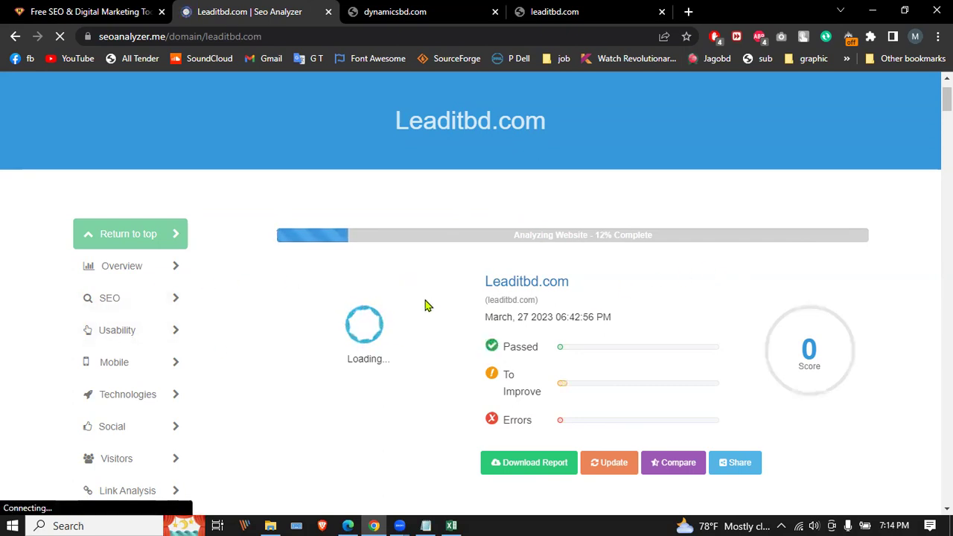
Step: Request a download of the leaditbd.com SEO report from the analysis page
{"action": "scroll", "coordinate": [423, 309], "scroll_direction": "down", "scroll_amount": 2}
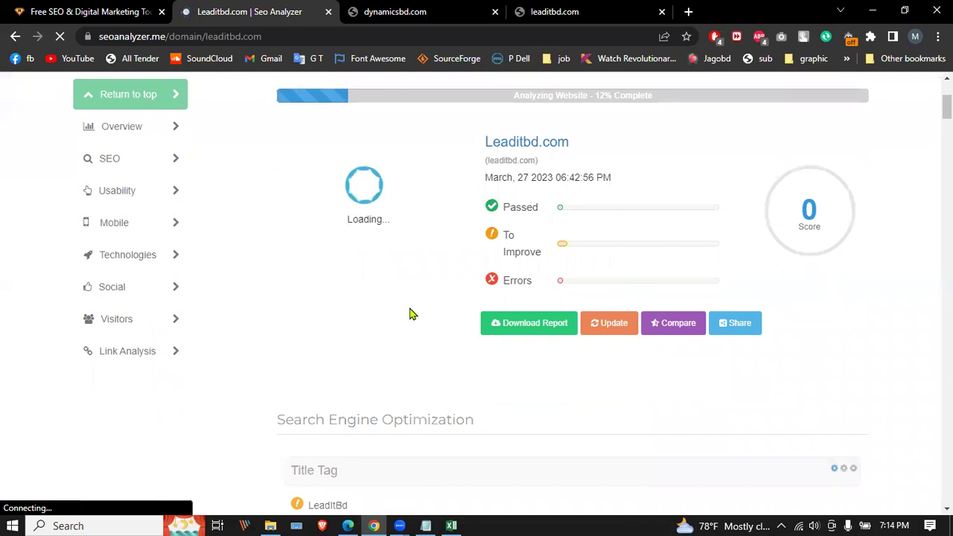
{"action": "left_click", "coordinate": [507, 325]}
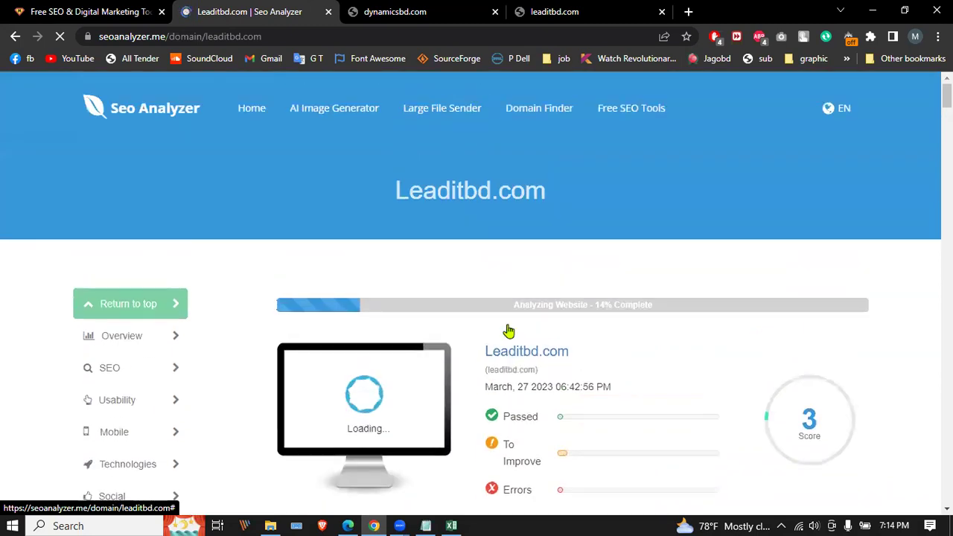
{"action": "scroll", "coordinate": [504, 331], "scroll_direction": "down", "scroll_amount": 1}
{"action": "scroll", "coordinate": [502, 330], "scroll_direction": "down", "scroll_amount": 1}
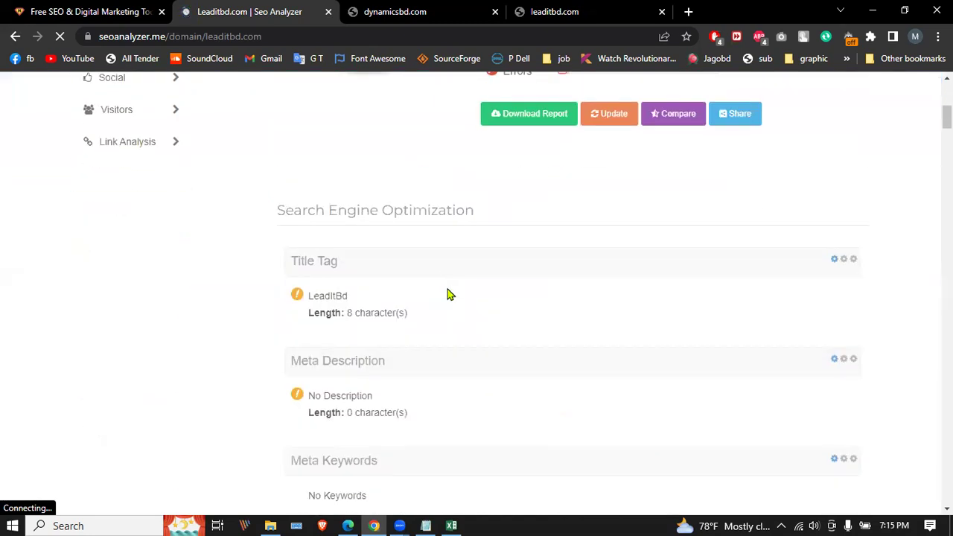
Step: Scroll through the leaditbd.com report sections and back toward the top
{"action": "scroll", "coordinate": [202, 249], "scroll_direction": "down", "scroll_amount": 4}
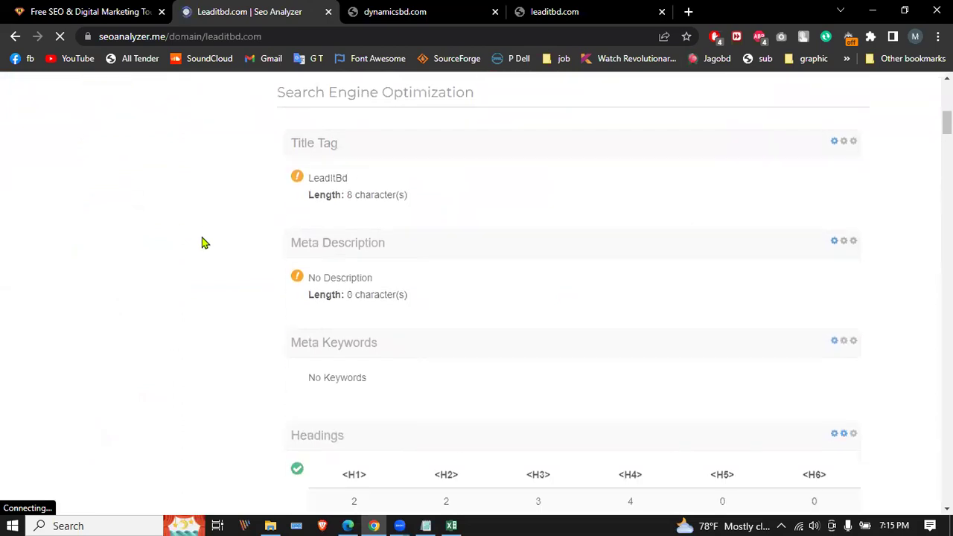
{"action": "scroll", "coordinate": [317, 146], "scroll_direction": "down", "scroll_amount": 1}
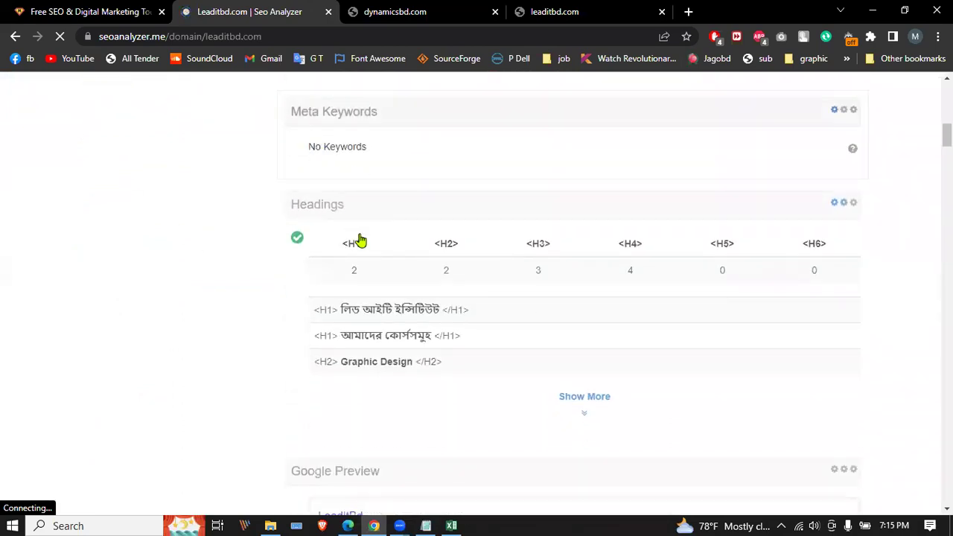
{"action": "scroll", "coordinate": [489, 261], "scroll_direction": "down", "scroll_amount": 5}
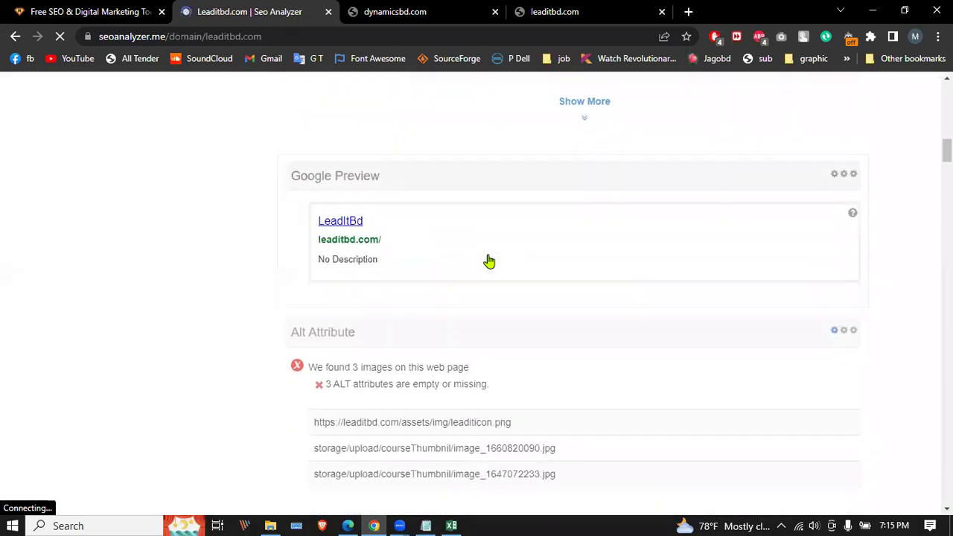
{"action": "scroll", "coordinate": [488, 261], "scroll_direction": "down", "scroll_amount": 4}
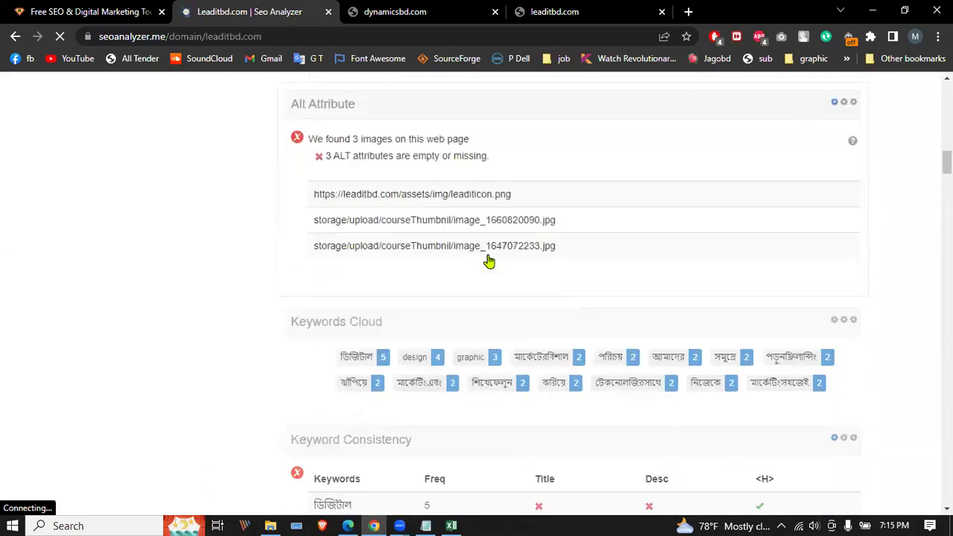
{"action": "scroll", "coordinate": [488, 260], "scroll_direction": "down", "scroll_amount": 2}
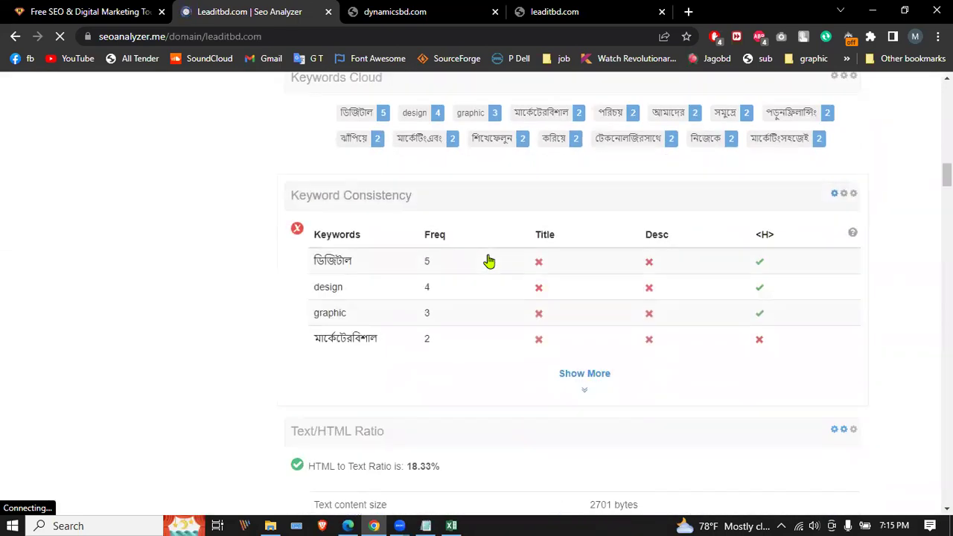
{"action": "scroll", "coordinate": [488, 261], "scroll_direction": "down", "scroll_amount": 4}
{"action": "scroll", "coordinate": [488, 260], "scroll_direction": "down", "scroll_amount": 5}
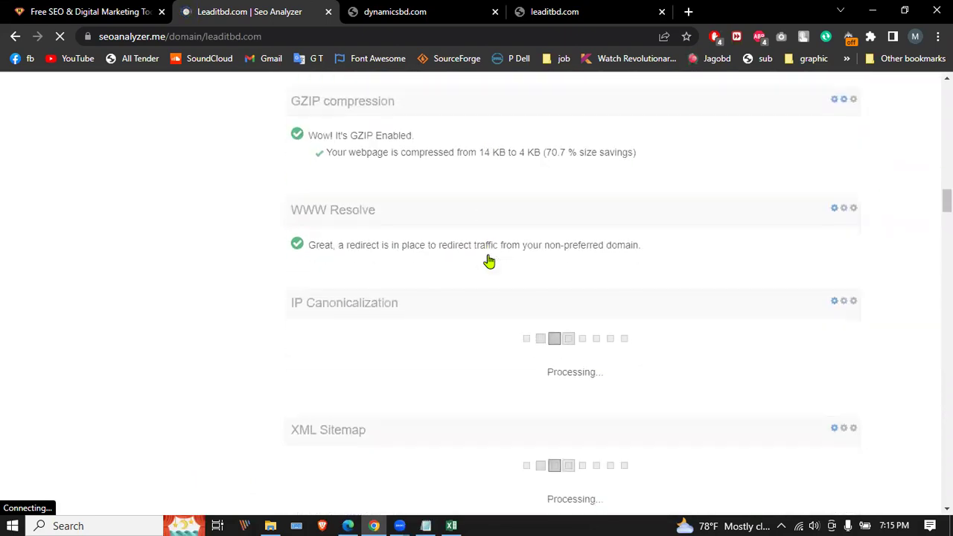
{"action": "scroll", "coordinate": [488, 261], "scroll_direction": "down", "scroll_amount": 2}
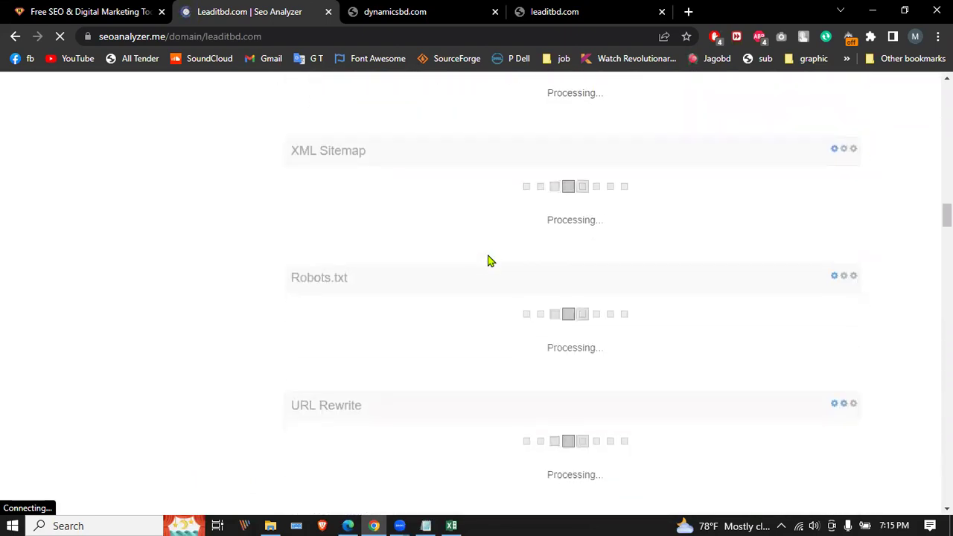
{"action": "scroll", "coordinate": [489, 261], "scroll_direction": "down", "scroll_amount": 3}
{"action": "scroll", "coordinate": [489, 261], "scroll_direction": "down", "scroll_amount": 7}
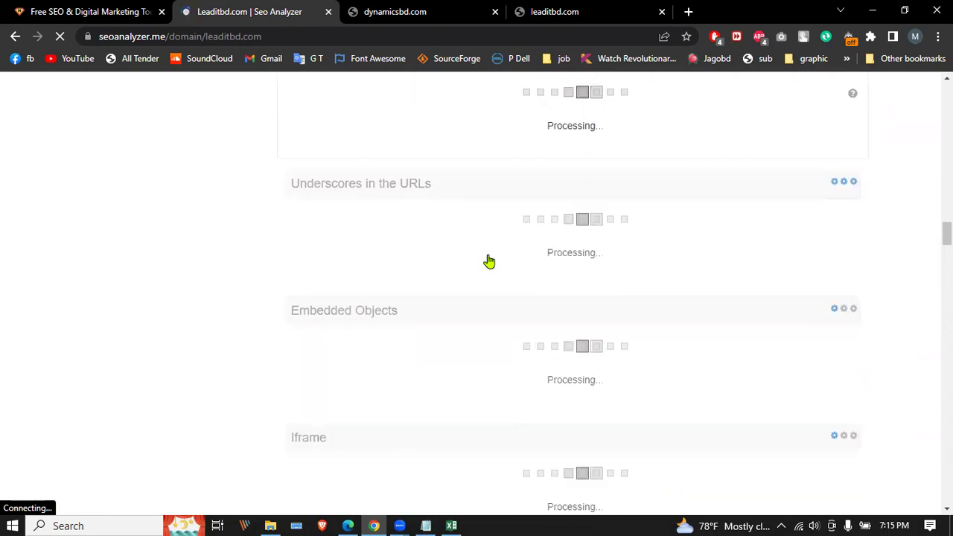
{"action": "scroll", "coordinate": [490, 261], "scroll_direction": "down", "scroll_amount": 10}
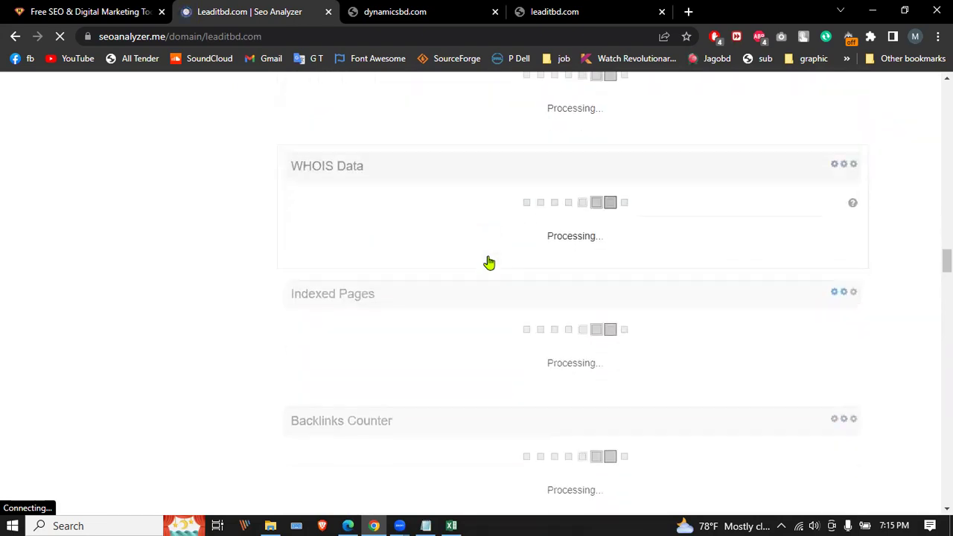
{"action": "scroll", "coordinate": [489, 262], "scroll_direction": "down", "scroll_amount": 15}
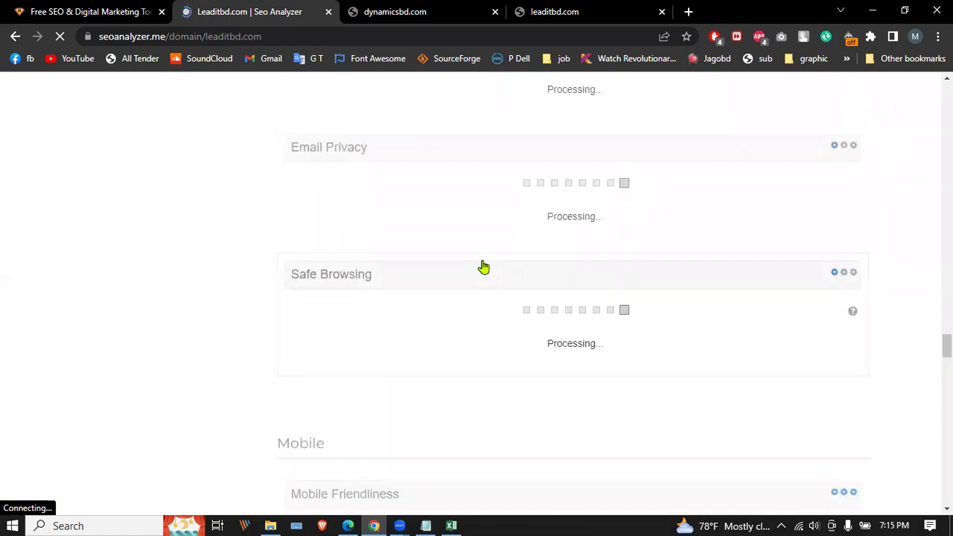
{"action": "scroll", "coordinate": [481, 266], "scroll_direction": "up", "scroll_amount": 12}
{"action": "scroll", "coordinate": [480, 271], "scroll_direction": "up", "scroll_amount": 20}
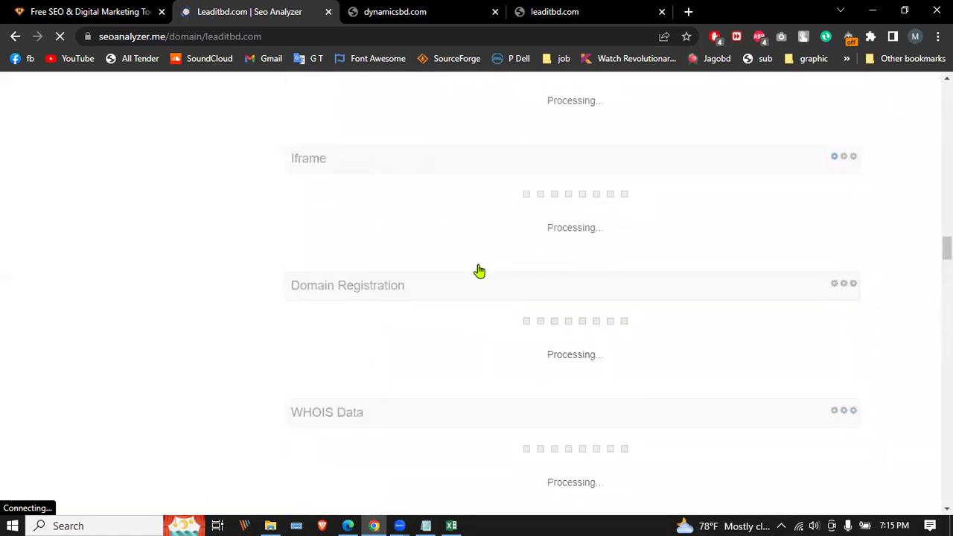
{"action": "scroll", "coordinate": [480, 273], "scroll_direction": "up", "scroll_amount": 20}
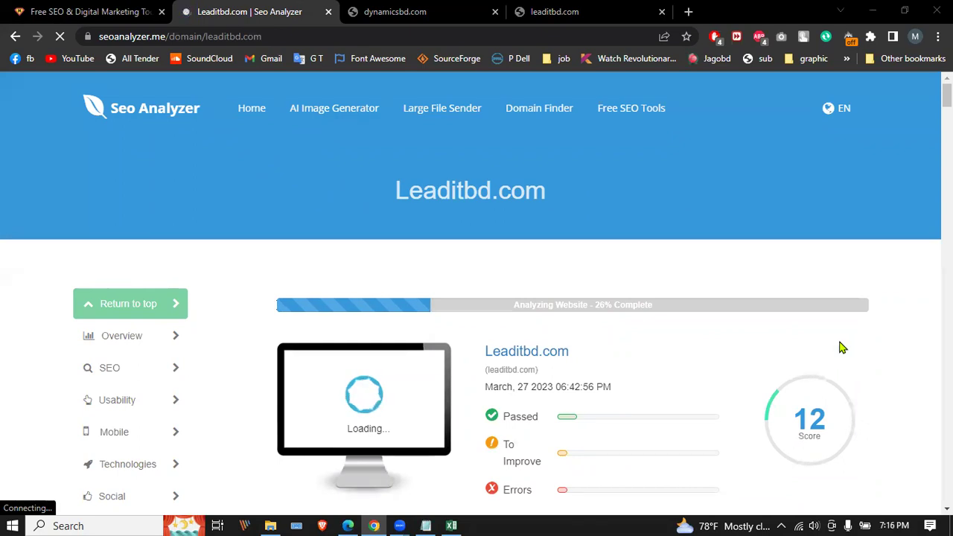
Step: Retry the leaditbd.com report download and bring the seo folder's File Explorer forward
{"action": "scroll", "coordinate": [453, 329], "scroll_direction": "down", "scroll_amount": 3}
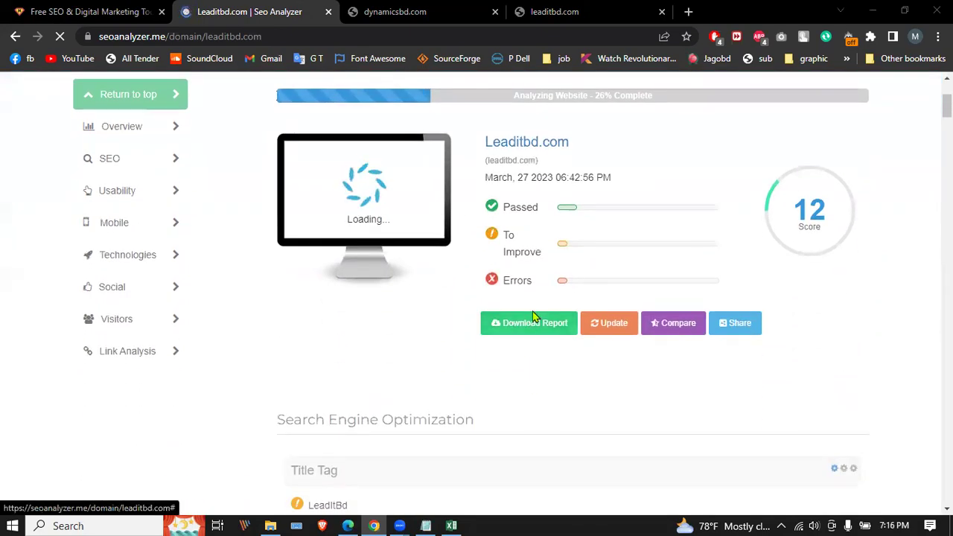
{"action": "left_click", "coordinate": [558, 331]}
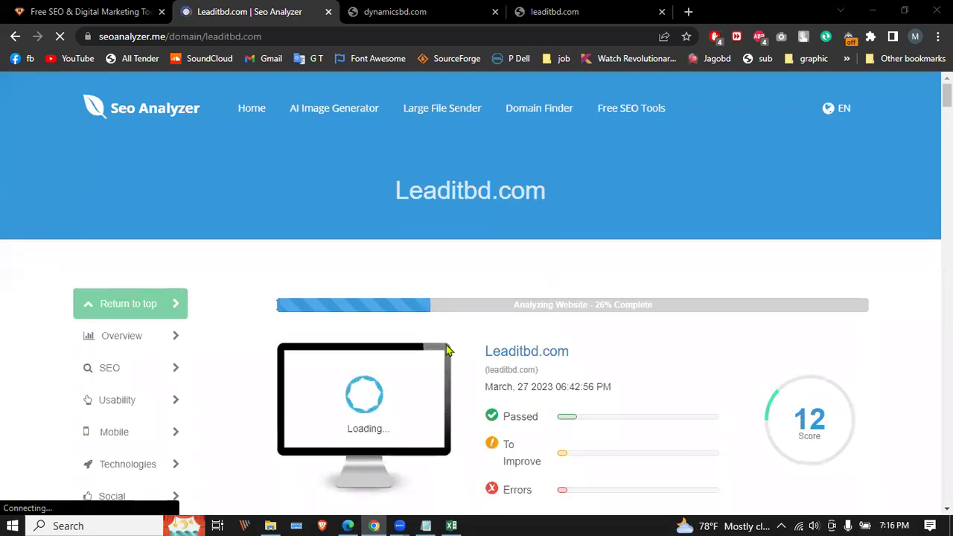
{"action": "scroll", "coordinate": [553, 353], "scroll_direction": "down", "scroll_amount": 3}
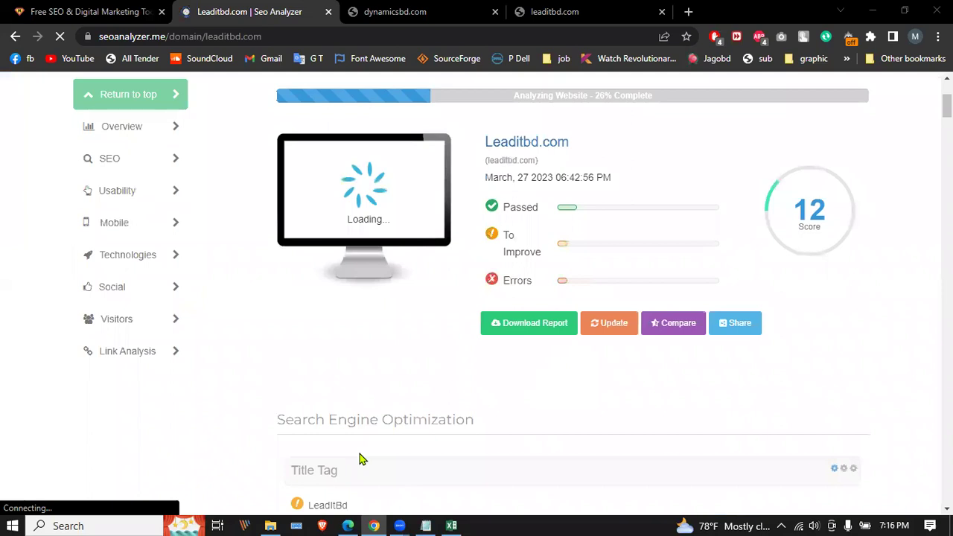
{"action": "key", "text": "alt+Tab"}
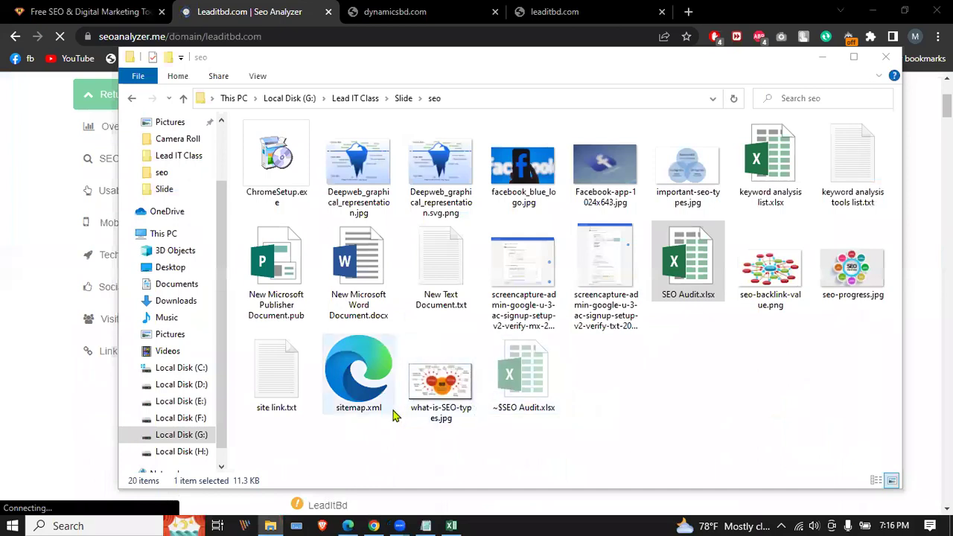
Step: Browse the Downloads folder and select the Deen2_Leads file
{"action": "scroll", "coordinate": [195, 286], "scroll_direction": "up", "scroll_amount": 1}
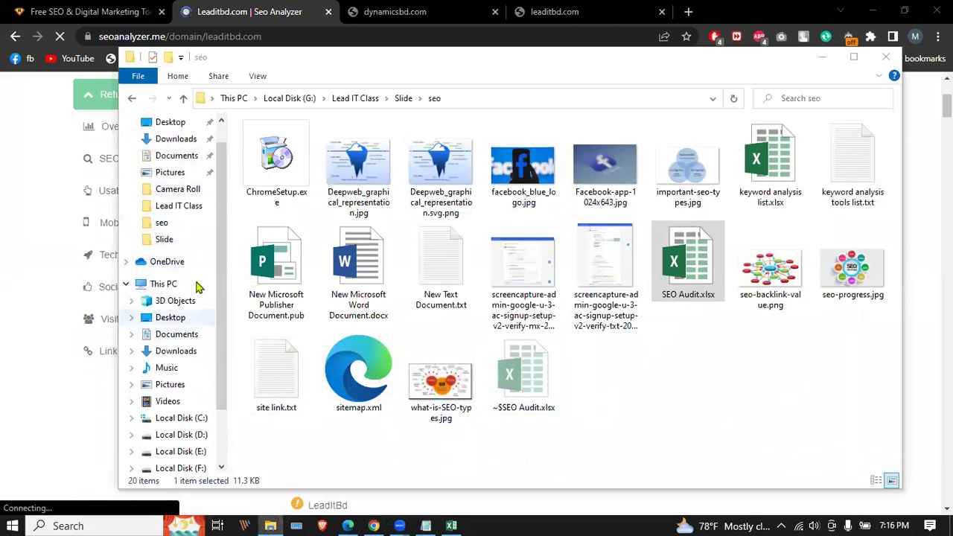
{"action": "scroll", "coordinate": [195, 287], "scroll_direction": "up", "scroll_amount": 1}
{"action": "left_click", "coordinate": [179, 167]}
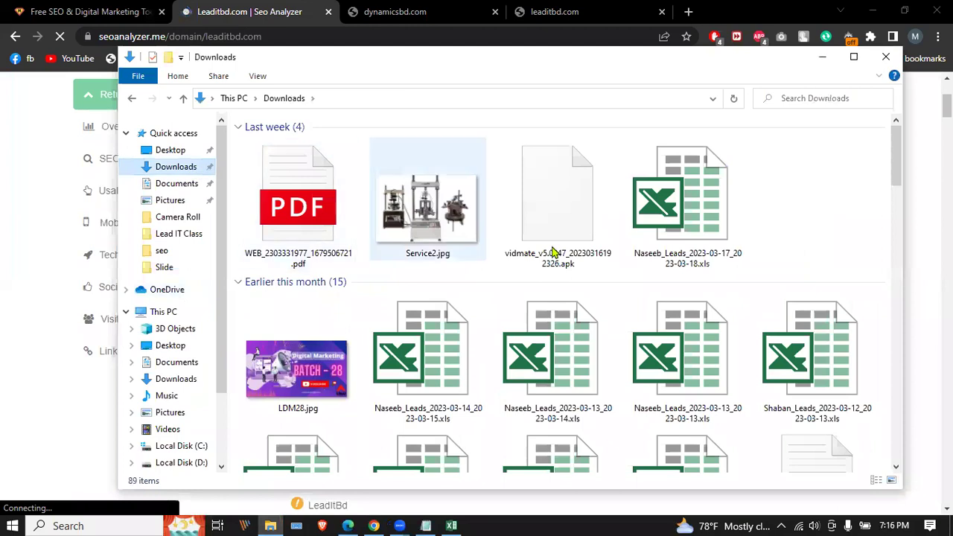
{"action": "scroll", "coordinate": [596, 258], "scroll_direction": "down", "scroll_amount": 3}
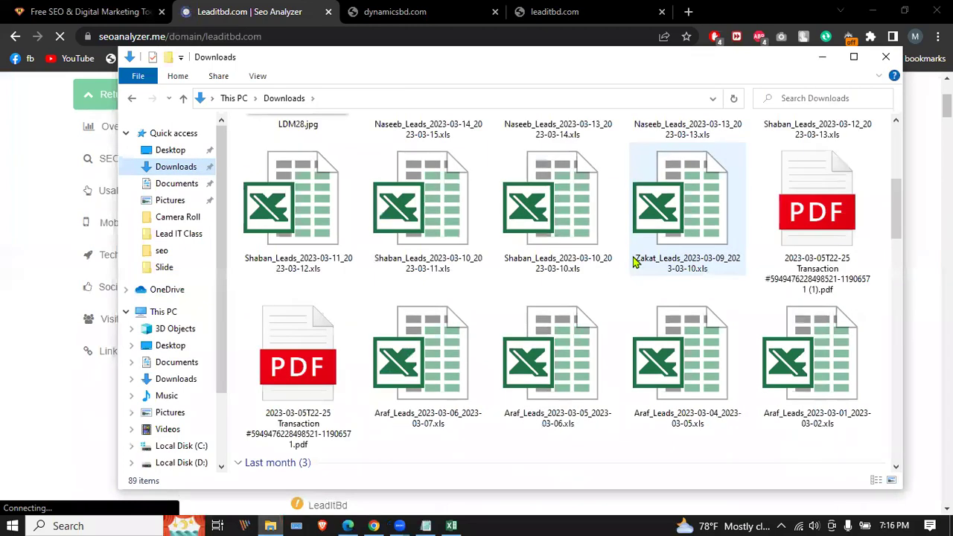
{"action": "scroll", "coordinate": [823, 325], "scroll_direction": "down", "scroll_amount": 6}
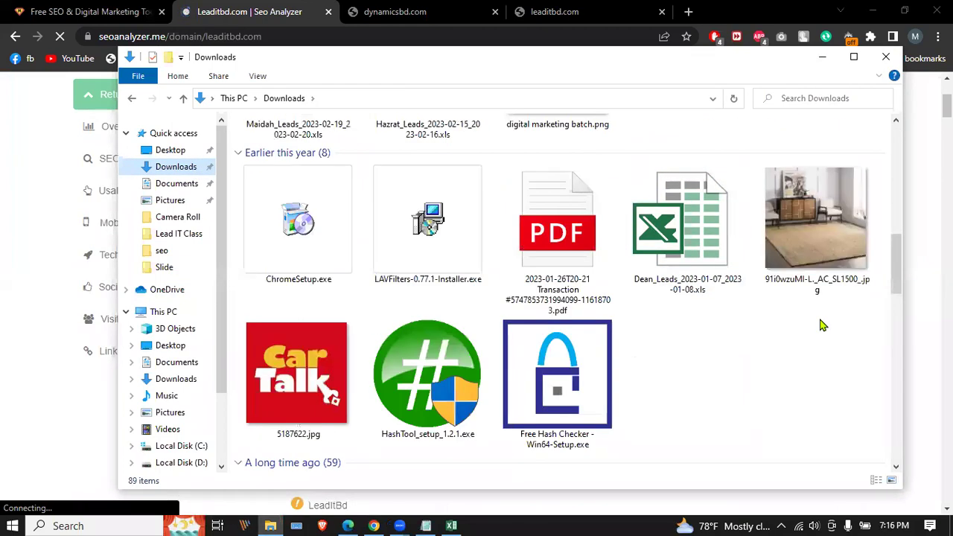
{"action": "scroll", "coordinate": [426, 294], "scroll_direction": "down", "scroll_amount": 4}
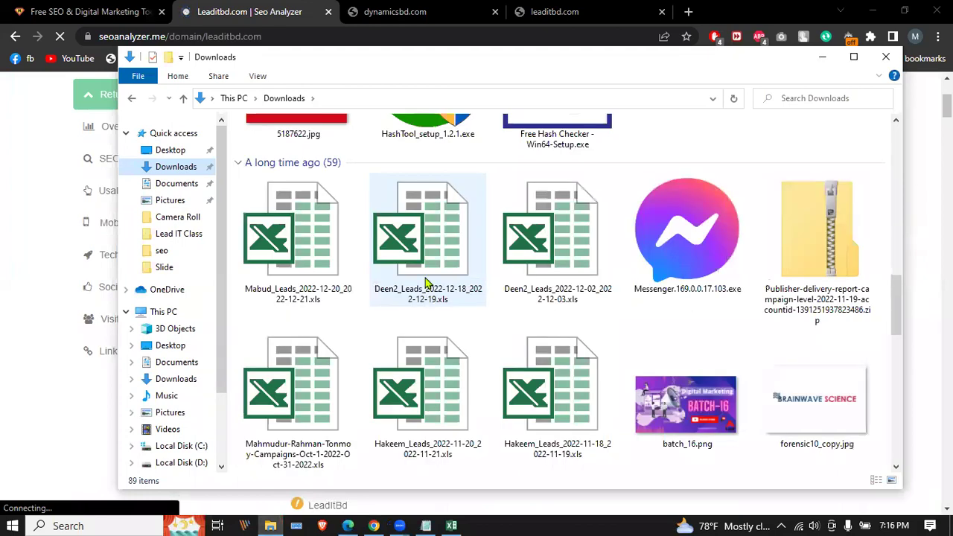
{"action": "left_click", "coordinate": [418, 237]}
Step: Step through the downloaded files, then minimize File Explorer
{"action": "key", "text": "Up"}
{"action": "key", "text": "Up"}
{"action": "key", "text": "Up"}
{"action": "key", "text": "Up"}
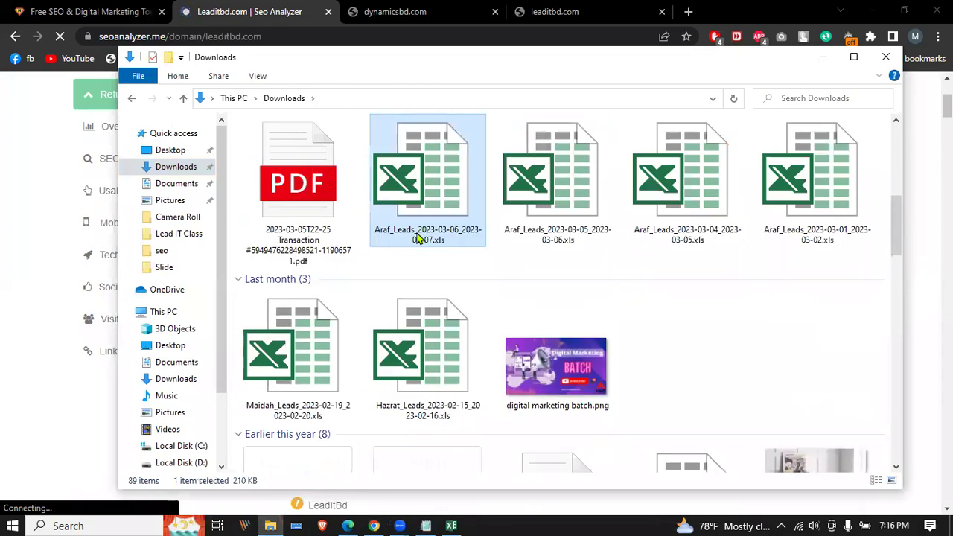
{"action": "key", "text": "s"}
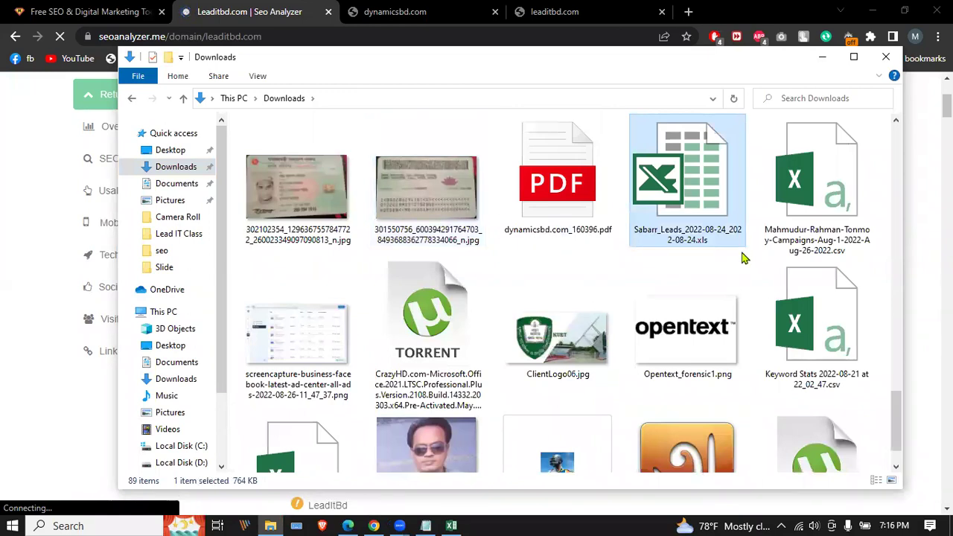
{"action": "key", "text": "s"}
{"action": "key", "text": "s"}
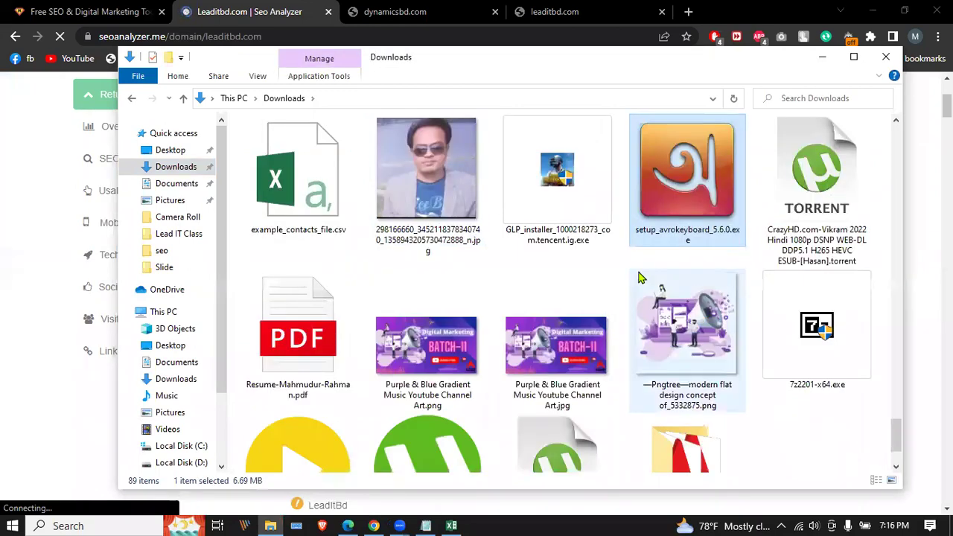
{"action": "key", "text": "s"}
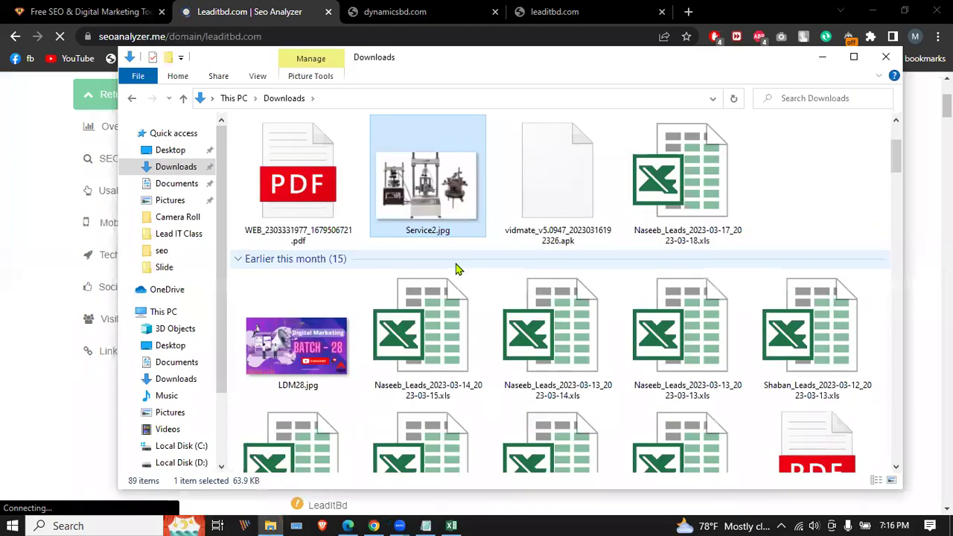
{"action": "scroll", "coordinate": [460, 268], "scroll_direction": "down", "scroll_amount": 8}
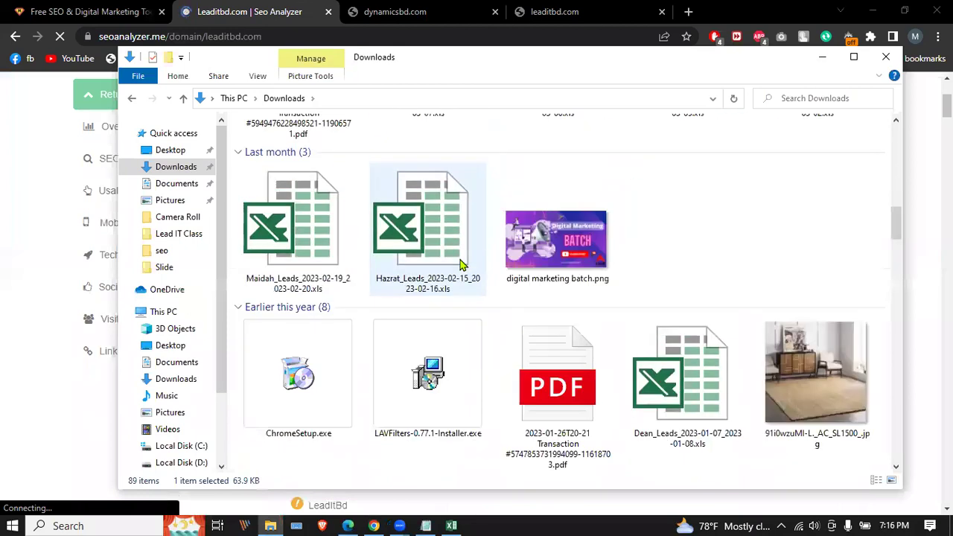
{"action": "left_click", "coordinate": [823, 58]}
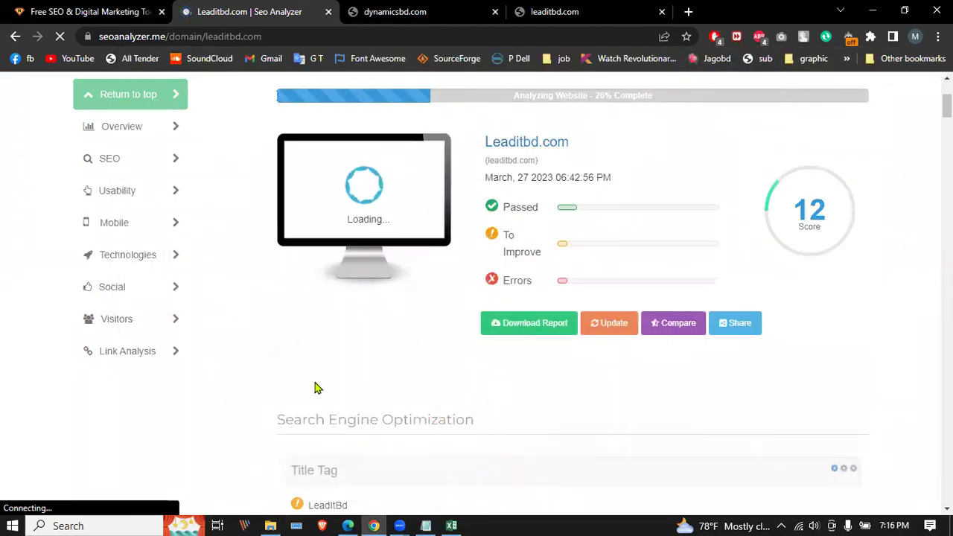
Step: Review Fiverr's 'seo audit' results, including Fiverr's Choice gigs priced $10 to $195
{"action": "scroll", "coordinate": [470, 298], "scroll_direction": "up", "scroll_amount": 2}
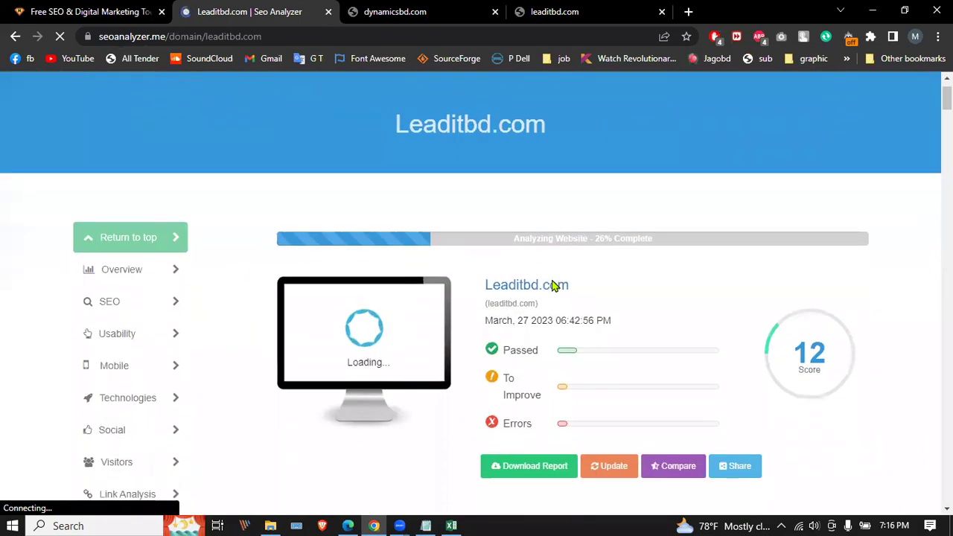
{"action": "scroll", "coordinate": [514, 417], "scroll_direction": "down", "scroll_amount": 2}
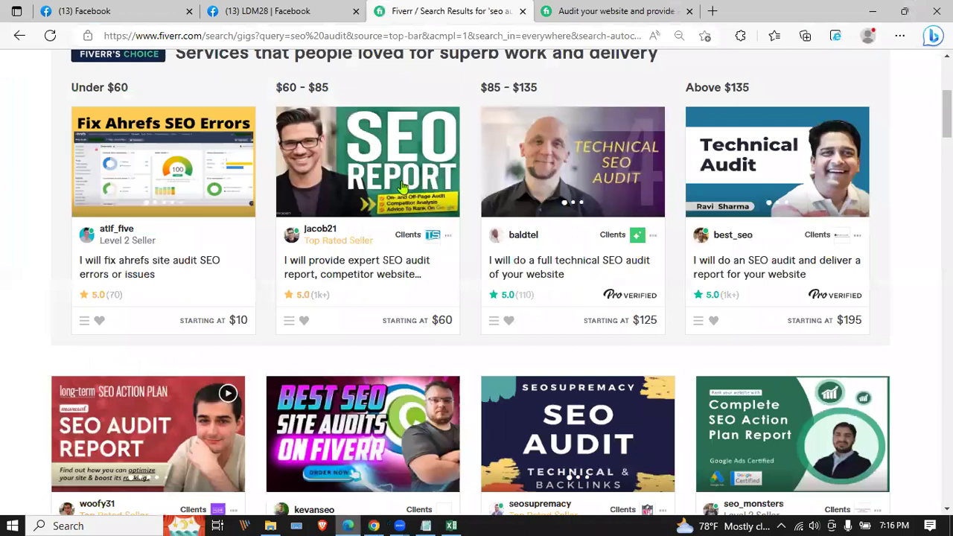
{"action": "scroll", "coordinate": [372, 223], "scroll_direction": "up", "scroll_amount": 4}
{"action": "scroll", "coordinate": [372, 220], "scroll_direction": "down", "scroll_amount": 1}
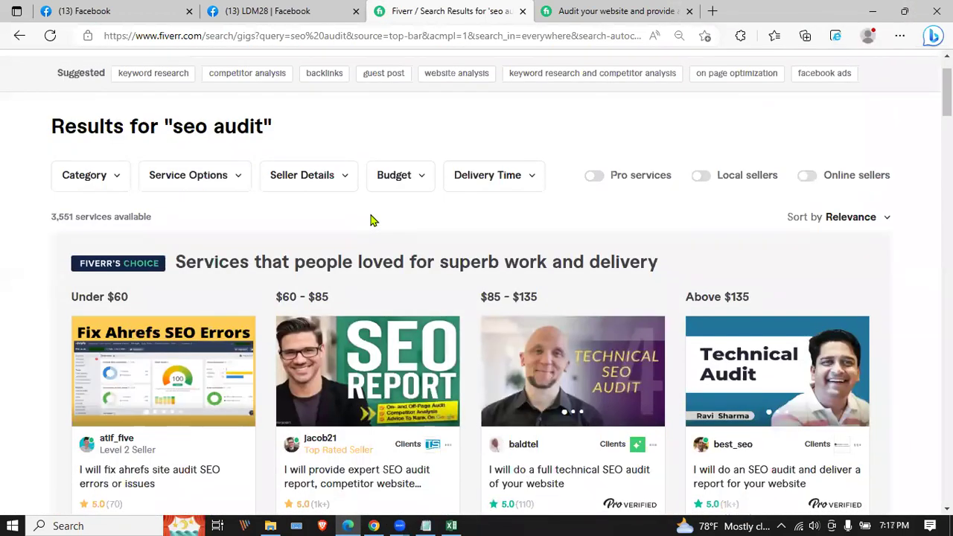
{"action": "scroll", "coordinate": [372, 223], "scroll_direction": "down", "scroll_amount": 2}
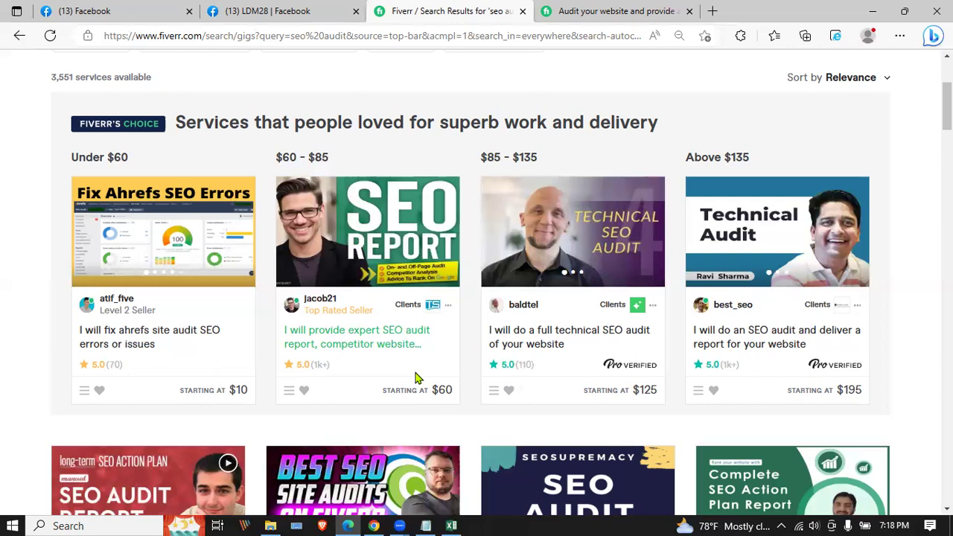
{"action": "left_click", "coordinate": [374, 526]}
Step: Check the dynamicsbd.com tab's connection error, then select cell A4 in SEO Audit.xlsx
{"action": "left_click", "coordinate": [592, 11]}
{"action": "left_click", "coordinate": [473, 11]}
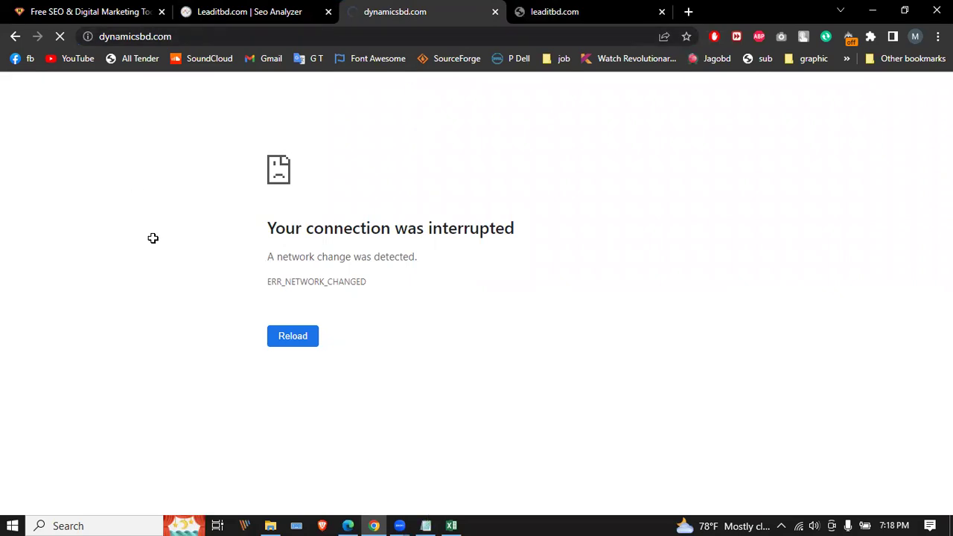
{"action": "key", "text": "alt+Tab"}
{"action": "left_click", "coordinate": [45, 213]}
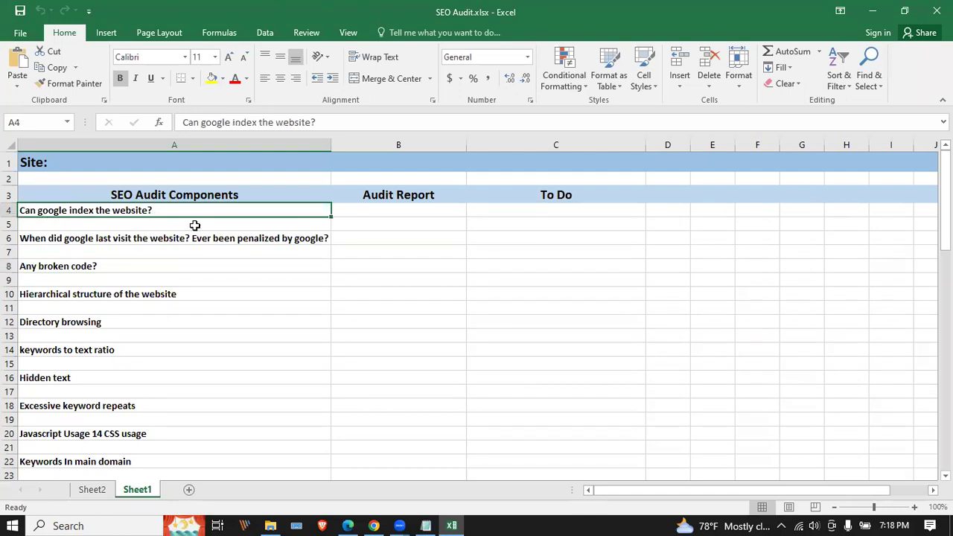
Step: Select cell B4, recheck the dynamicsbd.com address in Chrome, then bring Chrome forward again
{"action": "left_click", "coordinate": [376, 211]}
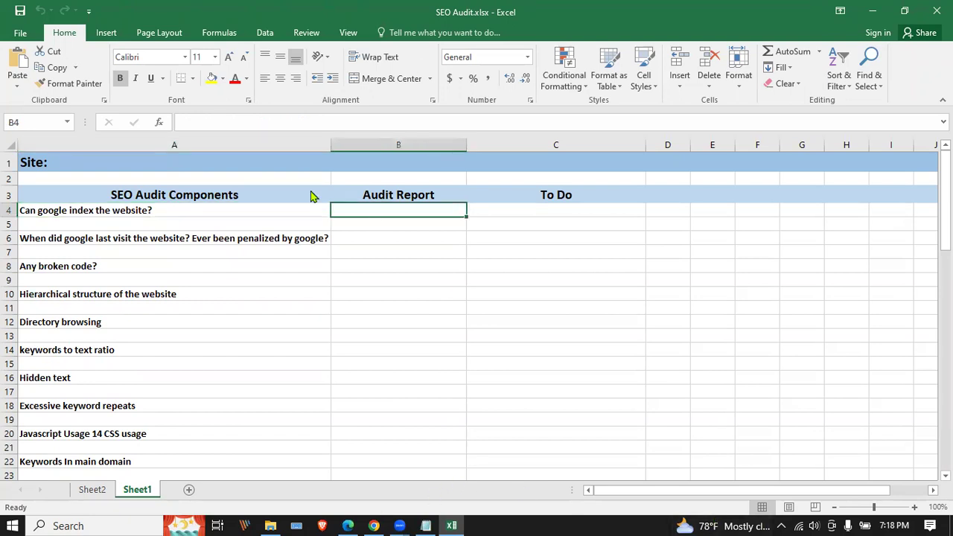
{"action": "key", "text": "alt+Tab"}
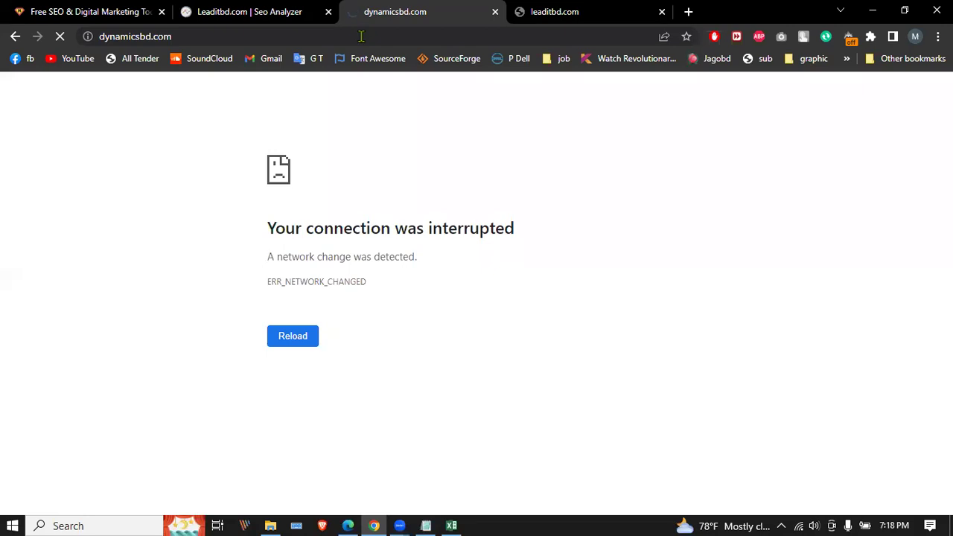
{"action": "left_click", "coordinate": [361, 36]}
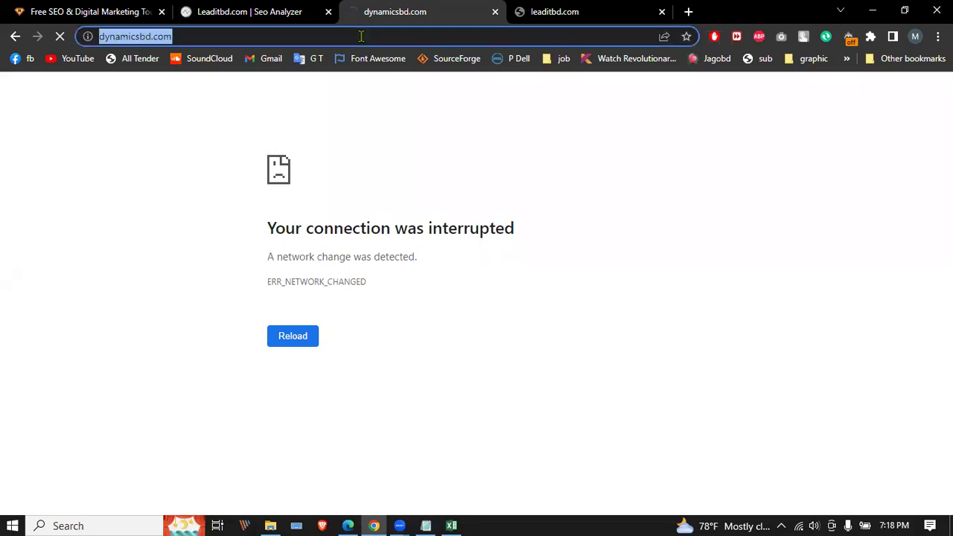
{"action": "left_click", "coordinate": [360, 36]}
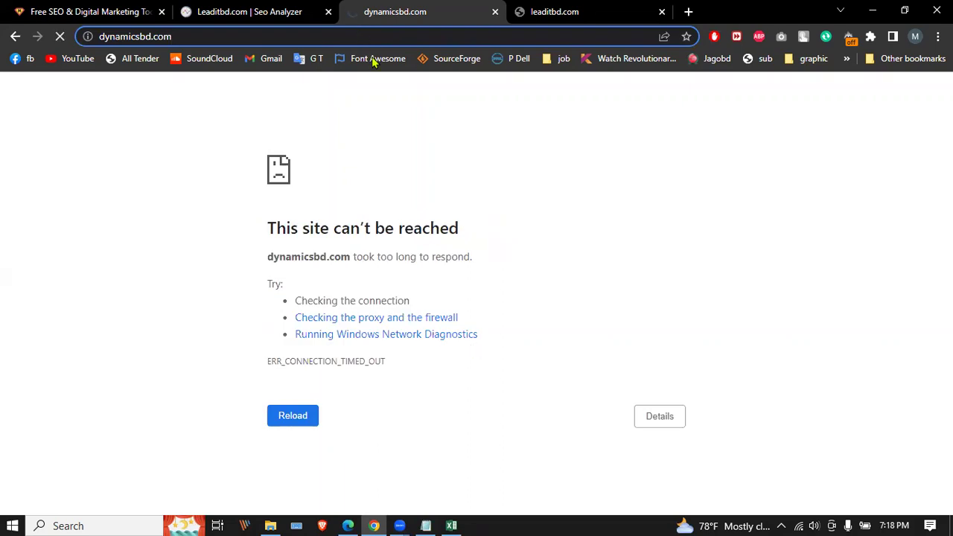
{"action": "left_click", "coordinate": [450, 525]}
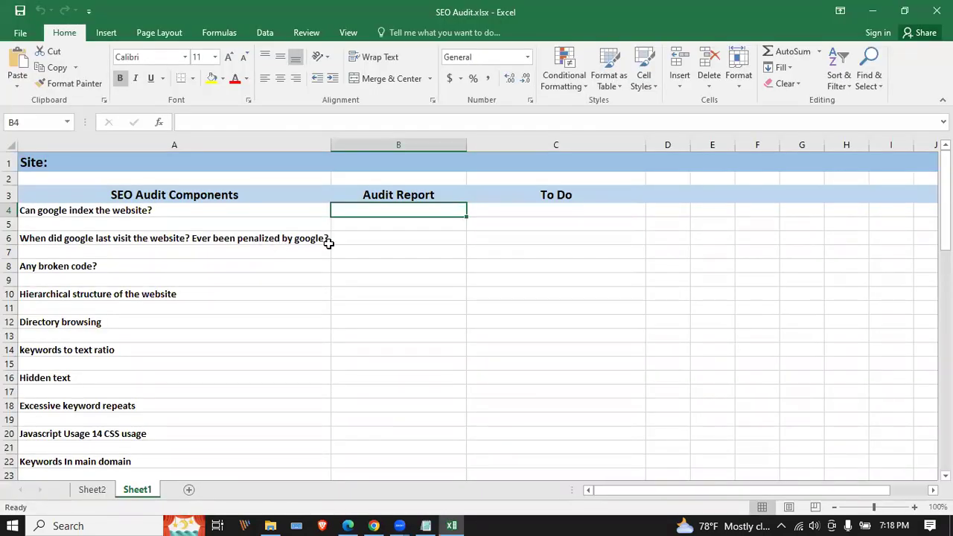
{"action": "left_click", "coordinate": [374, 525]}
Step: Search 'google search console' in a new tab and open the Search Console Tools result
{"action": "left_click", "coordinate": [687, 12]}
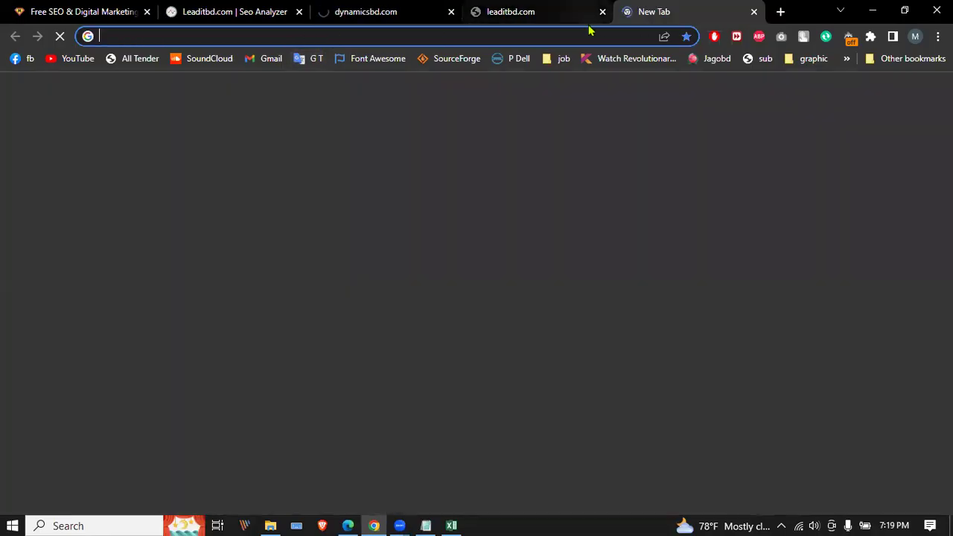
{"action": "type", "text": "goo"}
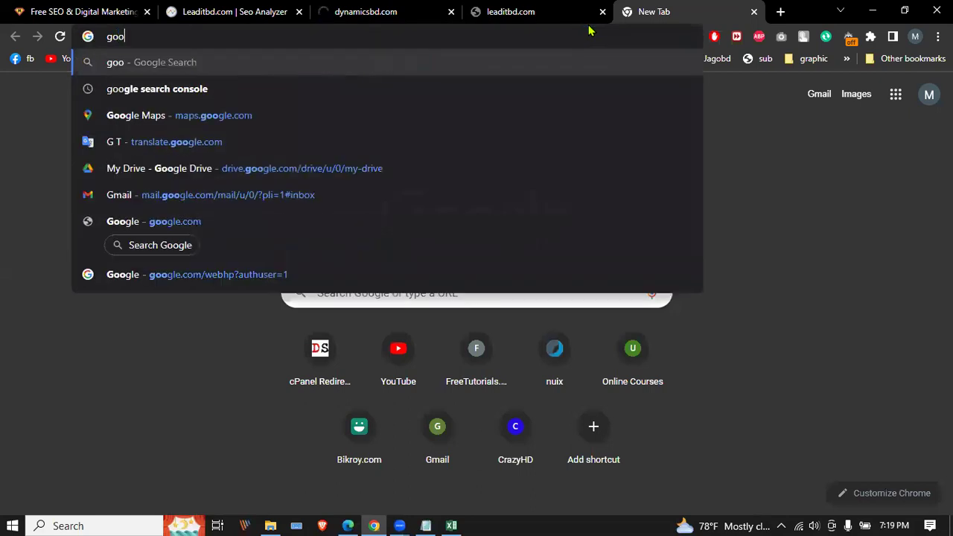
{"action": "type", "text": "gle s"}
{"action": "key", "text": "Down"}
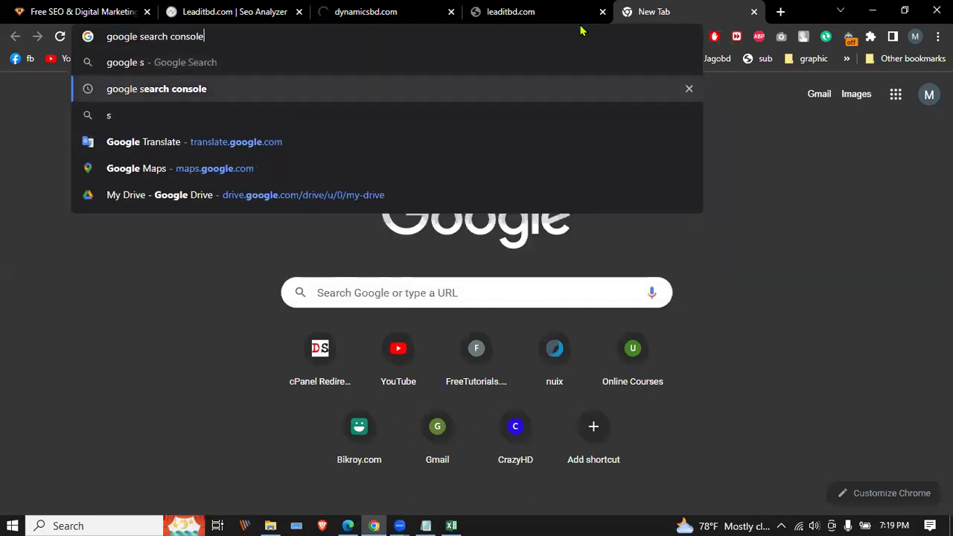
{"action": "key", "text": "Return"}
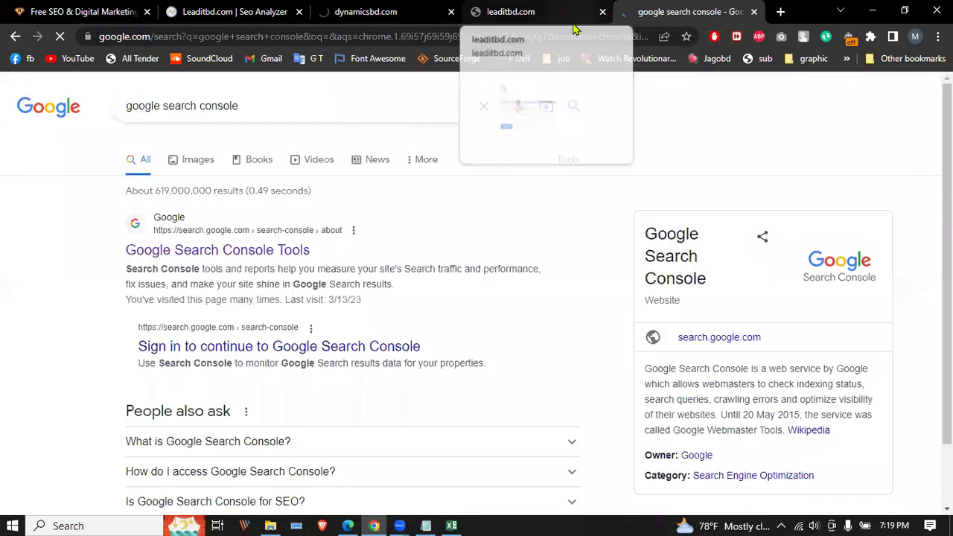
{"action": "left_click", "coordinate": [251, 254]}
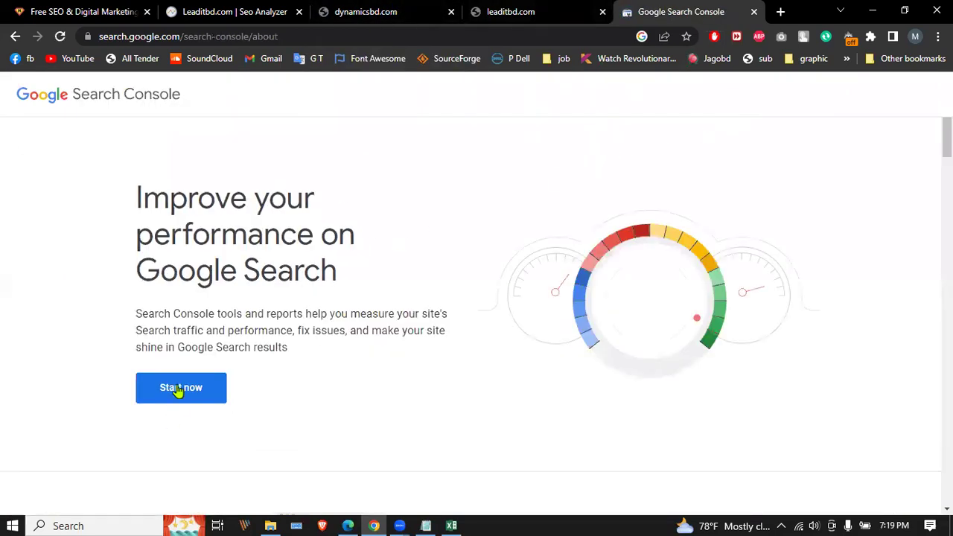
Step: Review the dynamicsbd.com Search Console indexing: 17 pages not indexed, 1 indexed
{"action": "left_click", "coordinate": [178, 391]}
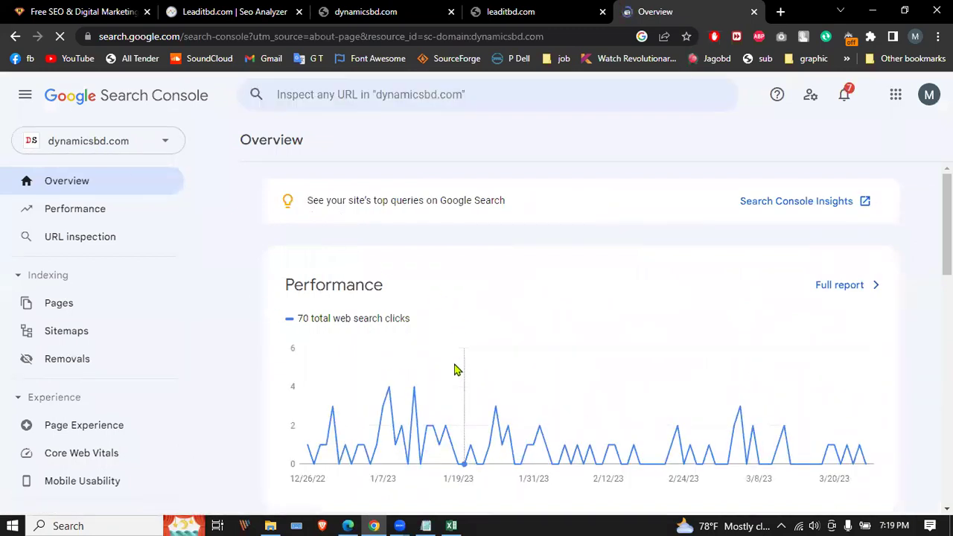
{"action": "scroll", "coordinate": [762, 361], "scroll_direction": "down", "scroll_amount": 2}
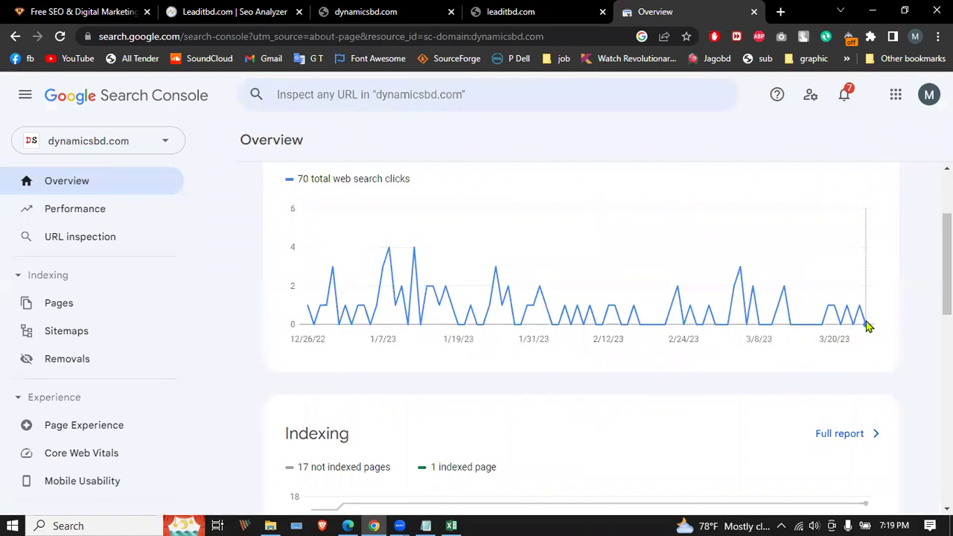
{"action": "scroll", "coordinate": [555, 305], "scroll_direction": "down", "scroll_amount": 3}
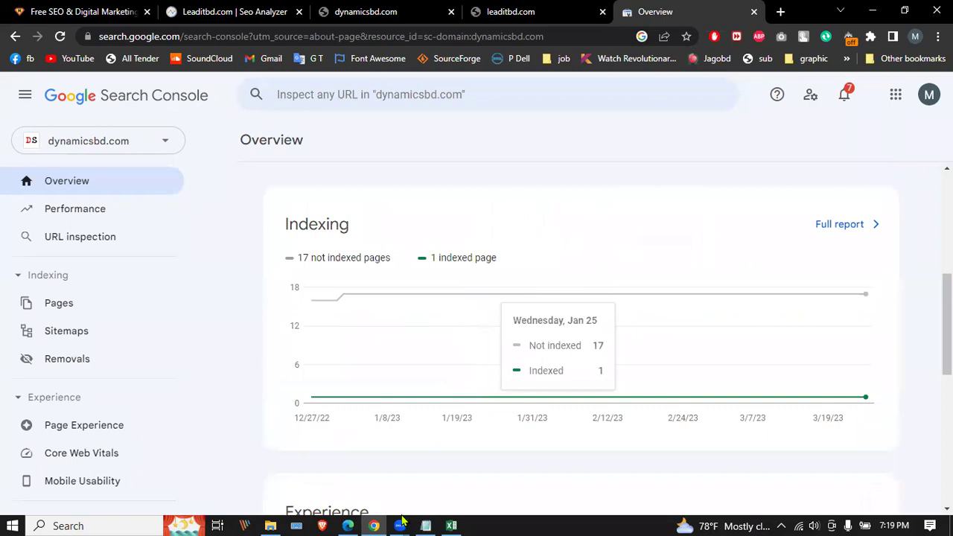
{"action": "left_click", "coordinate": [451, 526]}
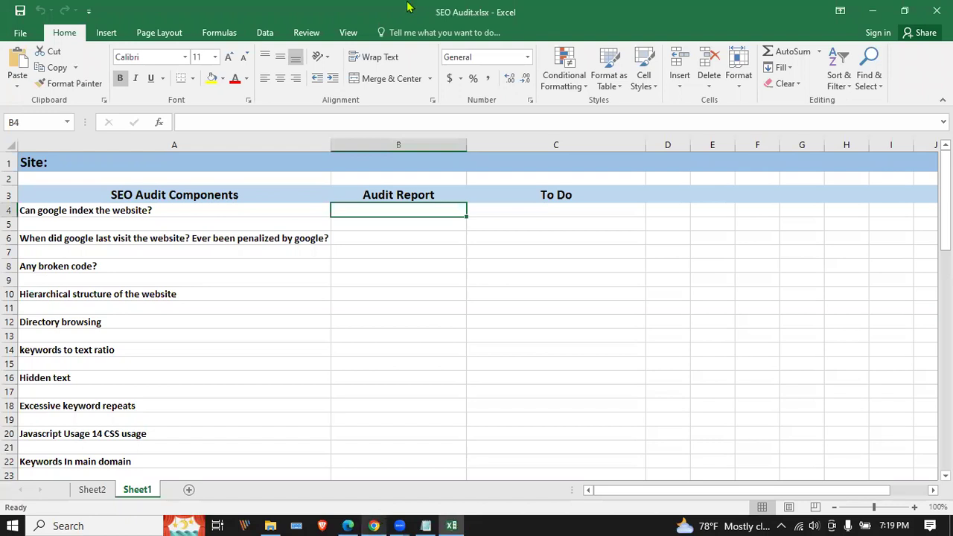
Step: Load dynamicsbd.com/cpanel using the cPanel Redirect address suggestion
{"action": "key", "text": "alt+Tab"}
{"action": "left_click", "coordinate": [226, 32]}
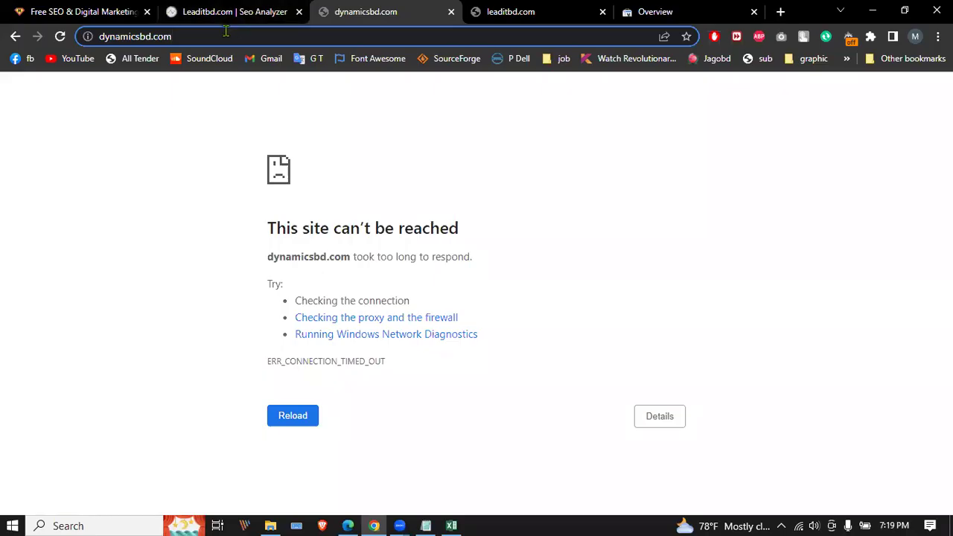
{"action": "type", "text": "/"}
{"action": "key", "text": "Down"}
{"action": "key", "text": "Down"}
{"action": "key", "text": "Return"}
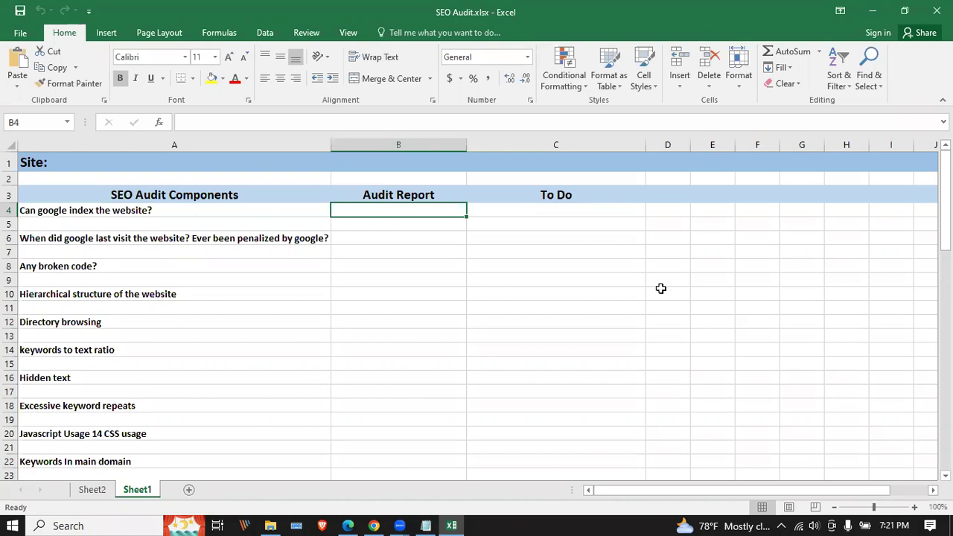
Step: Minimise Excel and switch to the Leaditbd.com | Seo Analyzer tab
{"action": "scroll", "coordinate": [400, 245], "scroll_direction": "down", "scroll_amount": 2}
{"action": "scroll", "coordinate": [400, 245], "scroll_direction": "up", "scroll_amount": 2}
{"action": "left_click", "coordinate": [872, 10]}
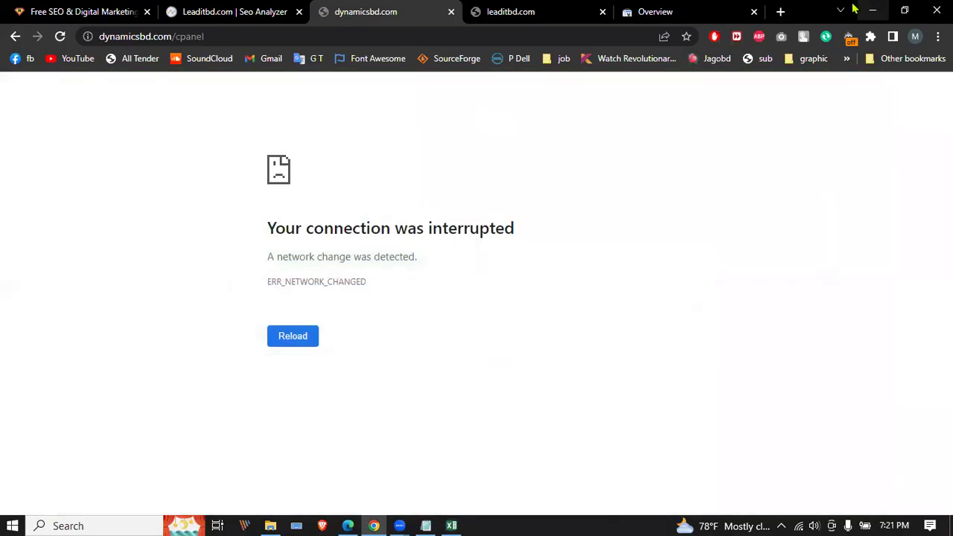
{"action": "left_click", "coordinate": [272, 10]}
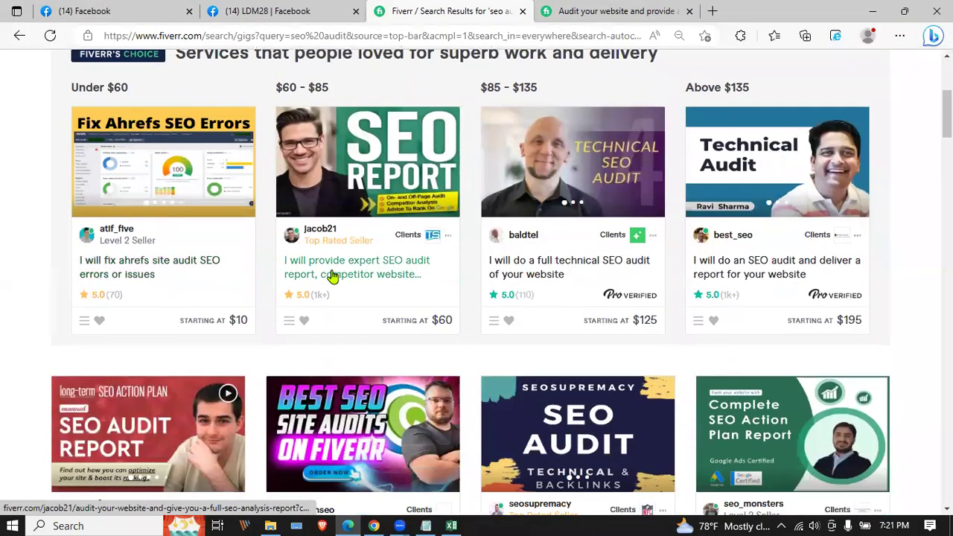
Step: Open the $60 expert SEO audit report gig with competitor website analysis
{"action": "scroll", "coordinate": [327, 277], "scroll_direction": "up", "scroll_amount": 3}
{"action": "scroll", "coordinate": [324, 279], "scroll_direction": "down", "scroll_amount": 2}
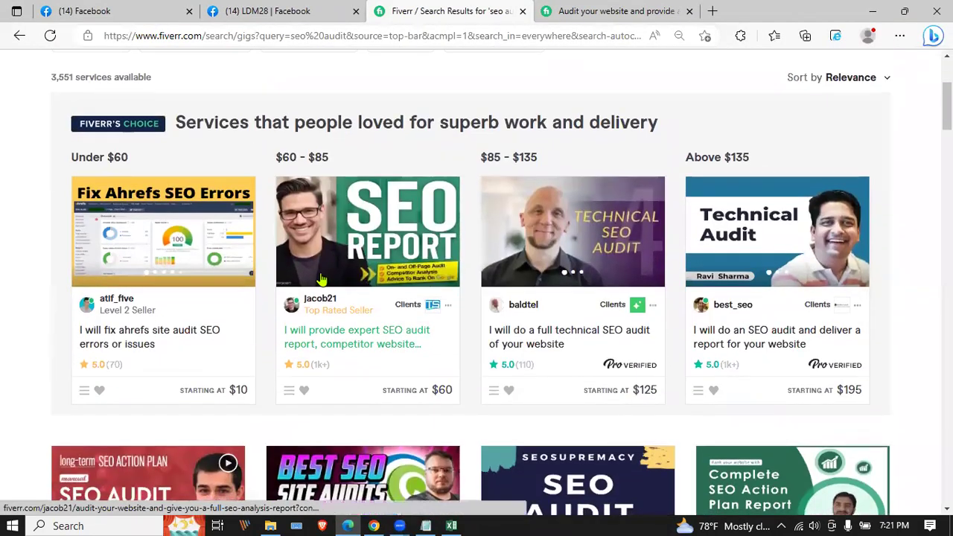
{"action": "left_click", "coordinate": [337, 238]}
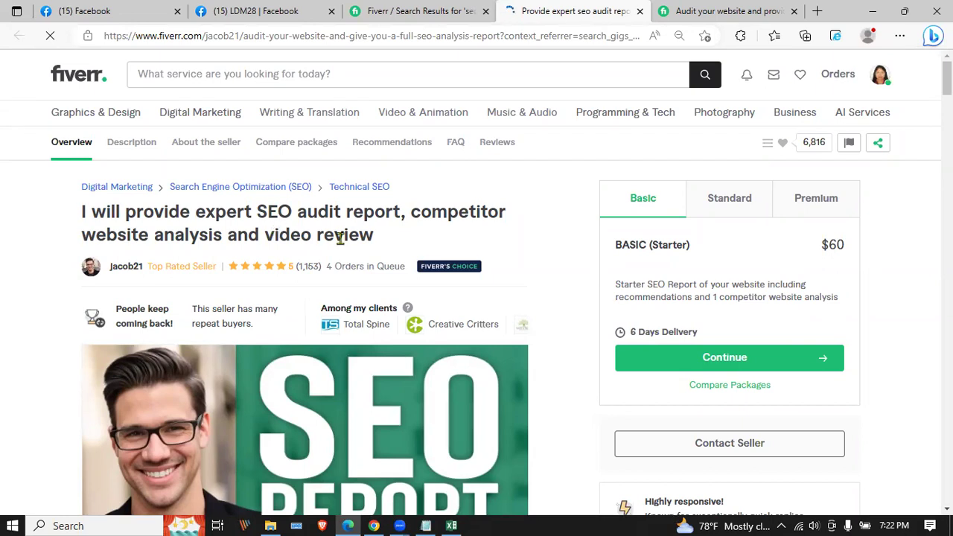
Step: Scroll the open gig page and compare its Basic, Standard and Premium packages
{"action": "scroll", "coordinate": [342, 241], "scroll_direction": "down", "scroll_amount": 3}
{"action": "scroll", "coordinate": [350, 246], "scroll_direction": "down", "scroll_amount": 1}
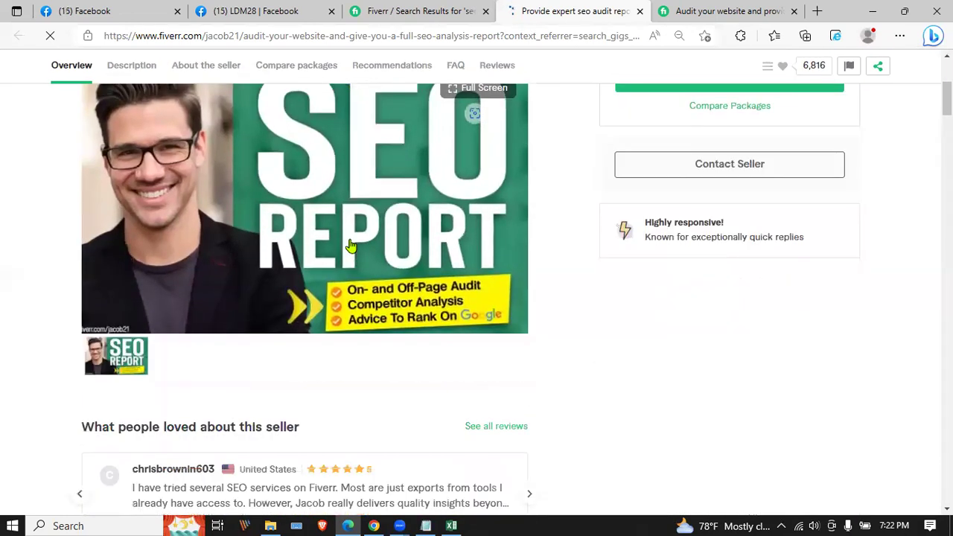
{"action": "scroll", "coordinate": [350, 245], "scroll_direction": "down", "scroll_amount": 5}
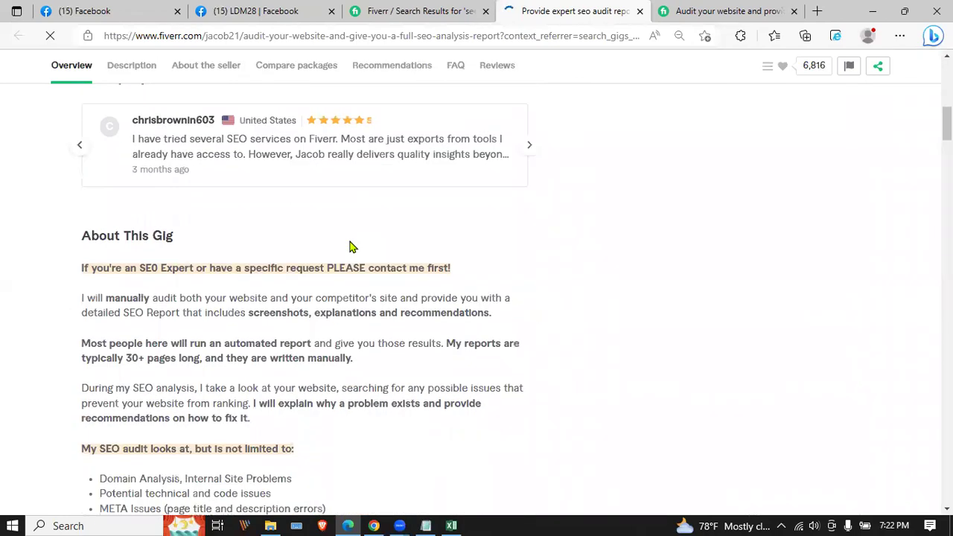
{"action": "scroll", "coordinate": [350, 248], "scroll_direction": "down", "scroll_amount": 2}
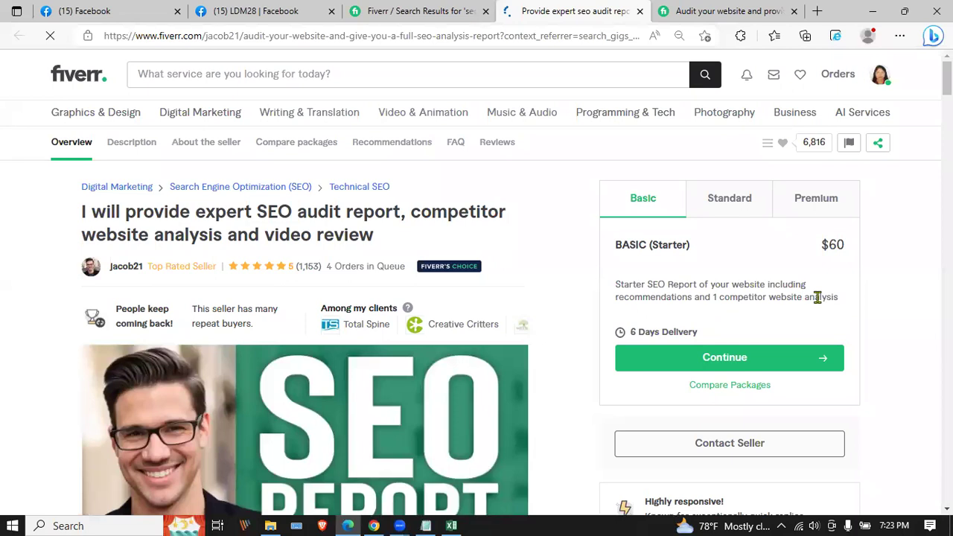
{"action": "left_click", "coordinate": [732, 197]}
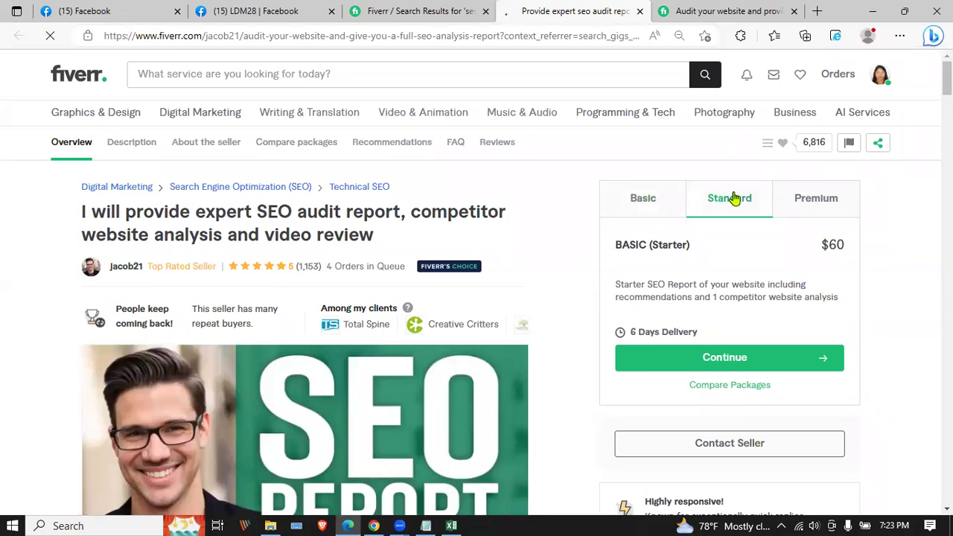
{"action": "left_click", "coordinate": [822, 198]}
{"action": "left_click", "coordinate": [662, 200]}
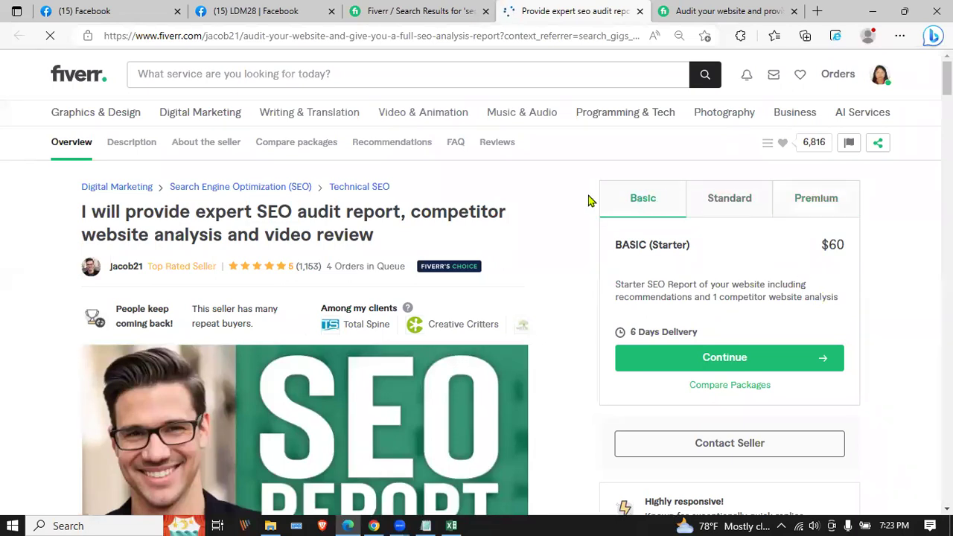
{"action": "left_click", "coordinate": [728, 207]}
{"action": "left_click", "coordinate": [793, 207]}
{"action": "left_click", "coordinate": [659, 213]}
Step: Open the $60 expert SEO audit report gig, skim it, and return to the 'seo audit' results
{"action": "left_click", "coordinate": [394, 10]}
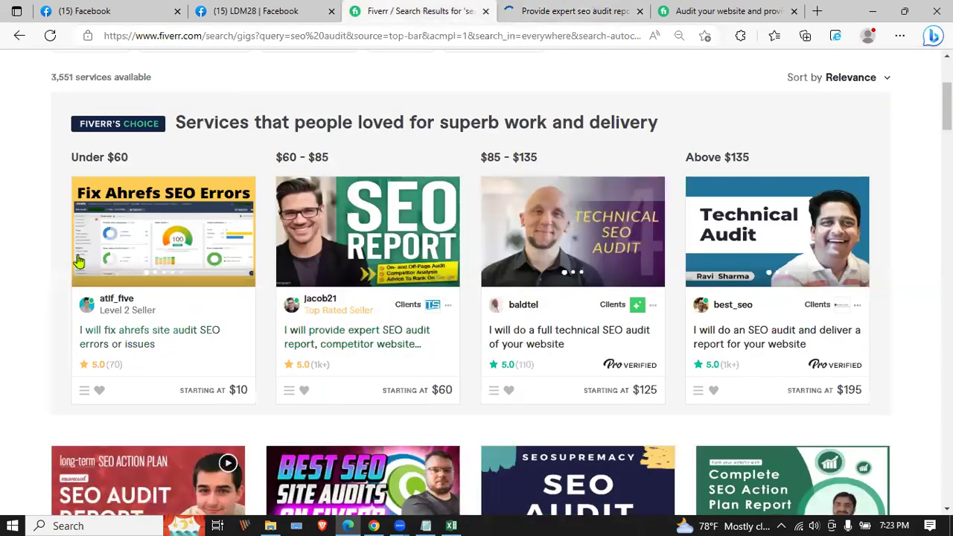
{"action": "left_click", "coordinate": [379, 291]}
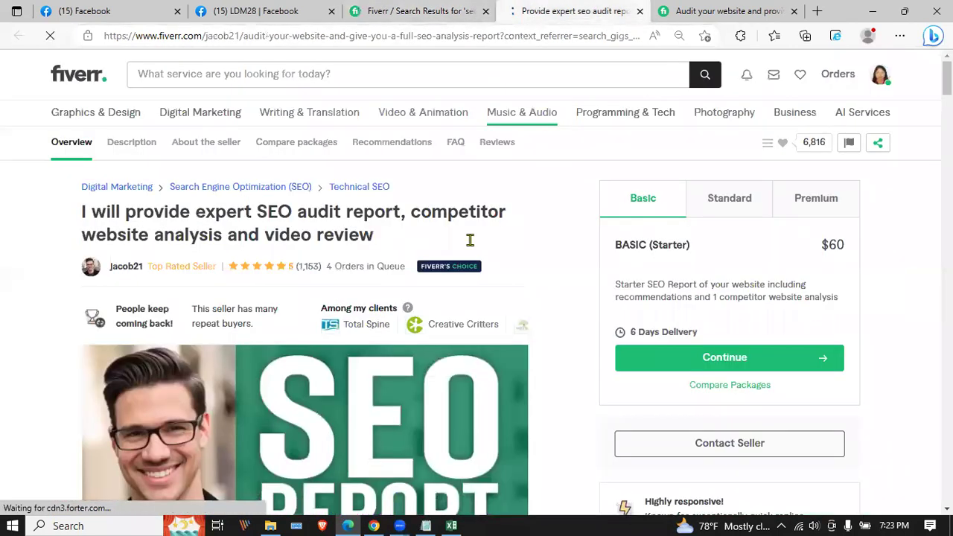
{"action": "scroll", "coordinate": [470, 239], "scroll_direction": "down", "scroll_amount": 3}
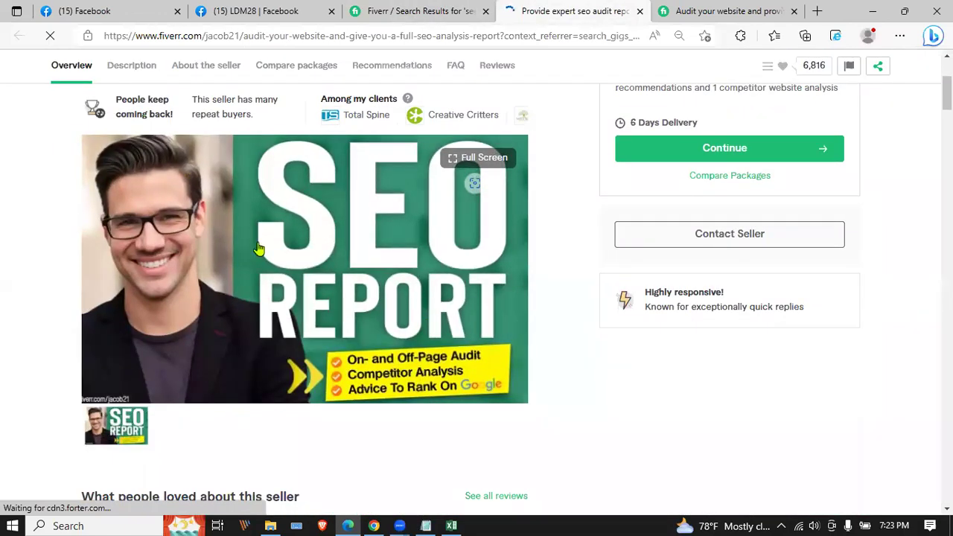
{"action": "left_click", "coordinate": [376, 11]}
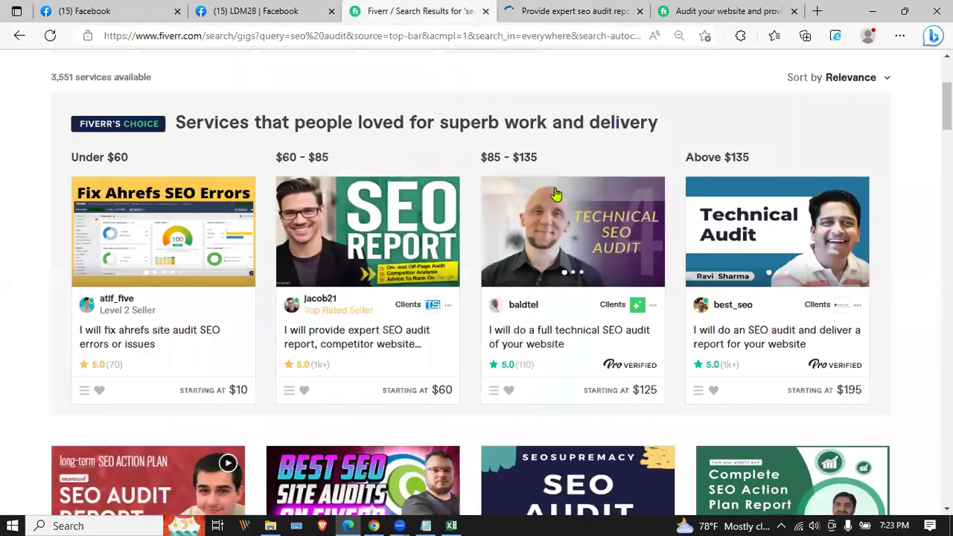
Step: Open the $125 full technical SEO audit gig and step through its gallery's sample report slides
{"action": "left_click", "coordinate": [586, 226]}
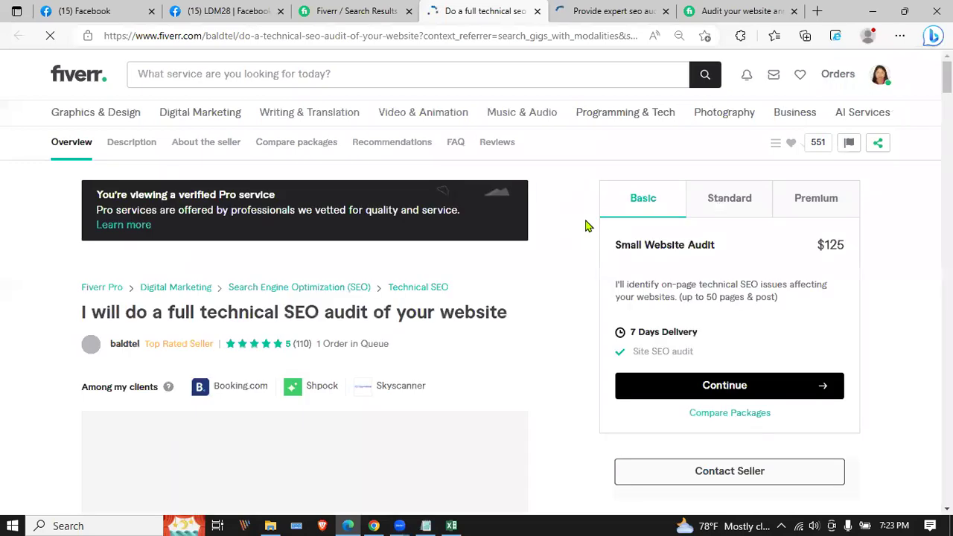
{"action": "scroll", "coordinate": [424, 405], "scroll_direction": "down", "scroll_amount": 5}
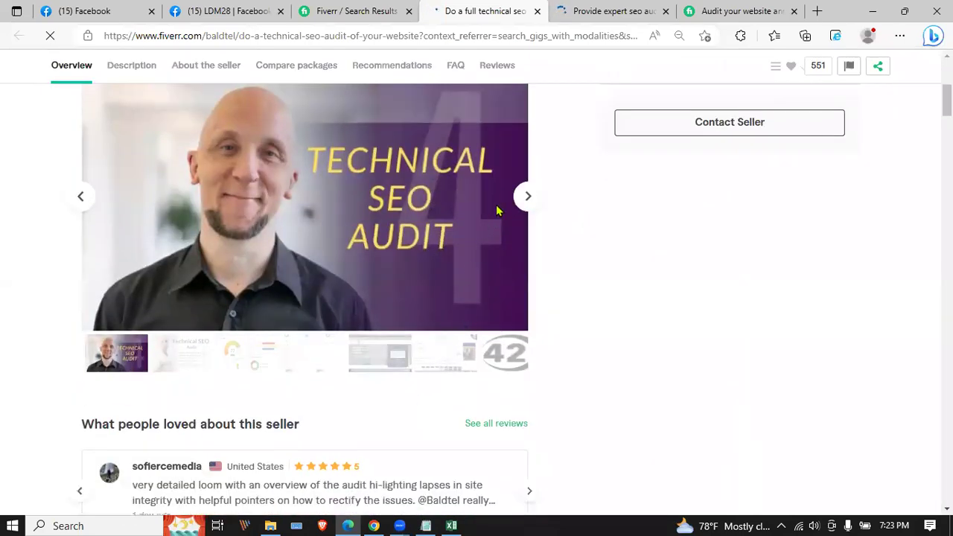
{"action": "left_click", "coordinate": [524, 193]}
{"action": "left_click", "coordinate": [524, 193]}
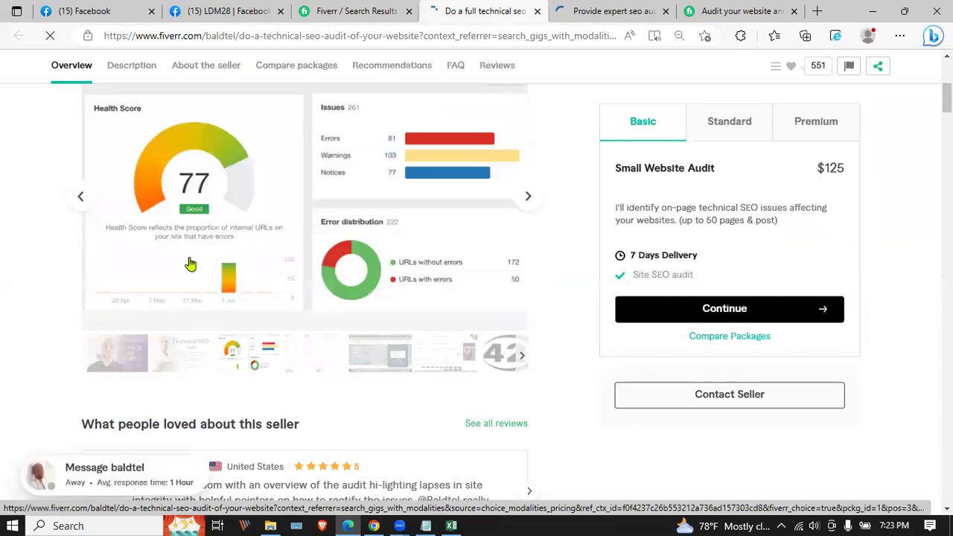
{"action": "scroll", "coordinate": [192, 267], "scroll_direction": "up", "scroll_amount": 2}
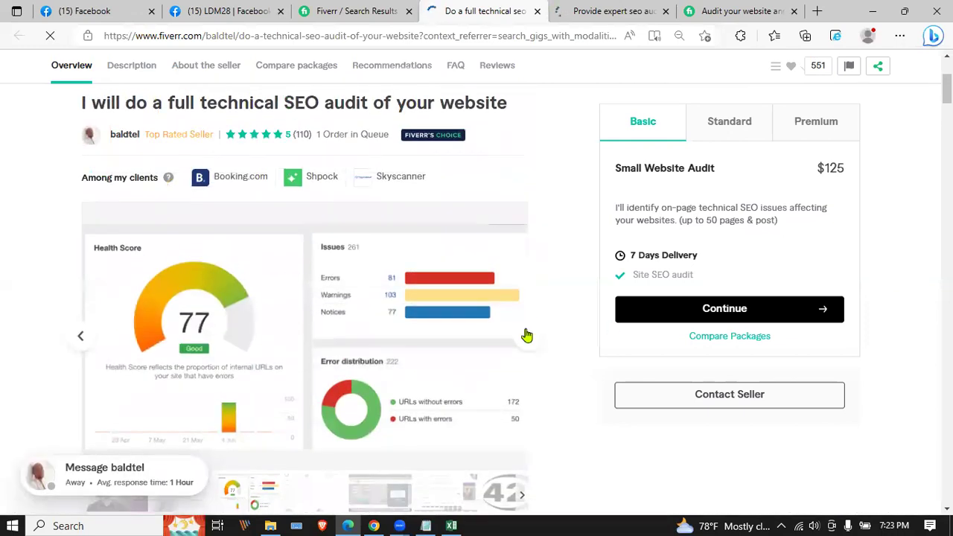
{"action": "left_click", "coordinate": [526, 336]}
{"action": "left_click", "coordinate": [527, 336]}
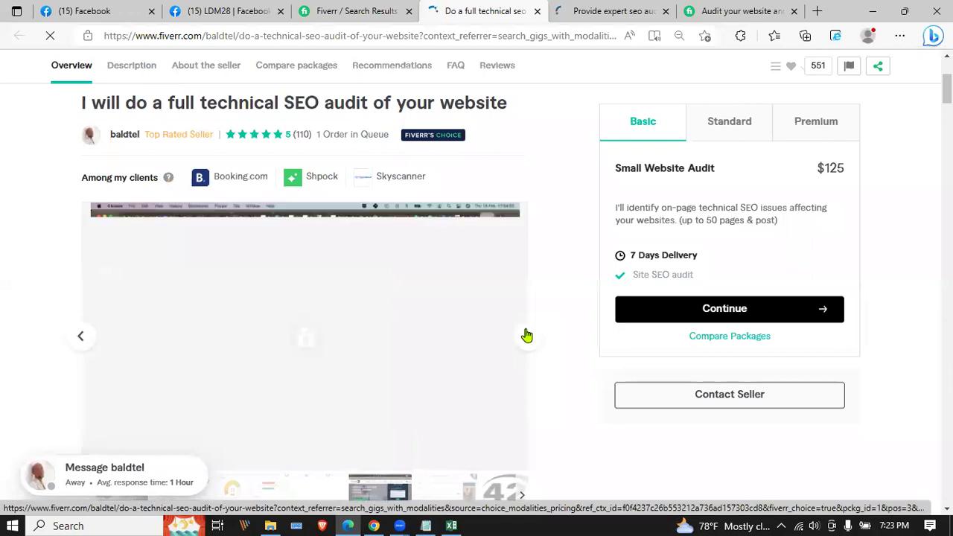
{"action": "left_click", "coordinate": [527, 336]}
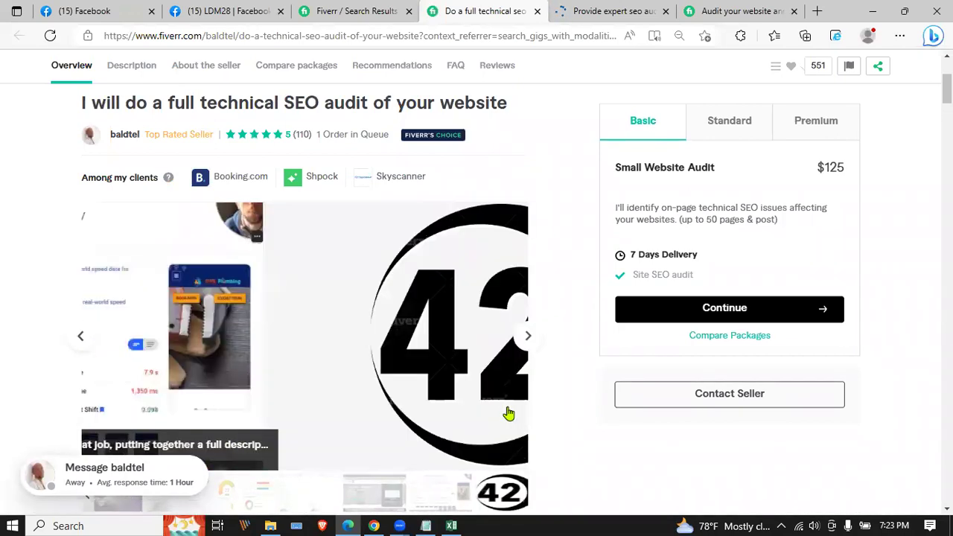
Step: Bring the Leaditbd.com SEO analysis to the front and scroll through its report sections
{"action": "left_click", "coordinate": [373, 525]}
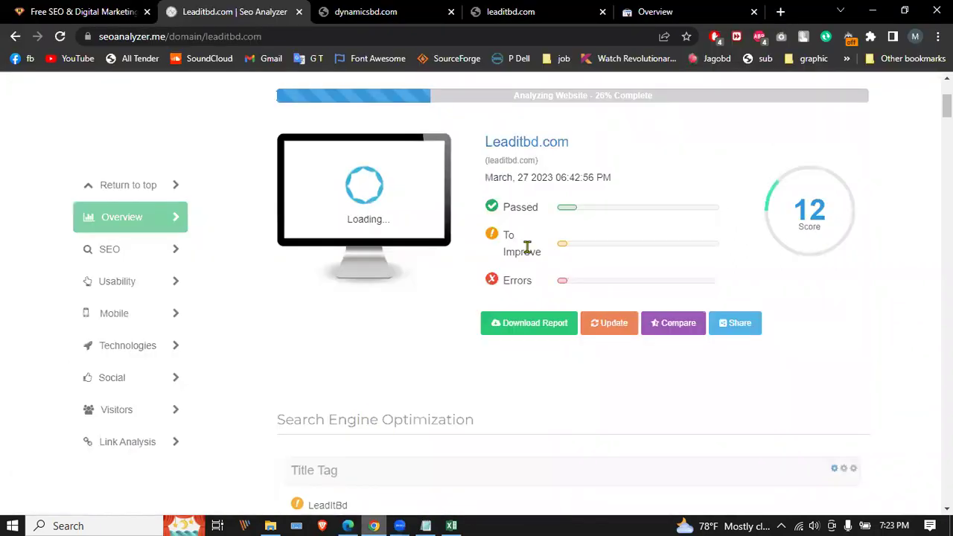
{"action": "scroll", "coordinate": [524, 250], "scroll_direction": "up", "scroll_amount": 2}
{"action": "scroll", "coordinate": [524, 250], "scroll_direction": "down", "scroll_amount": 2}
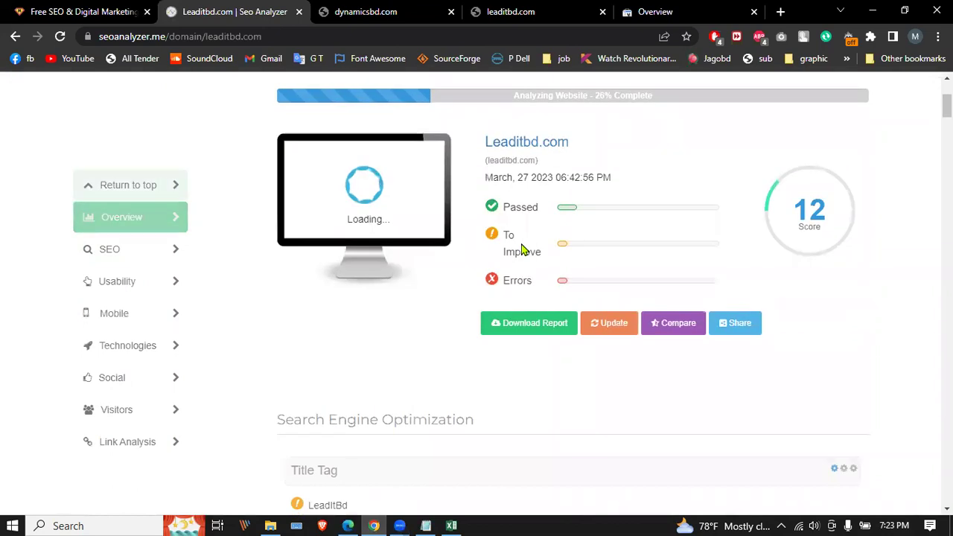
{"action": "scroll", "coordinate": [692, 357], "scroll_direction": "down", "scroll_amount": 5}
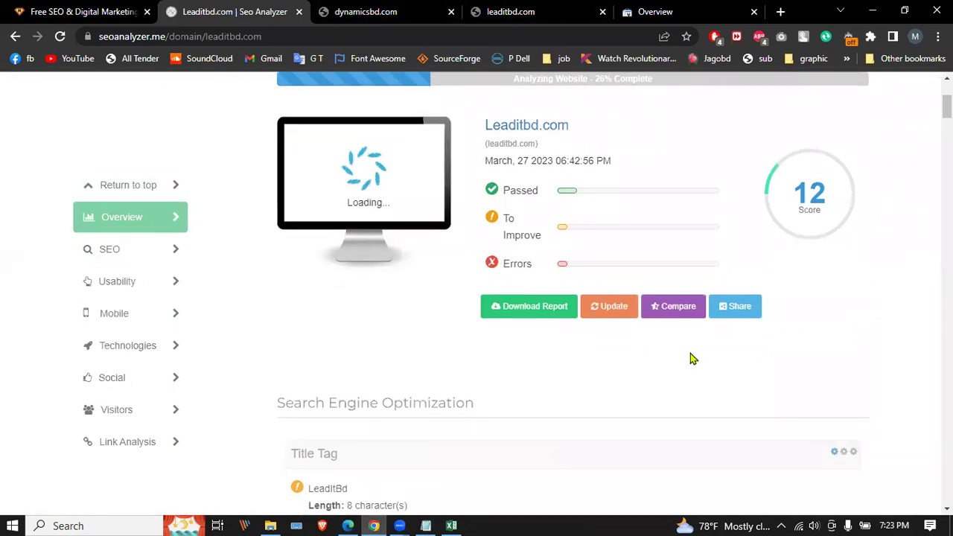
{"action": "scroll", "coordinate": [819, 246], "scroll_direction": "down", "scroll_amount": 2}
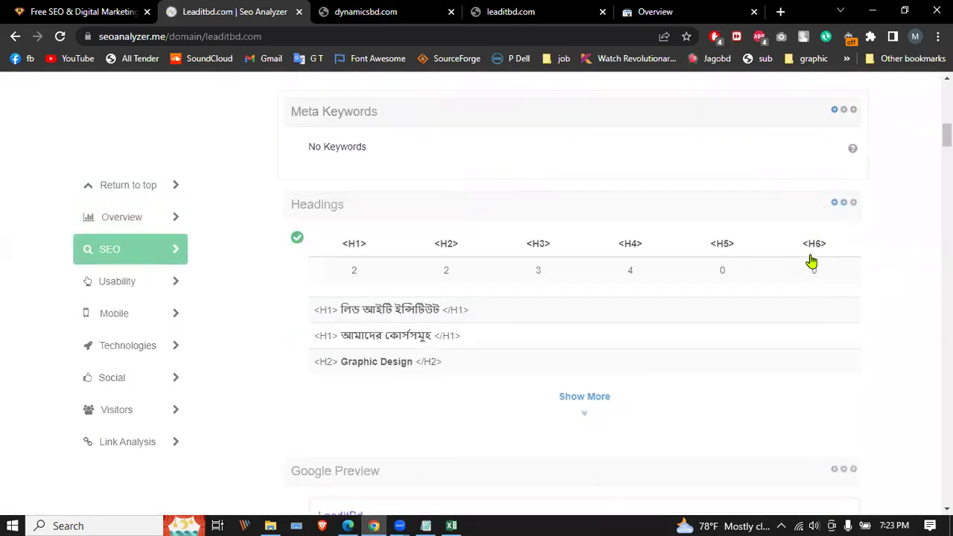
{"action": "scroll", "coordinate": [791, 257], "scroll_direction": "down", "scroll_amount": 5}
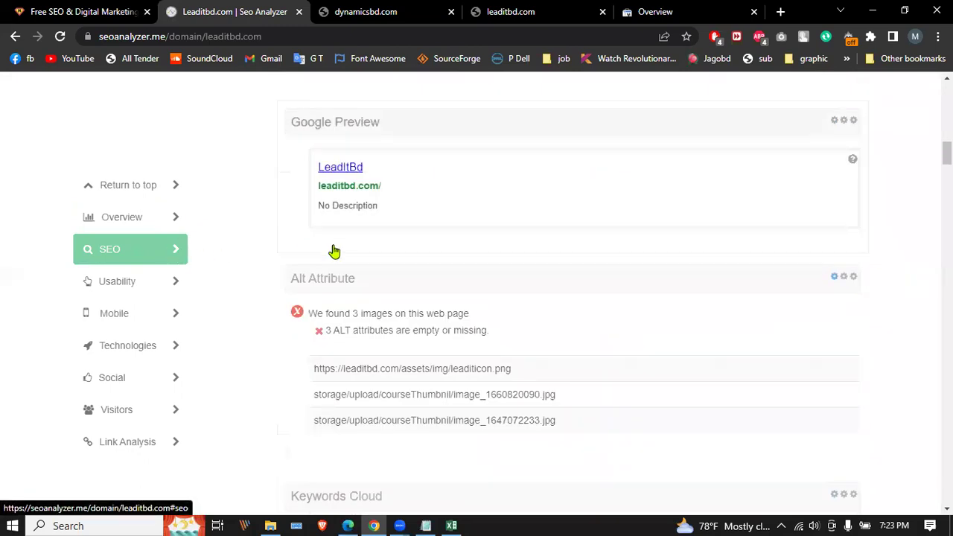
{"action": "scroll", "coordinate": [376, 257], "scroll_direction": "down", "scroll_amount": 6}
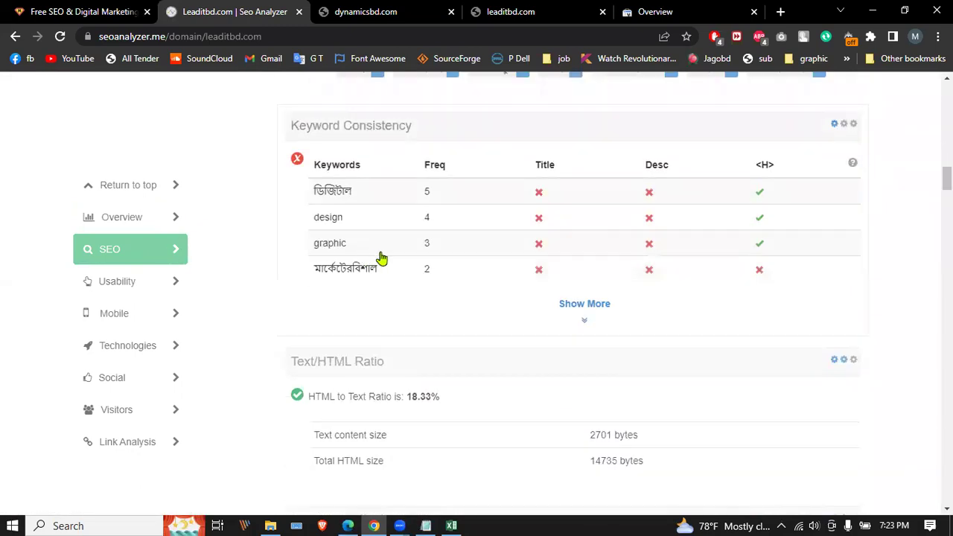
{"action": "scroll", "coordinate": [376, 256], "scroll_direction": "down", "scroll_amount": 1}
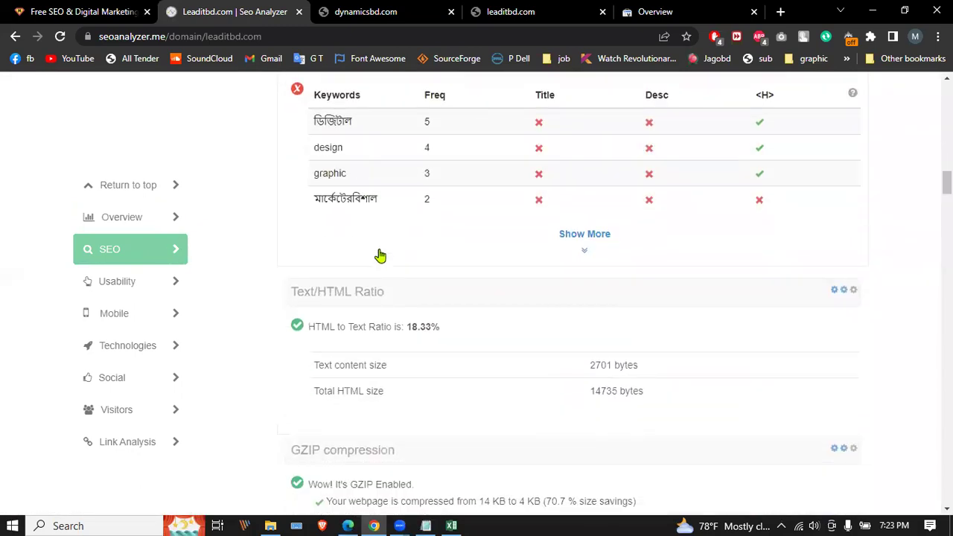
Step: Check the dynamicsbd.com tab, reload the leaditbd.com site, then return to the analysis
{"action": "left_click", "coordinate": [402, 12]}
{"action": "left_click", "coordinate": [584, 15]}
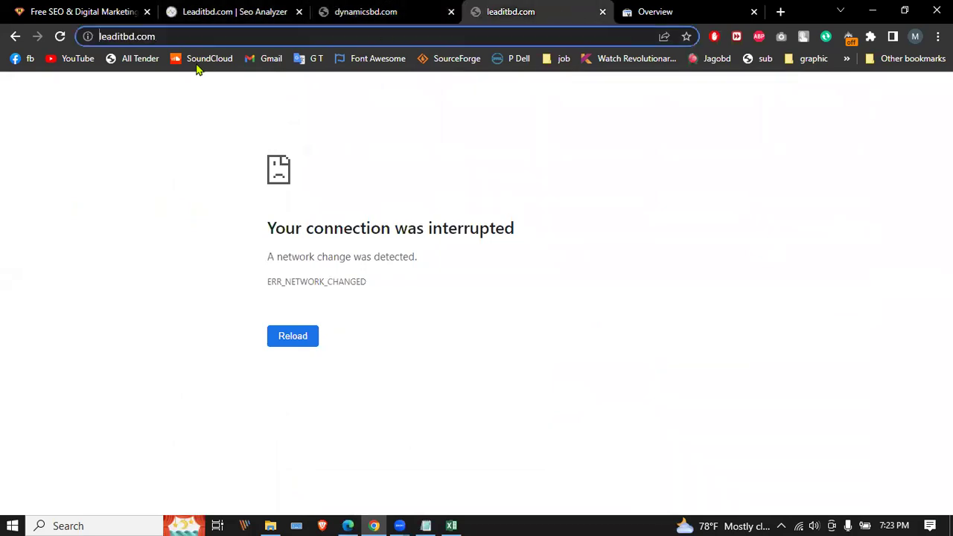
{"action": "left_click", "coordinate": [160, 35]}
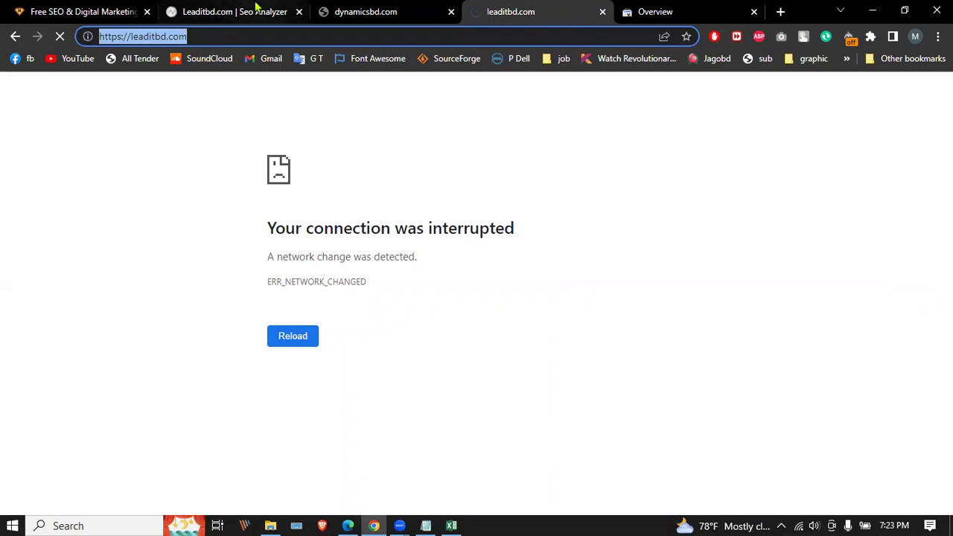
{"action": "left_click", "coordinate": [260, 11]}
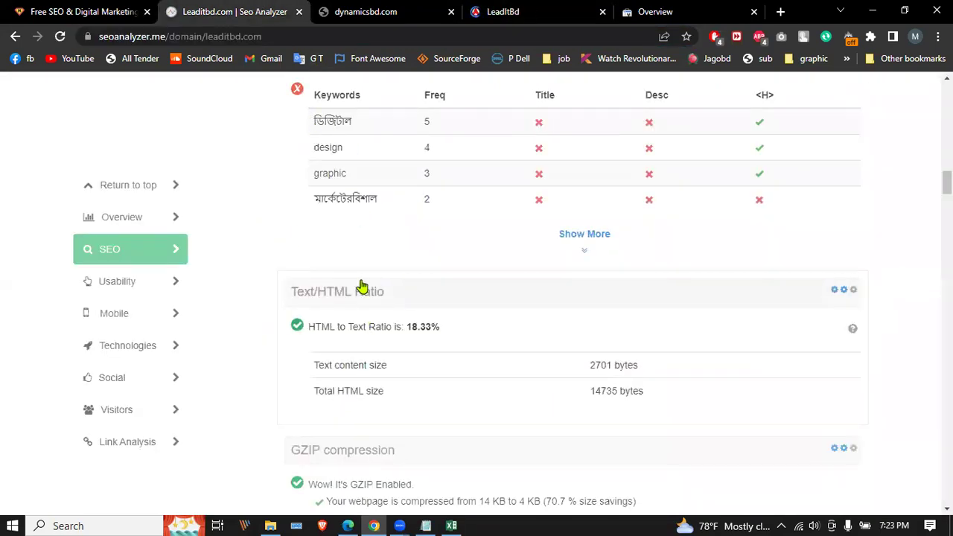
Step: Scroll over the Leaditbd.com report again, then switch to the dynamicsbd.com tab showing its connection error
{"action": "scroll", "coordinate": [362, 288], "scroll_direction": "up", "scroll_amount": 4}
{"action": "scroll", "coordinate": [361, 287], "scroll_direction": "down", "scroll_amount": 4}
{"action": "scroll", "coordinate": [361, 287], "scroll_direction": "down", "scroll_amount": 4}
{"action": "scroll", "coordinate": [361, 285], "scroll_direction": "up", "scroll_amount": 4}
{"action": "scroll", "coordinate": [361, 285], "scroll_direction": "up", "scroll_amount": 1}
{"action": "scroll", "coordinate": [361, 286], "scroll_direction": "down", "scroll_amount": 10}
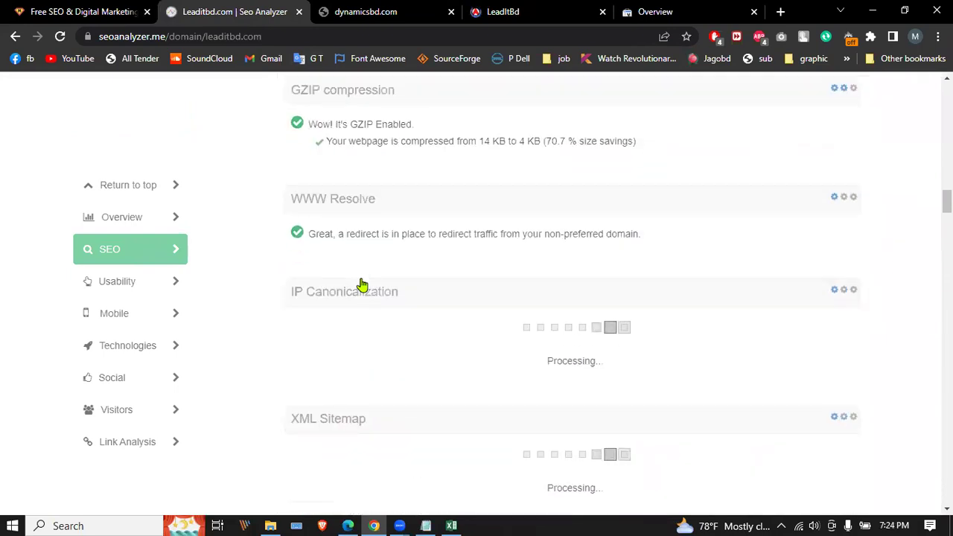
{"action": "scroll", "coordinate": [361, 283], "scroll_direction": "up", "scroll_amount": 12}
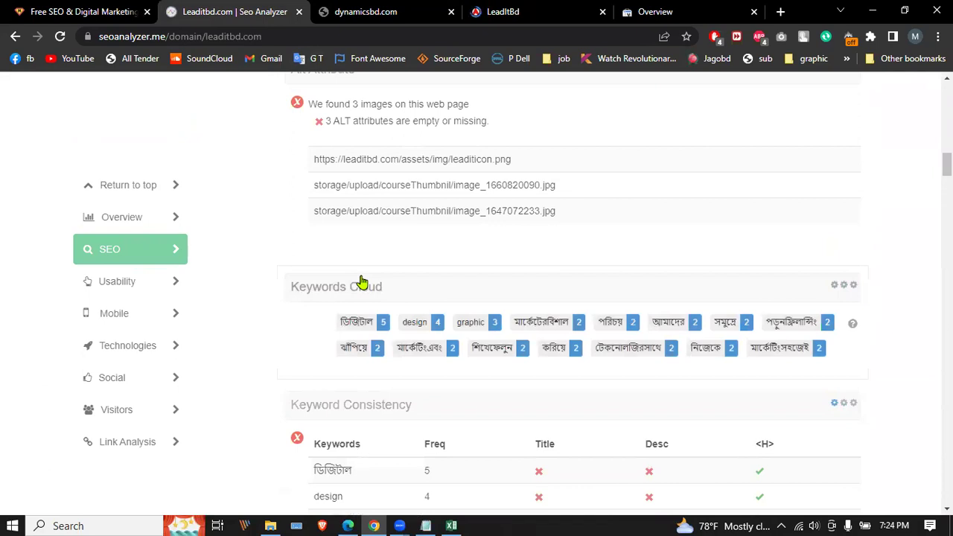
{"action": "scroll", "coordinate": [361, 282], "scroll_direction": "up", "scroll_amount": 4}
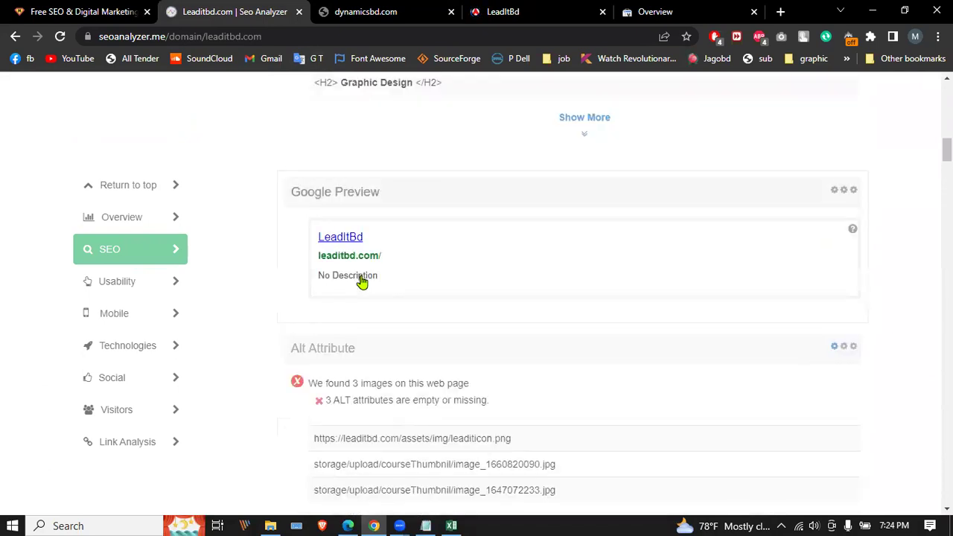
{"action": "scroll", "coordinate": [362, 281], "scroll_direction": "up", "scroll_amount": 8}
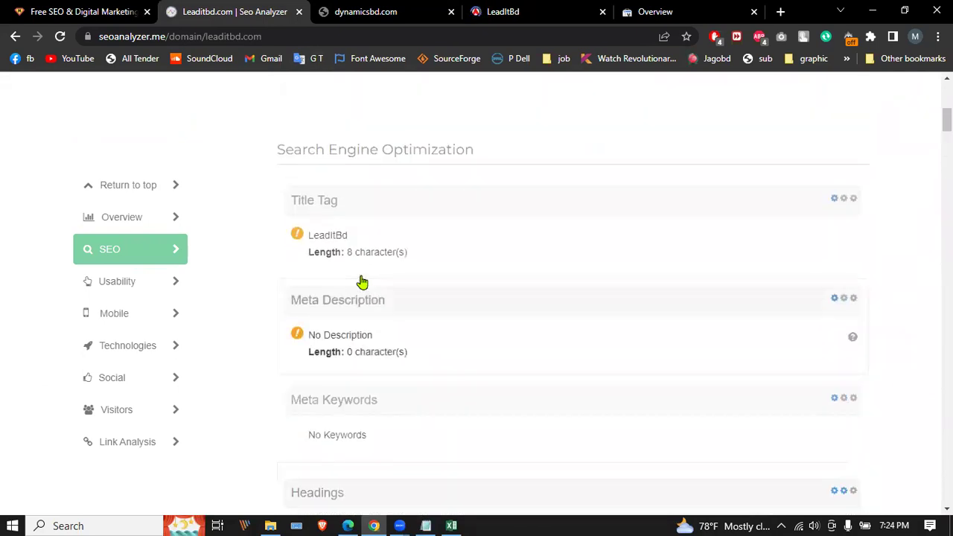
{"action": "scroll", "coordinate": [362, 282], "scroll_direction": "up", "scroll_amount": 5}
{"action": "scroll", "coordinate": [355, 279], "scroll_direction": "down", "scroll_amount": 1}
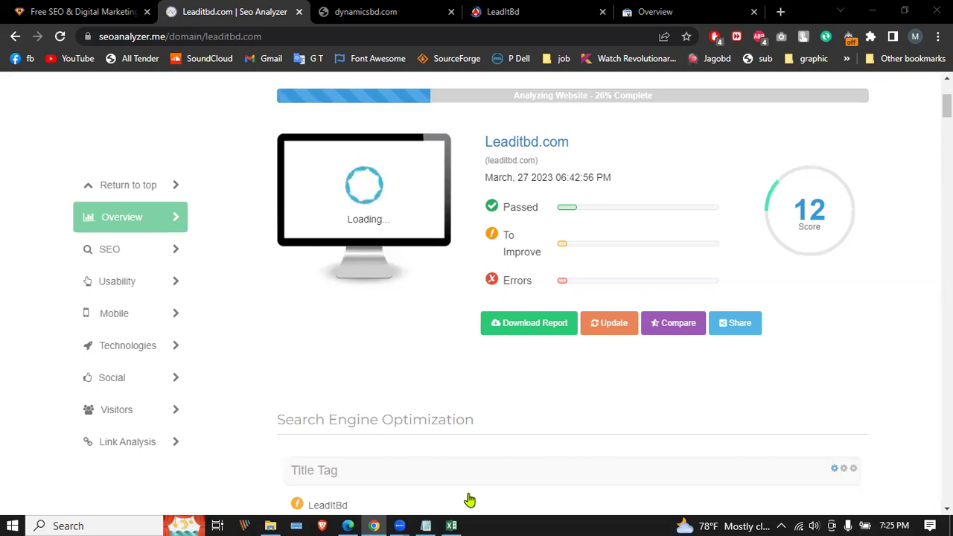
{"action": "left_click", "coordinate": [413, 13]}
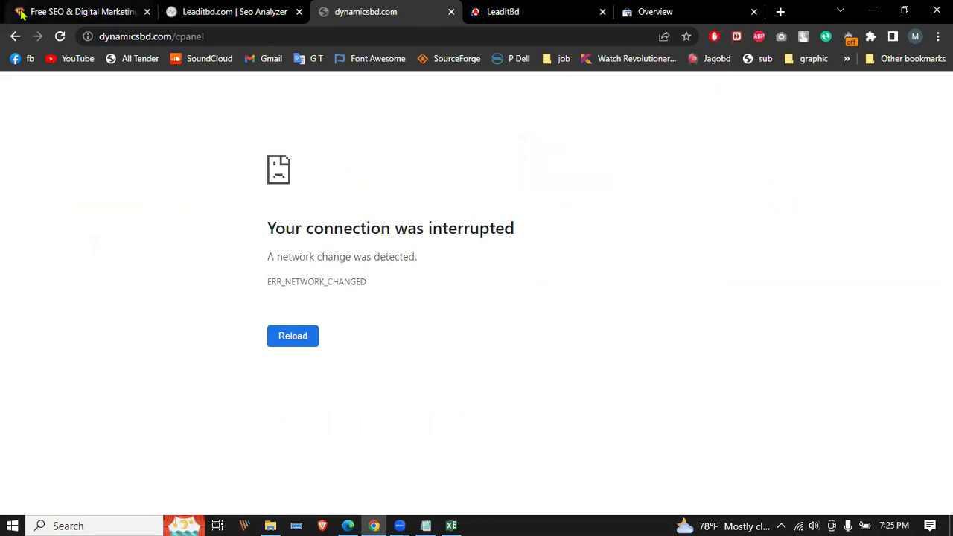
Step: Return to the Leaditbd.com SEO analysis and scroll down through its report sections
{"action": "left_click", "coordinate": [247, 11]}
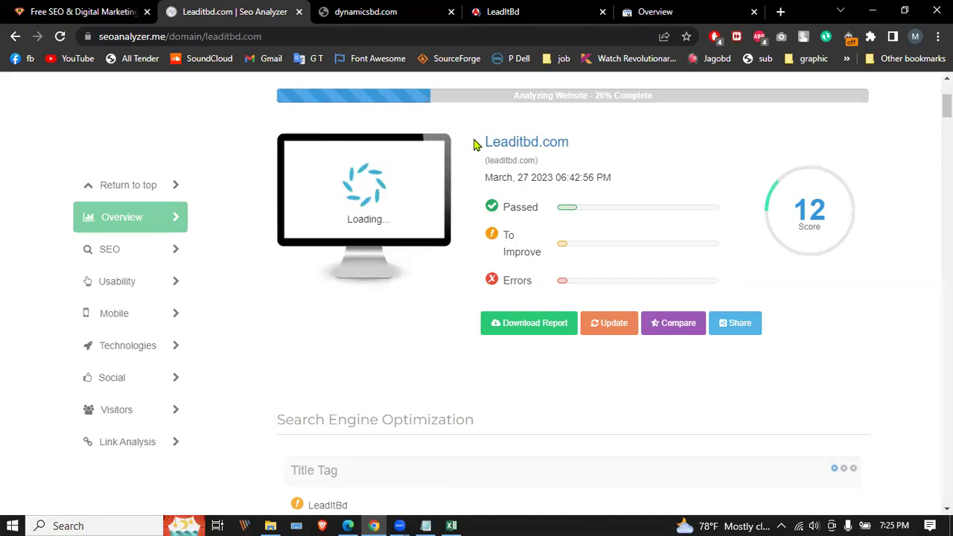
{"action": "scroll", "coordinate": [475, 145], "scroll_direction": "down", "scroll_amount": 7}
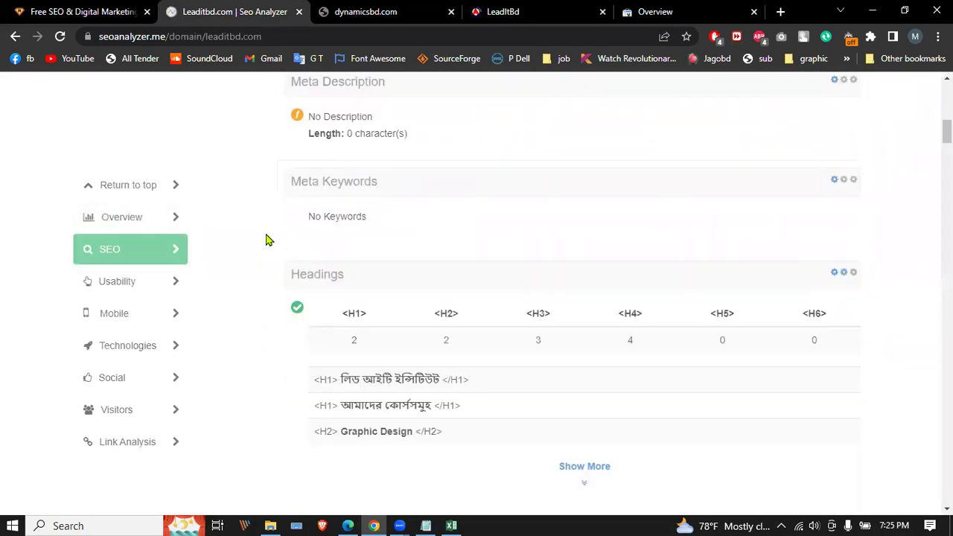
{"action": "scroll", "coordinate": [268, 239], "scroll_direction": "up", "scroll_amount": 2}
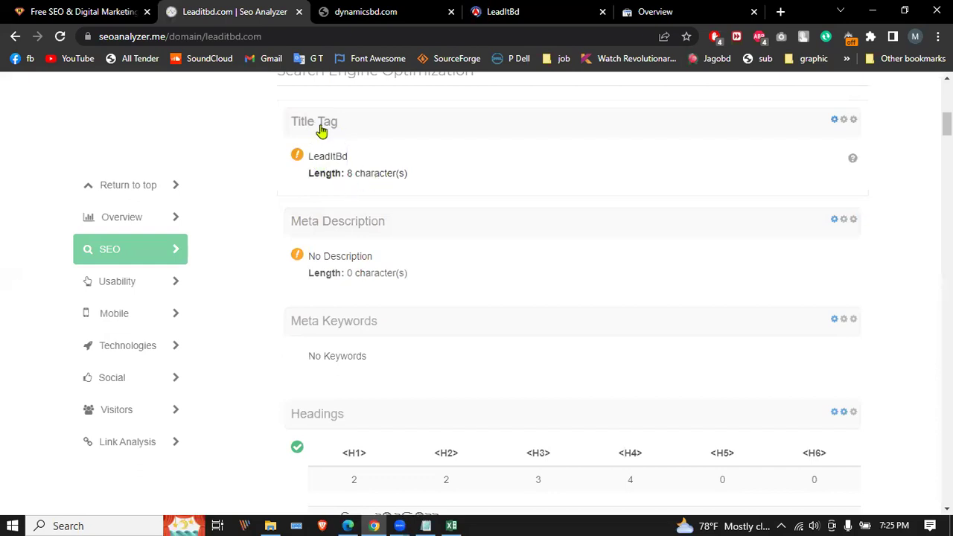
{"action": "scroll", "coordinate": [313, 221], "scroll_direction": "down", "scroll_amount": 1}
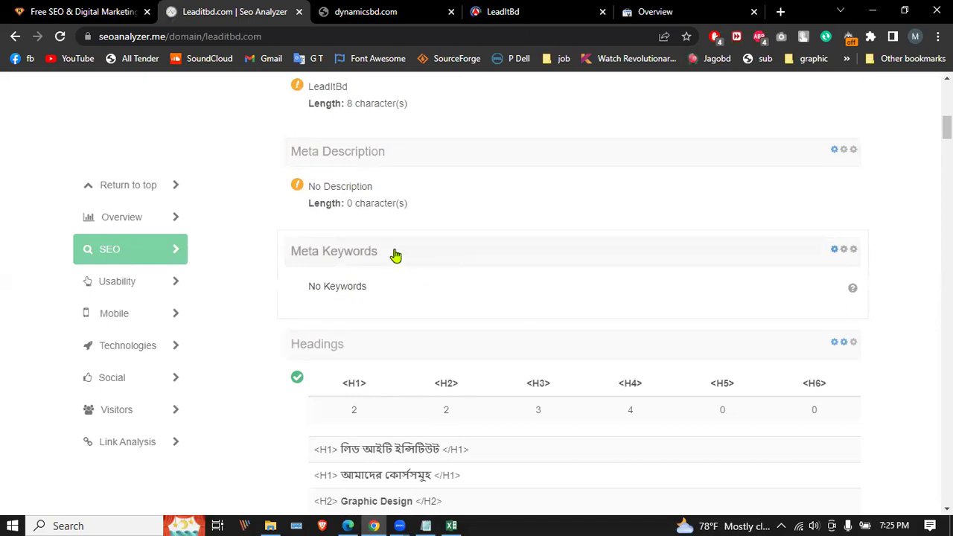
{"action": "scroll", "coordinate": [361, 274], "scroll_direction": "down", "scroll_amount": 2}
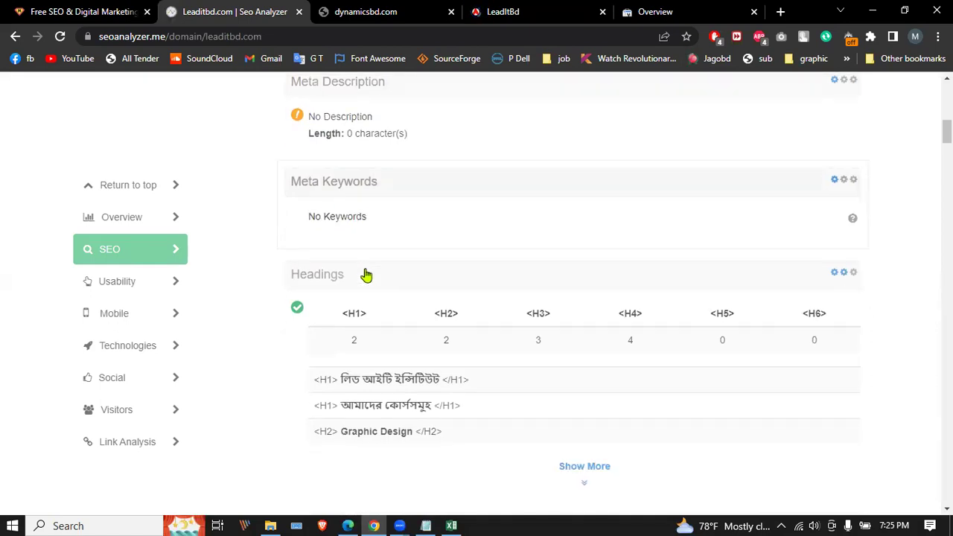
{"action": "scroll", "coordinate": [367, 271], "scroll_direction": "down", "scroll_amount": 1}
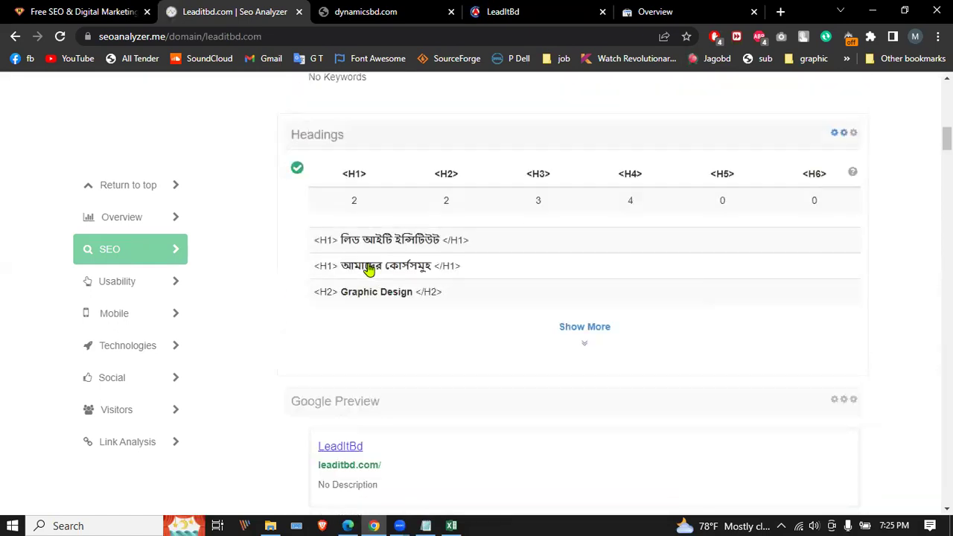
{"action": "scroll", "coordinate": [348, 250], "scroll_direction": "down", "scroll_amount": 4}
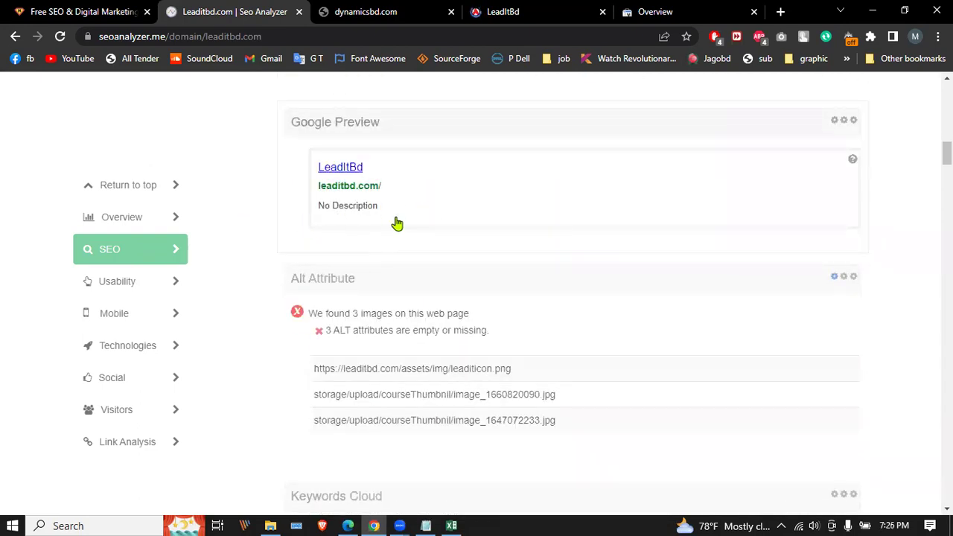
{"action": "scroll", "coordinate": [393, 221], "scroll_direction": "down", "scroll_amount": 4}
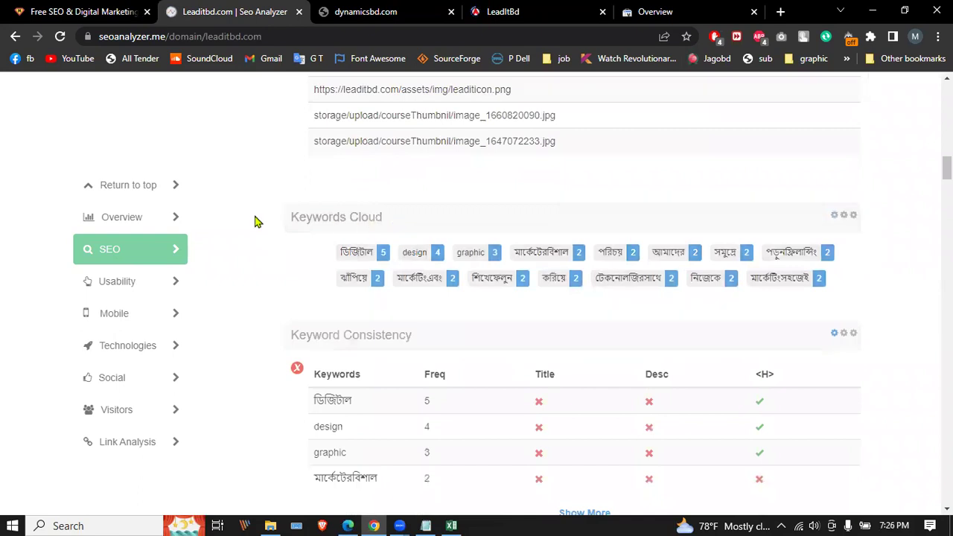
{"action": "scroll", "coordinate": [514, 276], "scroll_direction": "down", "scroll_amount": 2}
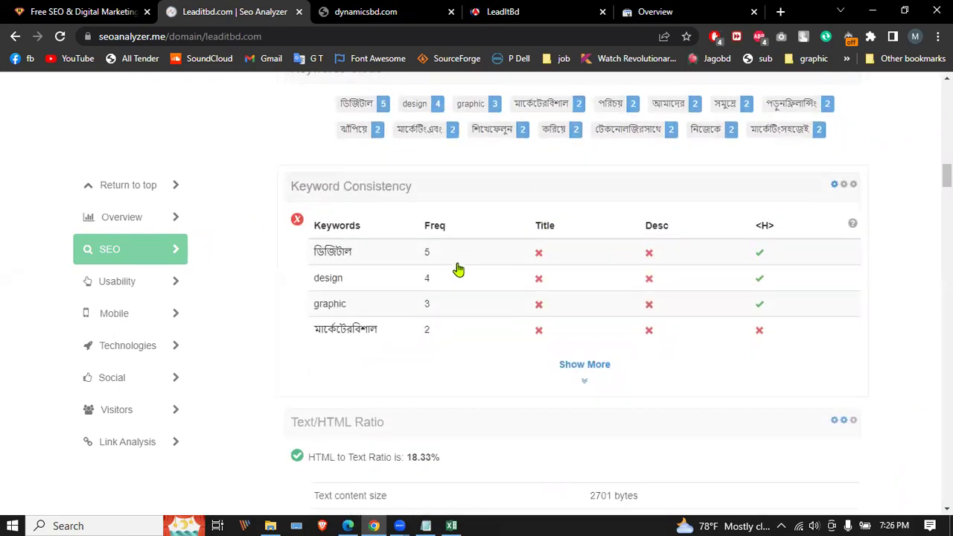
{"action": "scroll", "coordinate": [457, 268], "scroll_direction": "down", "scroll_amount": 2}
{"action": "scroll", "coordinate": [458, 270], "scroll_direction": "down", "scroll_amount": 2}
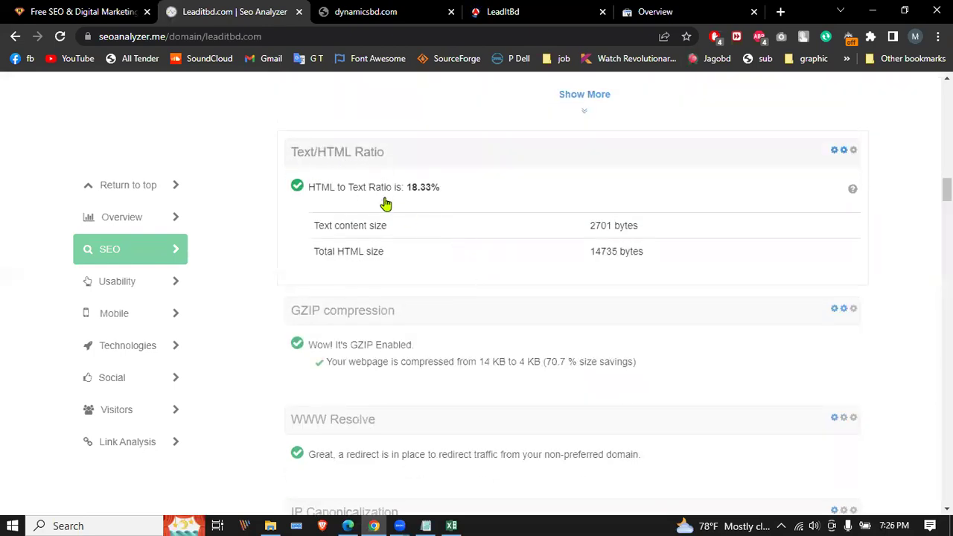
{"action": "scroll", "coordinate": [428, 196], "scroll_direction": "down", "scroll_amount": 2}
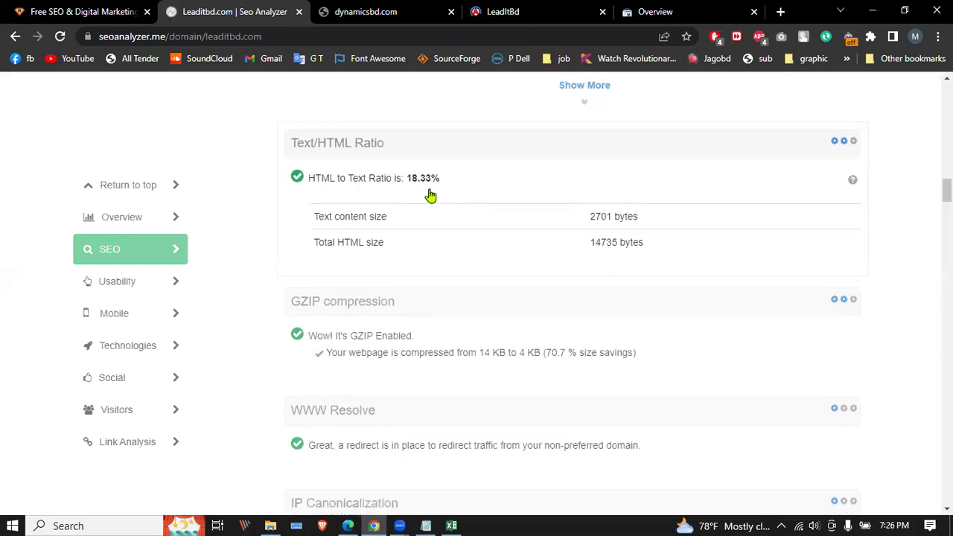
{"action": "scroll", "coordinate": [406, 189], "scroll_direction": "down", "scroll_amount": 2}
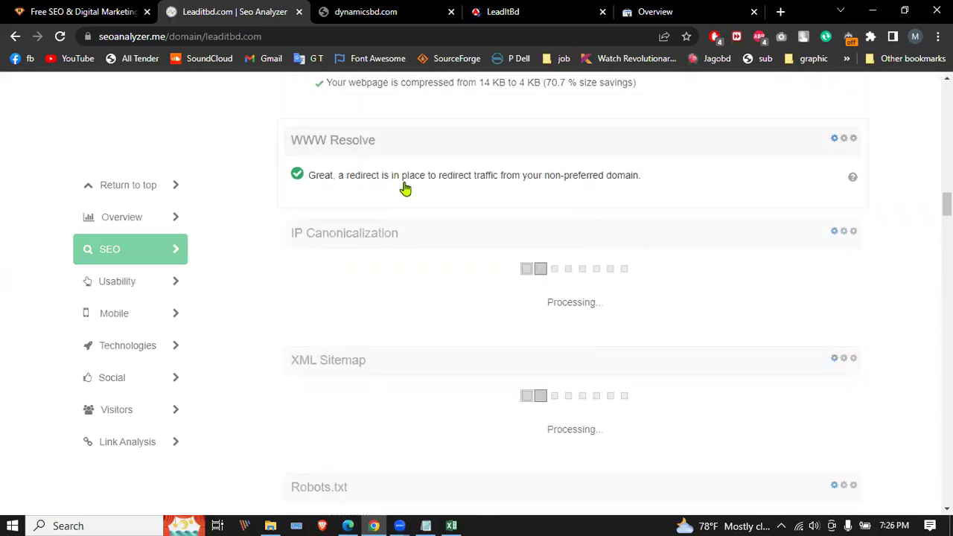
{"action": "scroll", "coordinate": [405, 188], "scroll_direction": "down", "scroll_amount": 2}
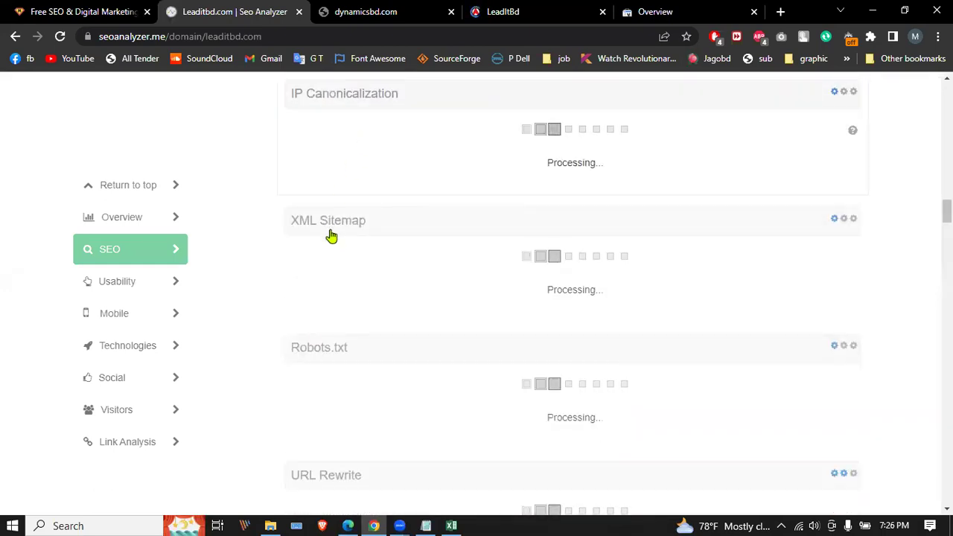
{"action": "scroll", "coordinate": [453, 232], "scroll_direction": "down", "scroll_amount": 2}
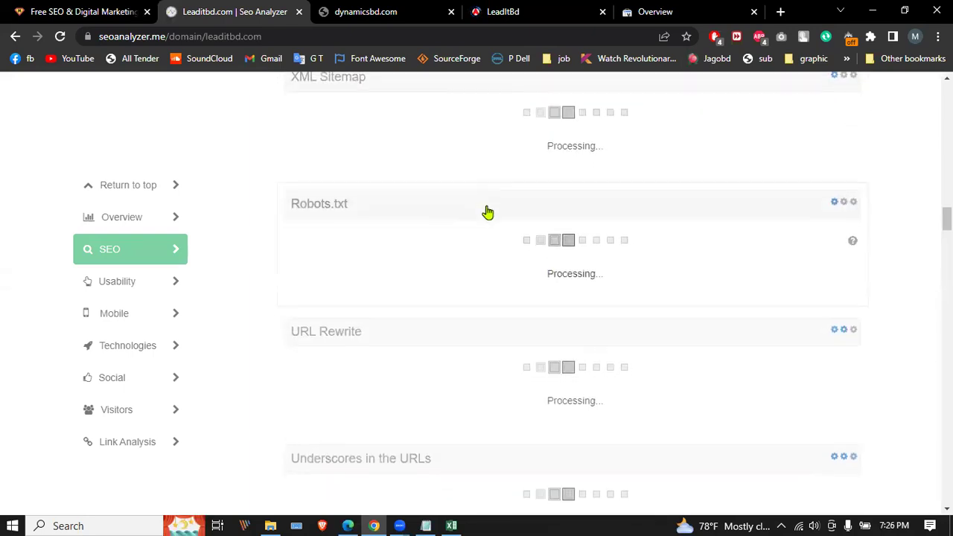
Step: Scroll back up, then close the LeadItBd website tab to reveal the dynamicsbd.com Search Console overview
{"action": "scroll", "coordinate": [485, 232], "scroll_direction": "up", "scroll_amount": 20}
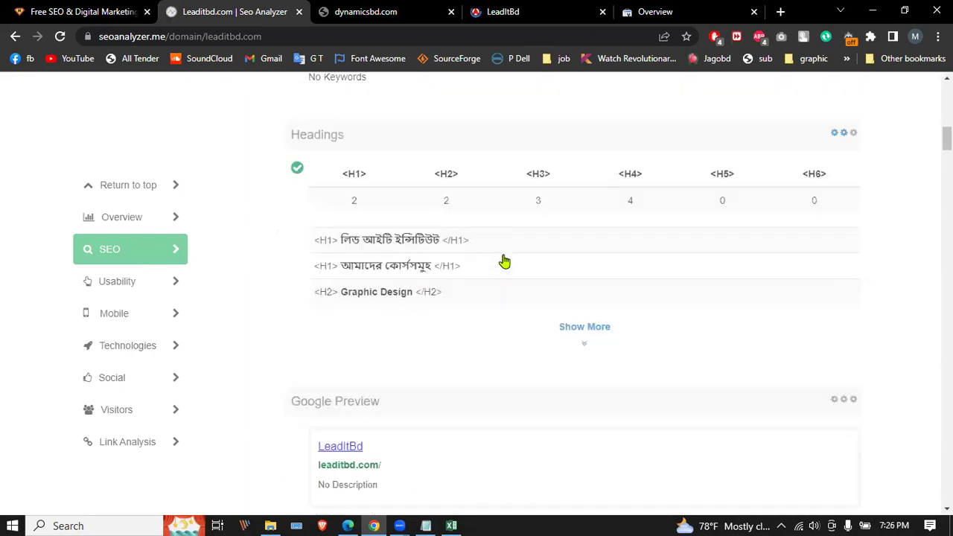
{"action": "scroll", "coordinate": [547, 239], "scroll_direction": "down", "scroll_amount": 2}
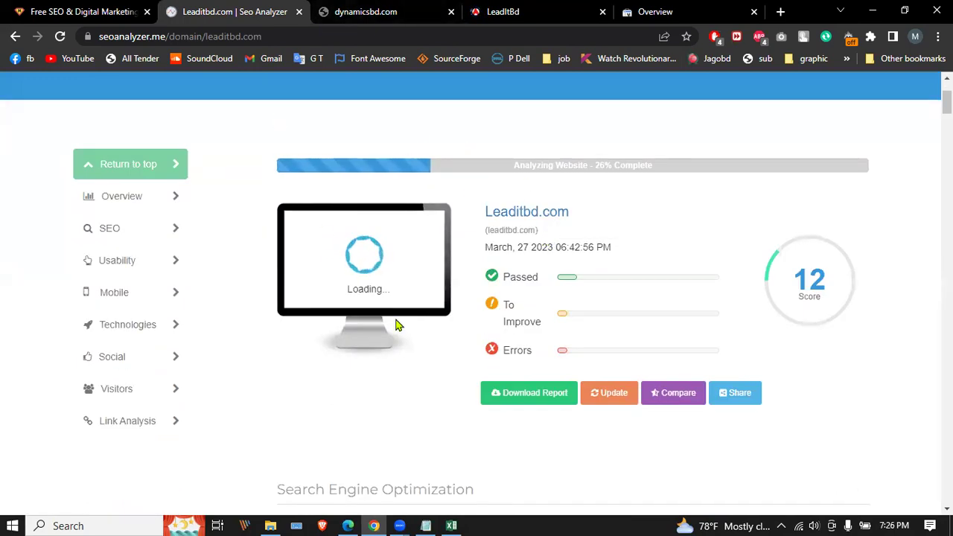
{"action": "scroll", "coordinate": [465, 274], "scroll_direction": "up", "scroll_amount": 2}
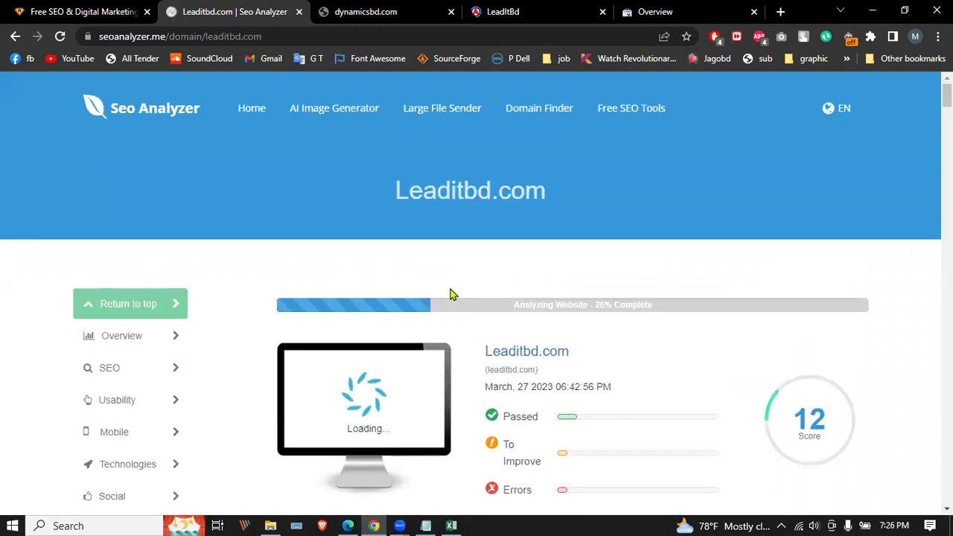
{"action": "left_click", "coordinate": [506, 10]}
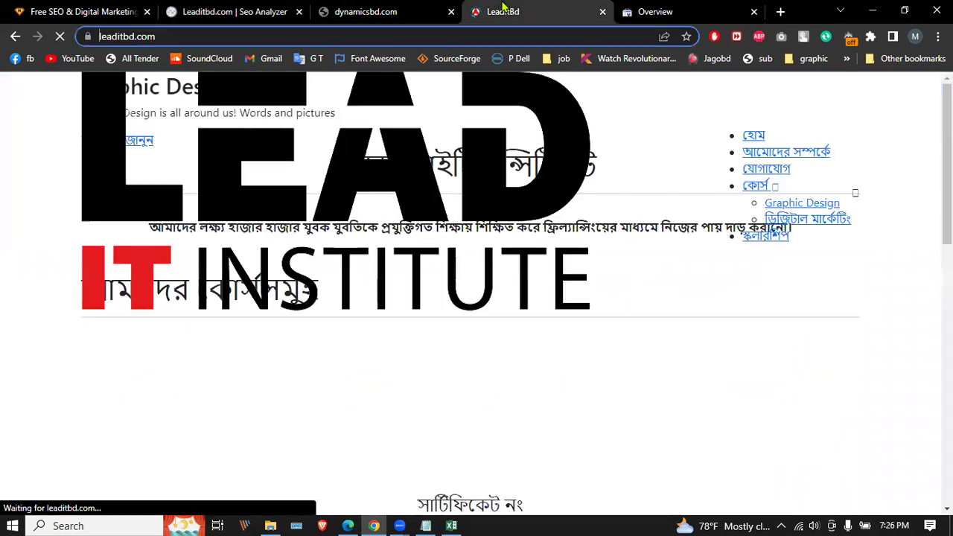
{"action": "left_click", "coordinate": [603, 11]}
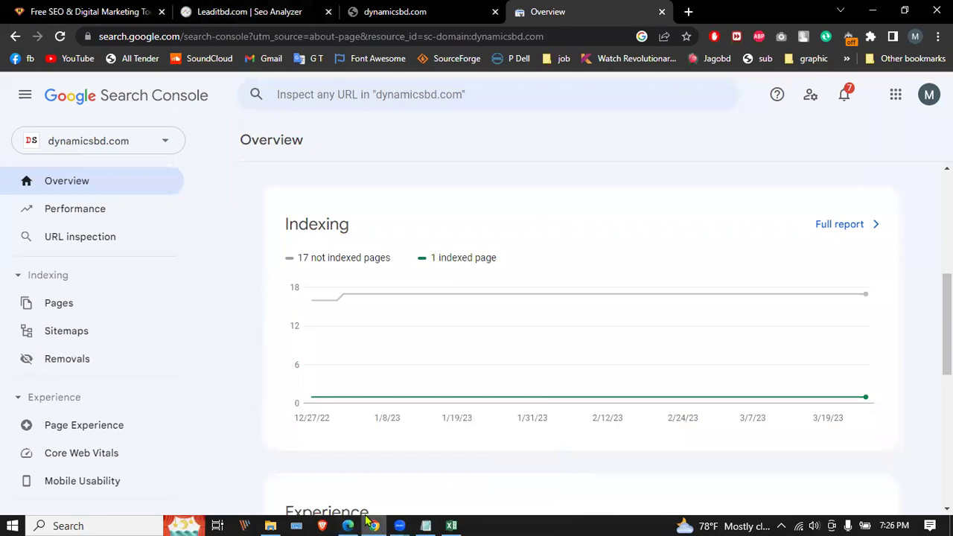
Step: Switch with Alt+Tab to the Edge window listing Fiverr's 'seo audit' gigs
{"action": "key", "text": "alt+Tab"}
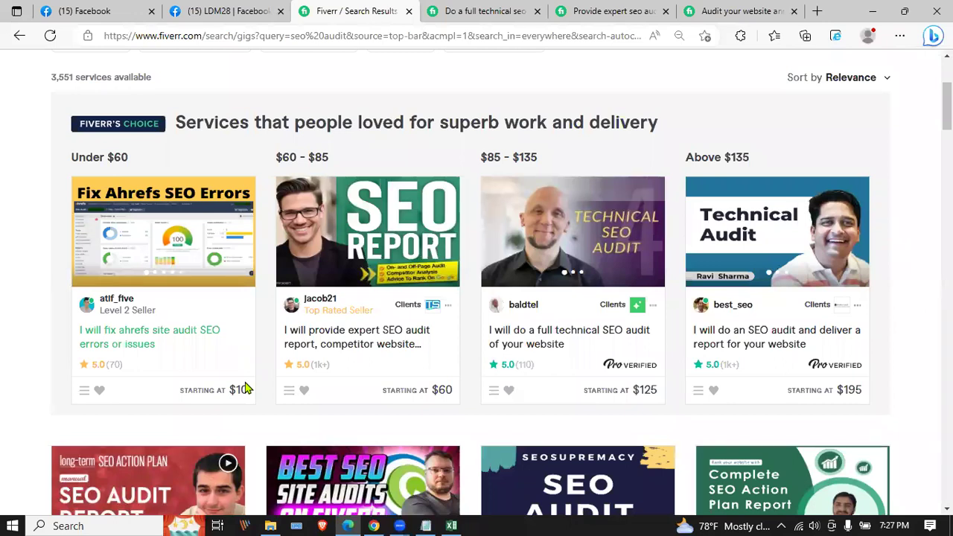
Step: Browse the next row of Fiverr audit gigs, then bring the SEO Audit.xlsx workbook forward
{"action": "scroll", "coordinate": [246, 384], "scroll_direction": "down", "scroll_amount": 3}
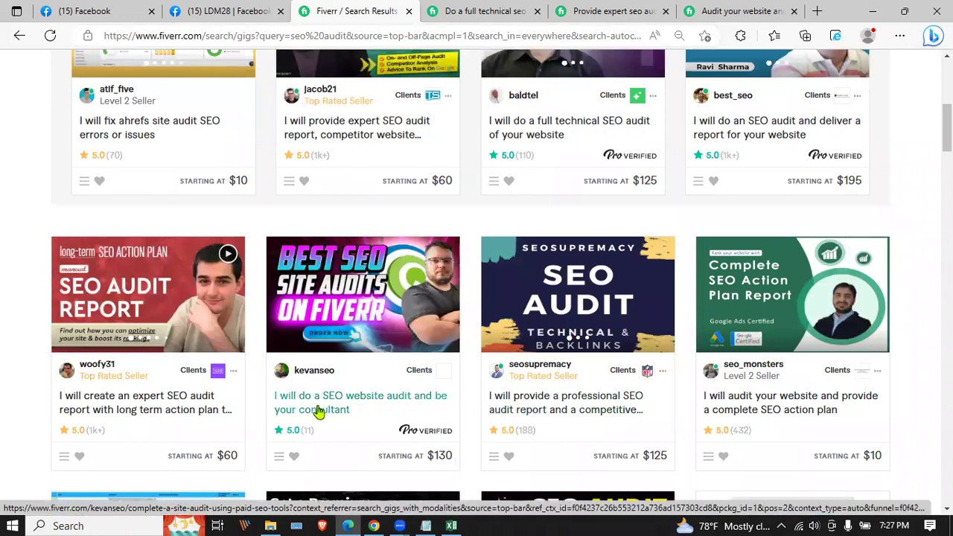
{"action": "mouse_move", "coordinate": [412, 432]}
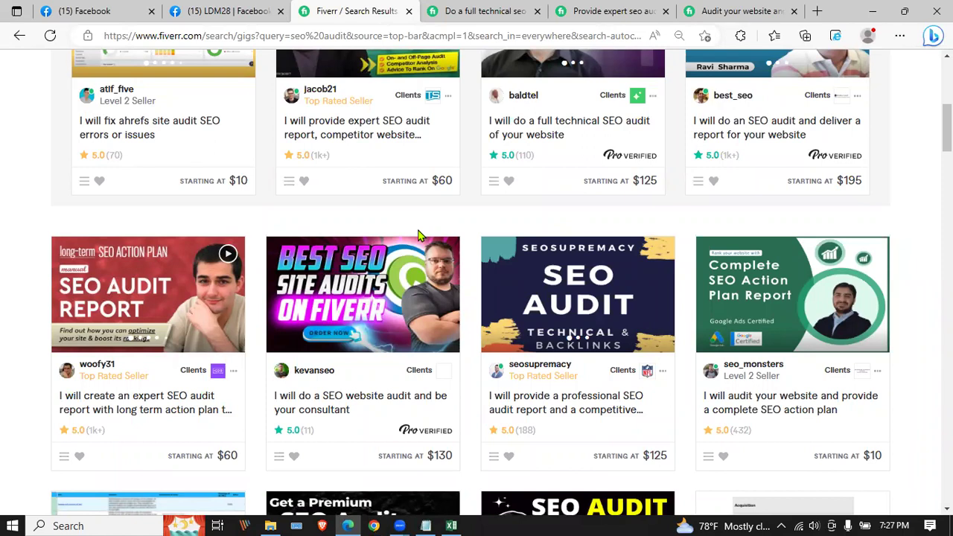
{"action": "left_click", "coordinate": [450, 525]}
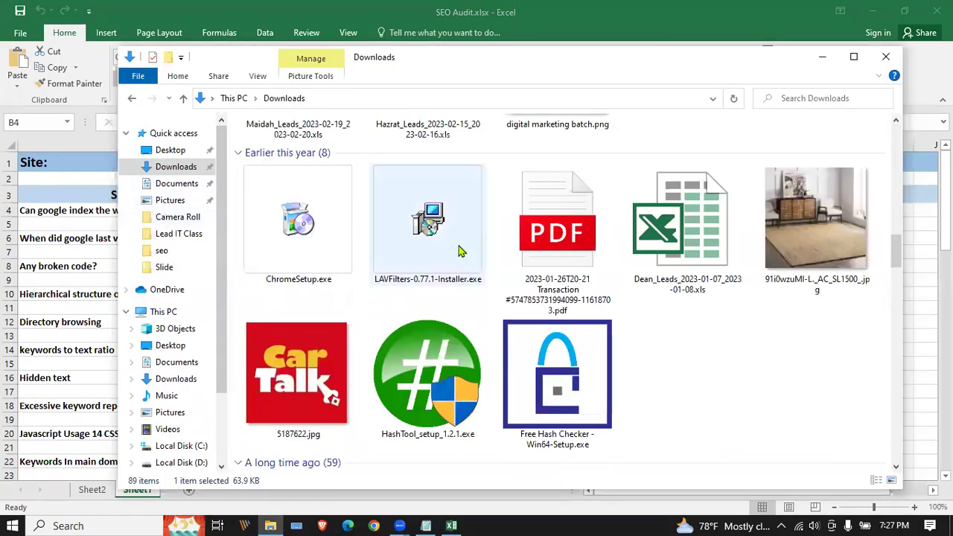
Step: Scroll the Downloads folder, find dynamicsbd.com_160396.pdf and open it in Edge
{"action": "scroll", "coordinate": [459, 251], "scroll_direction": "down", "scroll_amount": 5}
{"action": "scroll", "coordinate": [459, 252], "scroll_direction": "down", "scroll_amount": 4}
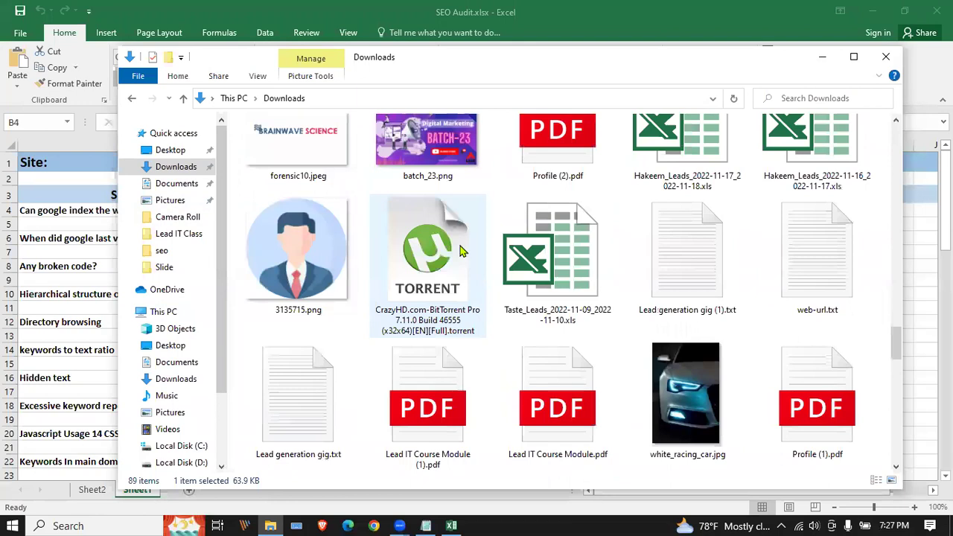
{"action": "scroll", "coordinate": [460, 252], "scroll_direction": "down", "scroll_amount": 2}
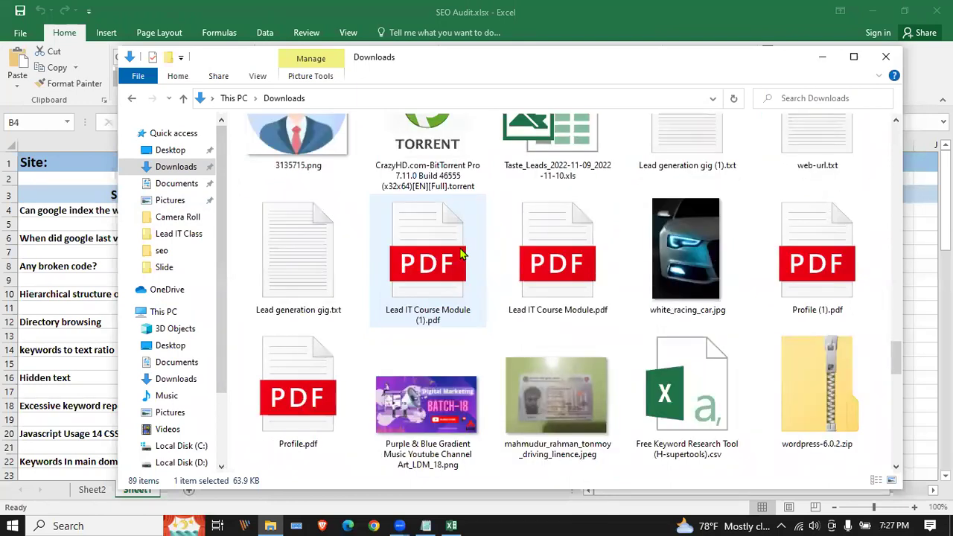
{"action": "scroll", "coordinate": [459, 251], "scroll_direction": "down", "scroll_amount": 3}
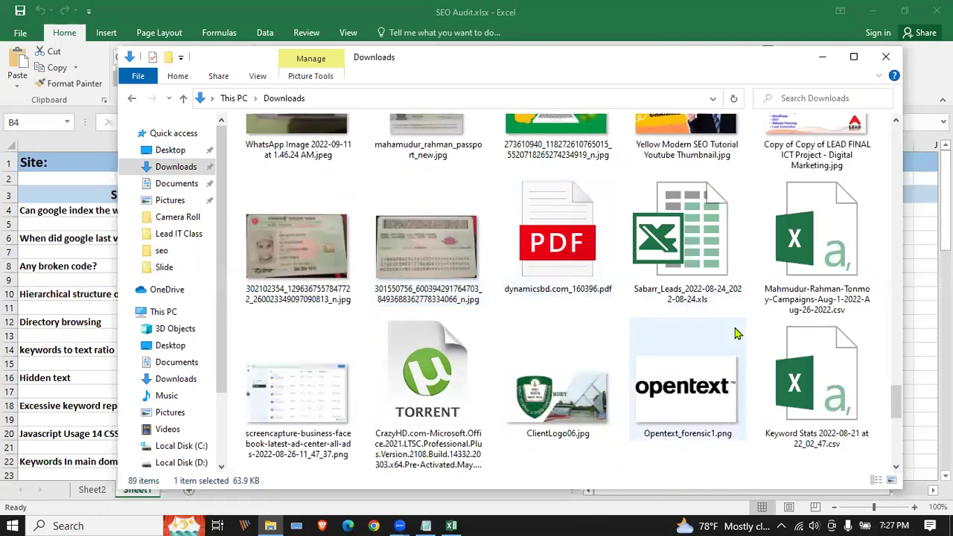
{"action": "scroll", "coordinate": [819, 245], "scroll_direction": "down", "scroll_amount": 2}
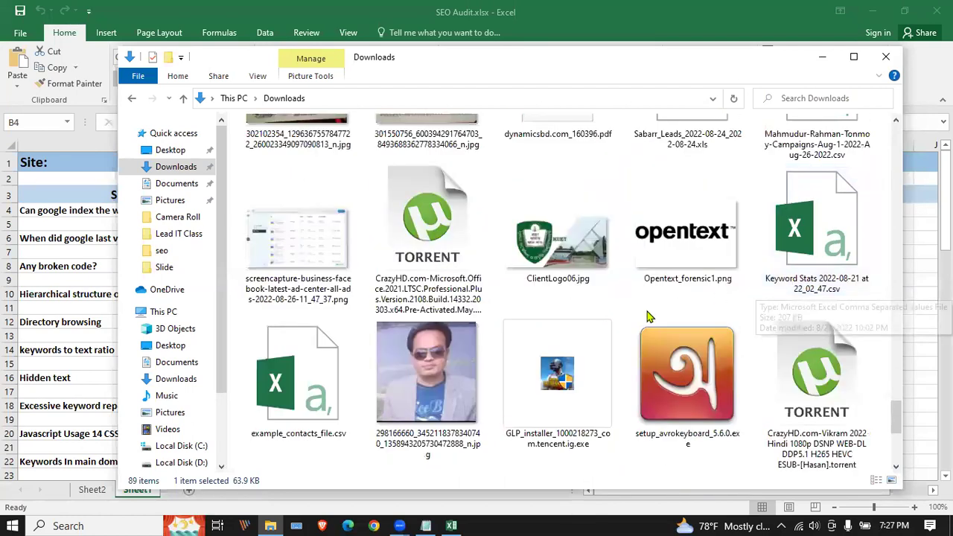
{"action": "scroll", "coordinate": [403, 329], "scroll_direction": "down", "scroll_amount": 2}
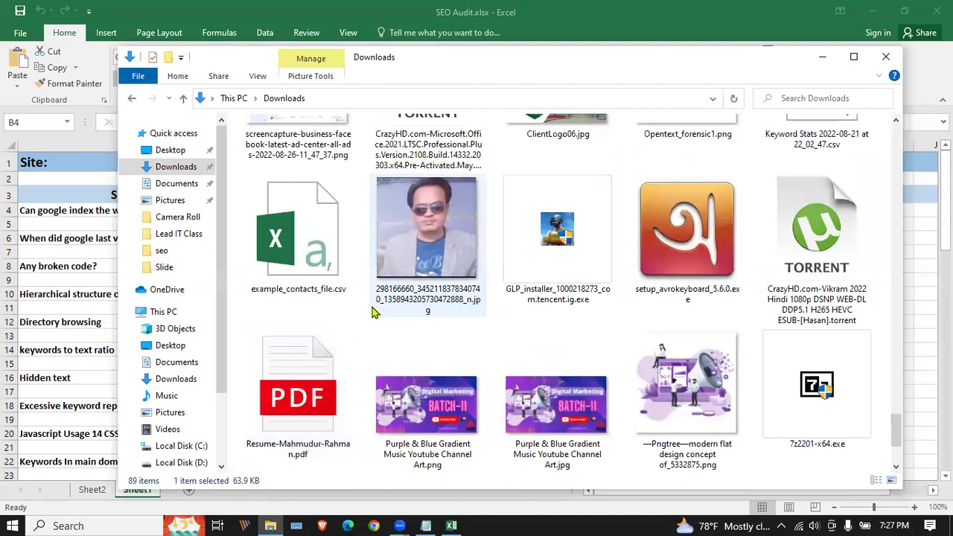
{"action": "scroll", "coordinate": [375, 313], "scroll_direction": "down", "scroll_amount": 2}
{"action": "key", "text": "d"}
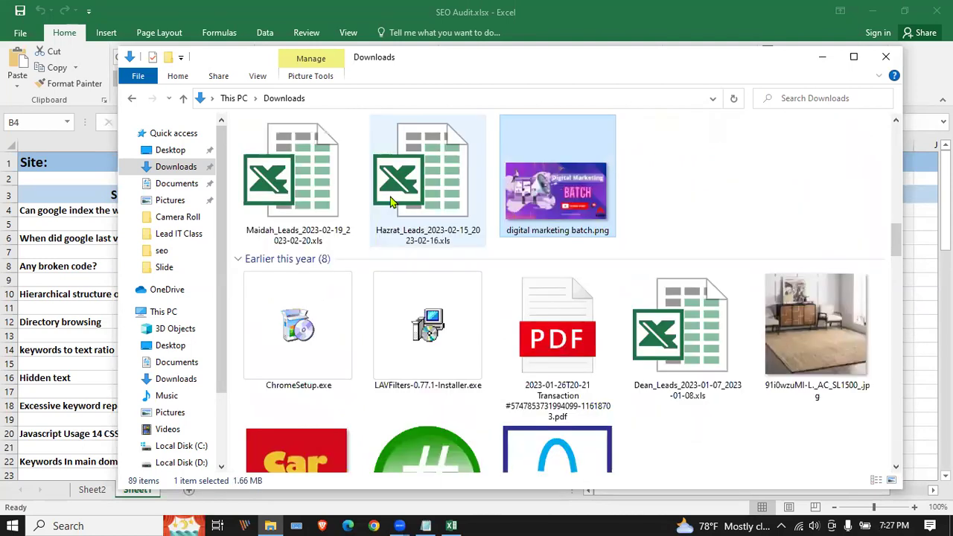
{"action": "left_click", "coordinate": [437, 218]}
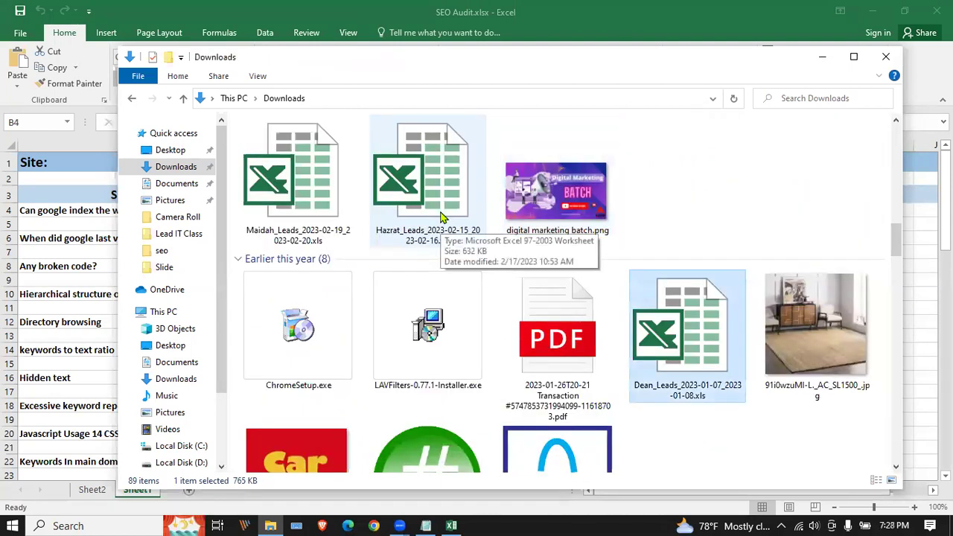
{"action": "key", "text": "d"}
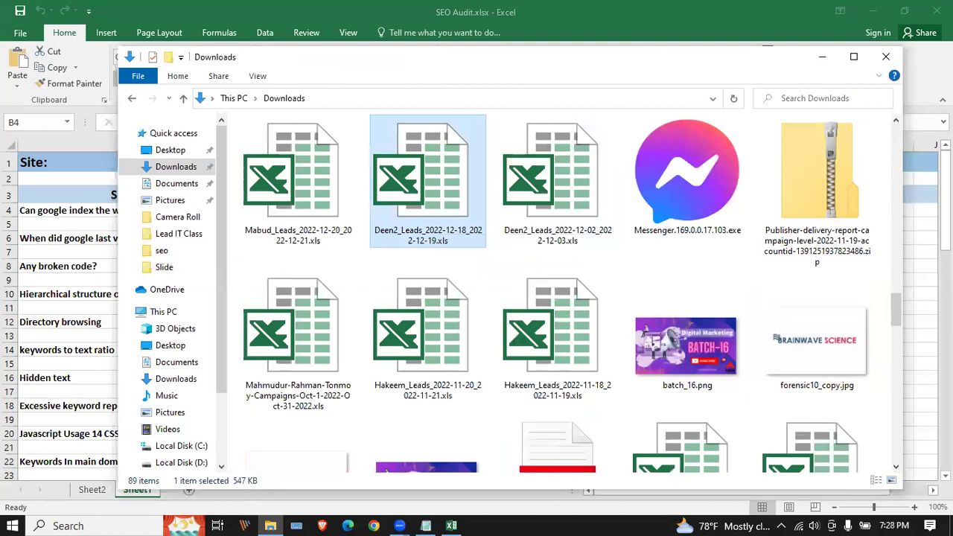
{"action": "key", "text": "d"}
{"action": "key", "text": "d"}
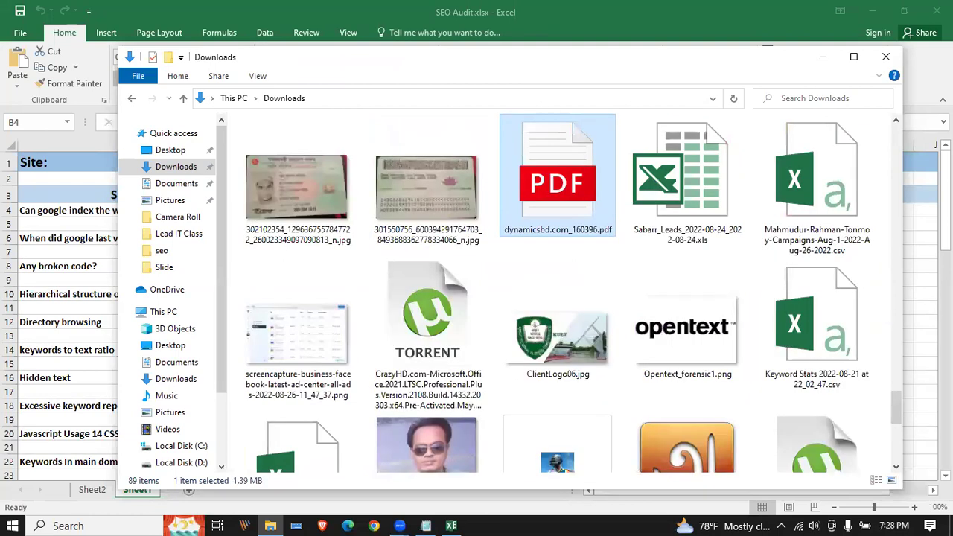
{"action": "double_click", "coordinate": [588, 203]}
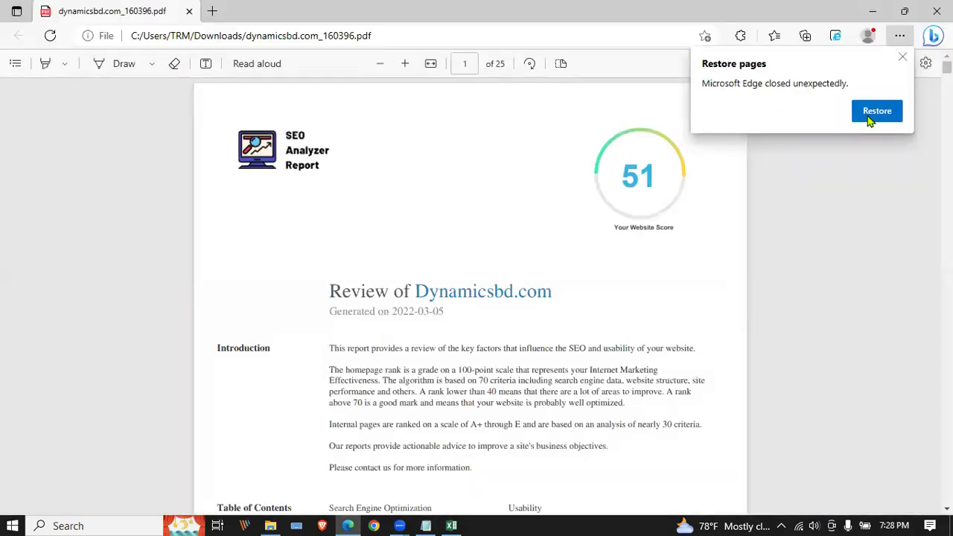
Step: Restore Edge's previous pages and examine the report's 'Your Website Score' of 51
{"action": "left_click", "coordinate": [870, 115]}
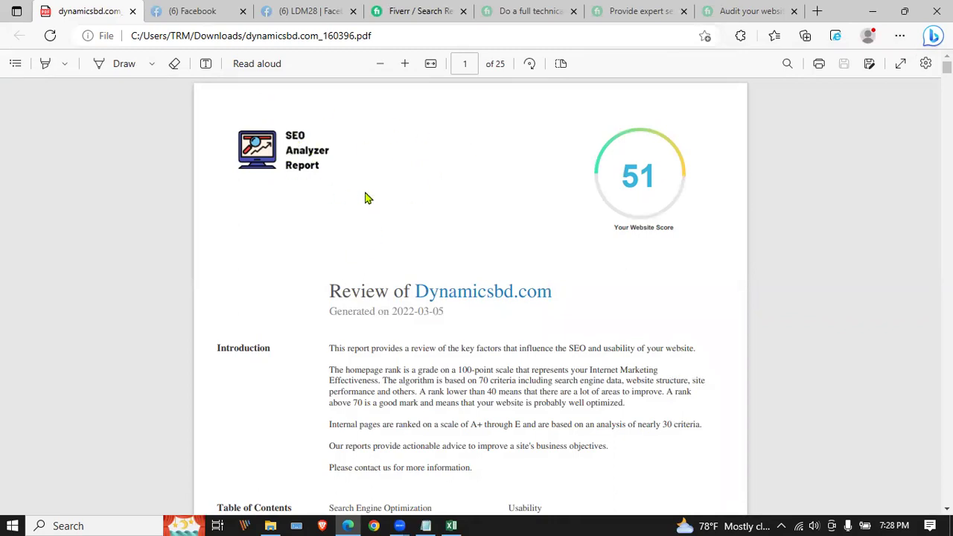
{"action": "left_click_drag", "start_coordinate": [612, 226], "coordinate": [661, 211]}
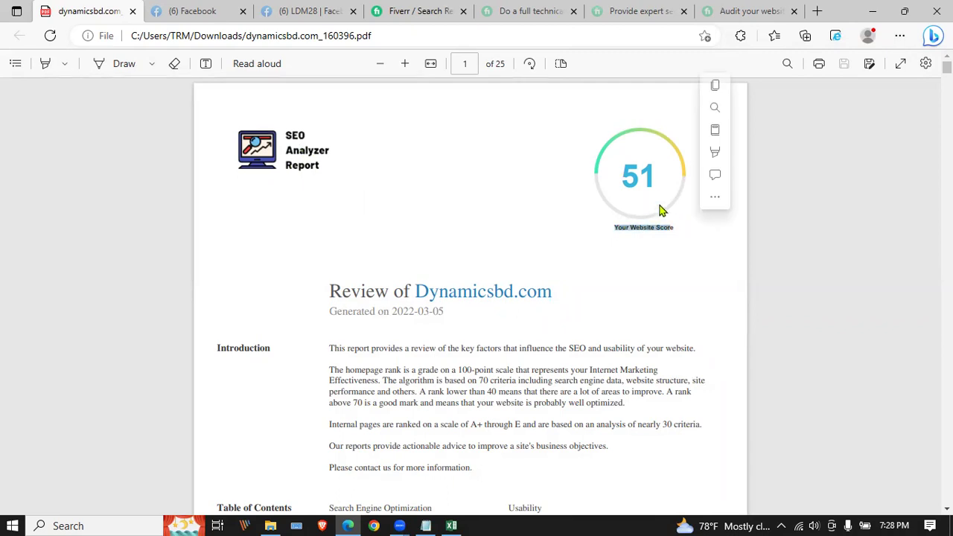
{"action": "left_click", "coordinate": [618, 178]}
{"action": "right_click", "coordinate": [617, 178]}
{"action": "left_click", "coordinate": [611, 179]}
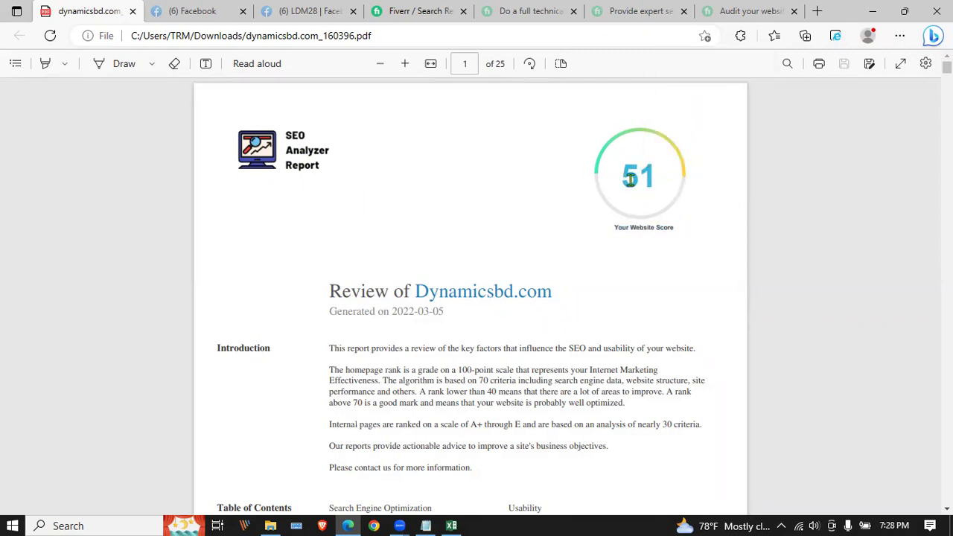
Step: Scroll past the Introduction, Table of Contents and Iconography to the Search Engine Optimization section
{"action": "scroll", "coordinate": [658, 163], "scroll_direction": "down", "scroll_amount": 1}
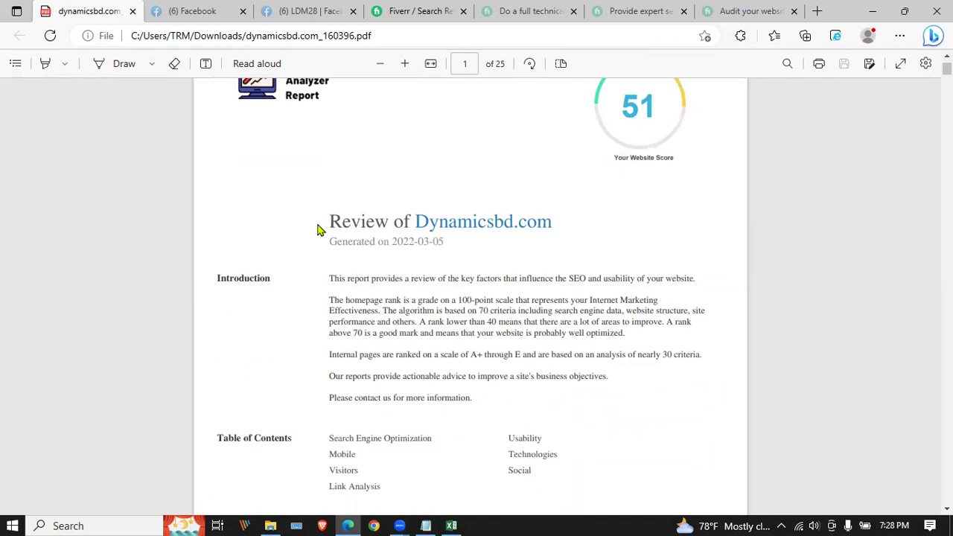
{"action": "scroll", "coordinate": [566, 224], "scroll_direction": "down", "scroll_amount": 2}
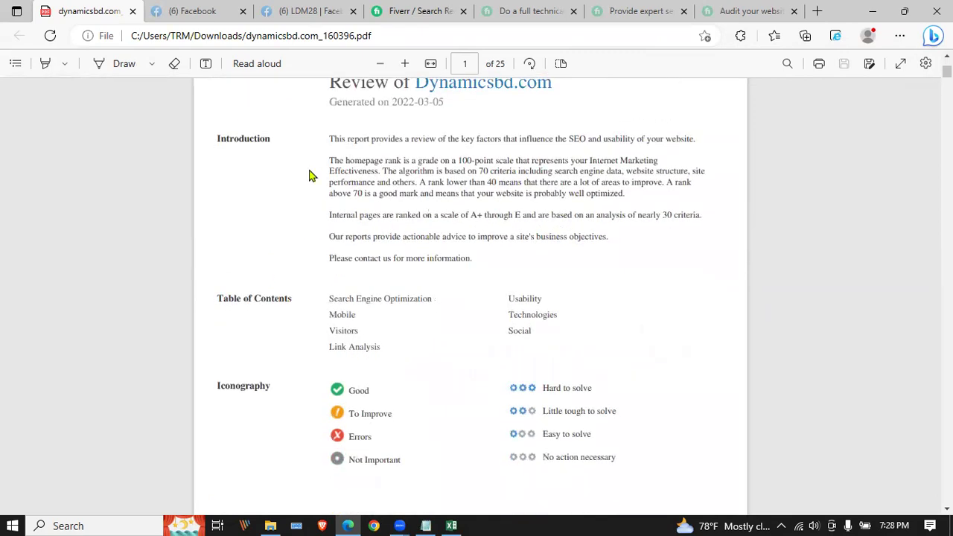
{"action": "scroll", "coordinate": [463, 261], "scroll_direction": "down", "scroll_amount": 1}
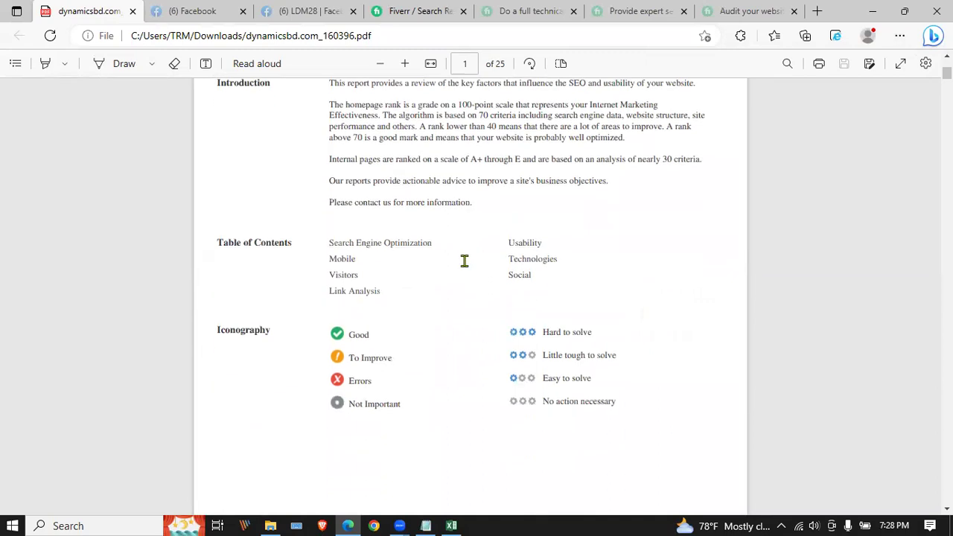
{"action": "scroll", "coordinate": [463, 282], "scroll_direction": "down", "scroll_amount": 1}
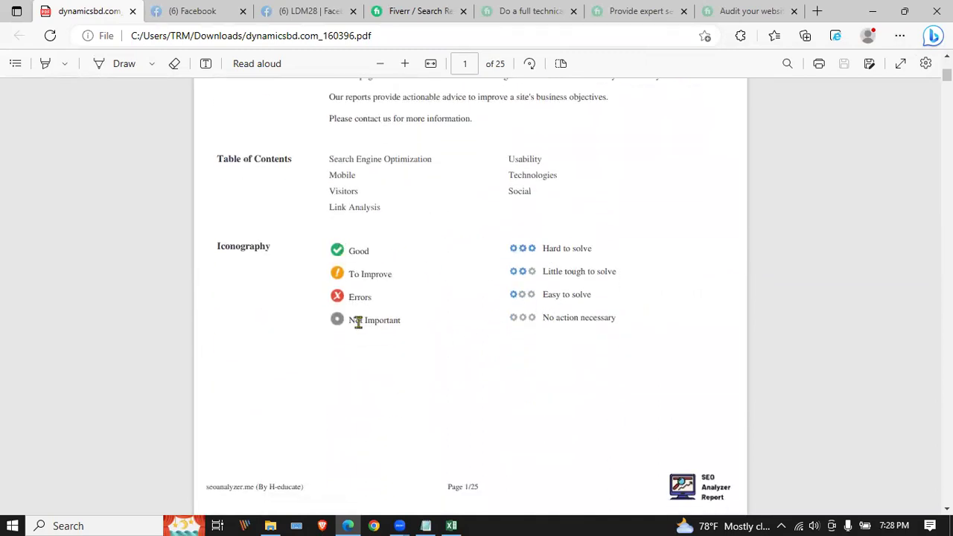
{"action": "scroll", "coordinate": [461, 272], "scroll_direction": "down", "scroll_amount": 1}
{"action": "scroll", "coordinate": [499, 208], "scroll_direction": "down", "scroll_amount": 1}
{"action": "scroll", "coordinate": [544, 179], "scroll_direction": "down", "scroll_amount": 2}
{"action": "scroll", "coordinate": [540, 184], "scroll_direction": "down", "scroll_amount": 1}
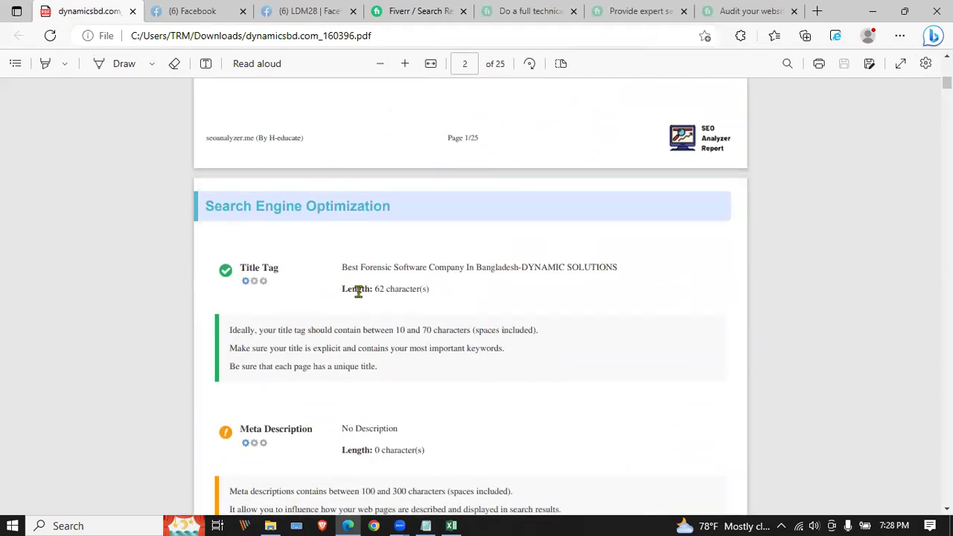
Step: Scroll through the SEO results, selecting and clearing the Meta Description result text
{"action": "left_click_drag", "start_coordinate": [370, 290], "coordinate": [442, 293]}
{"action": "scroll", "coordinate": [443, 298], "scroll_direction": "down", "scroll_amount": 1}
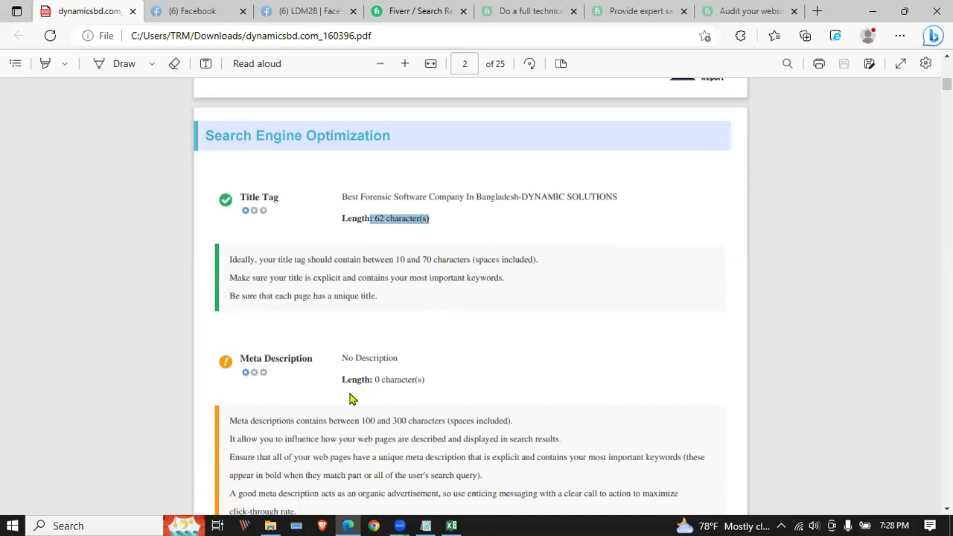
{"action": "left_click_drag", "start_coordinate": [239, 358], "coordinate": [437, 392]}
{"action": "left_click", "coordinate": [374, 358]}
{"action": "scroll", "coordinate": [374, 346], "scroll_direction": "down", "scroll_amount": 2}
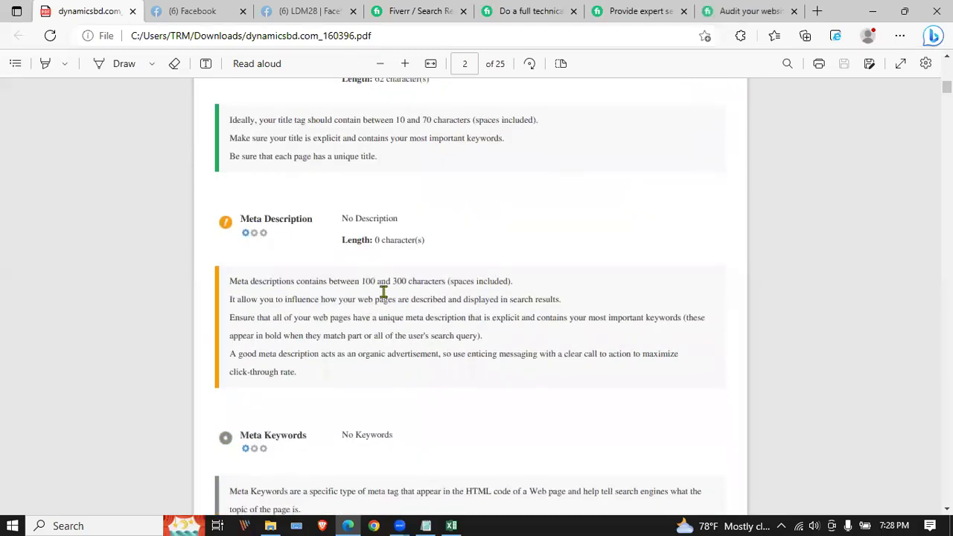
{"action": "scroll", "coordinate": [378, 239], "scroll_direction": "down", "scroll_amount": 2}
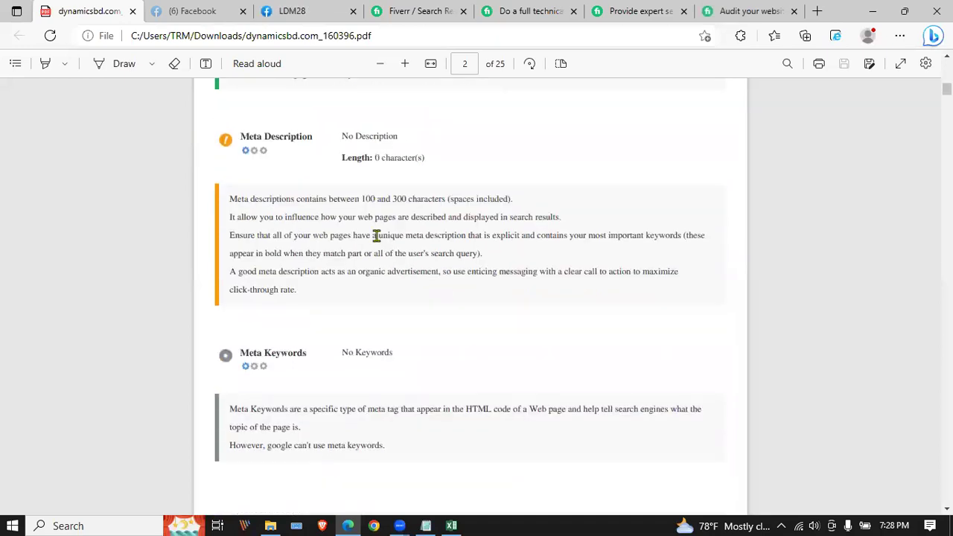
{"action": "scroll", "coordinate": [357, 232], "scroll_direction": "down", "scroll_amount": 1}
{"action": "left_click_drag", "start_coordinate": [336, 230], "coordinate": [458, 236]}
{"action": "scroll", "coordinate": [454, 230], "scroll_direction": "down", "scroll_amount": 4}
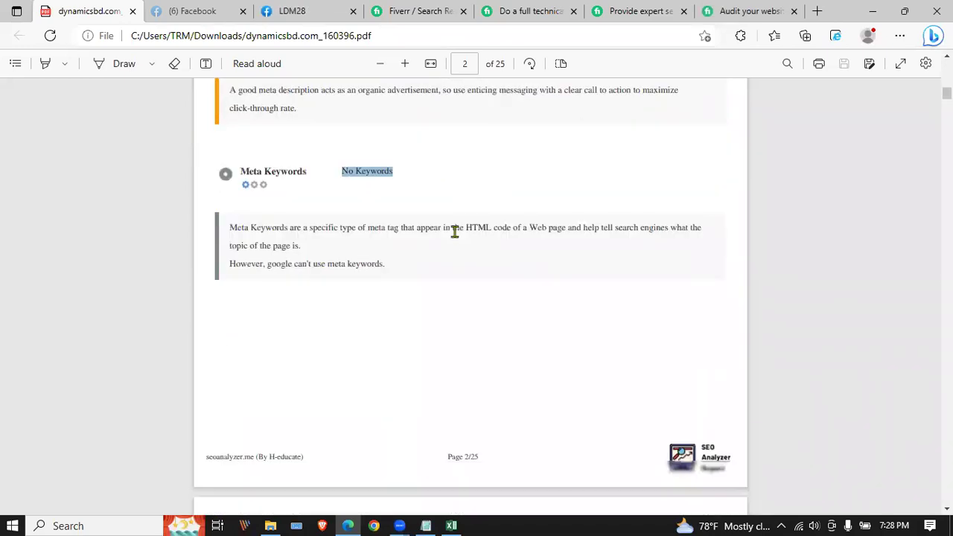
{"action": "scroll", "coordinate": [454, 232], "scroll_direction": "down", "scroll_amount": 2}
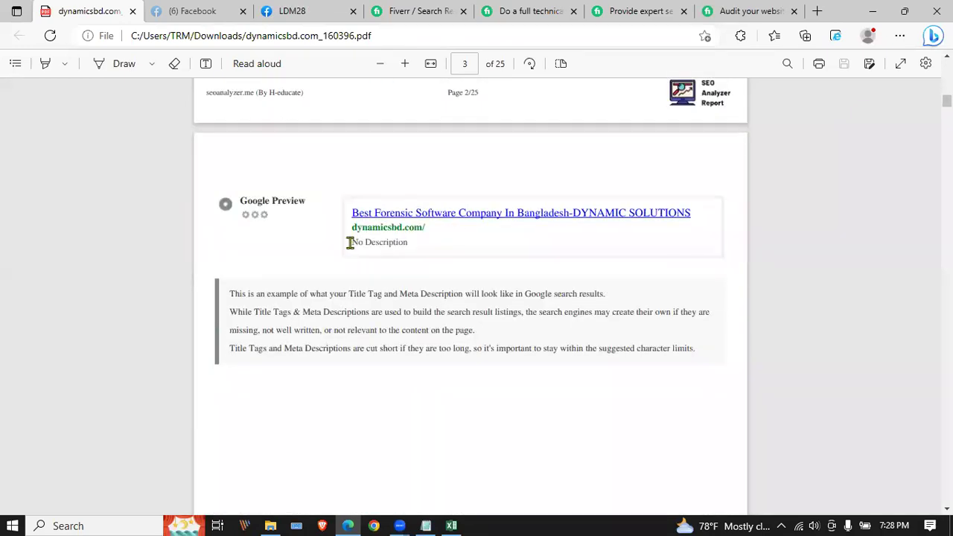
Step: Select the Google Preview title and seoanalyzer.me footer, reach page 4's Headings, then switch to Downloads
{"action": "left_click_drag", "start_coordinate": [350, 217], "coordinate": [692, 216]}
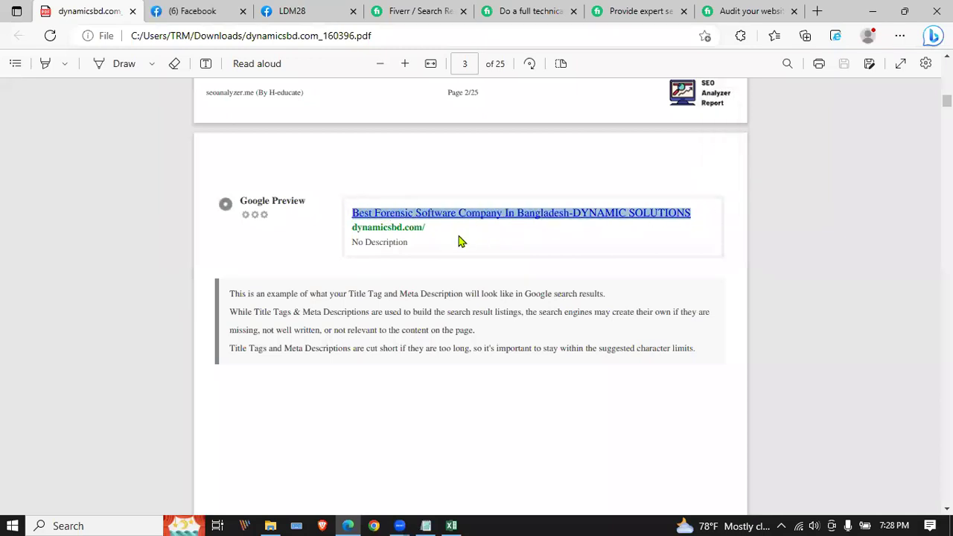
{"action": "scroll", "coordinate": [458, 240], "scroll_direction": "down", "scroll_amount": 2}
{"action": "scroll", "coordinate": [457, 240], "scroll_direction": "down", "scroll_amount": 6}
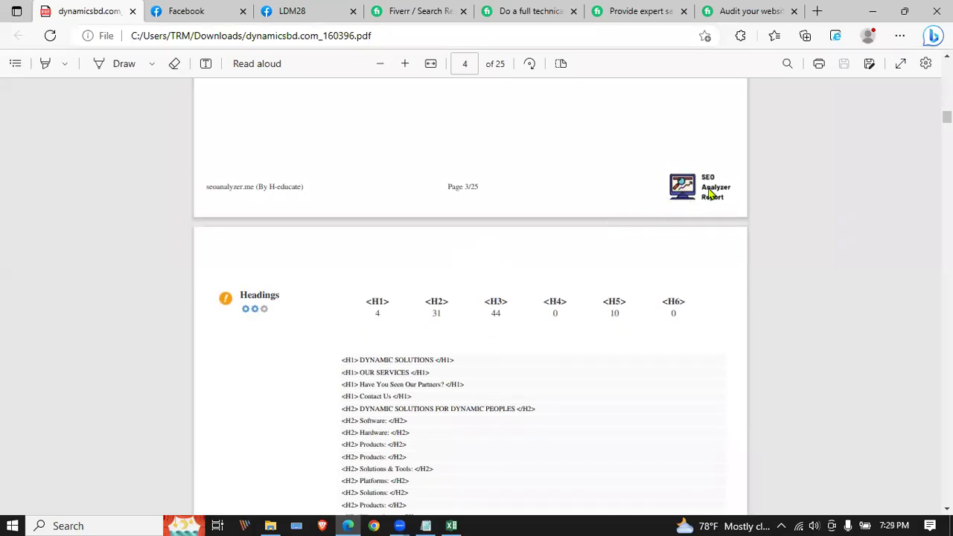
{"action": "left_click_drag", "start_coordinate": [208, 188], "coordinate": [321, 192]}
{"action": "left_click", "coordinate": [307, 192]}
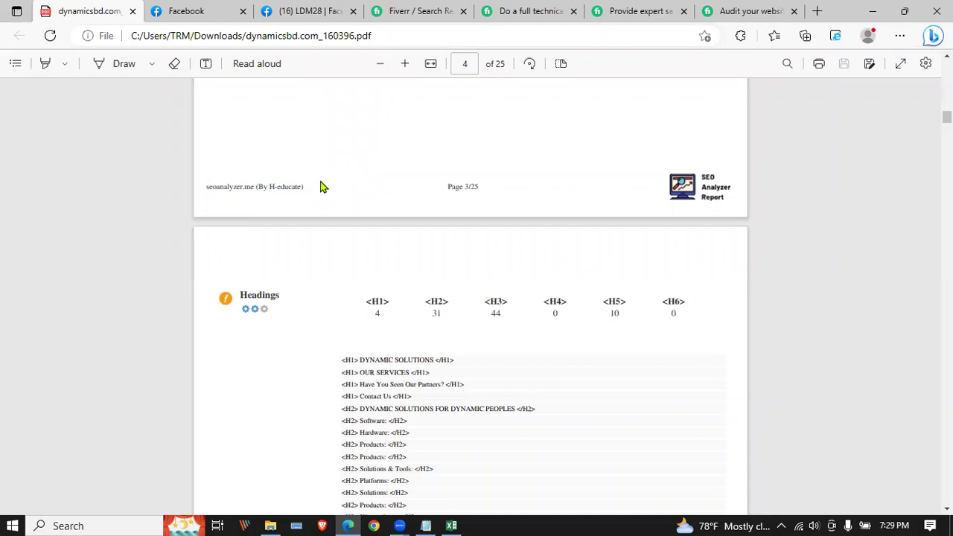
{"action": "scroll", "coordinate": [322, 186], "scroll_direction": "down", "scroll_amount": 2}
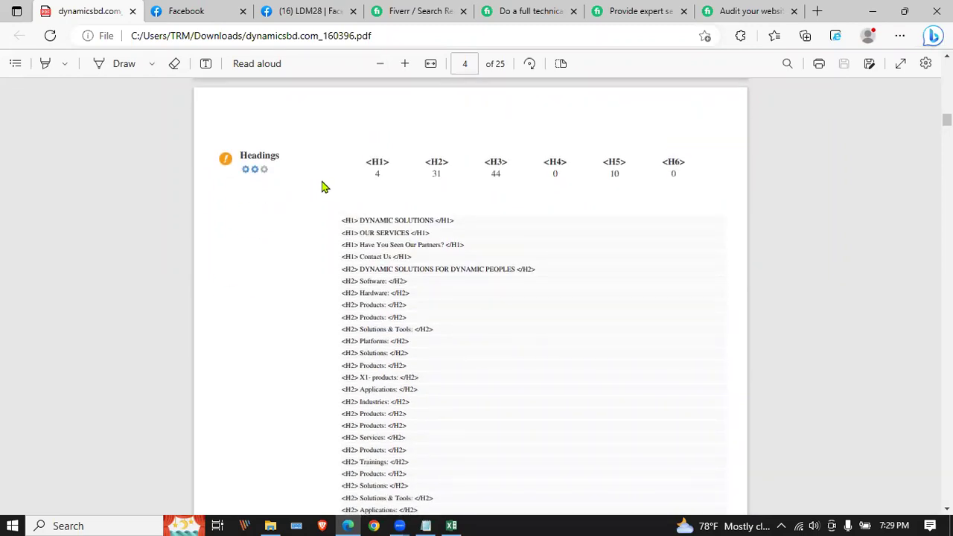
{"action": "key", "text": "alt+Tab"}
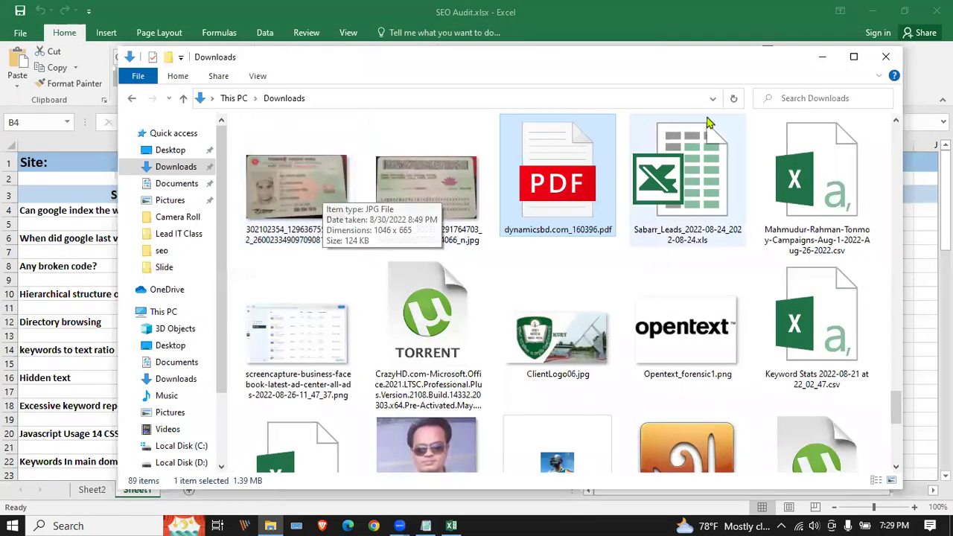
Step: Reopen dynamicsbd.com_160396.pdf in Edge and restore the previous tabs in both Edge and Chrome
{"action": "left_click", "coordinate": [834, 62]}
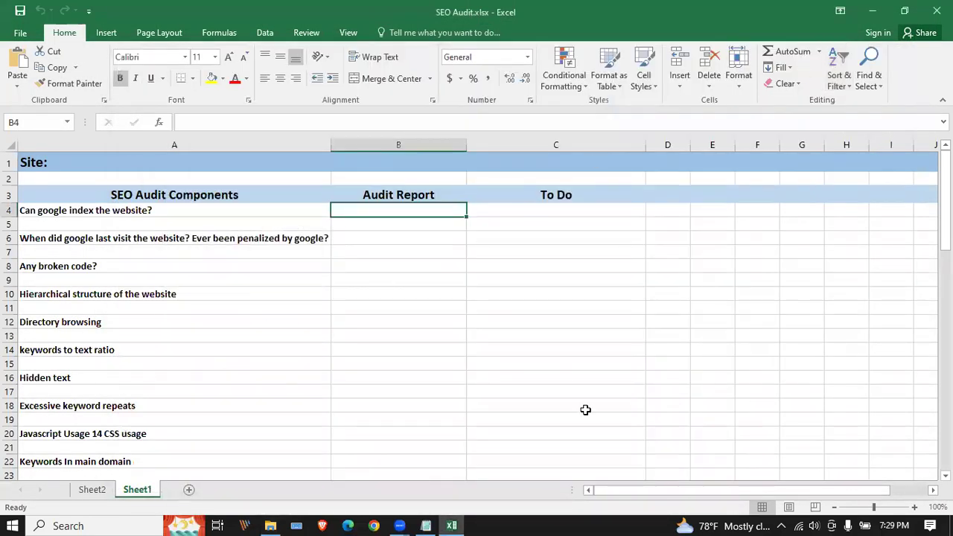
{"action": "left_click", "coordinate": [270, 525]}
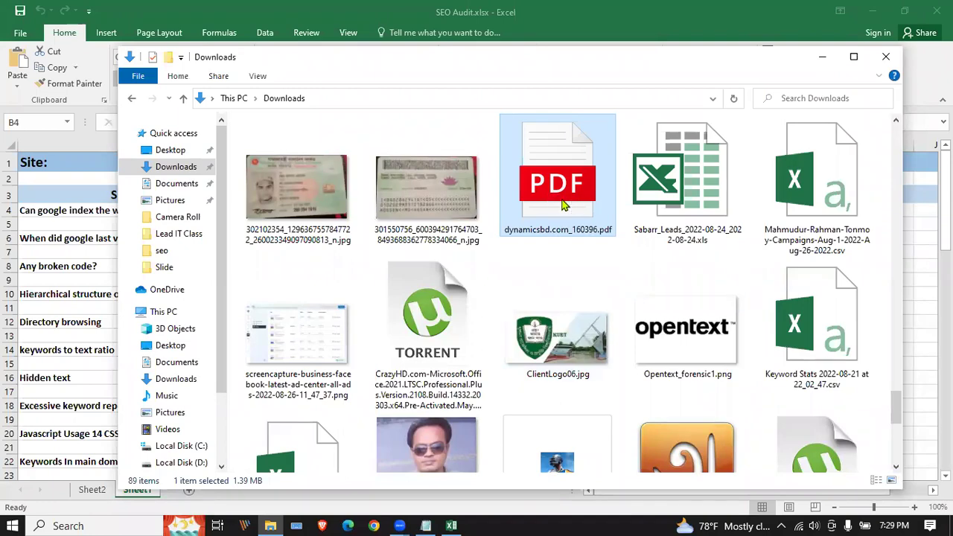
{"action": "double_click", "coordinate": [564, 204]}
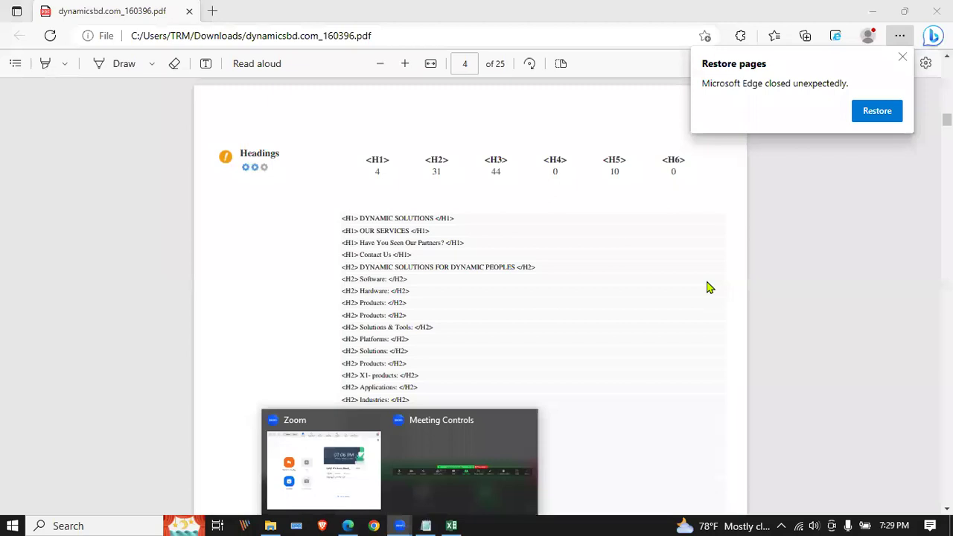
{"action": "left_click", "coordinate": [885, 111]}
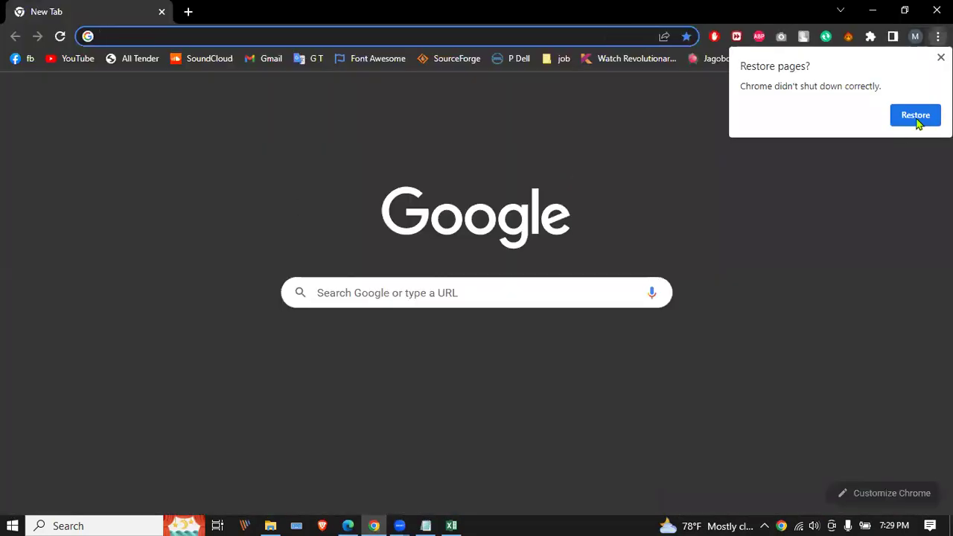
{"action": "left_click", "coordinate": [915, 117]}
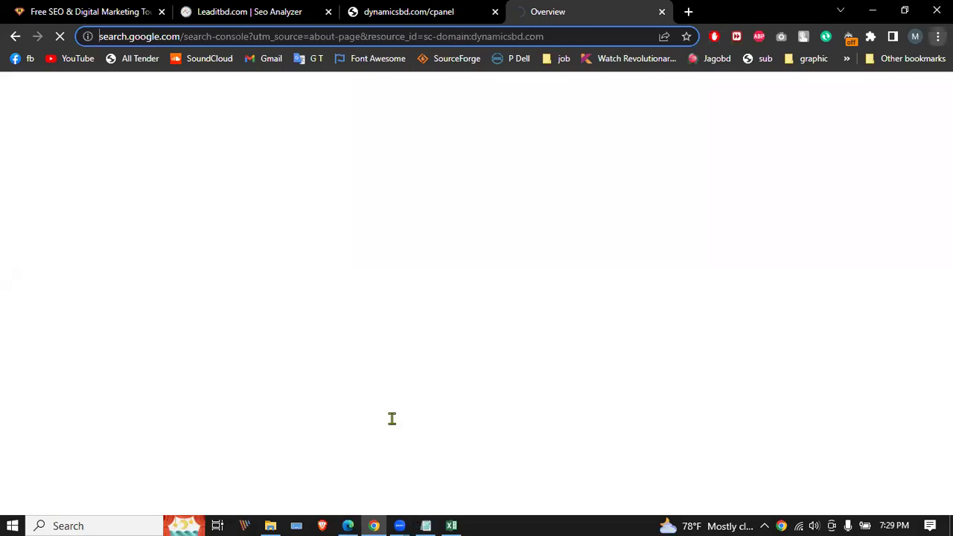
{"action": "key", "text": "alt+Tab"}
{"action": "scroll", "coordinate": [393, 231], "scroll_direction": "up", "scroll_amount": 5}
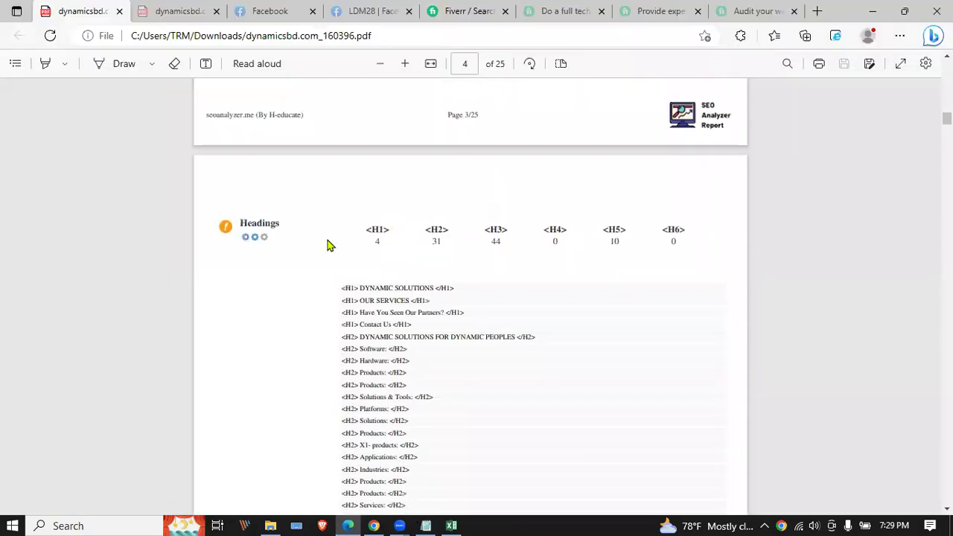
{"action": "scroll", "coordinate": [336, 244], "scroll_direction": "up", "scroll_amount": 3}
{"action": "scroll", "coordinate": [344, 243], "scroll_direction": "up", "scroll_amount": 5}
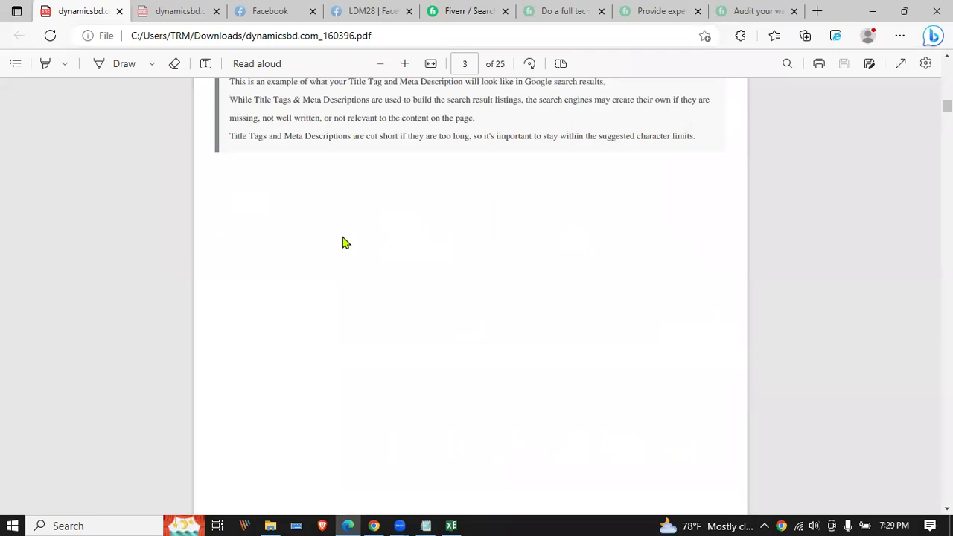
{"action": "scroll", "coordinate": [344, 243], "scroll_direction": "up", "scroll_amount": 5}
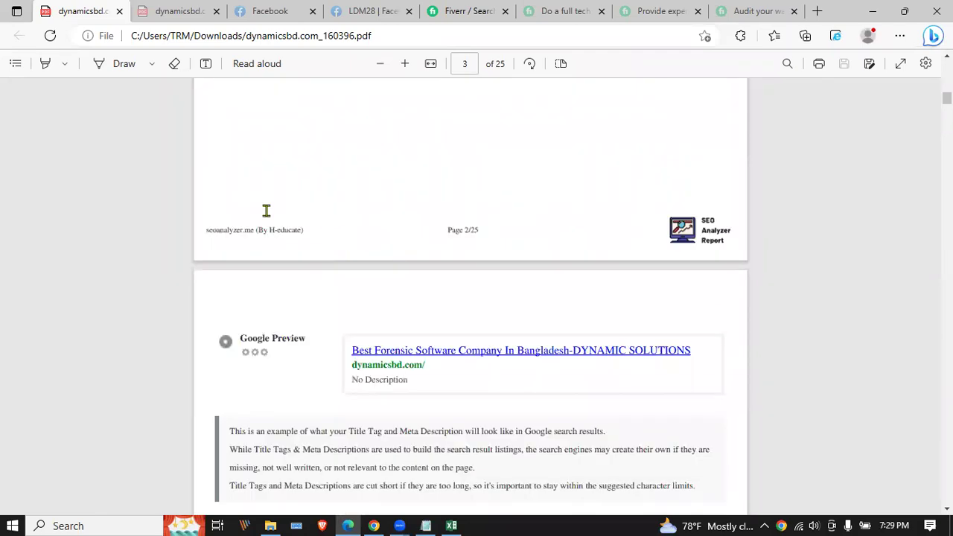
{"action": "scroll", "coordinate": [265, 211], "scroll_direction": "down", "scroll_amount": 20}
{"action": "left_click_drag", "start_coordinate": [202, 211], "coordinate": [323, 215]}
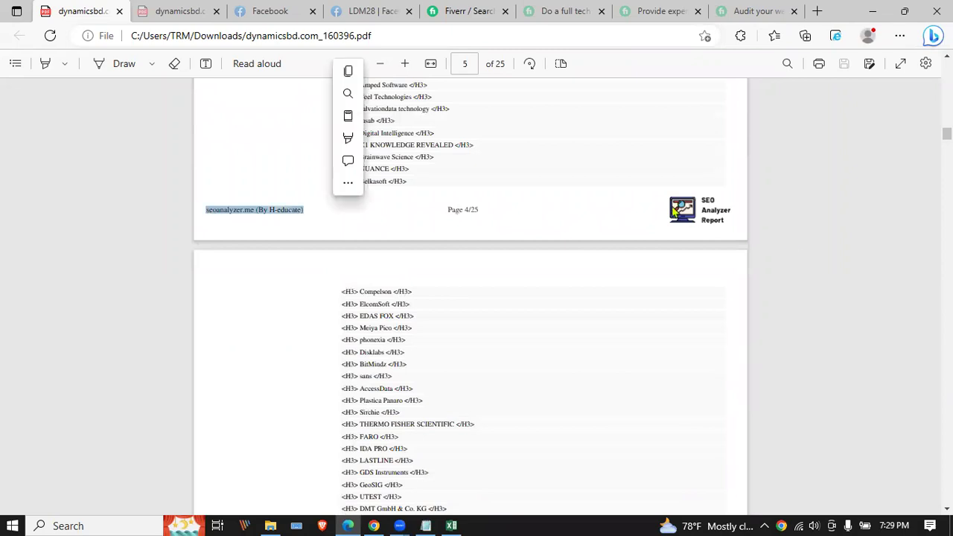
{"action": "left_click", "coordinate": [277, 209]}
{"action": "scroll", "coordinate": [278, 209], "scroll_direction": "down", "scroll_amount": 5}
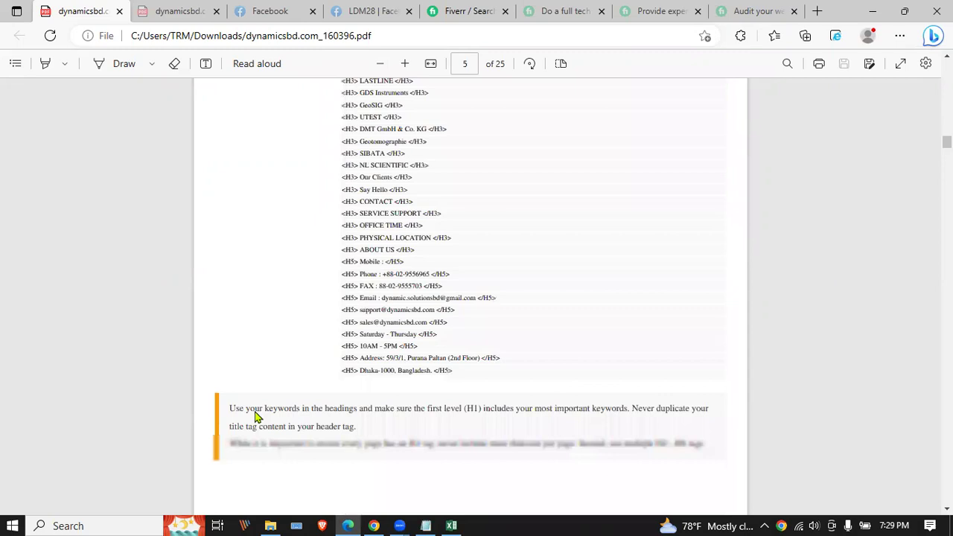
{"action": "scroll", "coordinate": [258, 416], "scroll_direction": "down", "scroll_amount": 3}
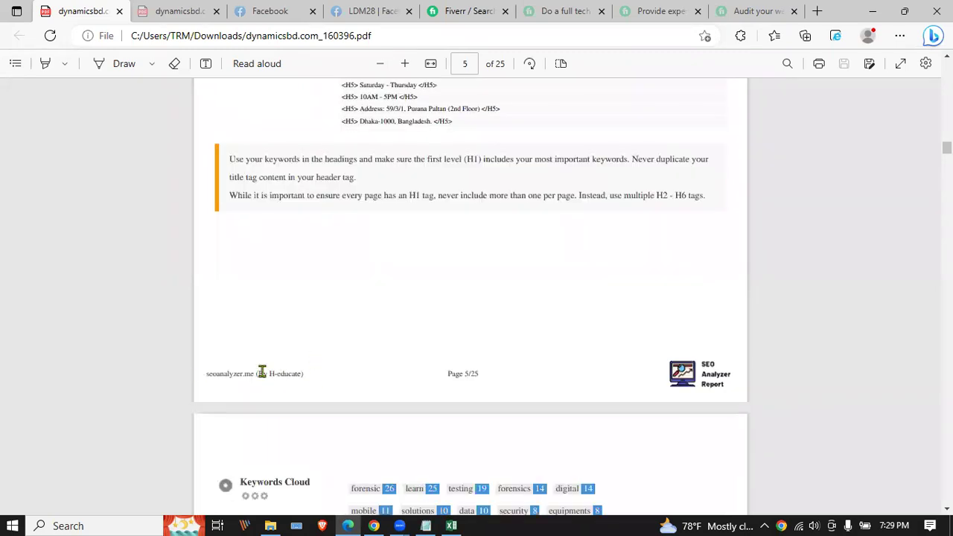
{"action": "left_click_drag", "start_coordinate": [245, 373], "coordinate": [356, 409]}
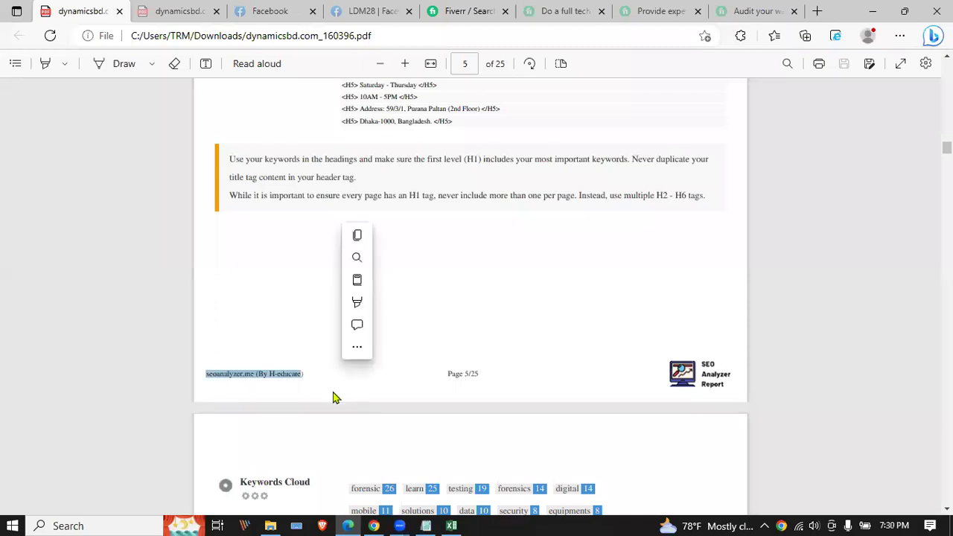
{"action": "left_click", "coordinate": [308, 374]}
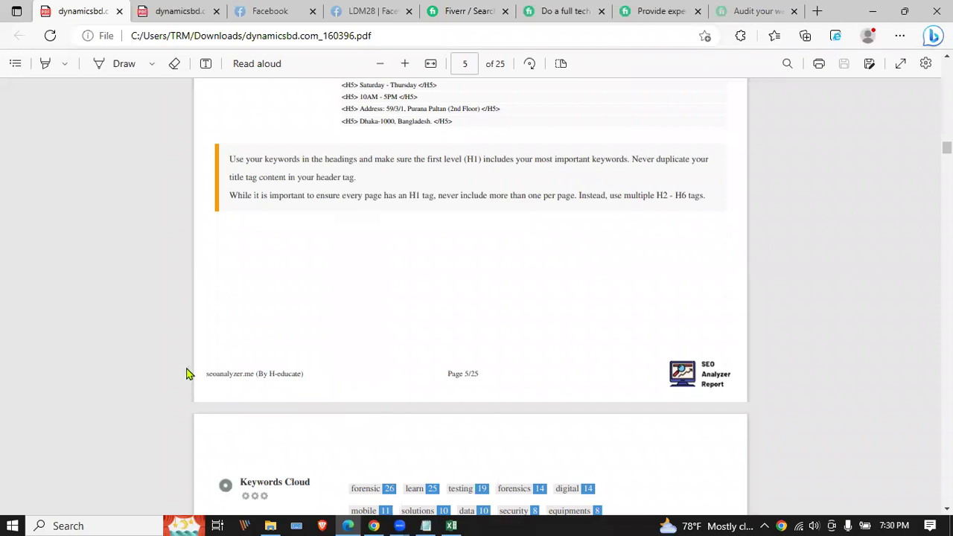
{"action": "left_click_drag", "start_coordinate": [210, 374], "coordinate": [290, 379]}
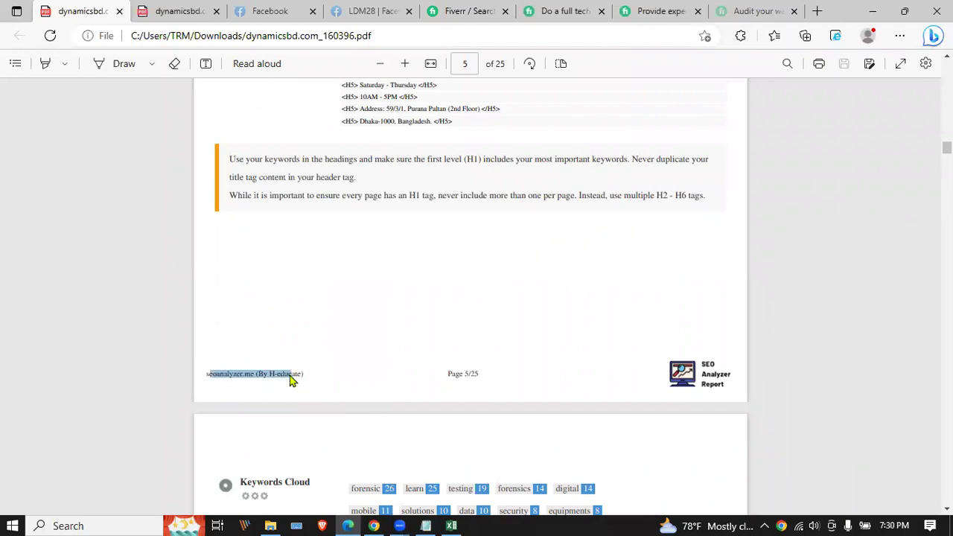
{"action": "left_click", "coordinate": [215, 374]}
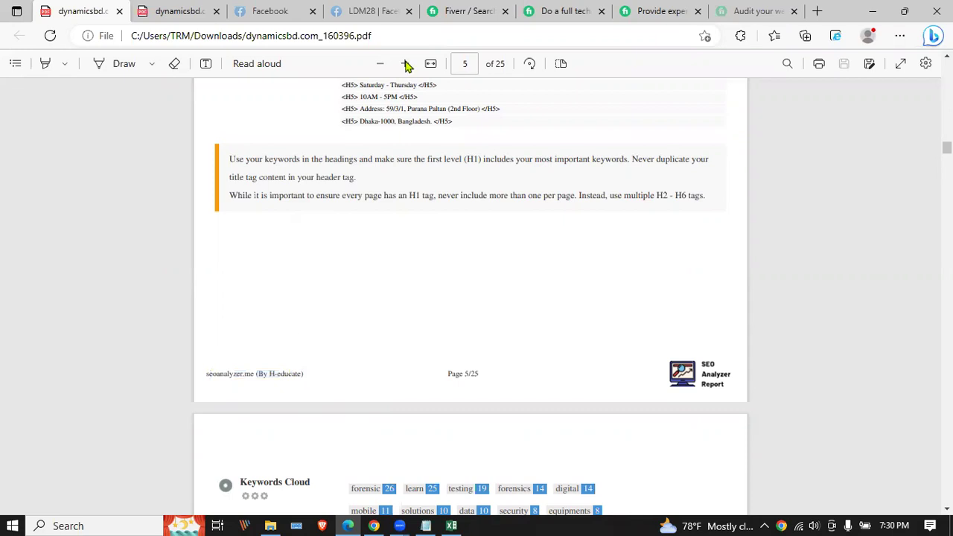
{"action": "left_click", "coordinate": [406, 66]}
{"action": "scroll", "coordinate": [206, 276], "scroll_direction": "down", "scroll_amount": 5}
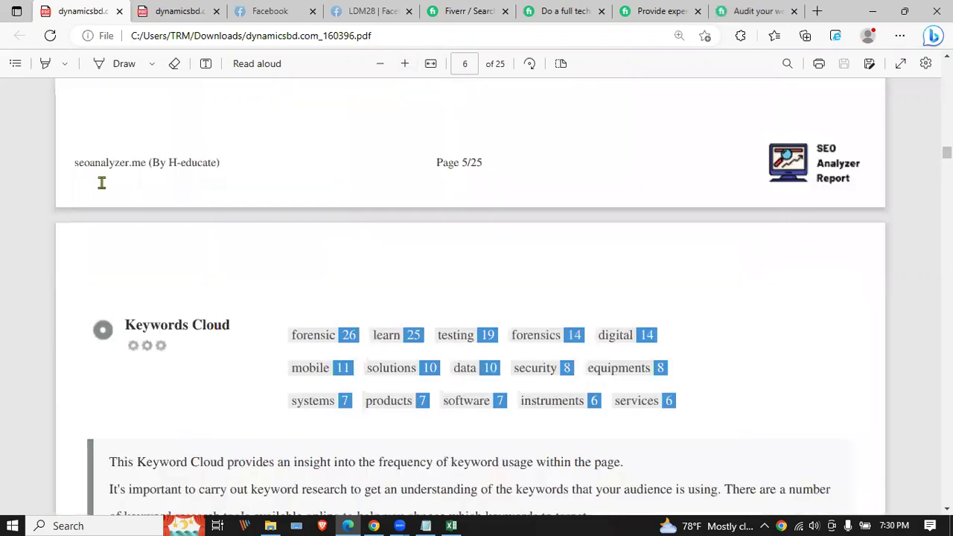
{"action": "scroll", "coordinate": [93, 181], "scroll_direction": "up", "scroll_amount": 1}
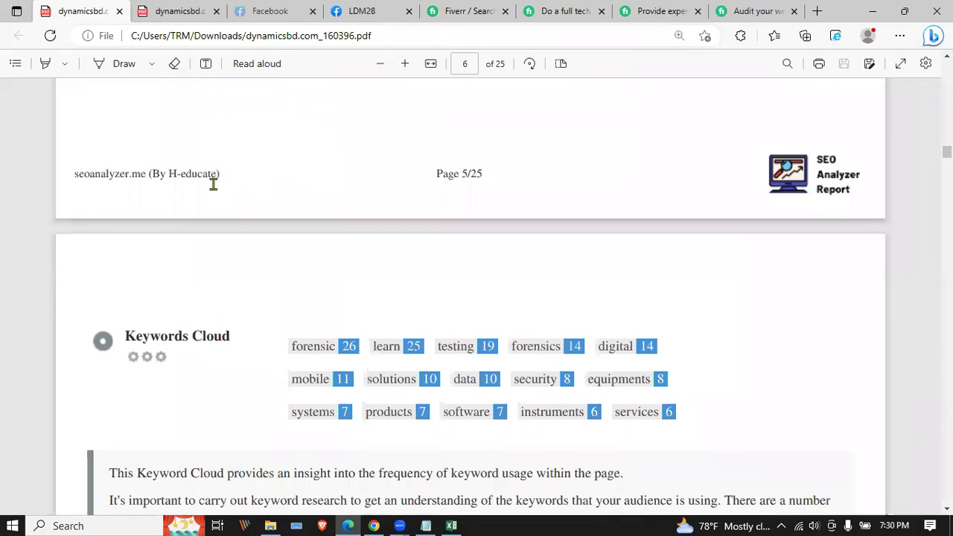
{"action": "triple_click", "coordinate": [79, 176]}
{"action": "left_click_drag", "start_coordinate": [227, 177], "coordinate": [72, 180]}
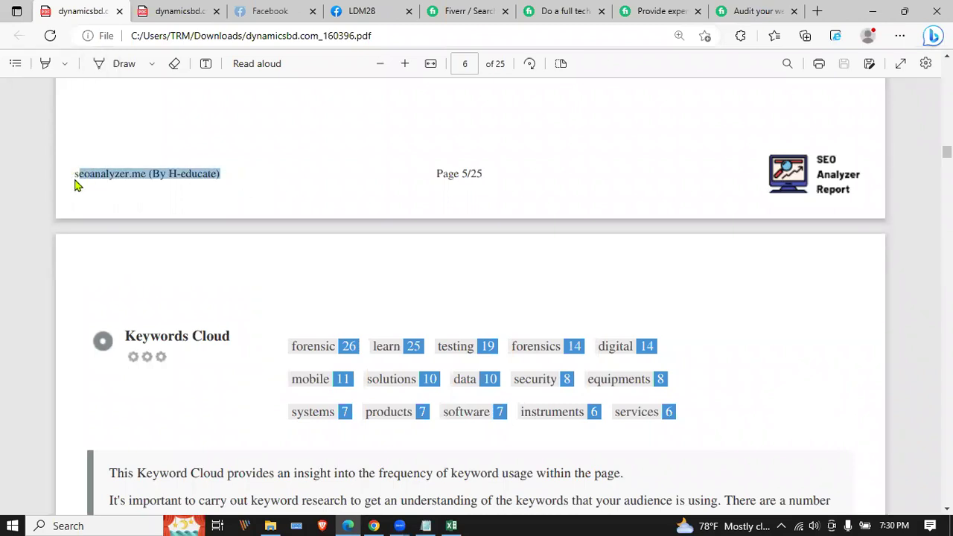
{"action": "left_click", "coordinate": [243, 181]}
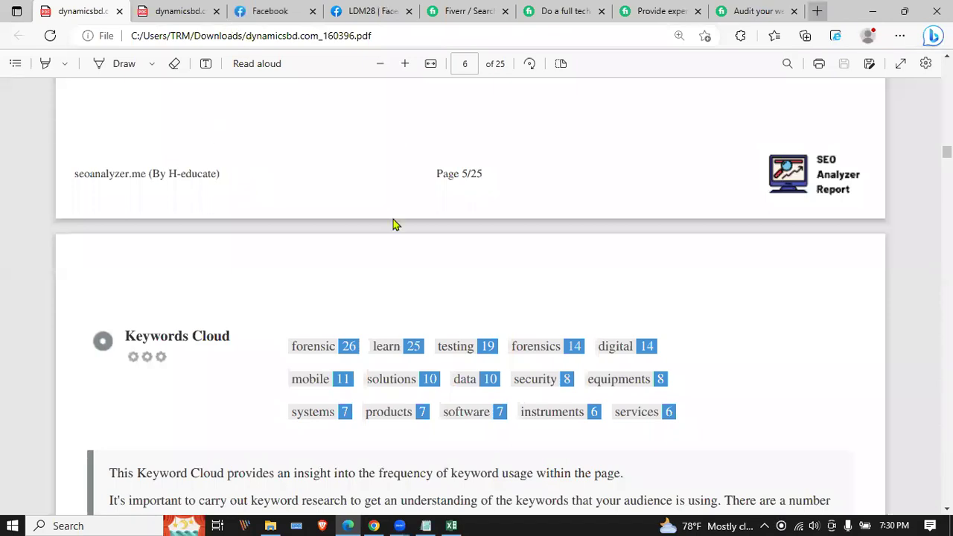
{"action": "scroll", "coordinate": [395, 224], "scroll_direction": "down", "scroll_amount": 2}
{"action": "scroll", "coordinate": [393, 221], "scroll_direction": "up", "scroll_amount": 3}
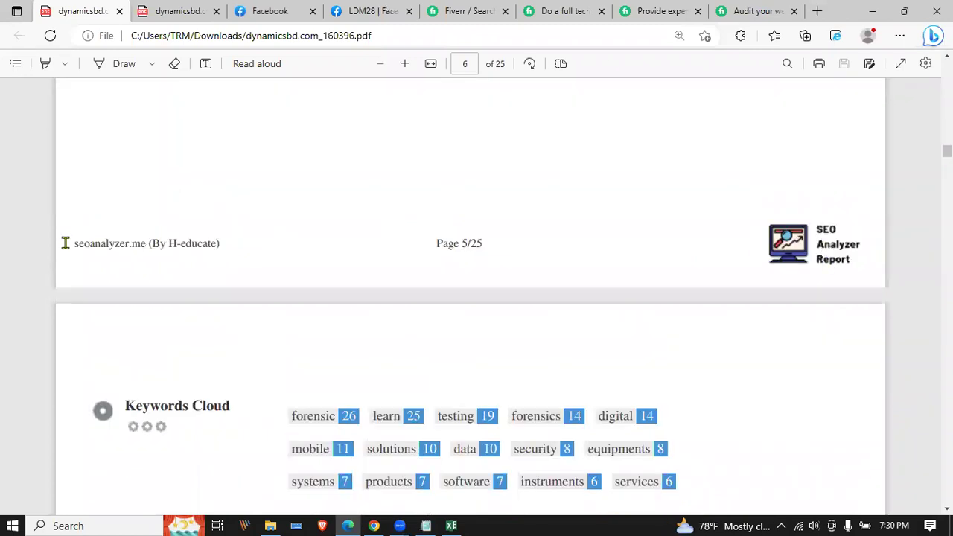
{"action": "triple_click", "coordinate": [223, 245]}
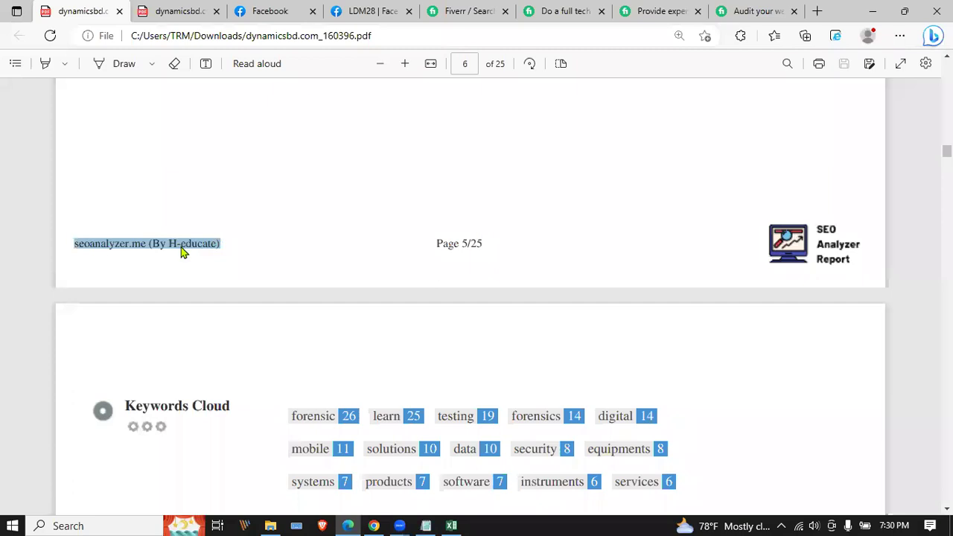
{"action": "left_click", "coordinate": [181, 248]}
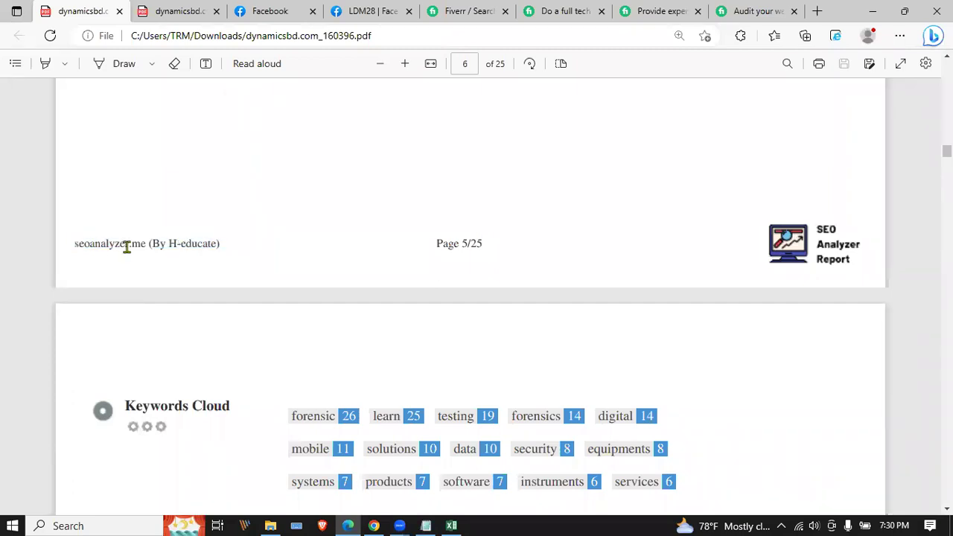
{"action": "triple_click", "coordinate": [241, 248]}
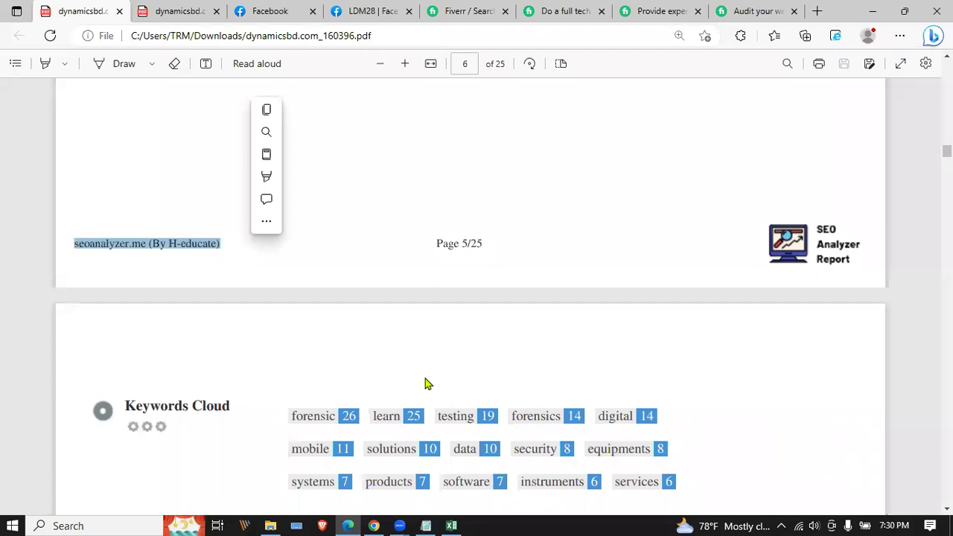
{"action": "key", "text": "Page_Down"}
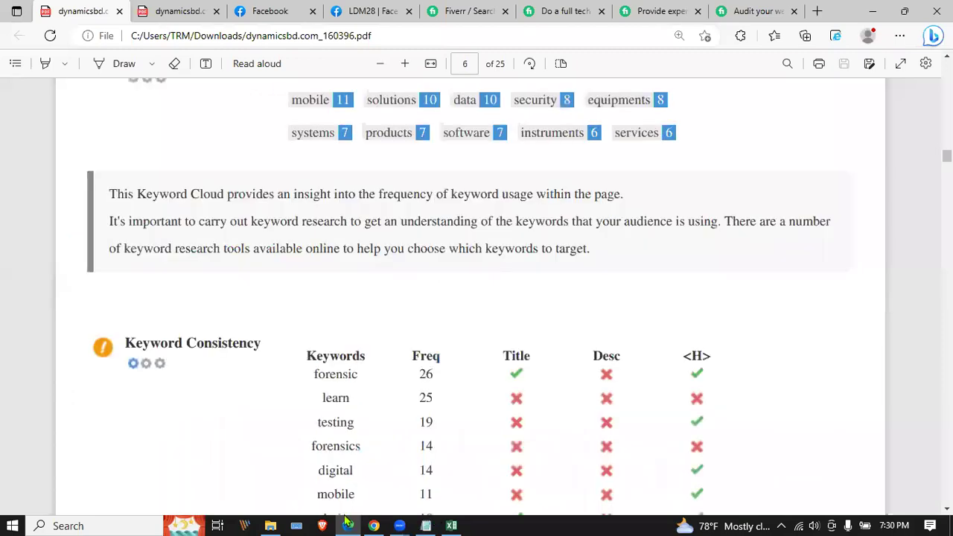
{"action": "scroll", "coordinate": [175, 306], "scroll_direction": "up", "scroll_amount": 1}
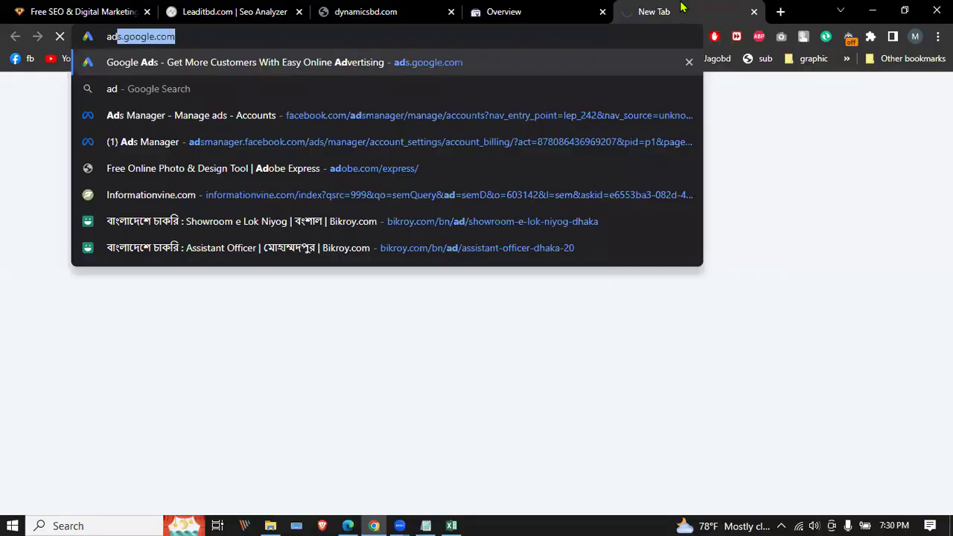
Step: Search the web for 'adobe acrobate', then try the sajd site in a new tab
{"action": "type", "text": "o"}
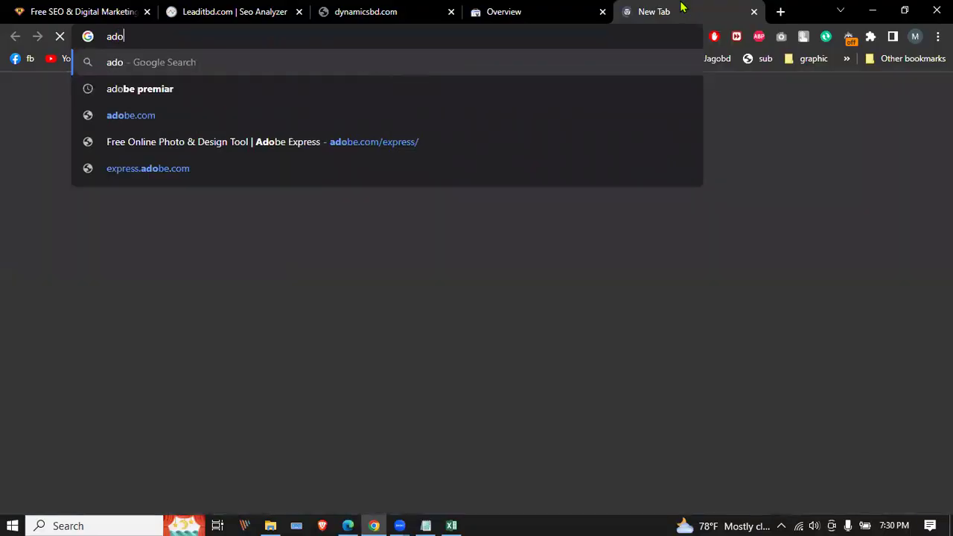
{"action": "type", "text": "be ac"}
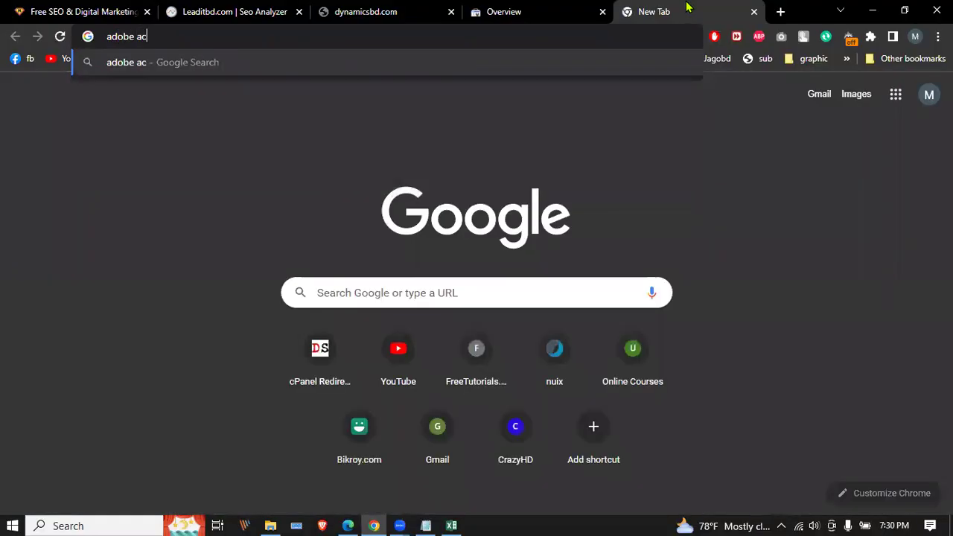
{"action": "type", "text": "robate"}
{"action": "key", "text": "Return"}
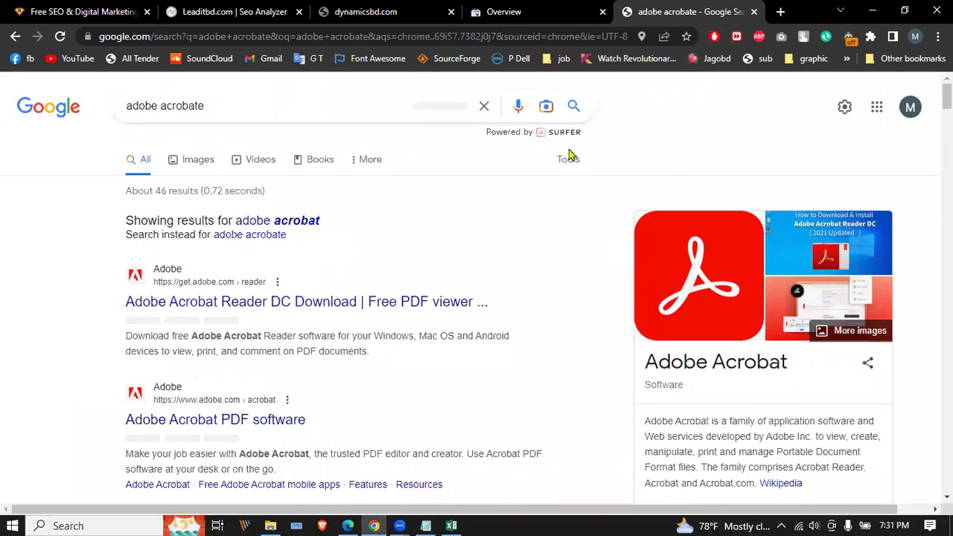
{"action": "left_click", "coordinate": [781, 13]}
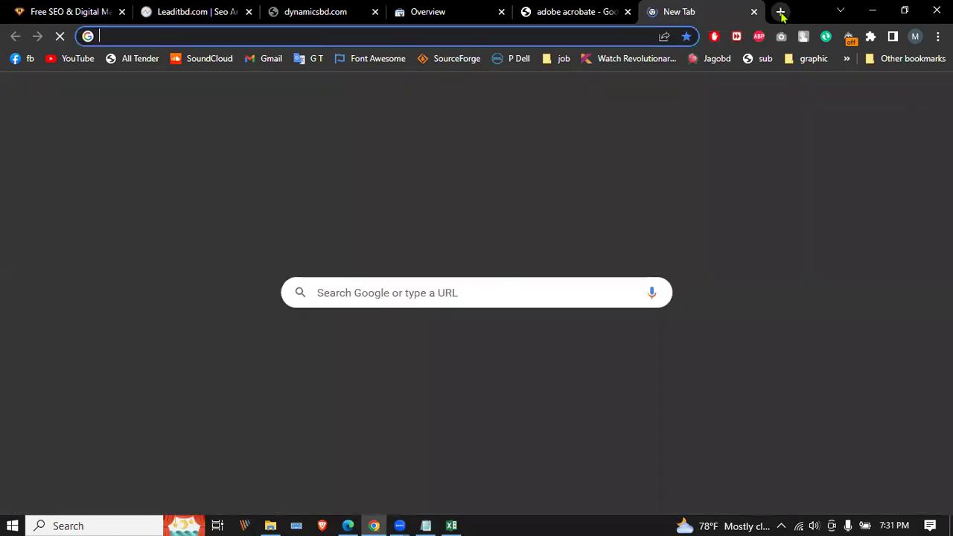
{"action": "type", "text": "sa"}
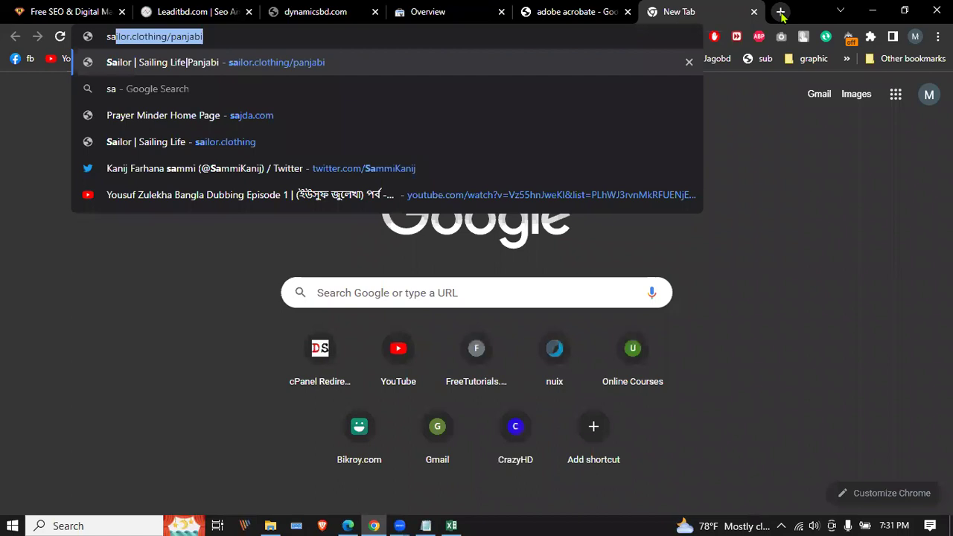
{"action": "type", "text": "jd"}
{"action": "key", "text": "Return"}
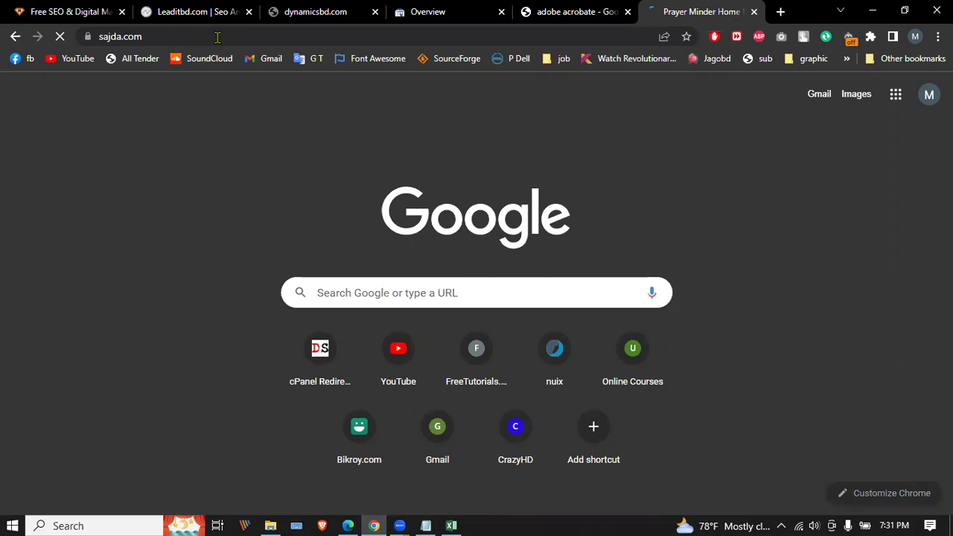
Step: Search Google for 'sajda pdf' and open Sejda's Online PDF editor result
{"action": "left_click", "coordinate": [217, 36]}
{"action": "type", "text": "saj"}
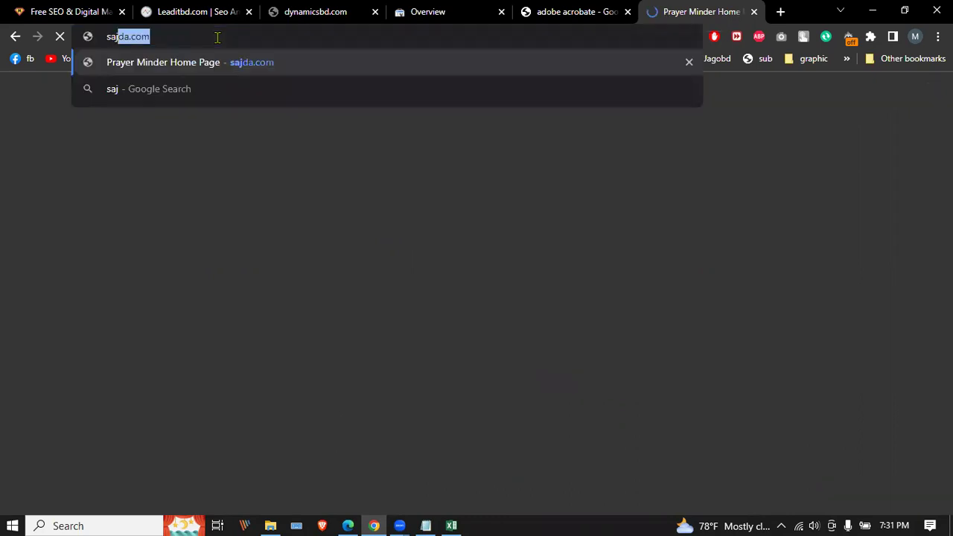
{"action": "type", "text": "da "}
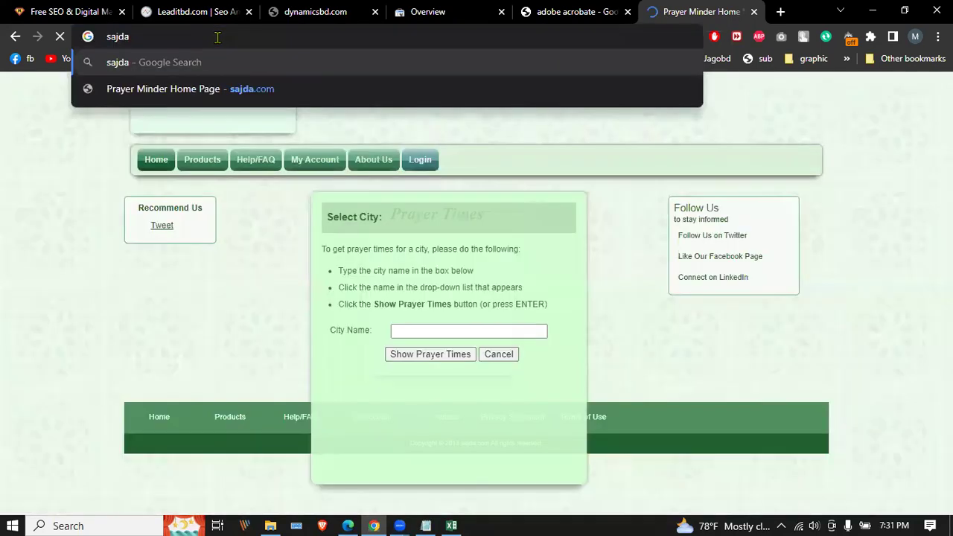
{"action": "type", "text": "pdf"}
{"action": "key", "text": "Return"}
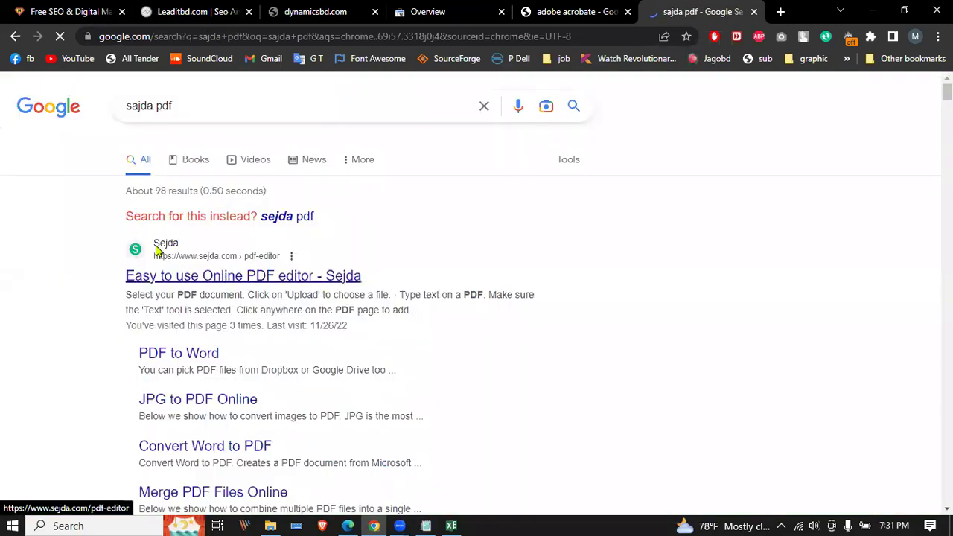
{"action": "left_click", "coordinate": [158, 250]}
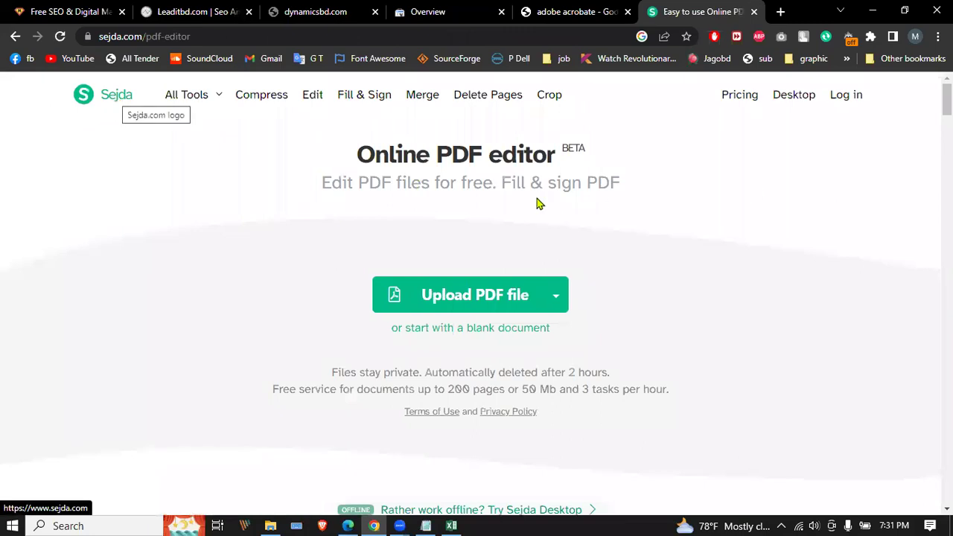
Step: Upload dynamicsbd.com_160396.pdf from Downloads into the Sejda PDF editor
{"action": "left_click", "coordinate": [476, 295]}
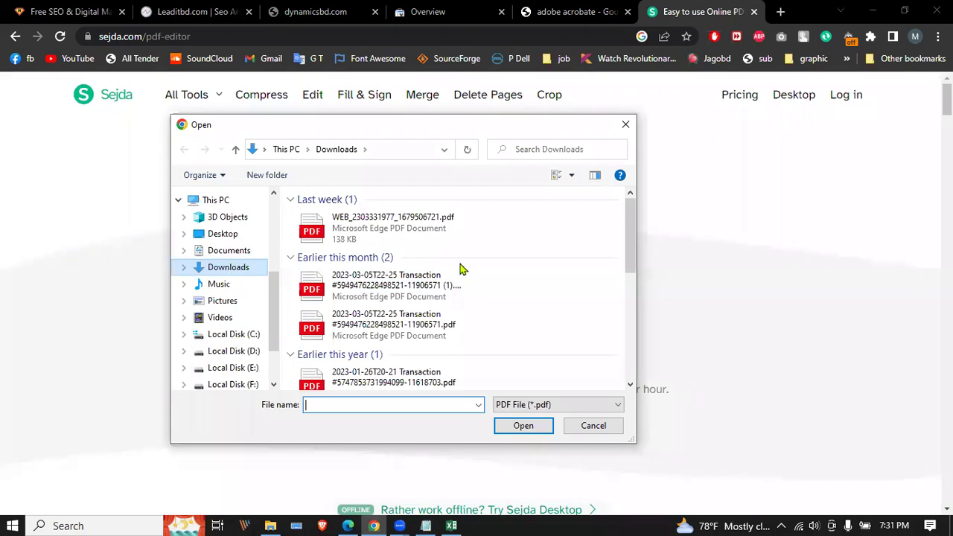
{"action": "scroll", "coordinate": [460, 269], "scroll_direction": "down", "scroll_amount": 5}
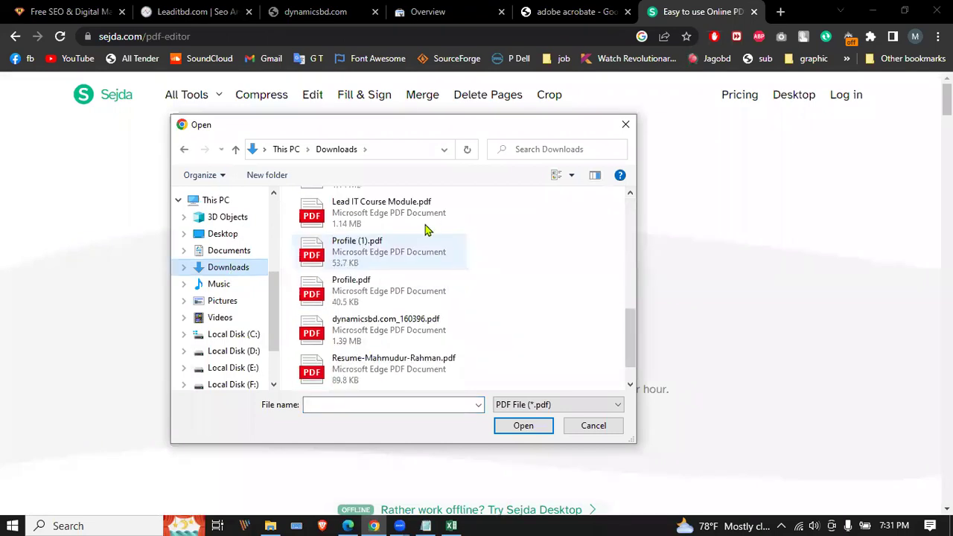
{"action": "left_click", "coordinate": [417, 334]}
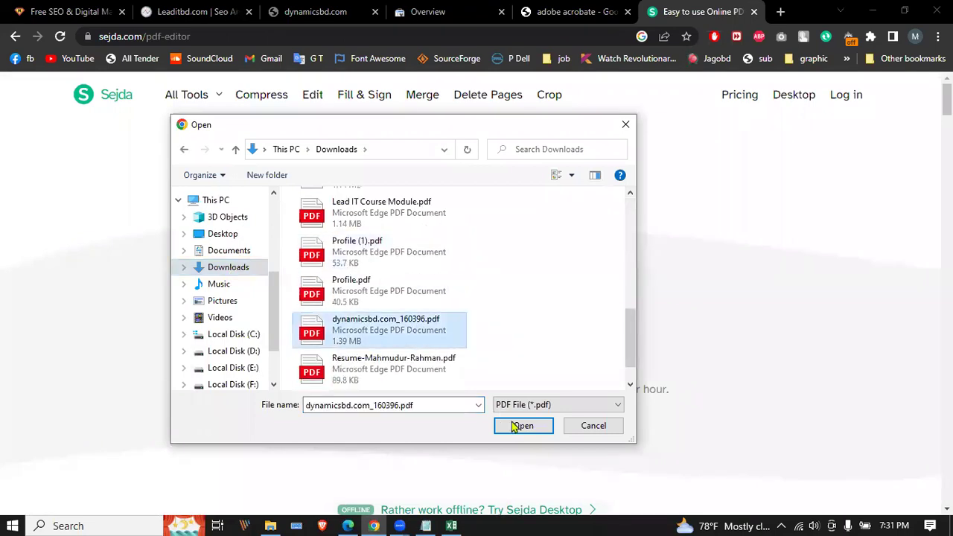
{"action": "left_click", "coordinate": [522, 425]}
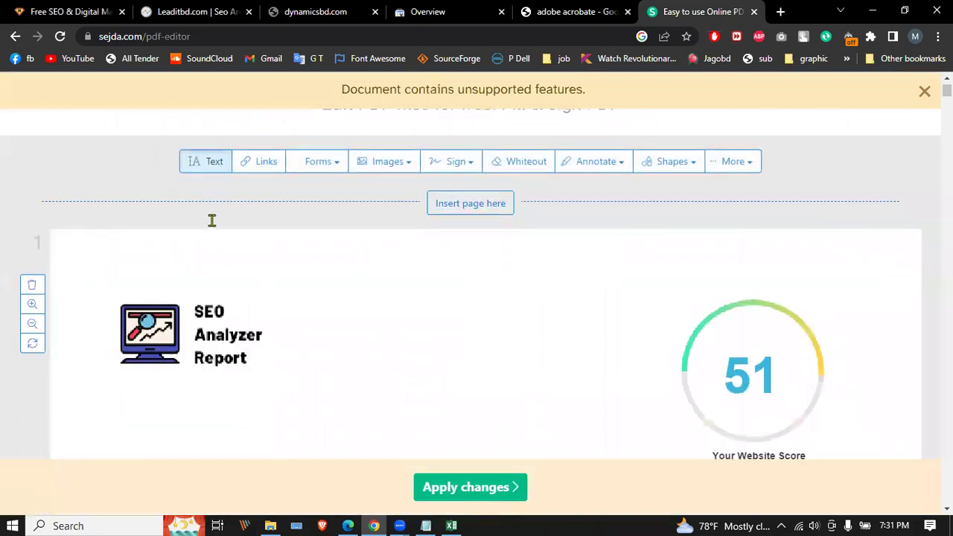
{"action": "scroll", "coordinate": [210, 219], "scroll_direction": "down", "scroll_amount": 3}
{"action": "scroll", "coordinate": [166, 349], "scroll_direction": "up", "scroll_amount": 3}
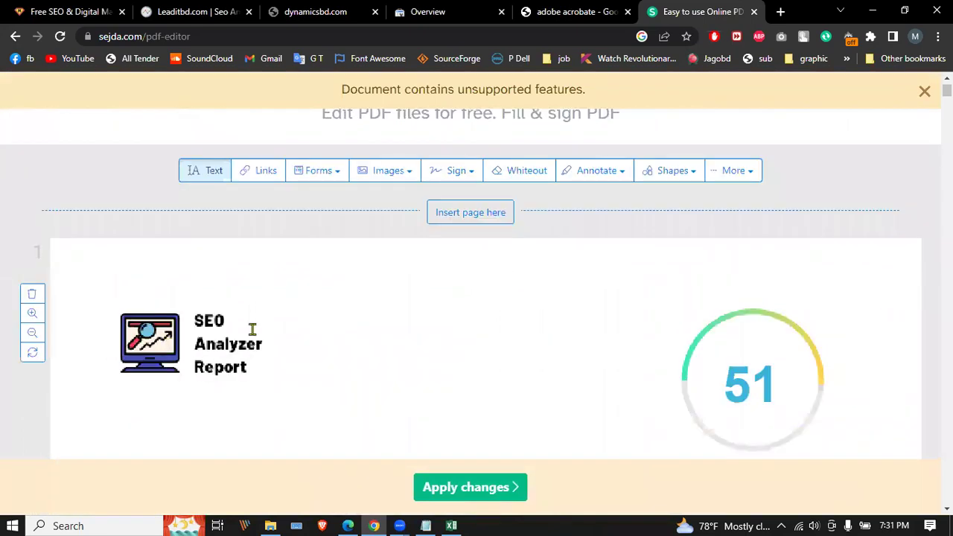
Step: Place a text box near the page 1 logo, then clear and discard it
{"action": "left_click", "coordinate": [252, 330]}
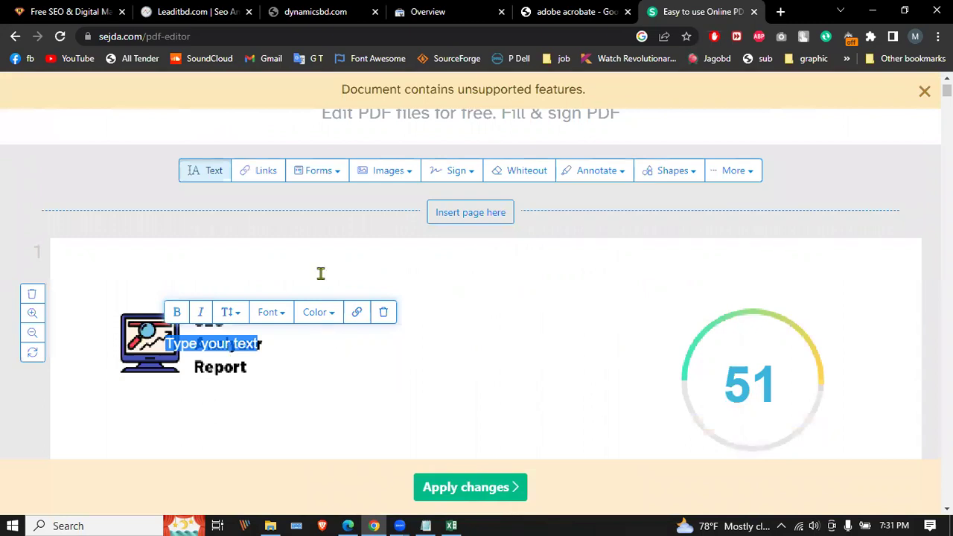
{"action": "key", "text": "BackSpace"}
{"action": "left_click", "coordinate": [120, 330]}
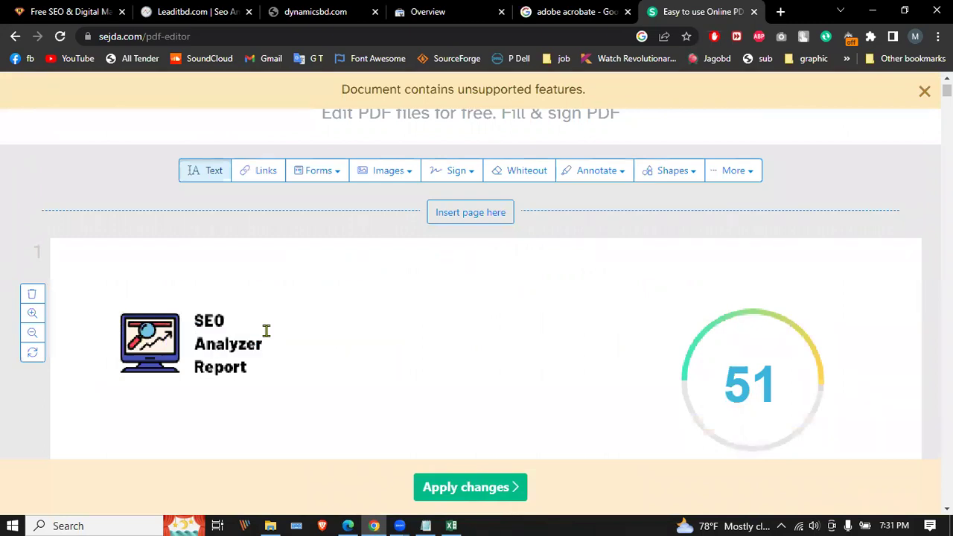
Step: Draw a rectangle around the SEO Analyzer Report logo using Shapes > Rectangle
{"action": "left_click", "coordinate": [593, 177]}
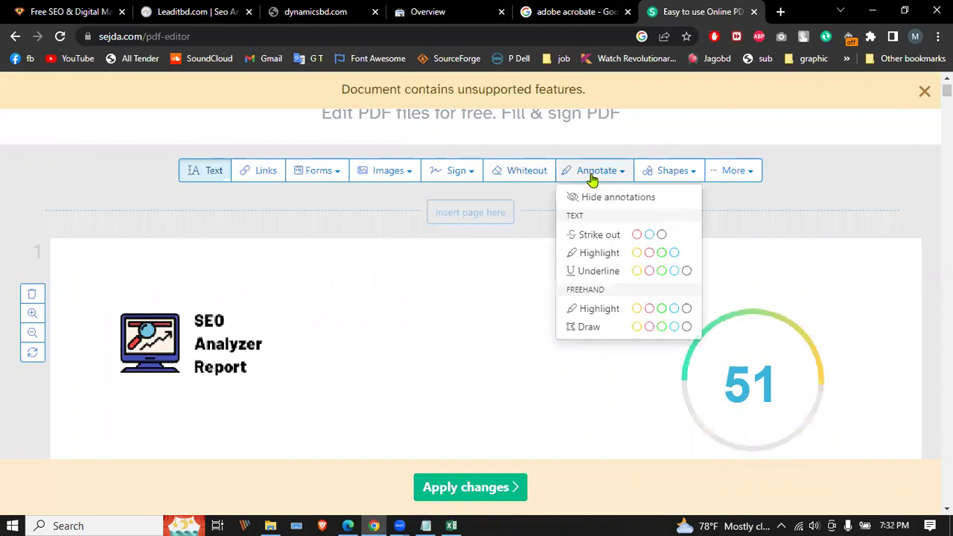
{"action": "left_click", "coordinate": [672, 172]}
{"action": "left_click", "coordinate": [676, 215]}
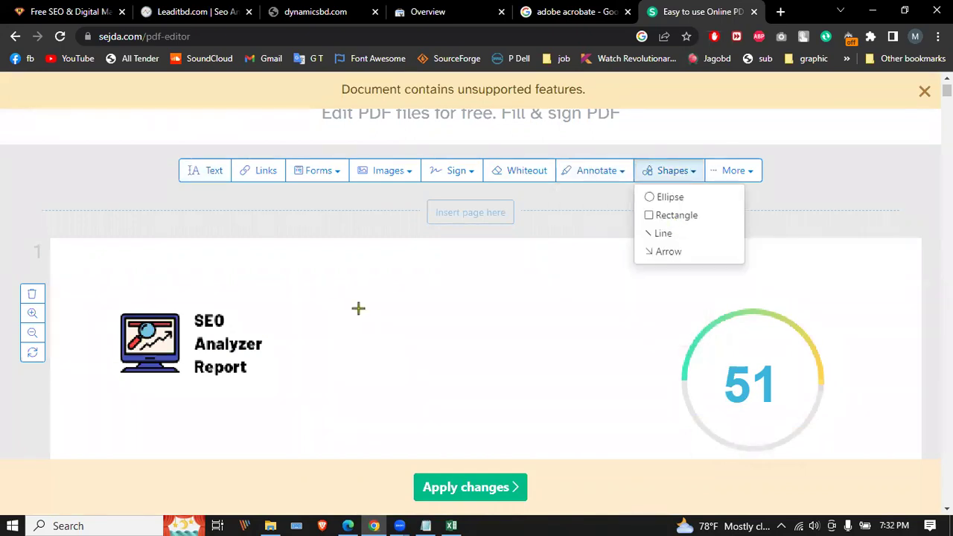
{"action": "left_click_drag", "start_coordinate": [104, 317], "coordinate": [282, 397]}
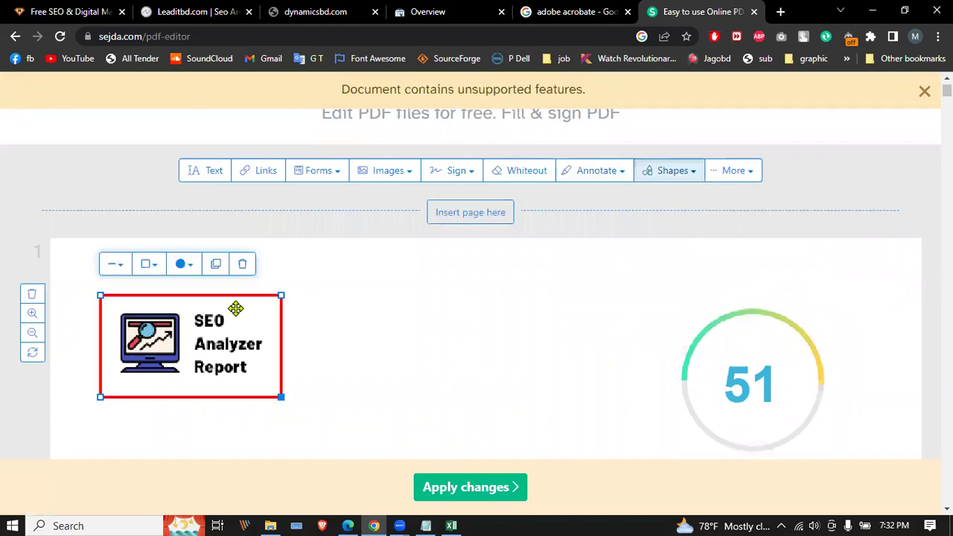
{"action": "left_click", "coordinate": [187, 266]}
{"action": "left_click", "coordinate": [195, 276]}
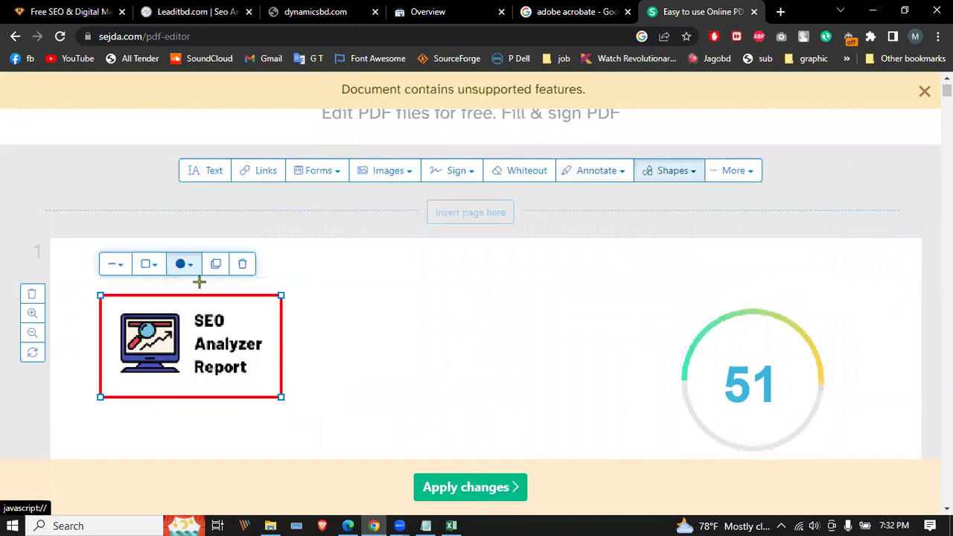
Step: Remove the rectangle's red border so it has no outline
{"action": "left_click", "coordinate": [149, 270]}
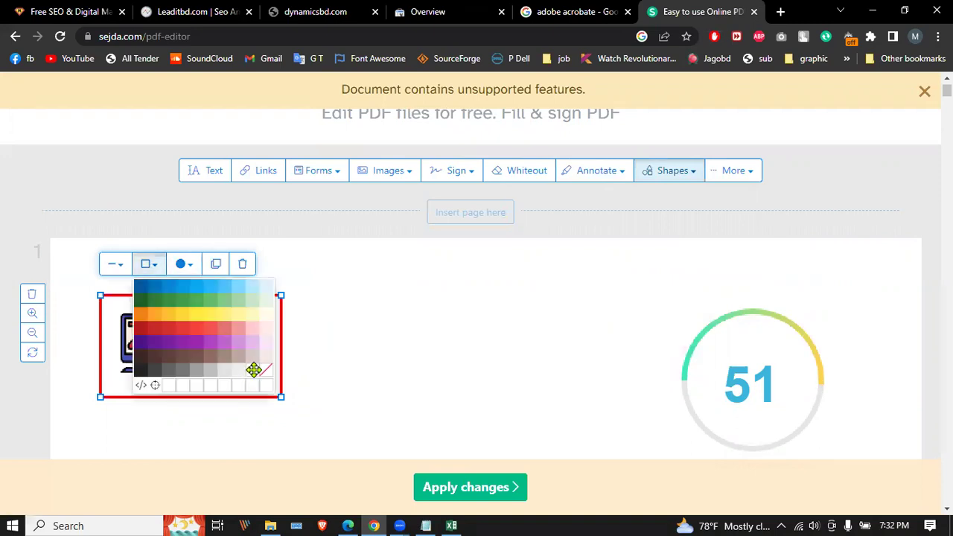
{"action": "left_click", "coordinate": [254, 370]}
{"action": "left_click", "coordinate": [124, 271]}
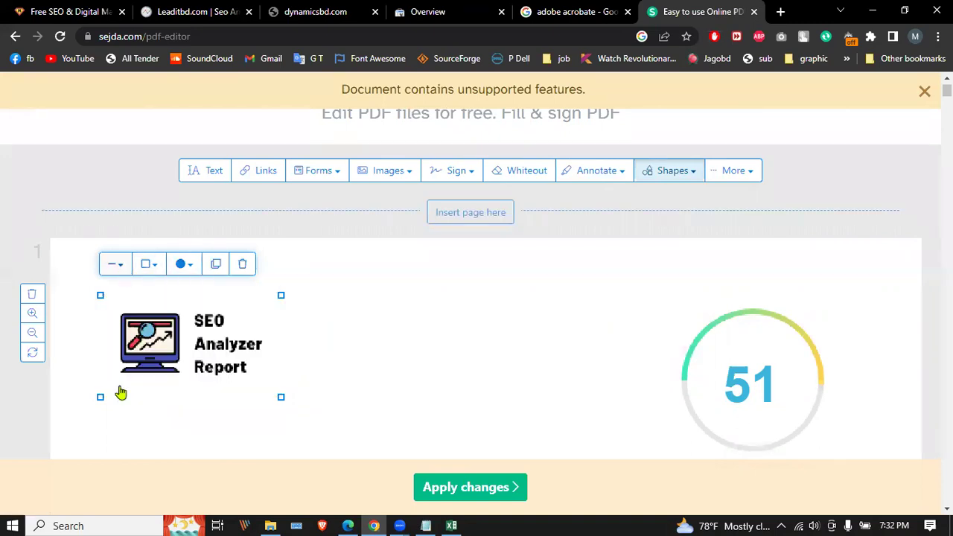
{"action": "left_click", "coordinate": [136, 384]}
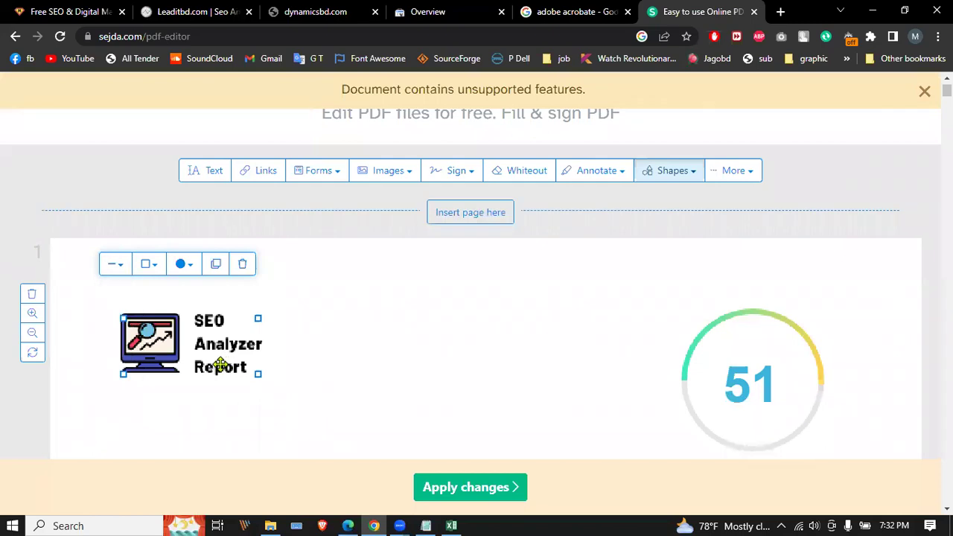
{"action": "left_click", "coordinate": [221, 331]}
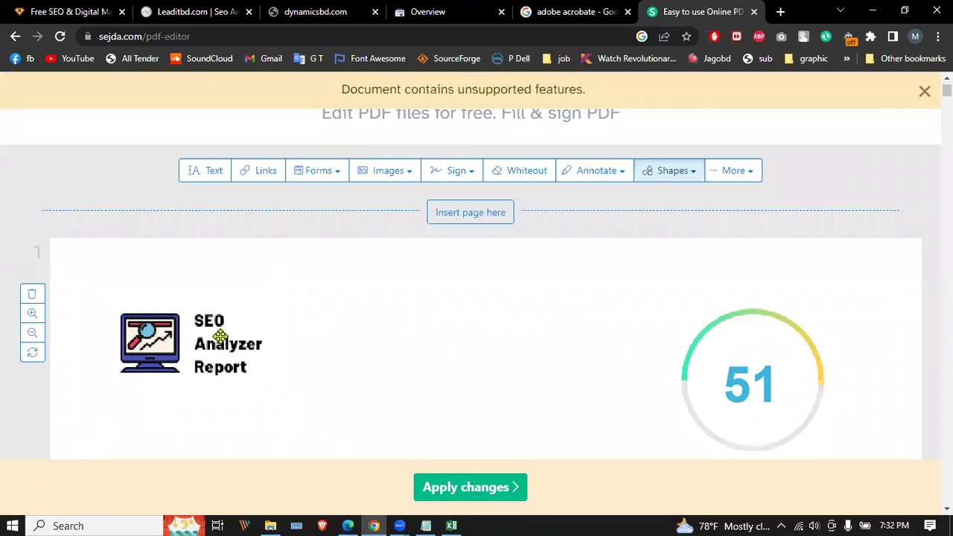
Step: Move the rectangle over the logo and try orange, light grey and transparent fills
{"action": "left_click", "coordinate": [192, 280]}
{"action": "left_click_drag", "start_coordinate": [203, 292], "coordinate": [192, 361]}
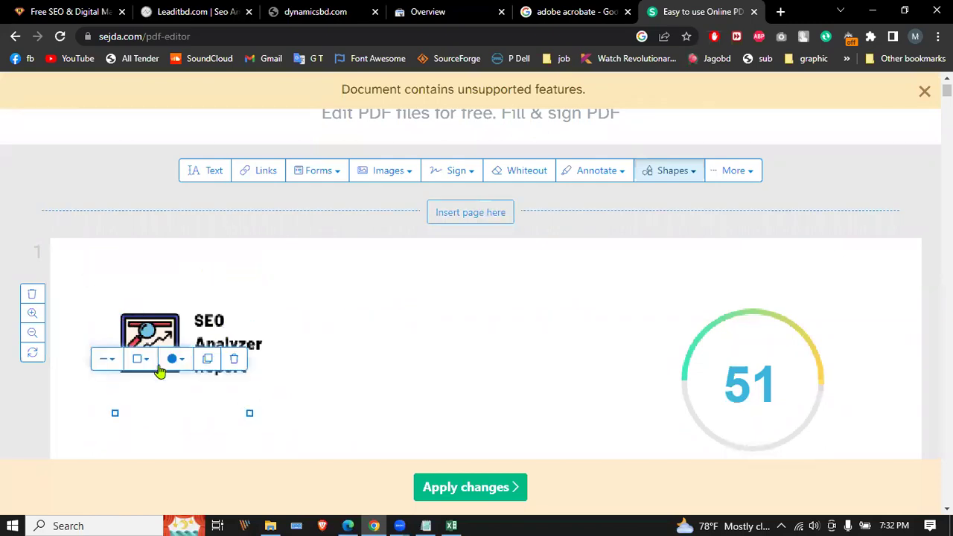
{"action": "left_click", "coordinate": [174, 362]}
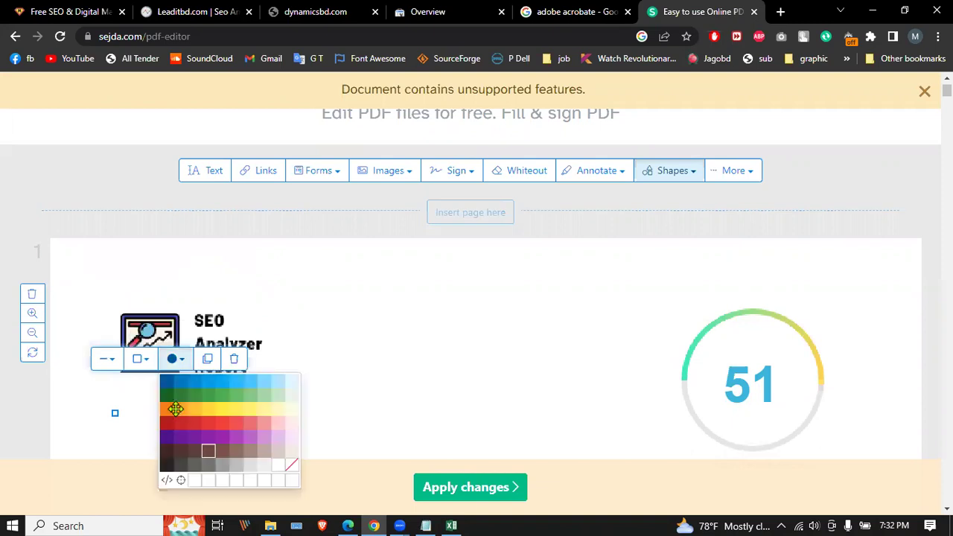
{"action": "left_click", "coordinate": [176, 409]}
{"action": "left_click", "coordinate": [199, 339]}
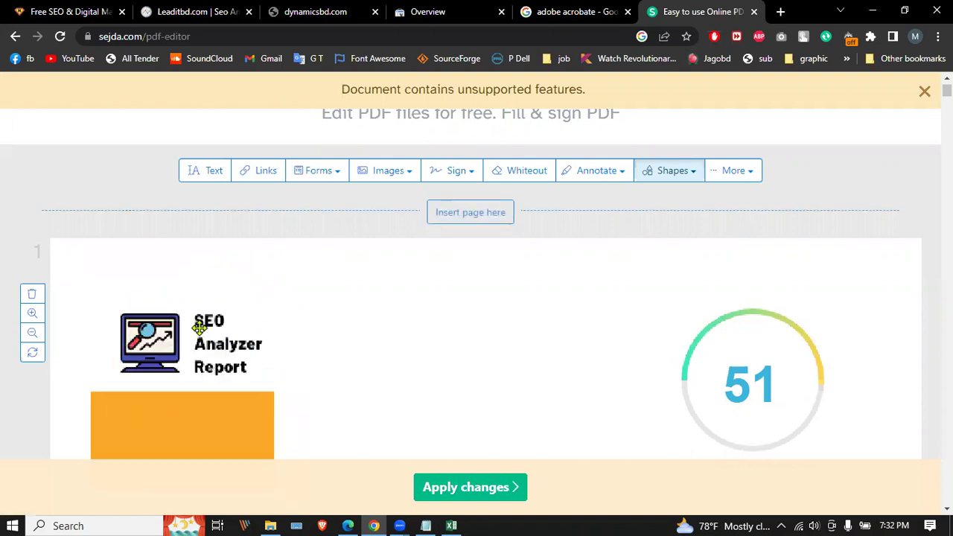
{"action": "left_click", "coordinate": [199, 328]}
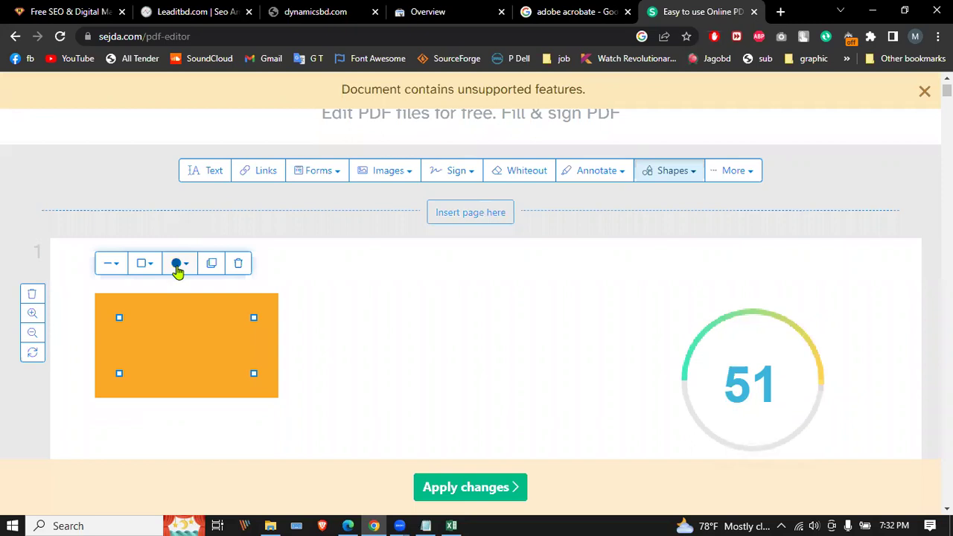
{"action": "left_click", "coordinate": [177, 267]}
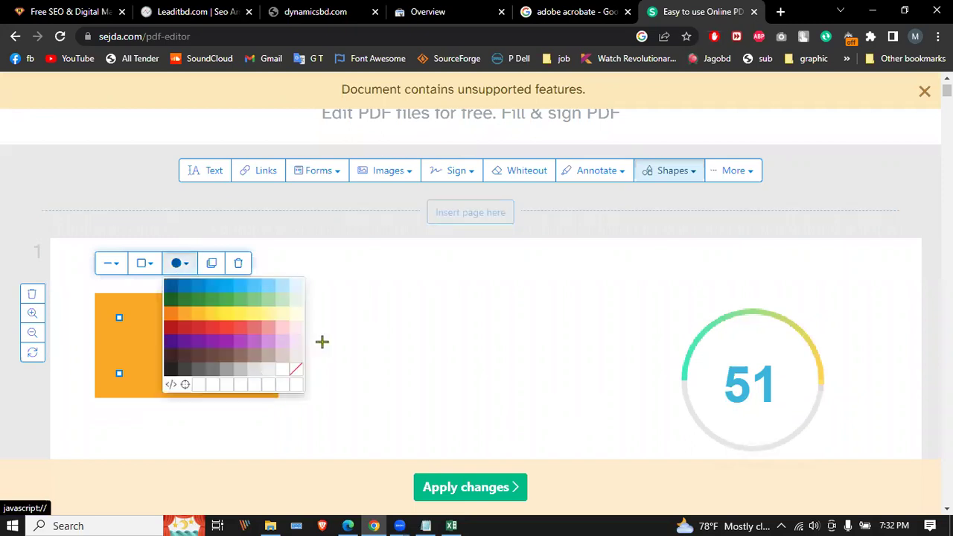
{"action": "left_click", "coordinate": [268, 356]}
{"action": "left_click", "coordinate": [187, 272]}
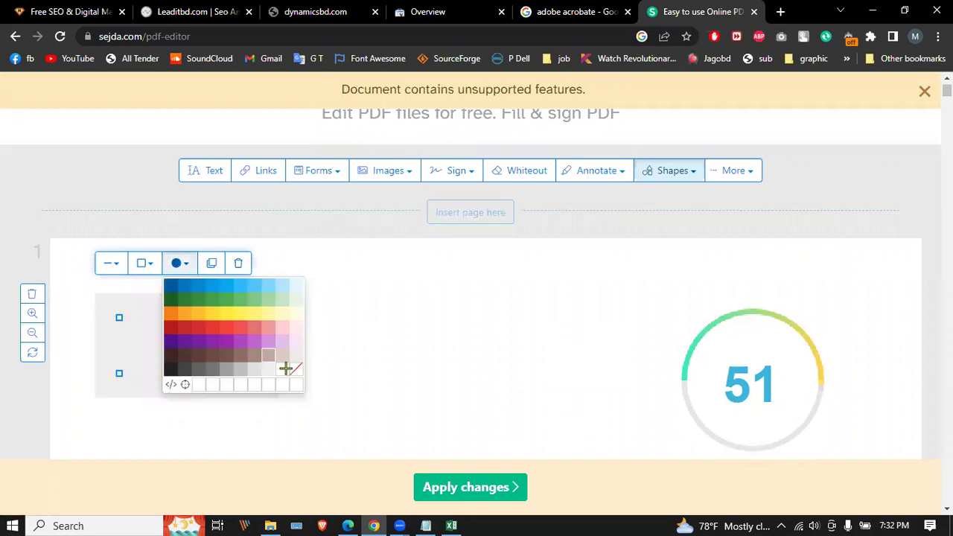
{"action": "left_click", "coordinate": [287, 368]}
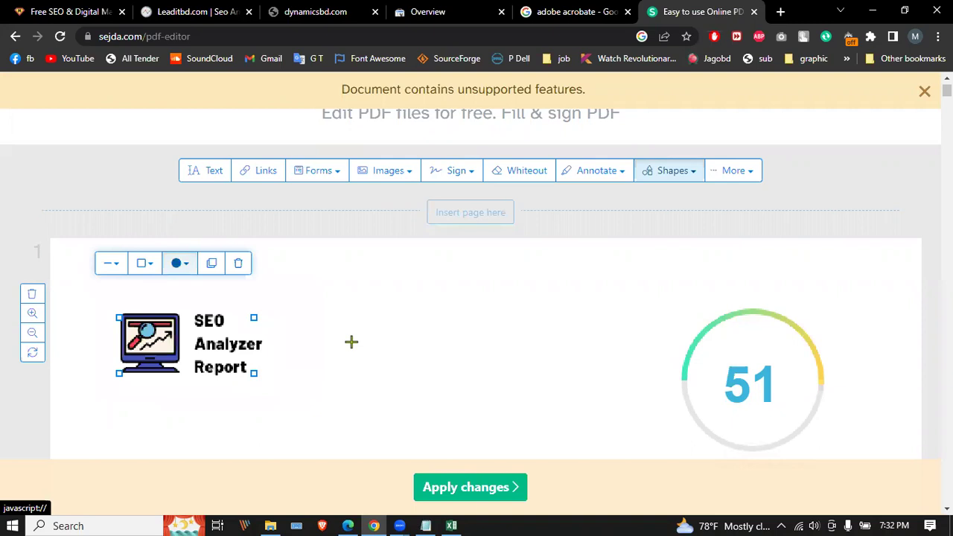
Step: Fill the rectangle with light yellow
{"action": "left_click", "coordinate": [180, 268]}
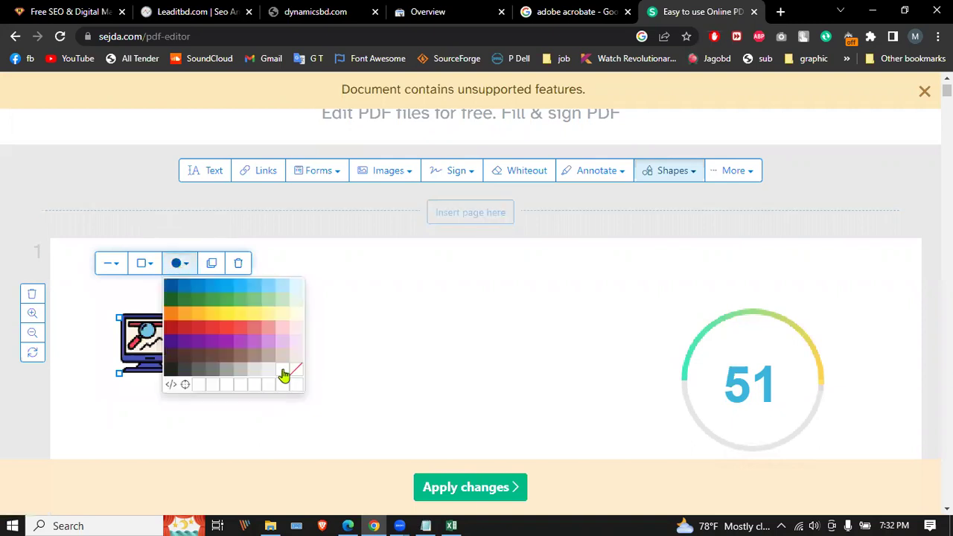
{"action": "left_click", "coordinate": [292, 314]}
{"action": "left_click", "coordinate": [155, 279]}
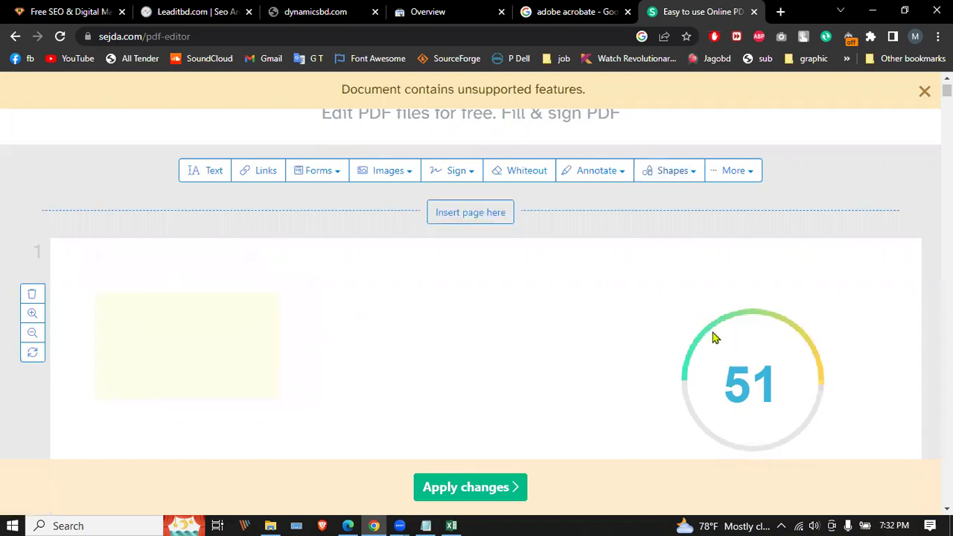
{"action": "scroll", "coordinate": [370, 297], "scroll_direction": "down", "scroll_amount": 2}
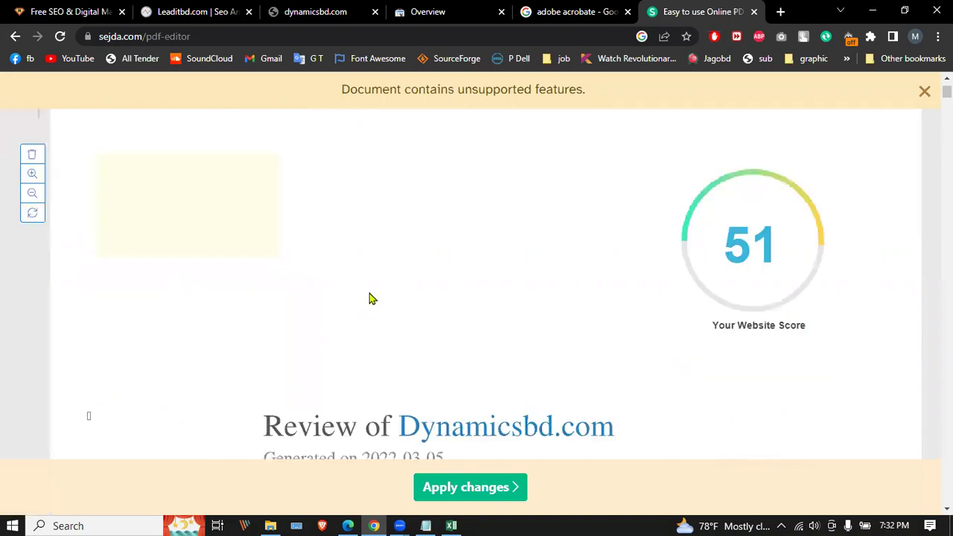
Step: Change the logo rectangle's fill colour to white
{"action": "left_click", "coordinate": [192, 165]}
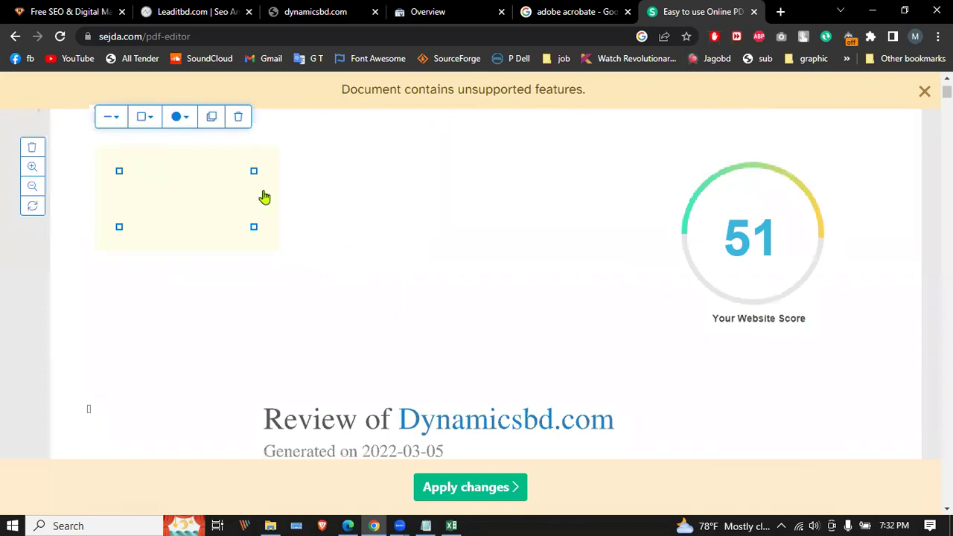
{"action": "left_click", "coordinate": [179, 117]}
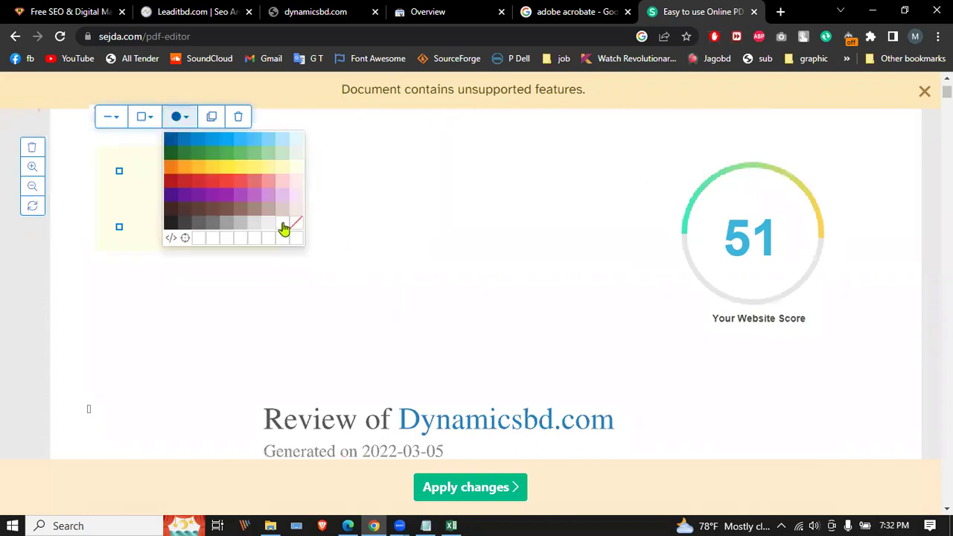
{"action": "left_click", "coordinate": [240, 238]}
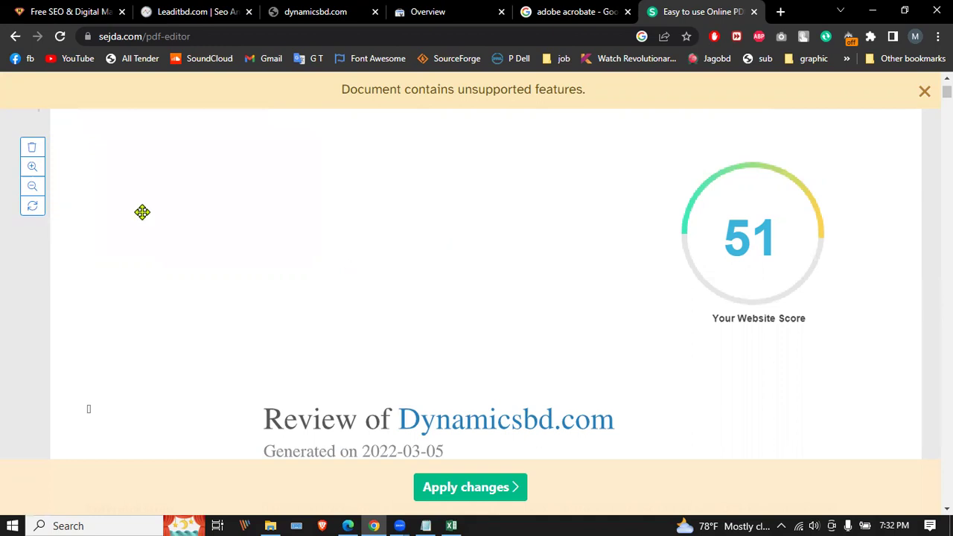
{"action": "left_click", "coordinate": [474, 186]}
Step: Dismiss the unsupported-features notice and close the editor tab, raising the unsaved-changes warning
{"action": "scroll", "coordinate": [472, 192], "scroll_direction": "down", "scroll_amount": 5}
{"action": "scroll", "coordinate": [460, 193], "scroll_direction": "down", "scroll_amount": 5}
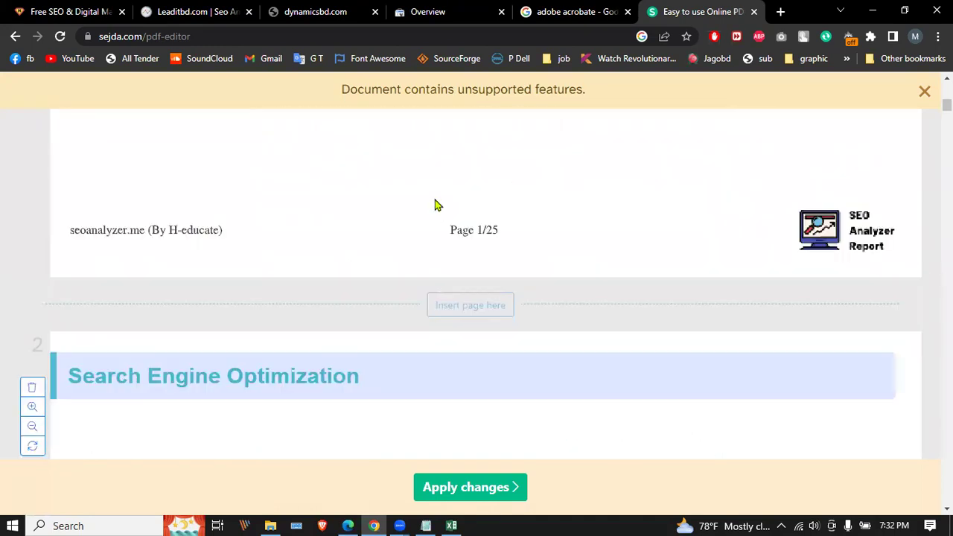
{"action": "scroll", "coordinate": [476, 227], "scroll_direction": "down", "scroll_amount": 5}
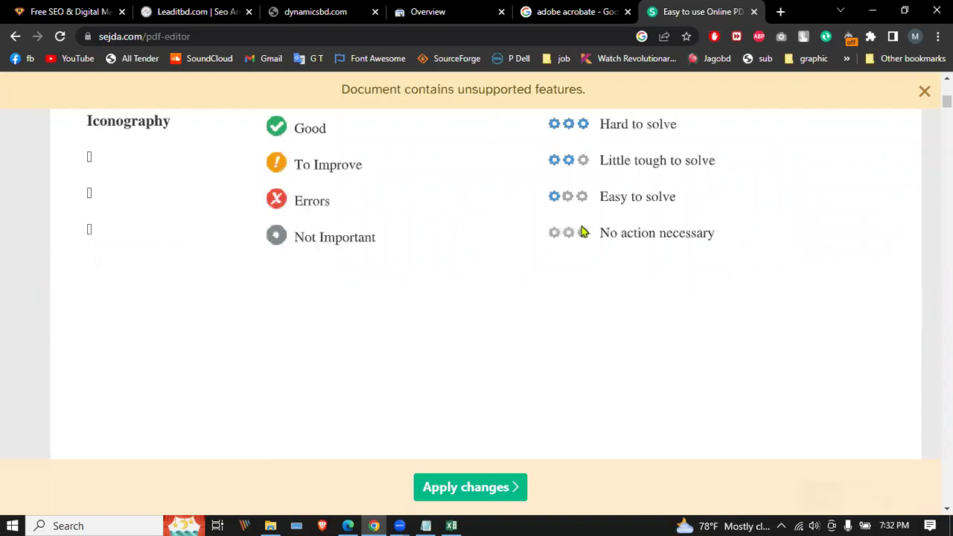
{"action": "left_click", "coordinate": [924, 95]}
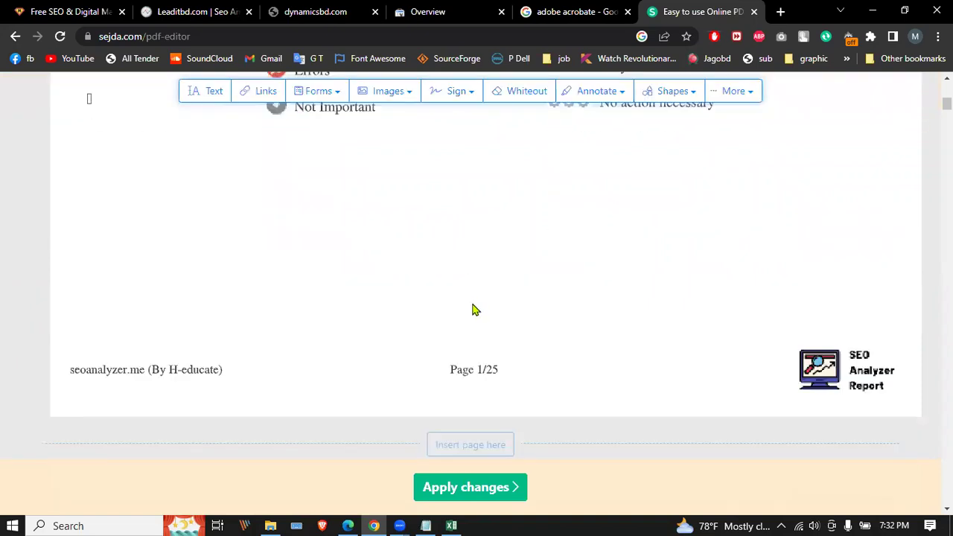
{"action": "scroll", "coordinate": [472, 310], "scroll_direction": "up", "scroll_amount": 5}
{"action": "scroll", "coordinate": [472, 303], "scroll_direction": "up", "scroll_amount": 2}
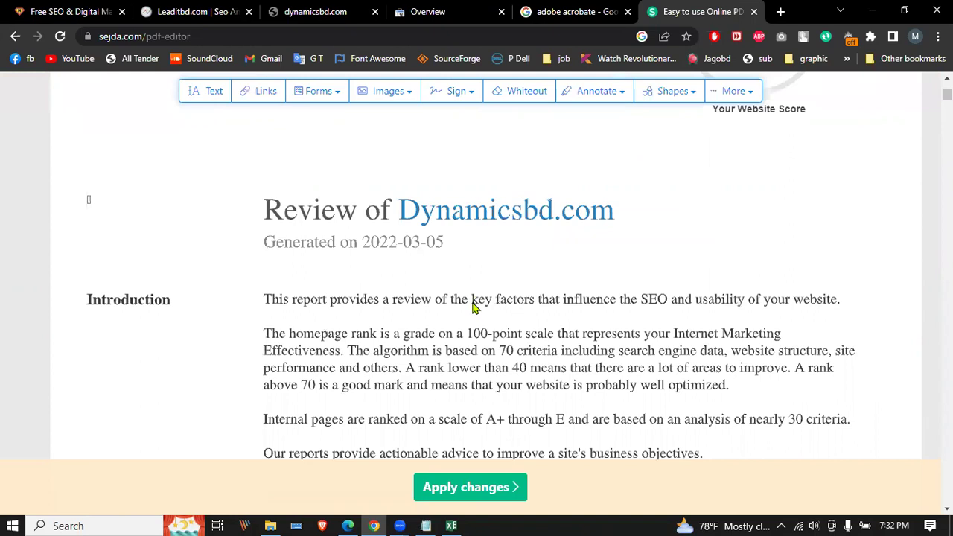
{"action": "scroll", "coordinate": [472, 303], "scroll_direction": "down", "scroll_amount": 7}
{"action": "key", "text": "ctrl+w"}
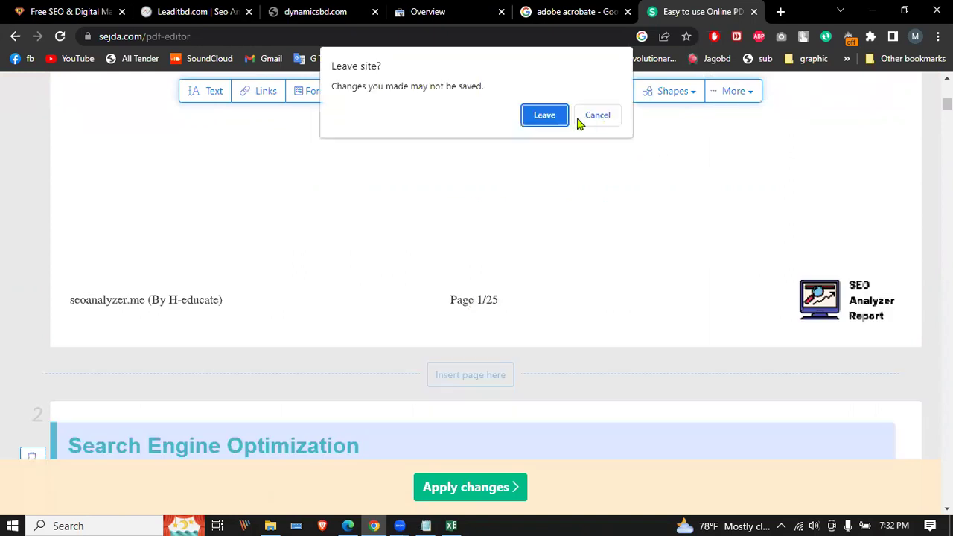
Step: Leave the Sejda page, view page 5 of the report in Edge, and return to Chrome
{"action": "left_click", "coordinate": [681, 96]}
{"action": "key", "text": "alt+Tab"}
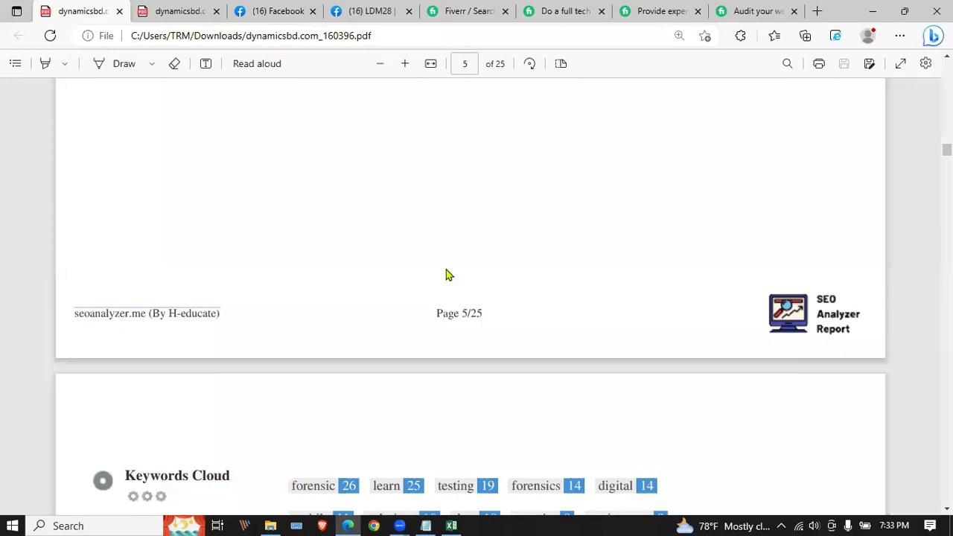
{"action": "key", "text": "alt+Tab"}
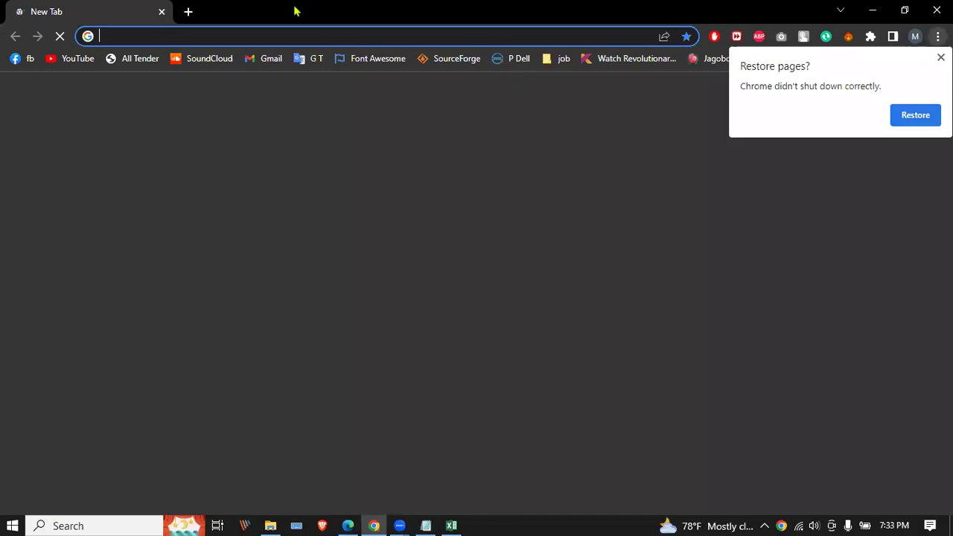
Step: Restore the closed tabs and re-upload dynamicsbd.com_160396.pdf into Sejda
{"action": "key", "text": "ctrl+shift+t"}
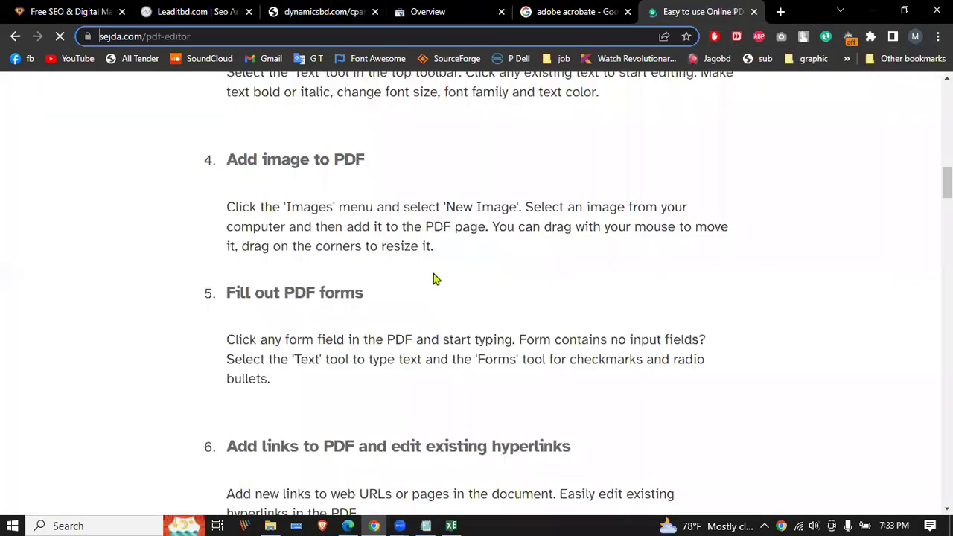
{"action": "scroll", "coordinate": [434, 275], "scroll_direction": "up", "scroll_amount": 3}
{"action": "scroll", "coordinate": [441, 296], "scroll_direction": "up", "scroll_amount": 10}
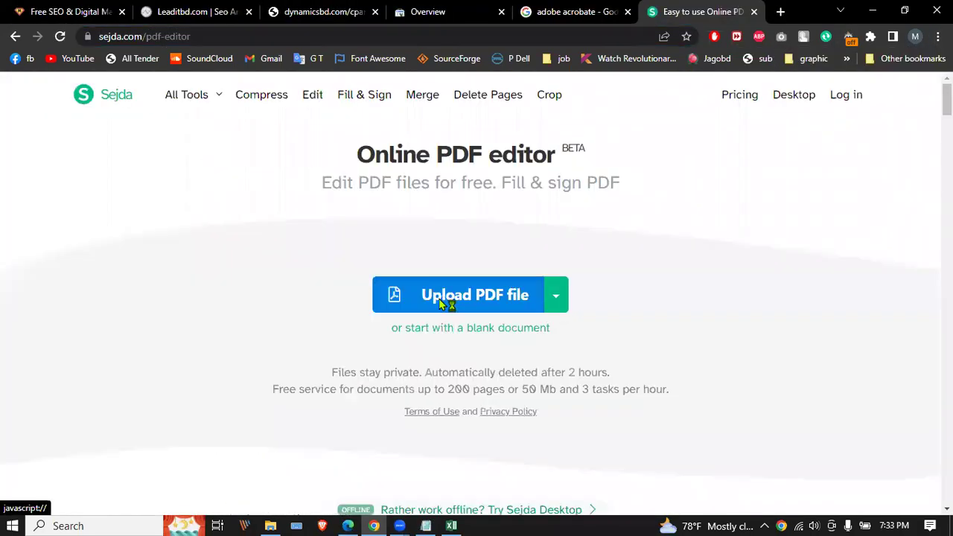
{"action": "left_click", "coordinate": [451, 296]}
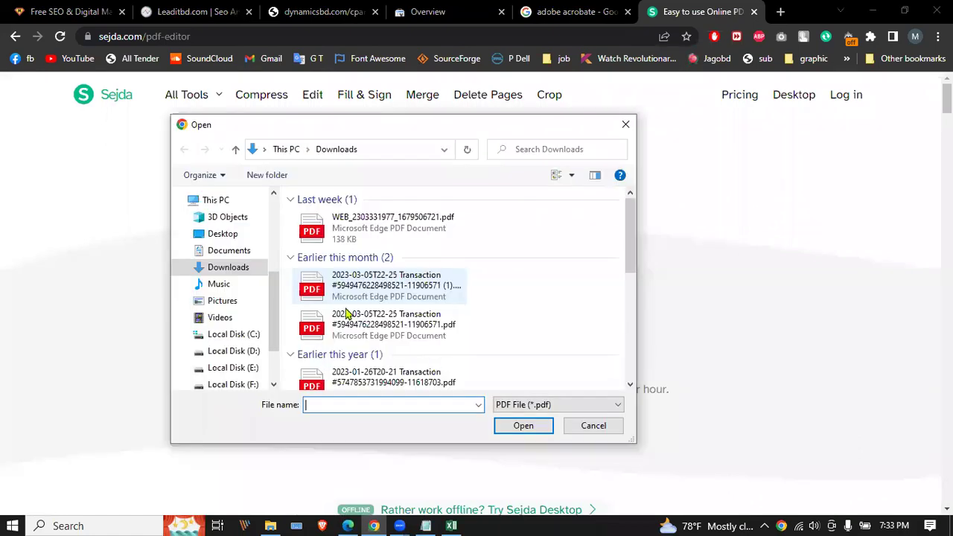
{"action": "scroll", "coordinate": [354, 313], "scroll_direction": "down", "scroll_amount": 5}
{"action": "left_click", "coordinate": [386, 291]}
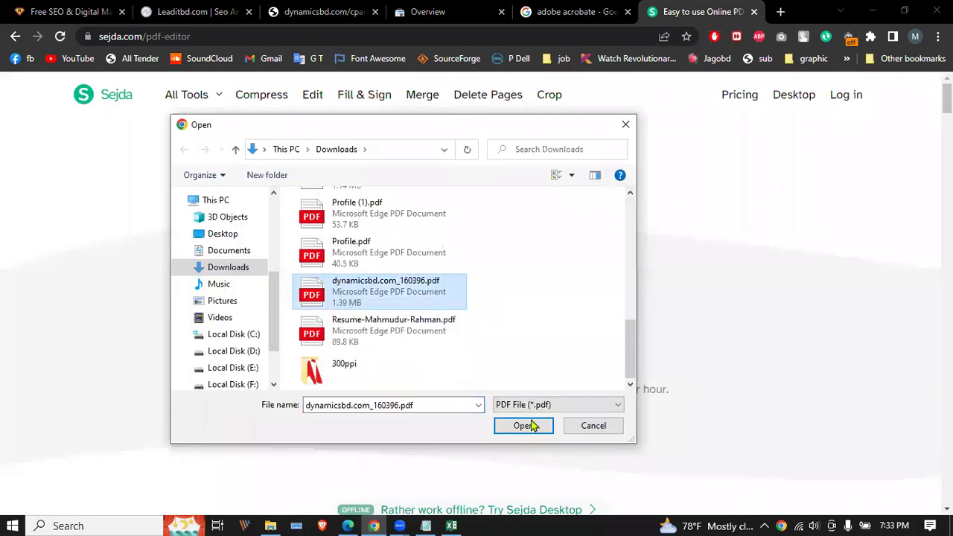
{"action": "left_click", "coordinate": [523, 425]}
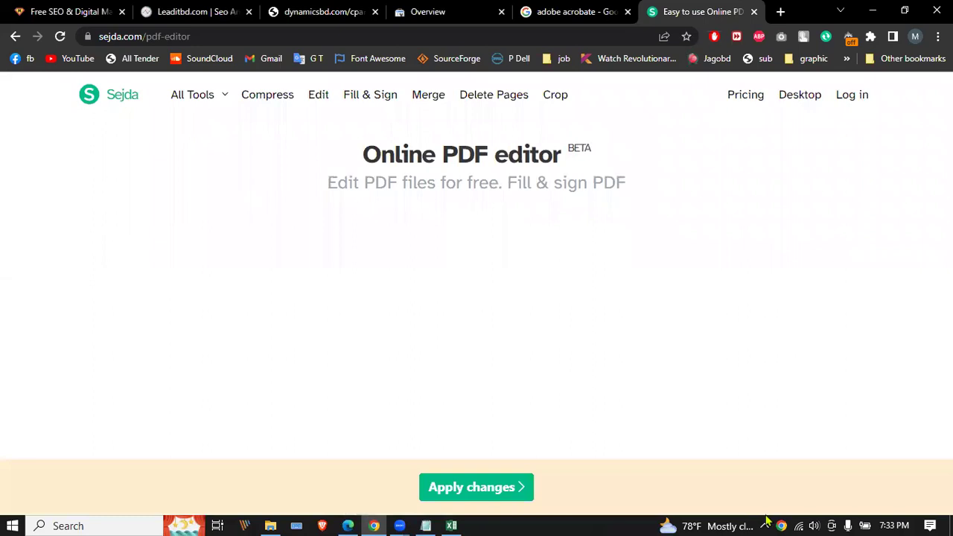
Step: Check the hidden taskbar icons, then open the Shapes list in the editor toolbar
{"action": "left_click", "coordinate": [767, 524]}
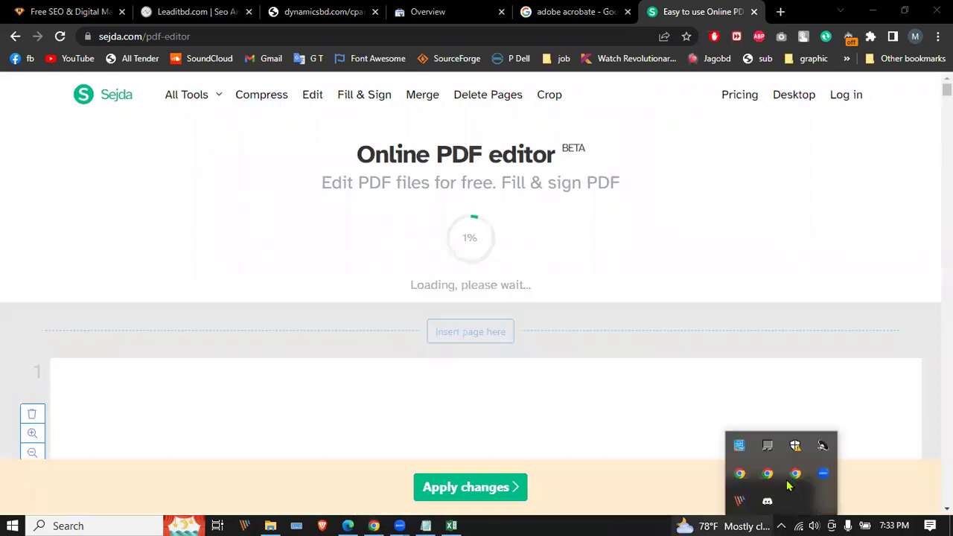
{"action": "left_click", "coordinate": [778, 523]}
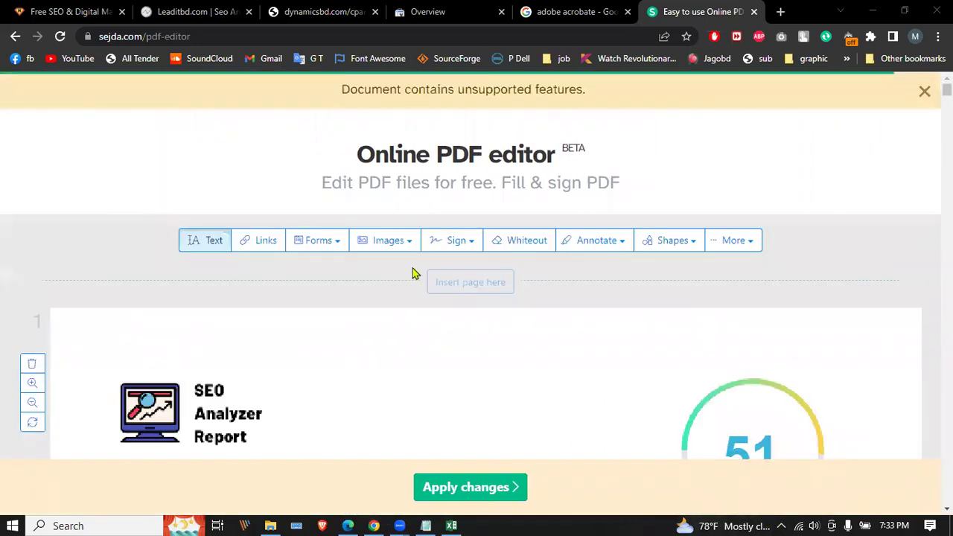
{"action": "scroll", "coordinate": [229, 245], "scroll_direction": "down", "scroll_amount": 5}
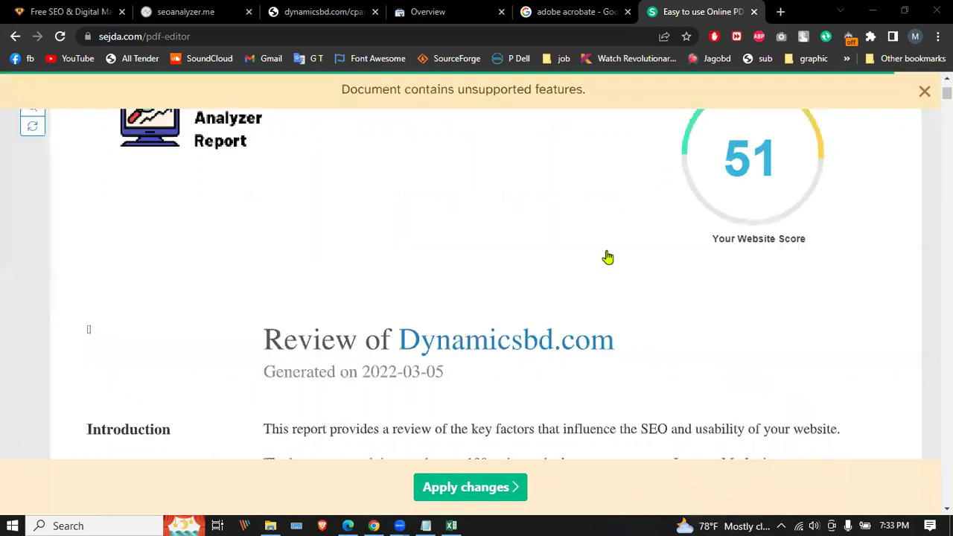
{"action": "scroll", "coordinate": [606, 258], "scroll_direction": "up", "scroll_amount": 5}
{"action": "left_click", "coordinate": [669, 249]}
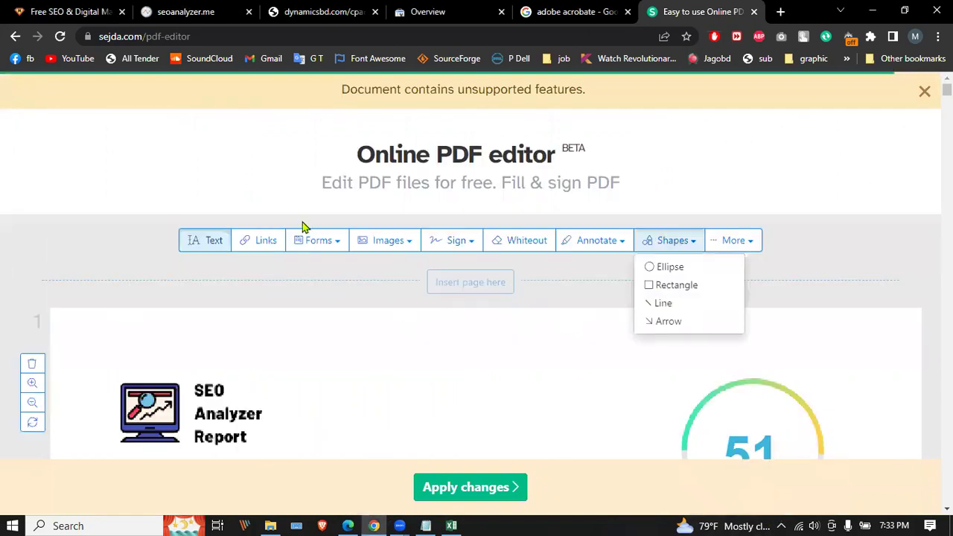
Step: Draw a rectangle over page 1's SEO Analyzer logo and fill it white
{"action": "scroll", "coordinate": [102, 279], "scroll_direction": "down", "scroll_amount": 1}
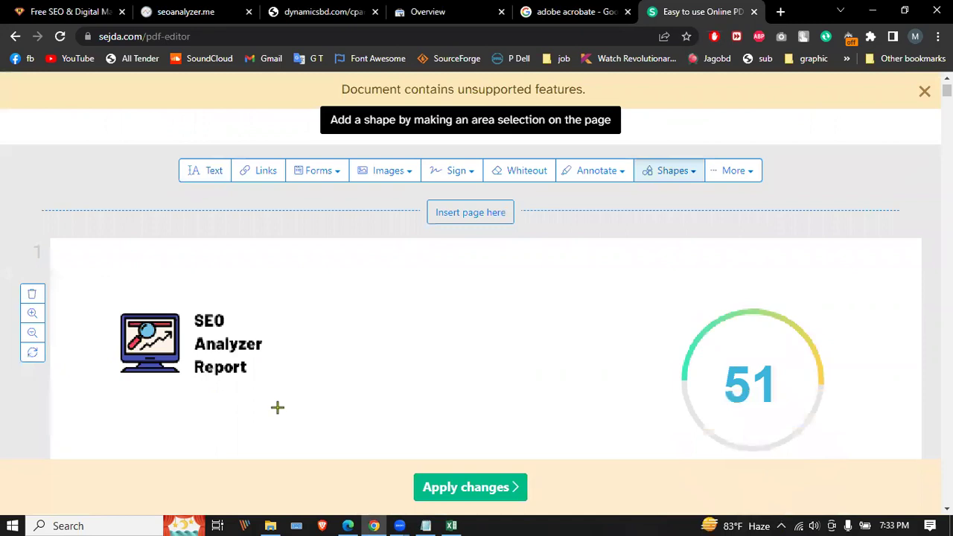
{"action": "left_click_drag", "start_coordinate": [277, 407], "coordinate": [278, 377]}
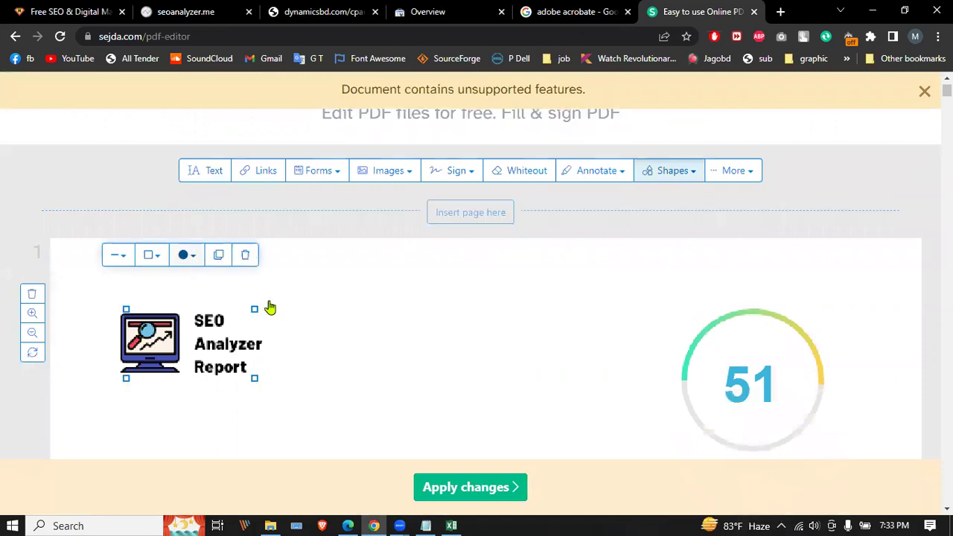
{"action": "left_click", "coordinate": [304, 305]}
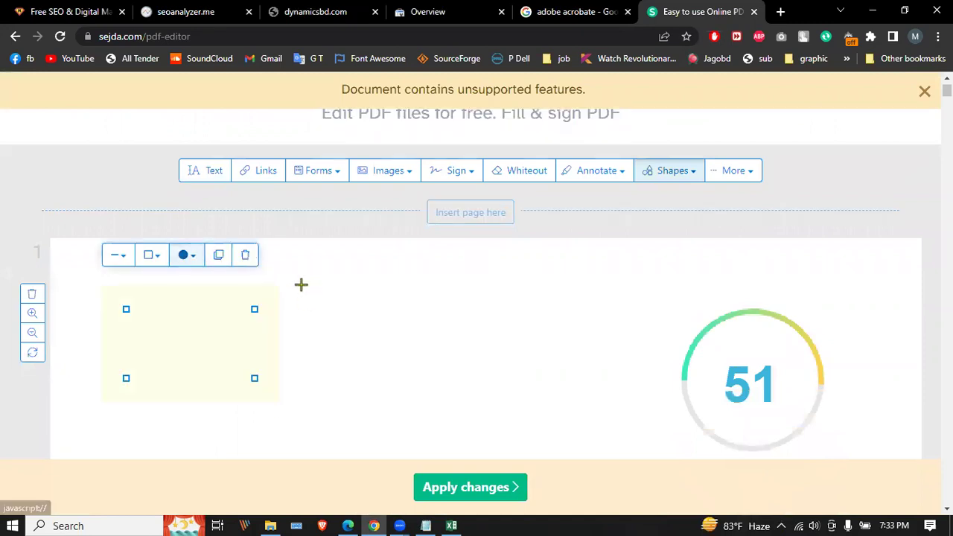
{"action": "left_click", "coordinate": [196, 260]}
{"action": "left_click", "coordinate": [288, 378]}
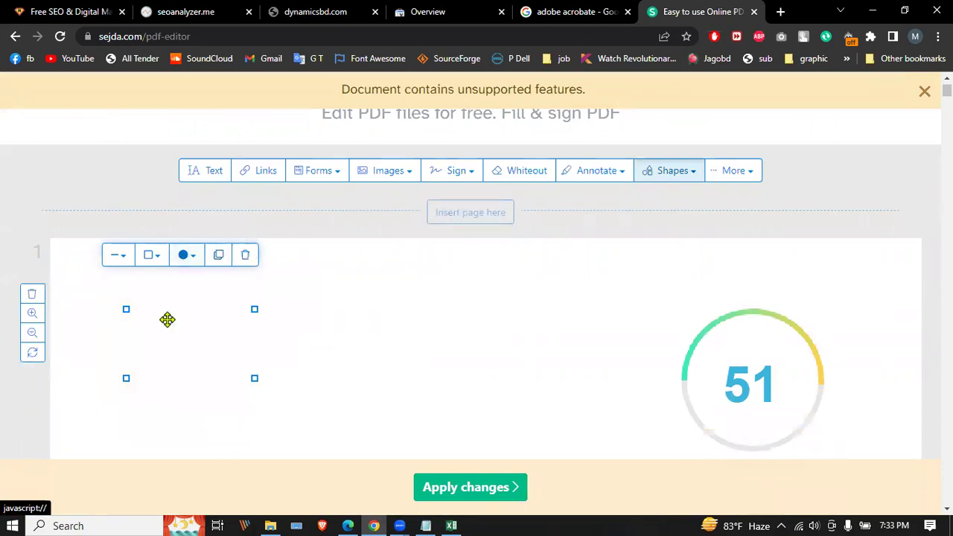
{"action": "left_click", "coordinate": [185, 285]}
{"action": "scroll", "coordinate": [187, 279], "scroll_direction": "down", "scroll_amount": 3}
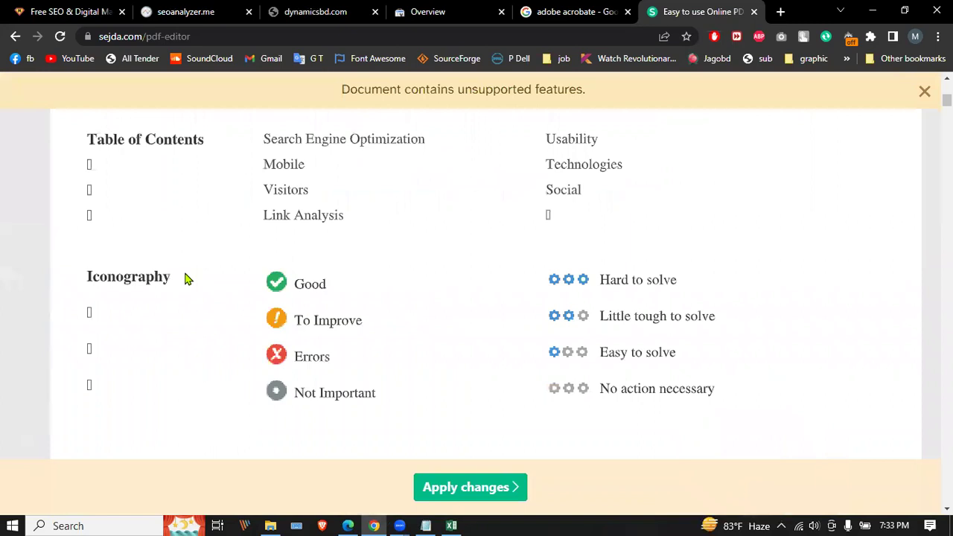
{"action": "scroll", "coordinate": [187, 279], "scroll_direction": "down", "scroll_amount": 3}
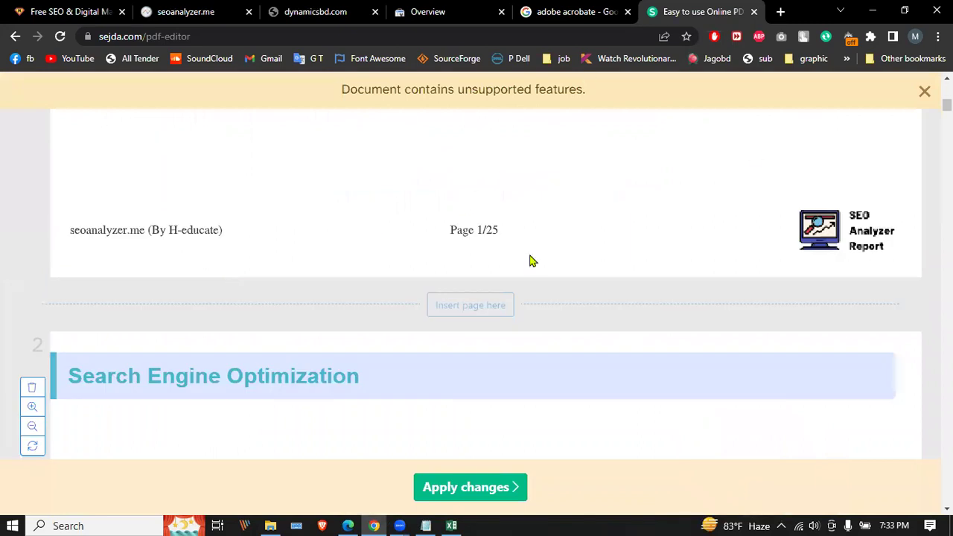
Step: Cover the footer's seoanalyzer.me credit with a rectangle after dismissing the warning
{"action": "left_click", "coordinate": [923, 92]}
{"action": "left_click", "coordinate": [655, 94]}
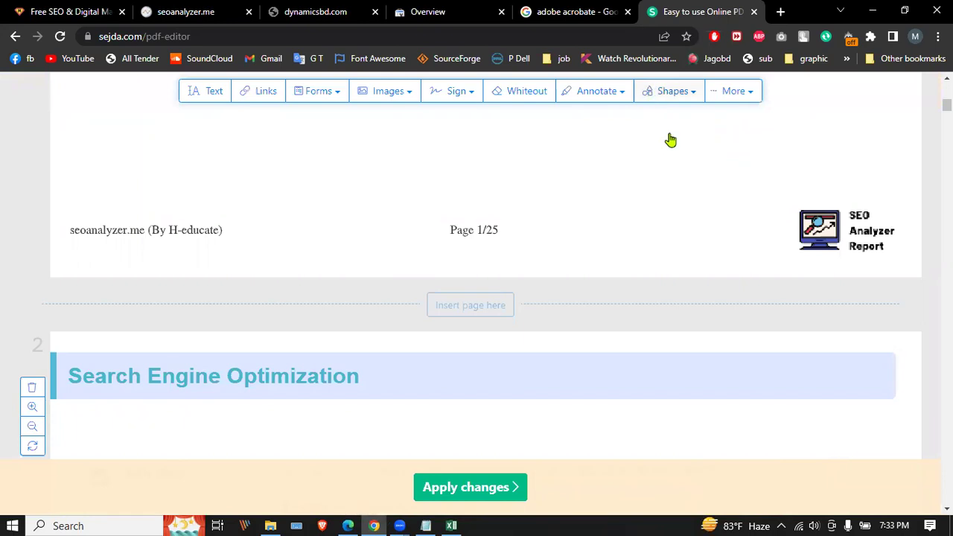
{"action": "left_click", "coordinate": [653, 134]}
{"action": "mouse_move", "coordinate": [62, 216]}
{"action": "left_mouse_down"}
{"action": "mouse_move", "coordinate": [189, 249]}
{"action": "mouse_move", "coordinate": [254, 251]}
{"action": "left_mouse_up"}
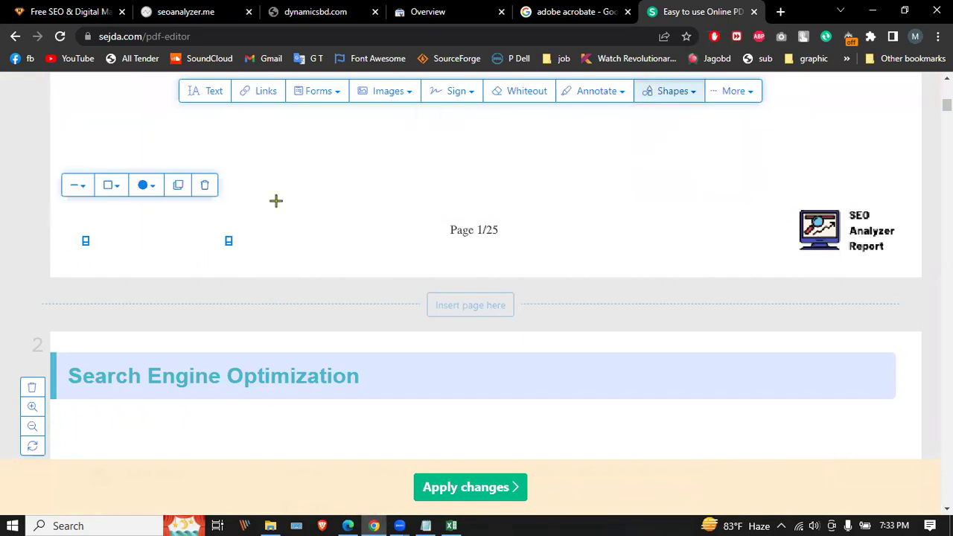
{"action": "left_click", "coordinate": [704, 221]}
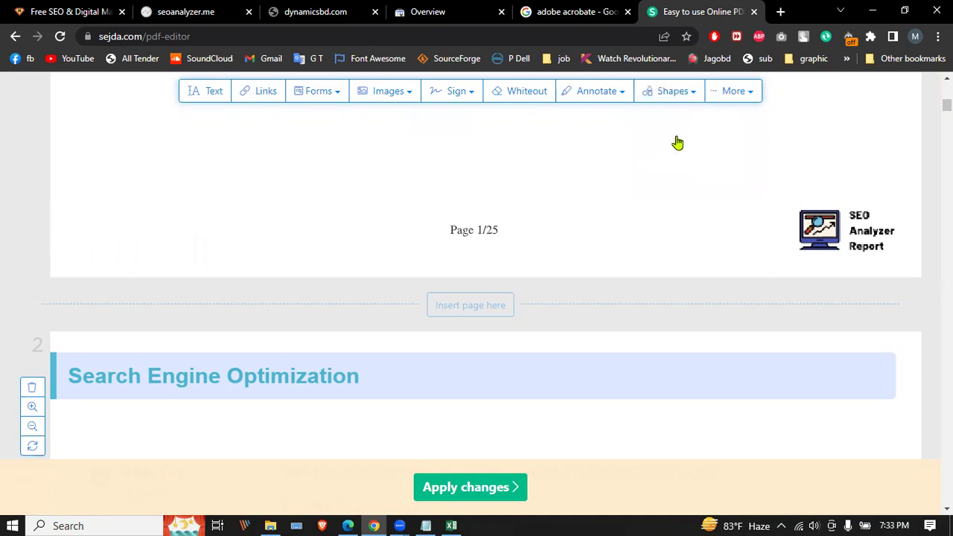
Step: Draw a second rectangle over the footer branding and apply the changes
{"action": "left_click", "coordinate": [673, 92]}
{"action": "left_click_drag", "start_coordinate": [775, 197], "coordinate": [907, 265]}
{"action": "scroll", "coordinate": [513, 215], "scroll_direction": "down", "scroll_amount": 5}
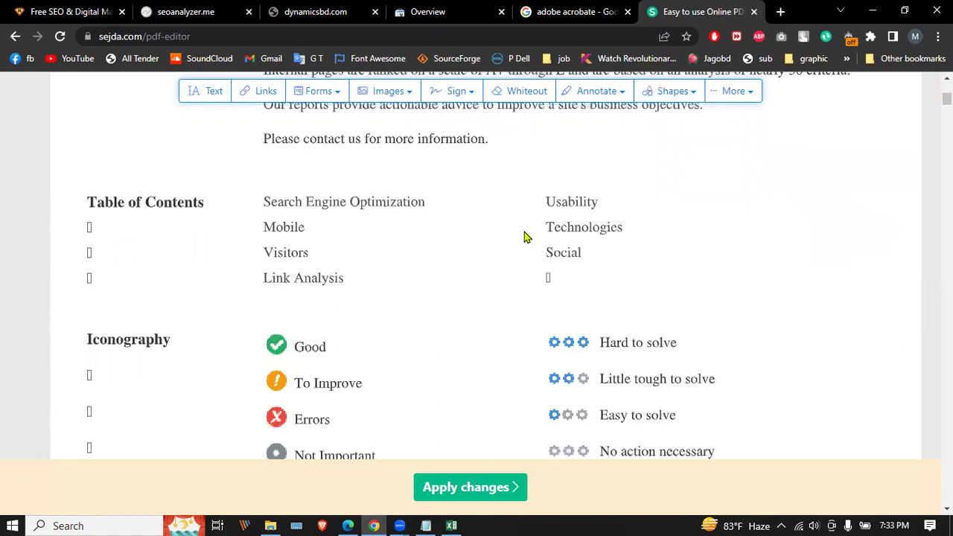
{"action": "scroll", "coordinate": [524, 237], "scroll_direction": "up", "scroll_amount": 10}
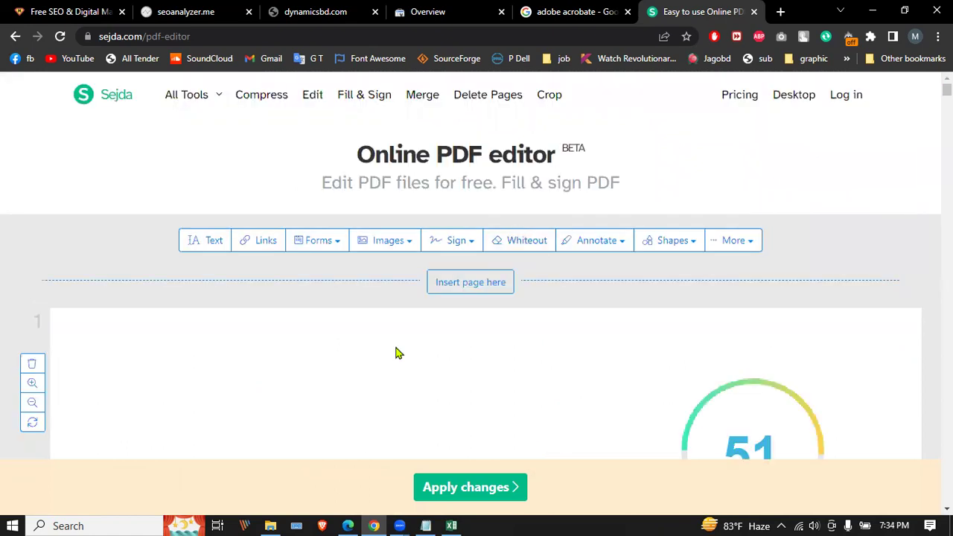
{"action": "scroll", "coordinate": [395, 353], "scroll_direction": "down", "scroll_amount": 2}
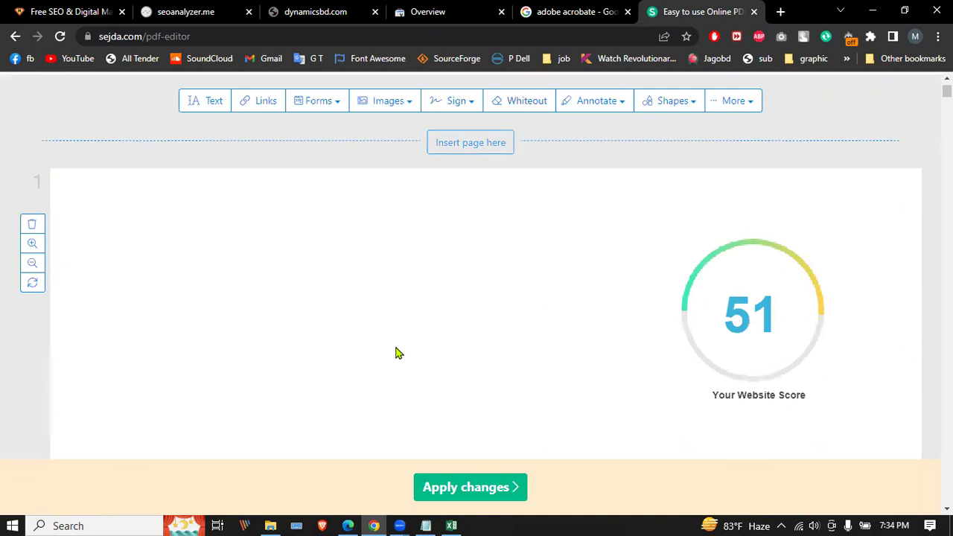
{"action": "left_click", "coordinate": [500, 496]}
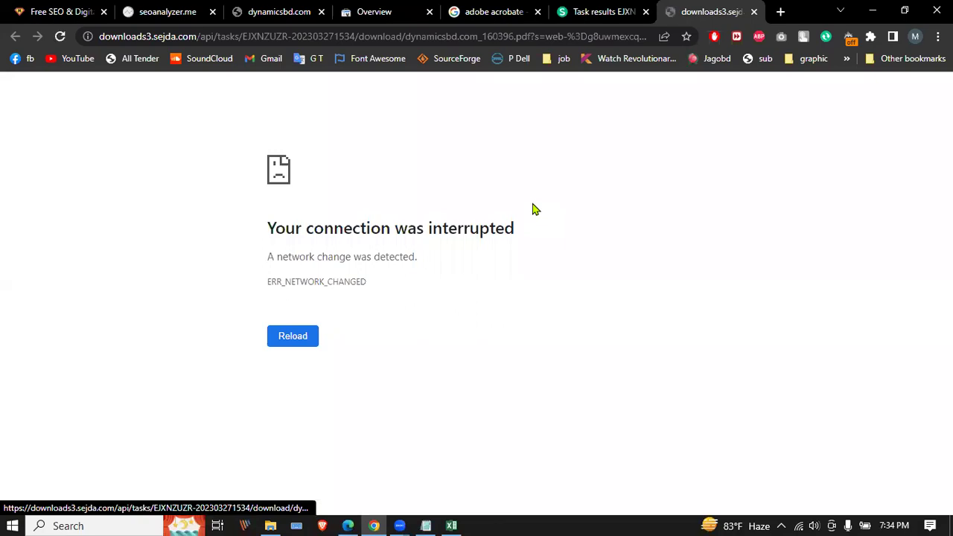
Step: Retry the interrupted download of the edited dynamicsbd.com_160396.pdf
{"action": "left_click", "coordinate": [295, 341]}
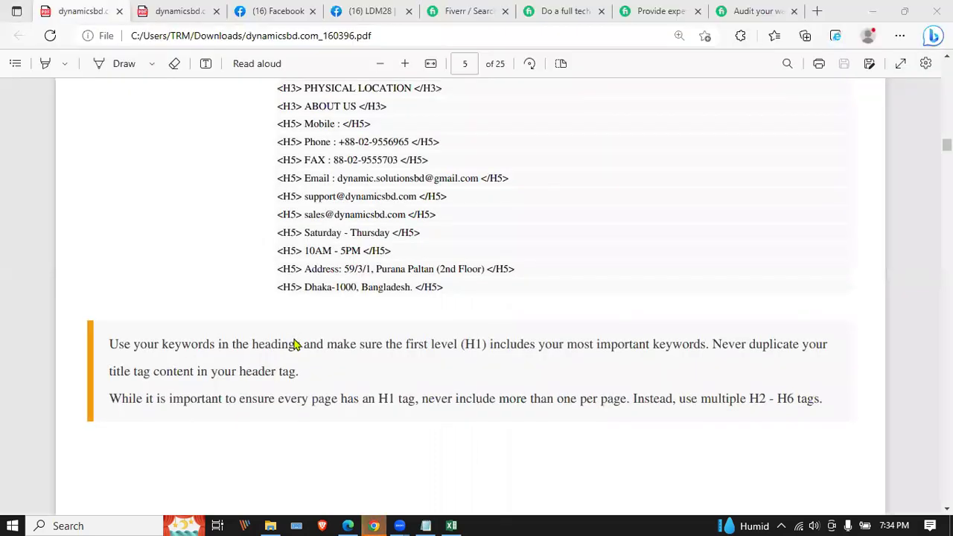
{"action": "scroll", "coordinate": [294, 339], "scroll_direction": "up", "scroll_amount": 5}
Step: Scroll the downloaded report in Edge up to page 1's logo, then switch to Chrome
{"action": "scroll", "coordinate": [715, 286], "scroll_direction": "up", "scroll_amount": 5}
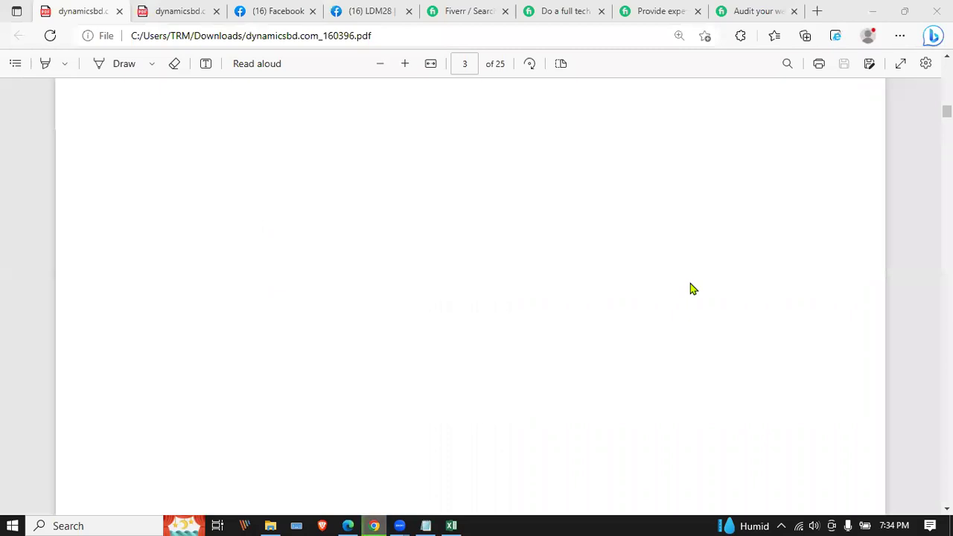
{"action": "scroll", "coordinate": [690, 289], "scroll_direction": "up", "scroll_amount": 5}
{"action": "scroll", "coordinate": [690, 289], "scroll_direction": "up", "scroll_amount": 5}
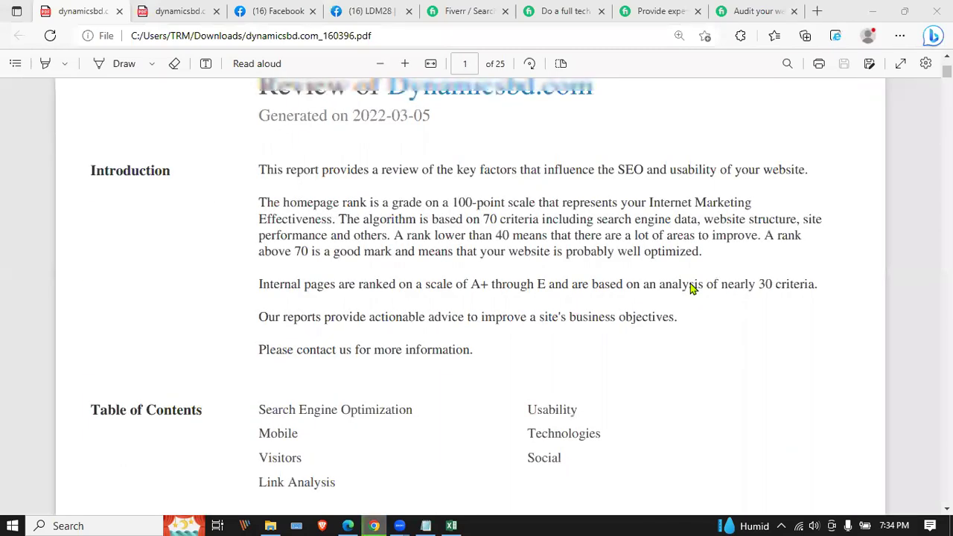
{"action": "scroll", "coordinate": [690, 289], "scroll_direction": "up", "scroll_amount": 3}
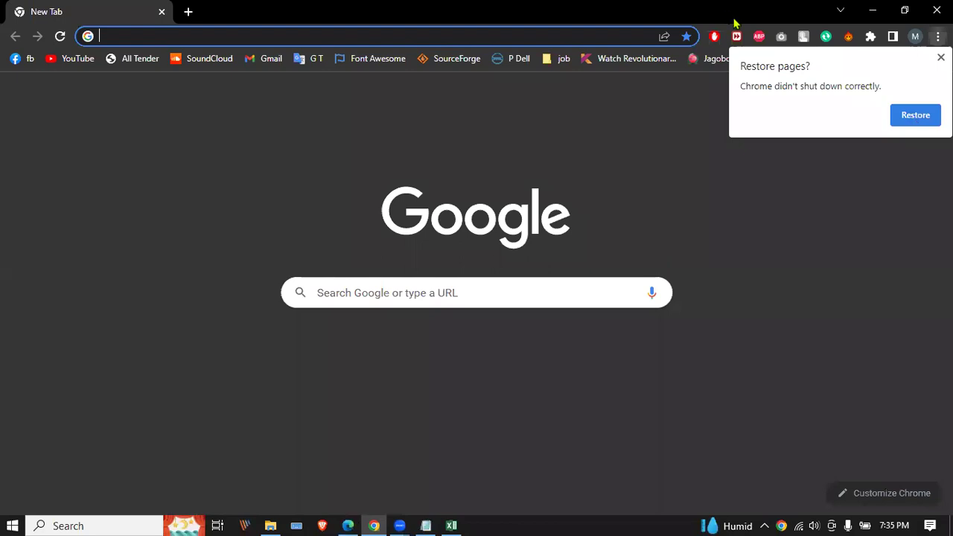
{"action": "key", "text": "alt+Tab"}
Step: Search Bing for 'sejda pdf' and open Sejda's online PDF editor
{"action": "type", "text": "sa"}
{"action": "key", "text": "BackSpace"}
{"action": "type", "text": "e"}
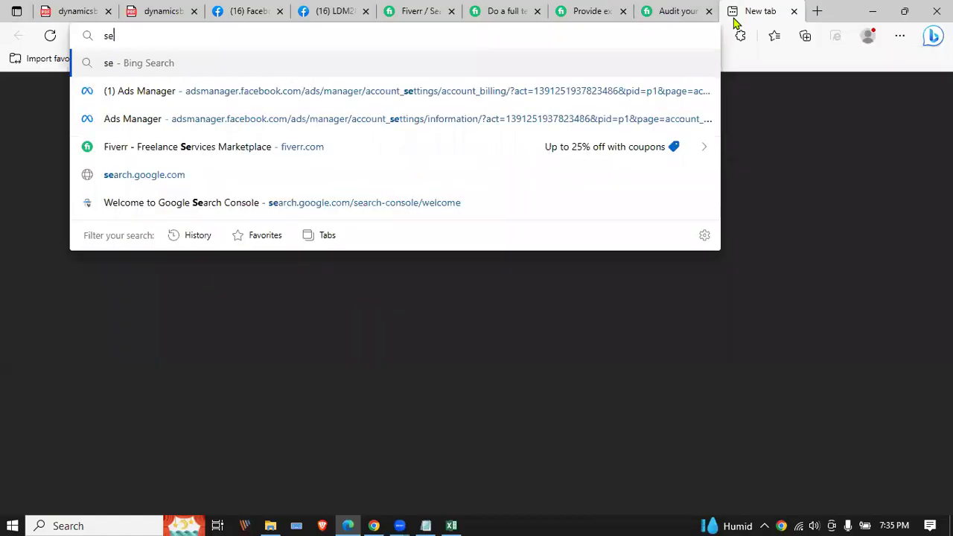
{"action": "type", "text": "jda pdf"}
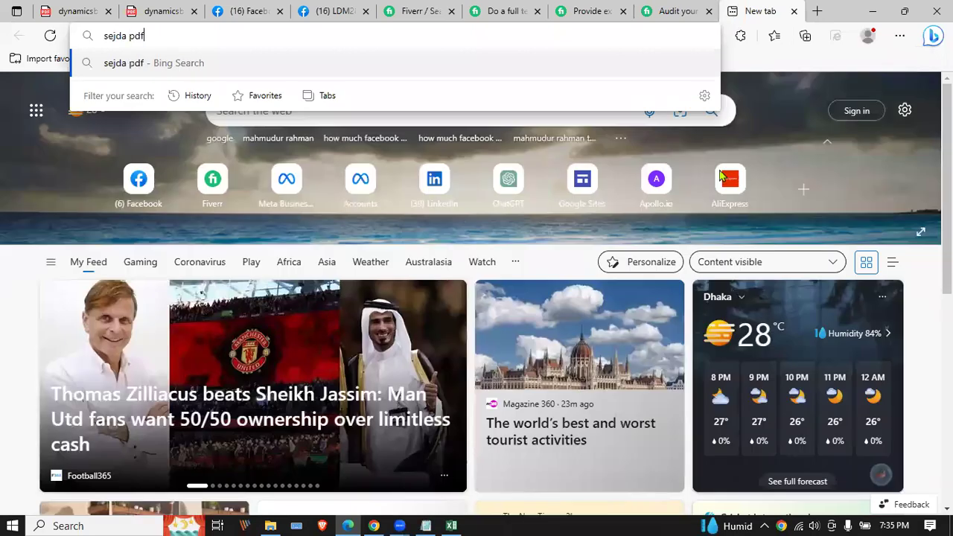
{"action": "key", "text": "Return"}
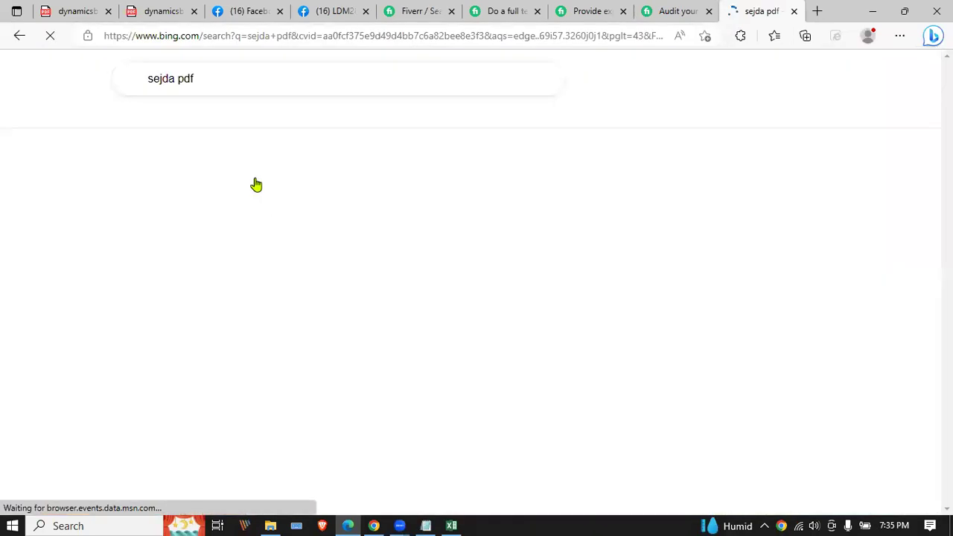
{"action": "left_click", "coordinate": [260, 177]}
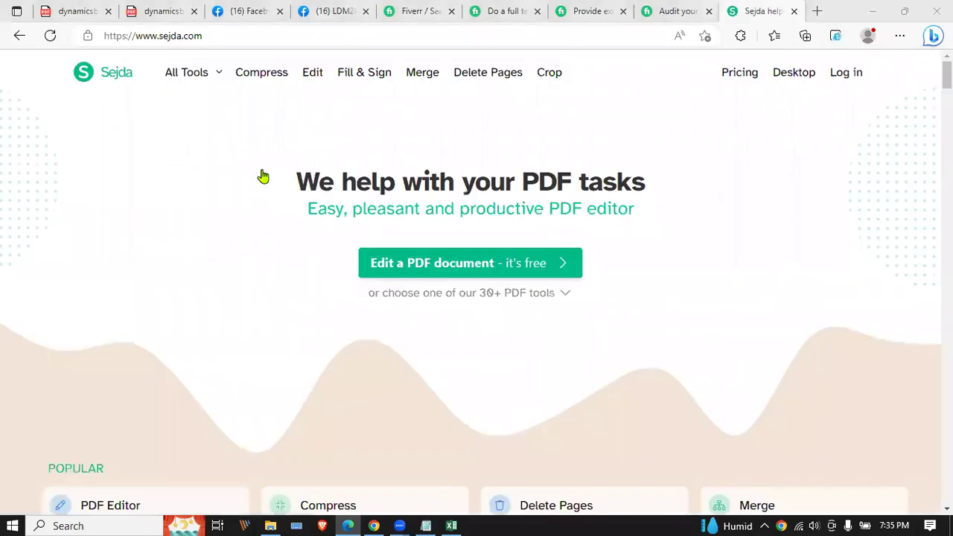
{"action": "left_click", "coordinate": [455, 262]}
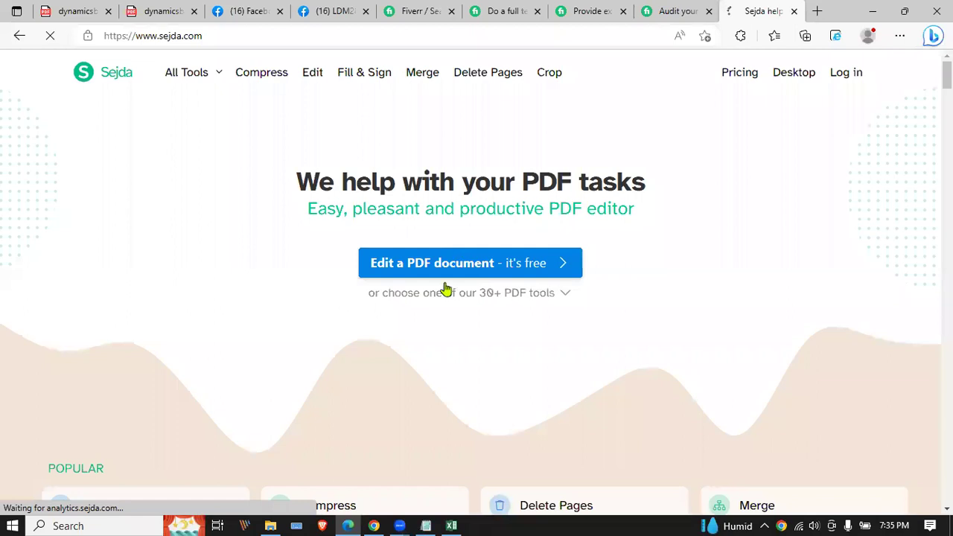
Step: Upload dynamicsbd.com_160396.pdf from Downloads and dismiss the unsupported features warning
{"action": "left_click", "coordinate": [447, 288]}
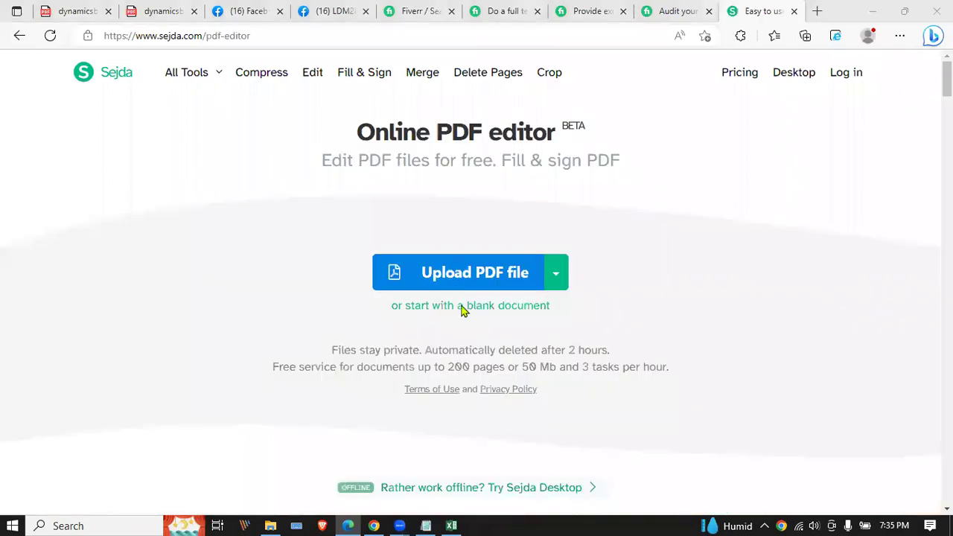
{"action": "left_click", "coordinate": [445, 266]}
{"action": "left_click", "coordinate": [449, 250]}
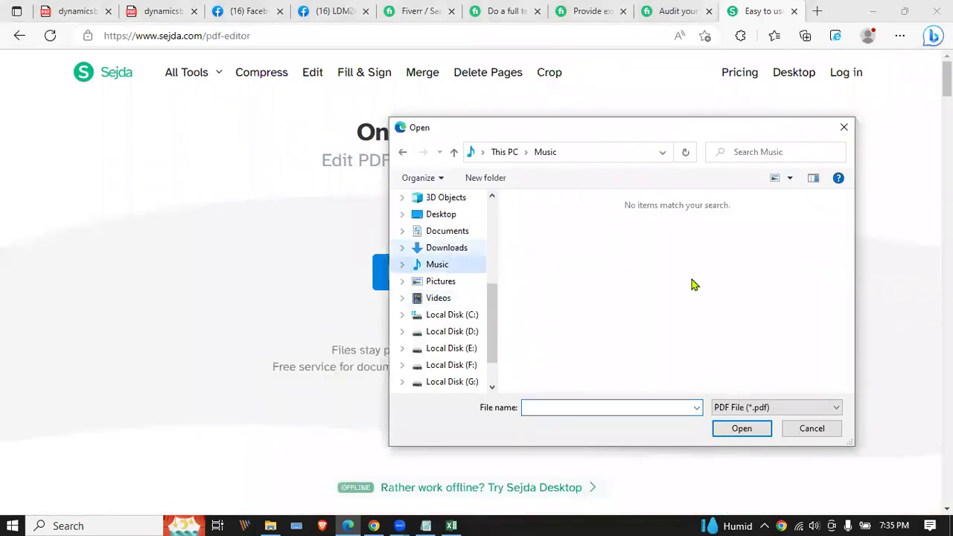
{"action": "scroll", "coordinate": [689, 285], "scroll_direction": "down", "scroll_amount": 10}
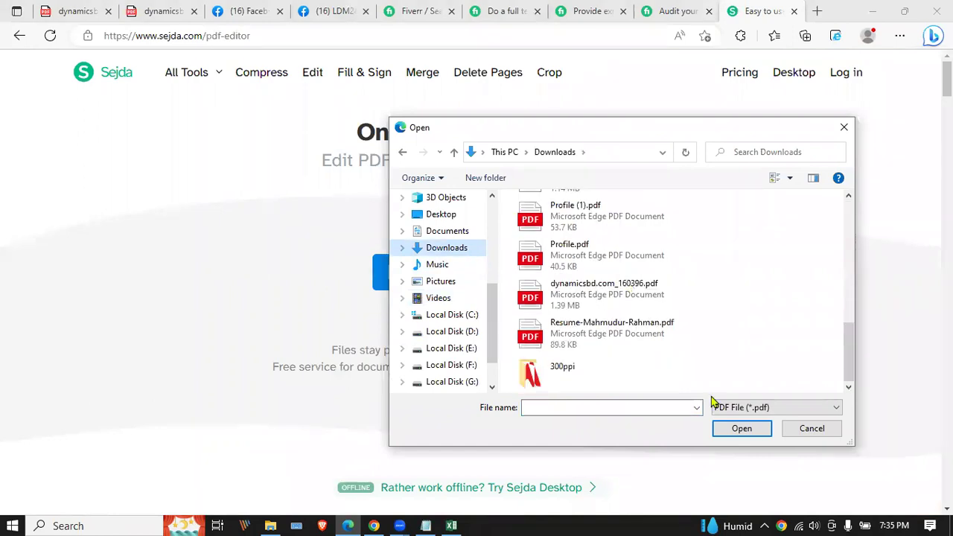
{"action": "key", "text": "d"}
{"action": "key", "text": "Return"}
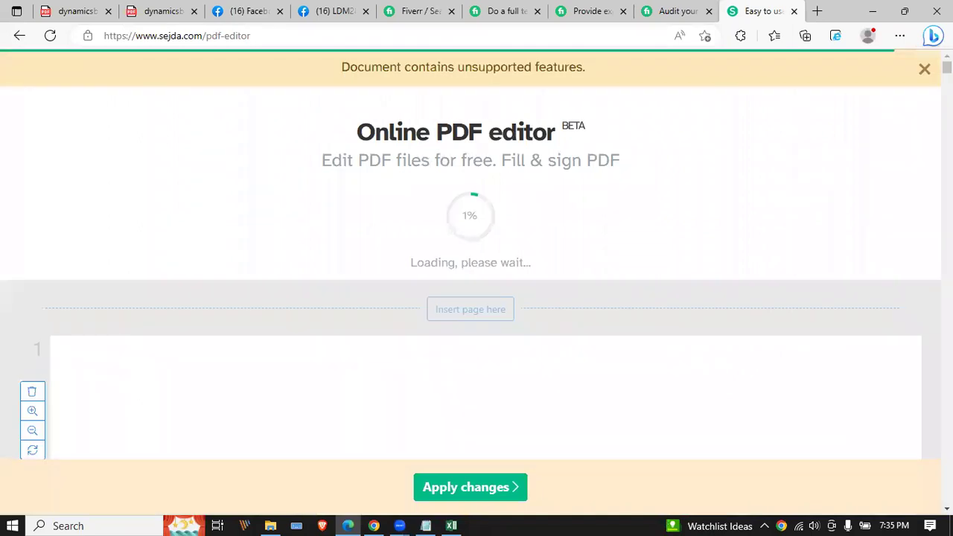
{"action": "left_click", "coordinate": [923, 70]}
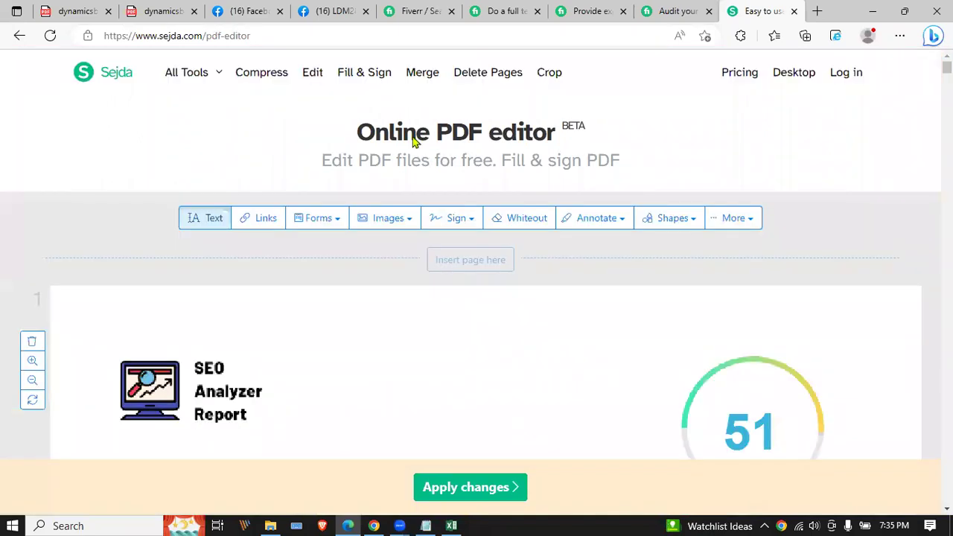
Step: Draw a white, borderless rectangle over the SEO Analyzer logo
{"action": "scroll", "coordinate": [536, 130], "scroll_direction": "down", "scroll_amount": 2}
{"action": "left_click", "coordinate": [671, 83]}
{"action": "left_click", "coordinate": [672, 137]}
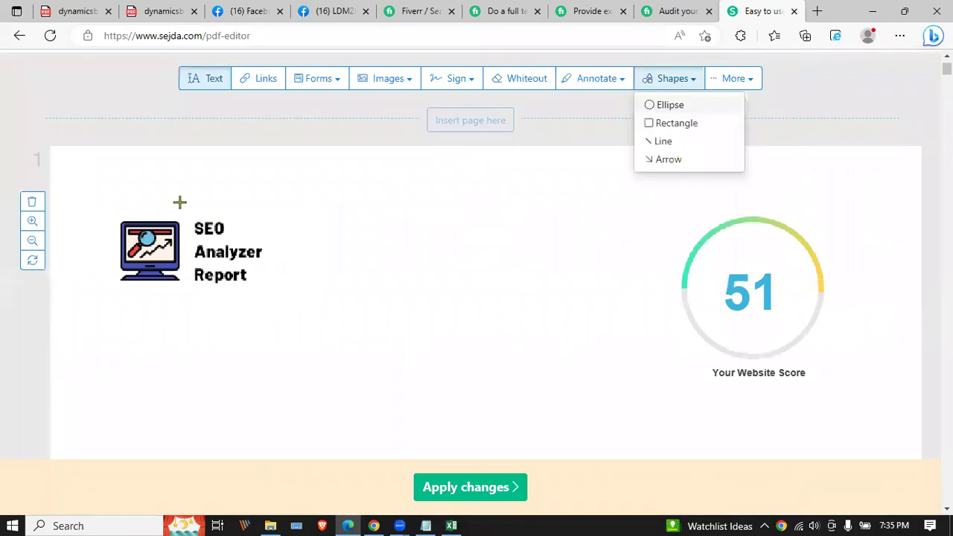
{"action": "left_click_drag", "start_coordinate": [295, 312], "coordinate": [299, 310]}
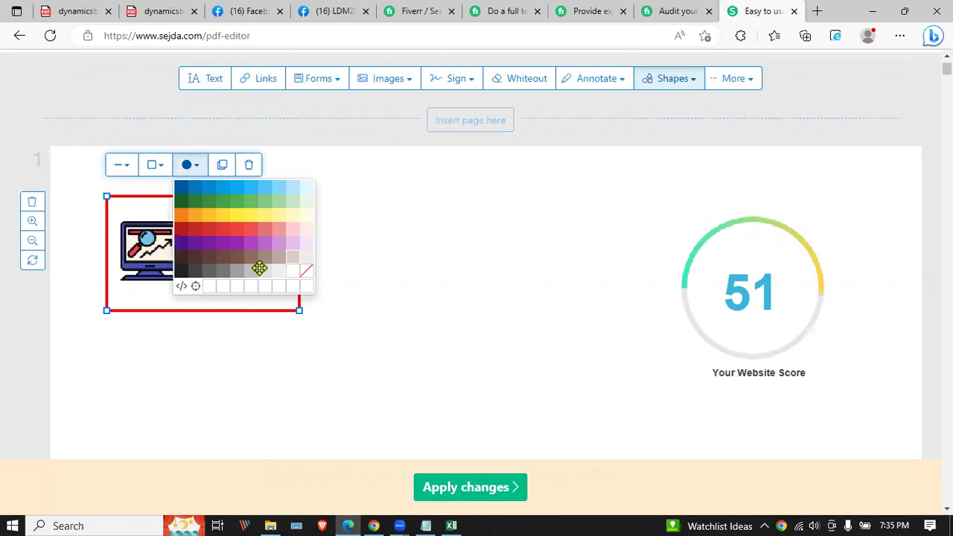
{"action": "left_click", "coordinate": [257, 266]}
{"action": "left_click", "coordinate": [160, 171]}
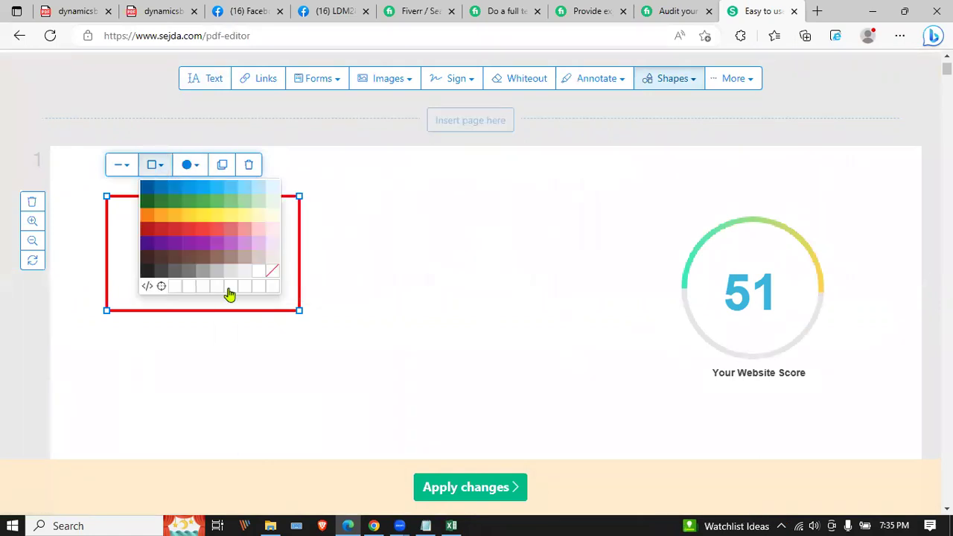
{"action": "left_click", "coordinate": [272, 270]}
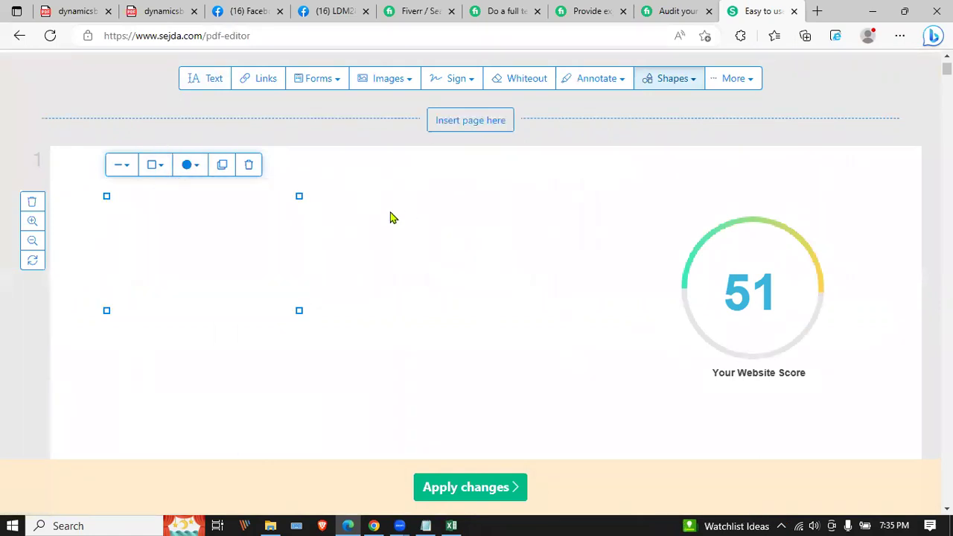
Step: Cover page 1's footer credit and SEO Analyzer logo with rectangles
{"action": "scroll", "coordinate": [389, 215], "scroll_direction": "down", "scroll_amount": 5}
{"action": "scroll", "coordinate": [381, 270], "scroll_direction": "down", "scroll_amount": 10}
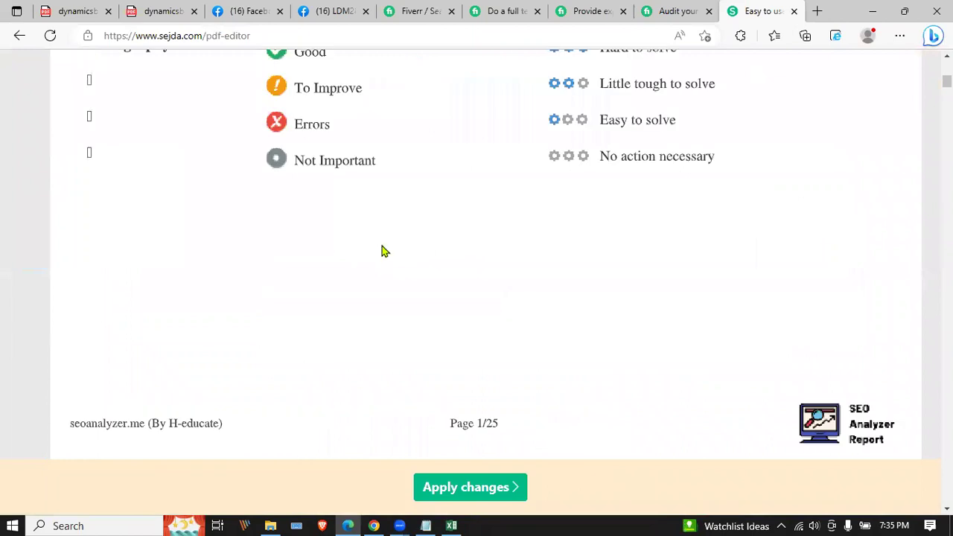
{"action": "scroll", "coordinate": [381, 270], "scroll_direction": "down", "scroll_amount": 3}
{"action": "left_click", "coordinate": [666, 112]}
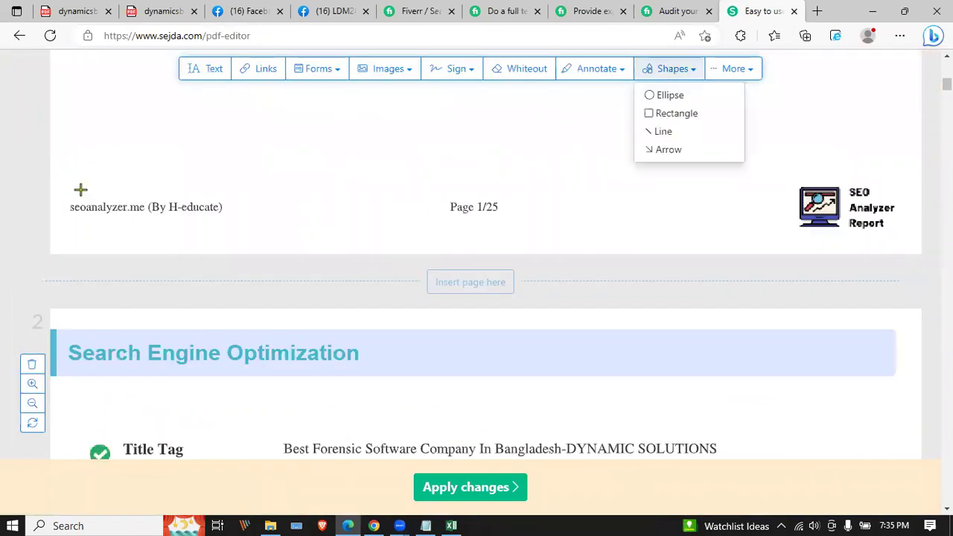
{"action": "left_click_drag", "start_coordinate": [130, 221], "coordinate": [247, 220]}
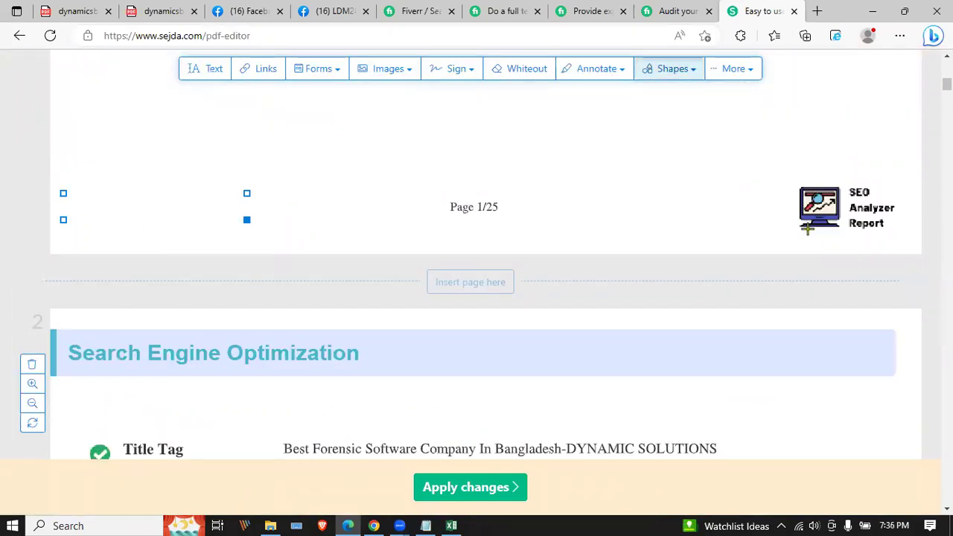
{"action": "left_click", "coordinate": [566, 152]}
Step: Cover page 2's seoanalyzer.me footer credit and logo with rectangles, then apply the changes
{"action": "scroll", "coordinate": [567, 151], "scroll_direction": "down", "scroll_amount": 5}
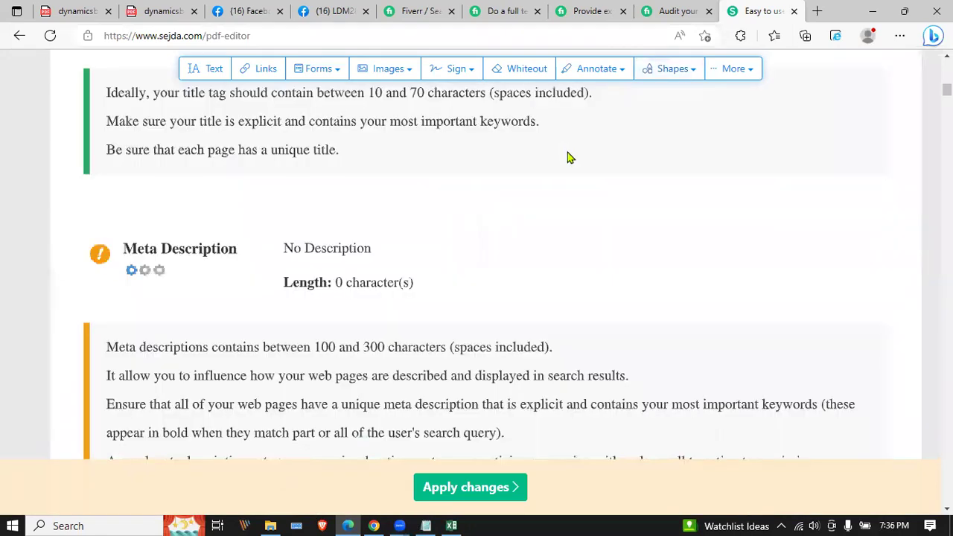
{"action": "scroll", "coordinate": [568, 158], "scroll_direction": "down", "scroll_amount": 5}
{"action": "scroll", "coordinate": [568, 153], "scroll_direction": "up", "scroll_amount": 10}
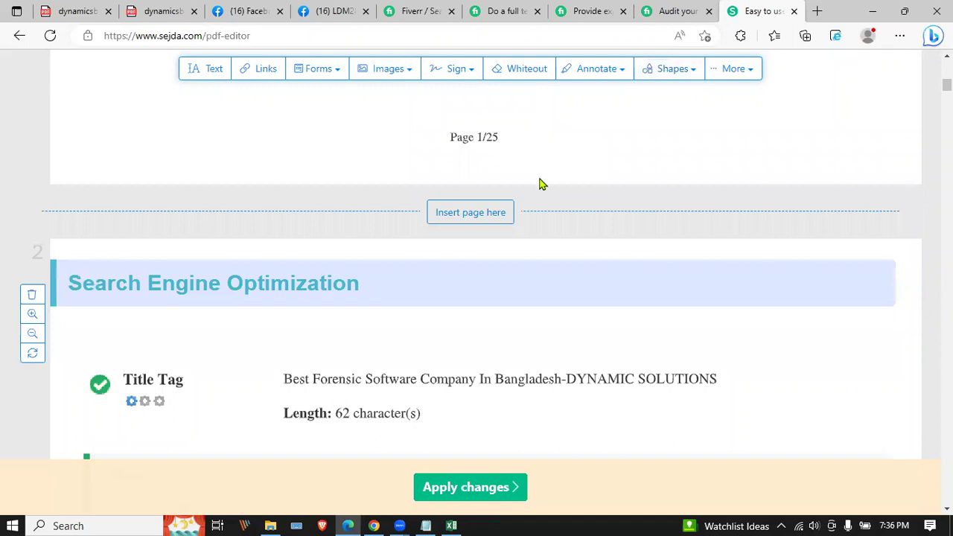
{"action": "scroll", "coordinate": [291, 236], "scroll_direction": "down", "scroll_amount": 1}
{"action": "scroll", "coordinate": [289, 236], "scroll_direction": "down", "scroll_amount": 2}
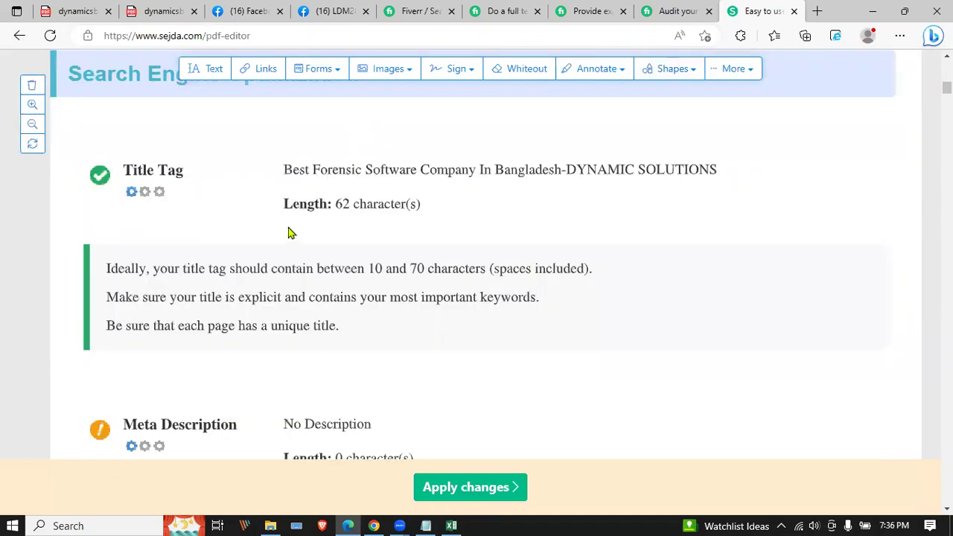
{"action": "scroll", "coordinate": [291, 232], "scroll_direction": "down", "scroll_amount": 10}
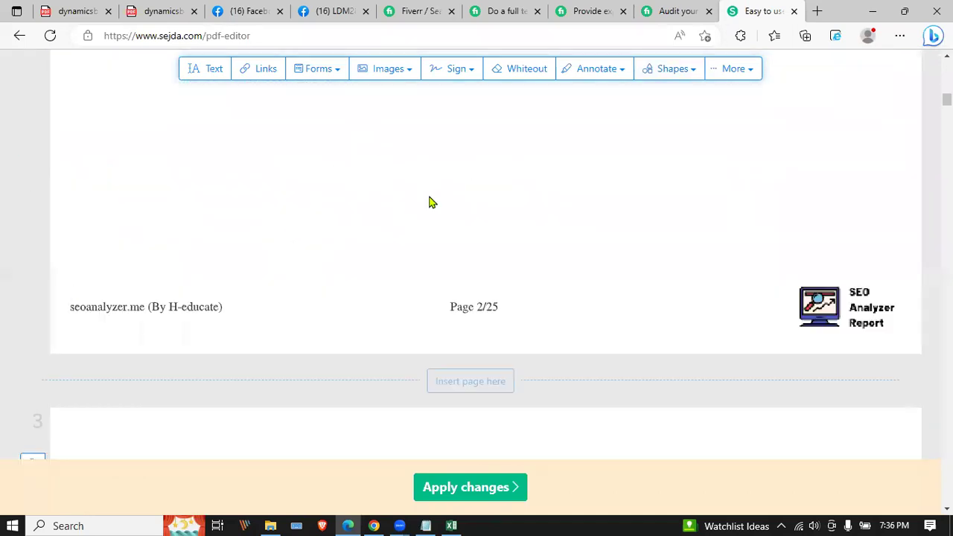
{"action": "left_click", "coordinate": [667, 71]}
{"action": "left_click", "coordinate": [674, 113]}
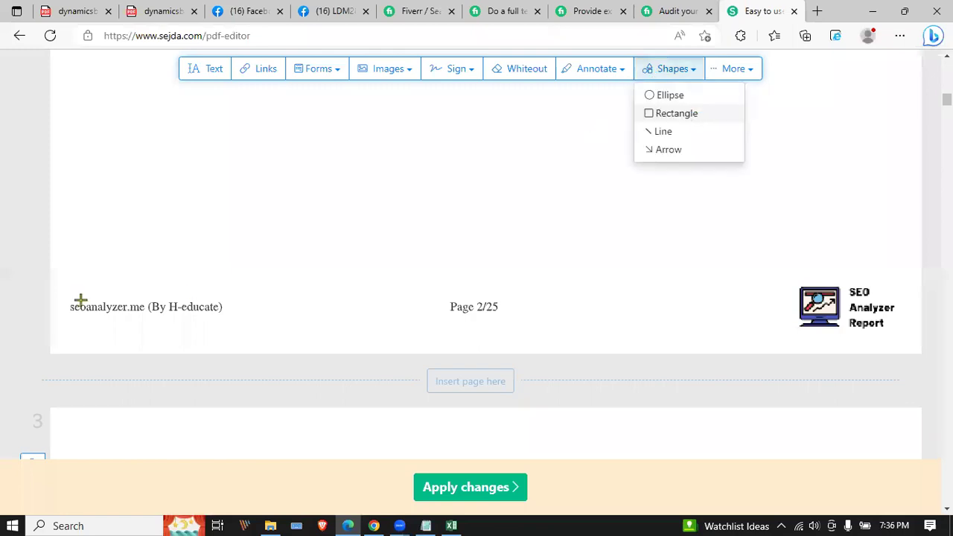
{"action": "left_click_drag", "start_coordinate": [221, 319], "coordinate": [227, 321]}
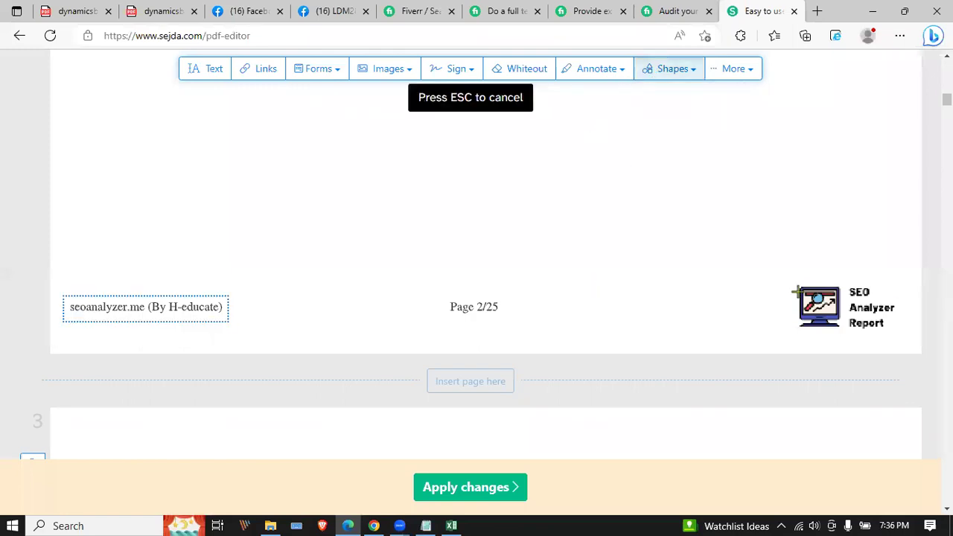
{"action": "left_click_drag", "start_coordinate": [898, 339], "coordinate": [784, 275]}
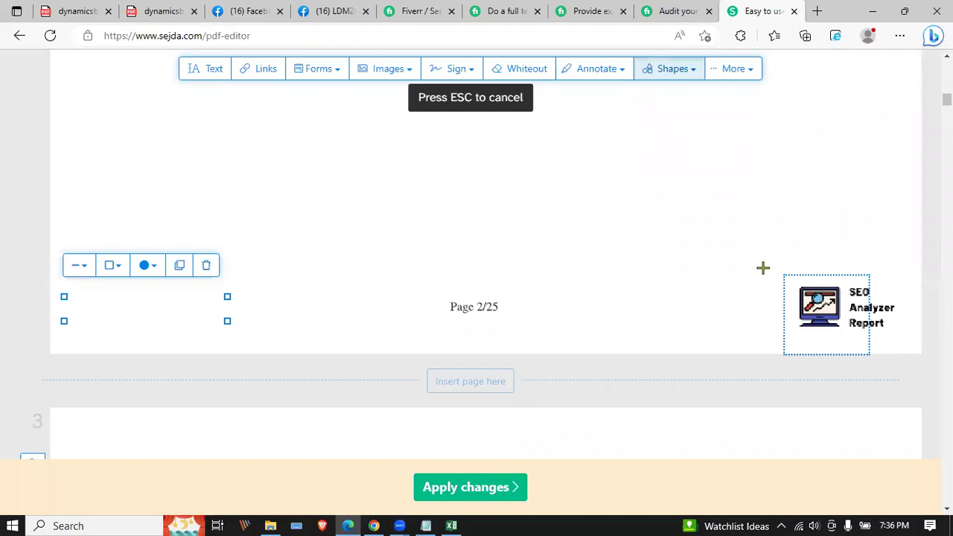
{"action": "left_click", "coordinate": [467, 485]}
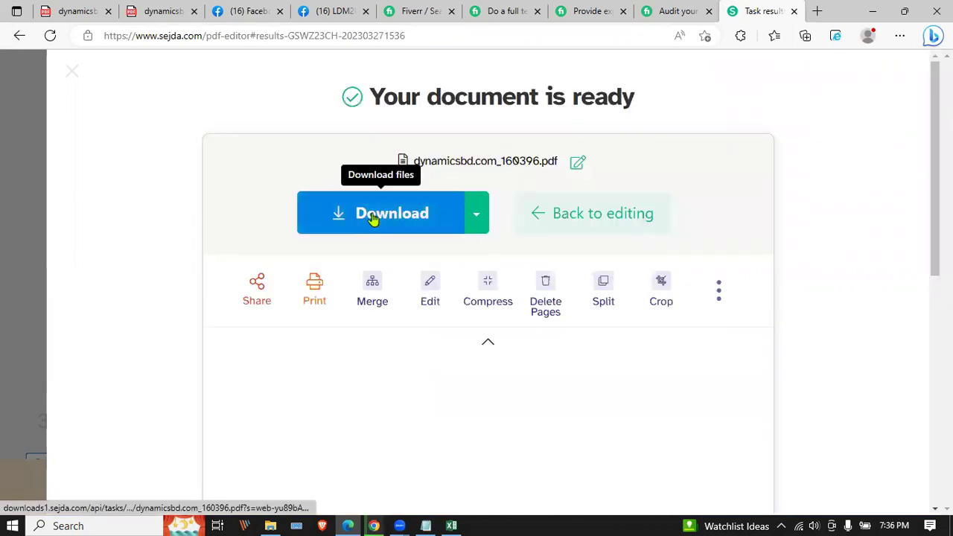
Step: Download the edited report and bring up Chrome's Save As dialog for dynamicsbd.com_160396 (1).pdf
{"action": "left_click", "coordinate": [374, 216]}
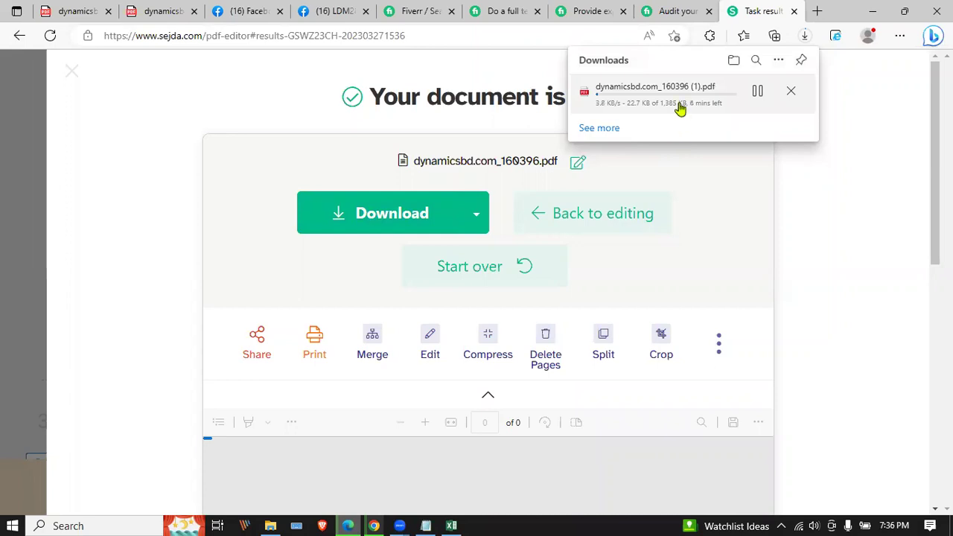
{"action": "left_click", "coordinate": [374, 524]}
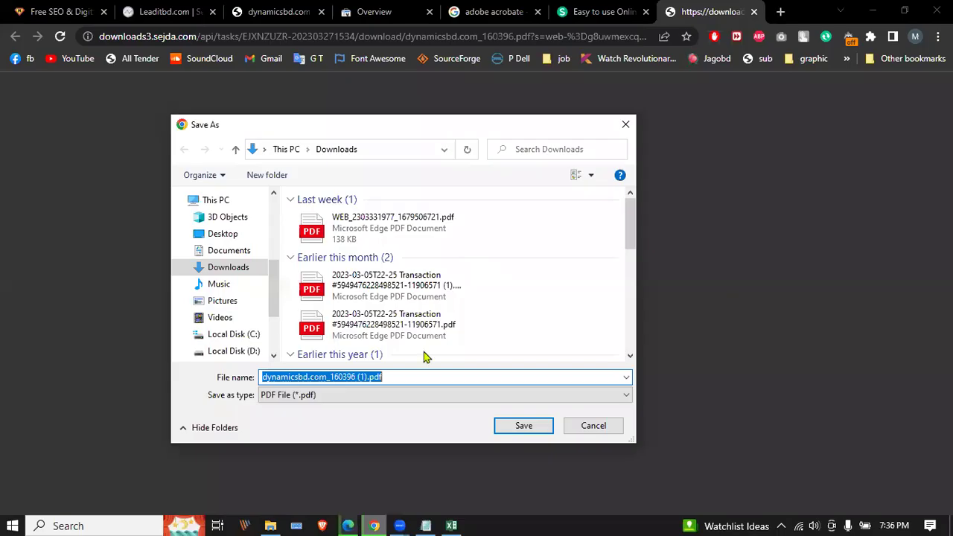
Step: Save the report PDF to Downloads and minimize Chrome
{"action": "left_click", "coordinate": [520, 430]}
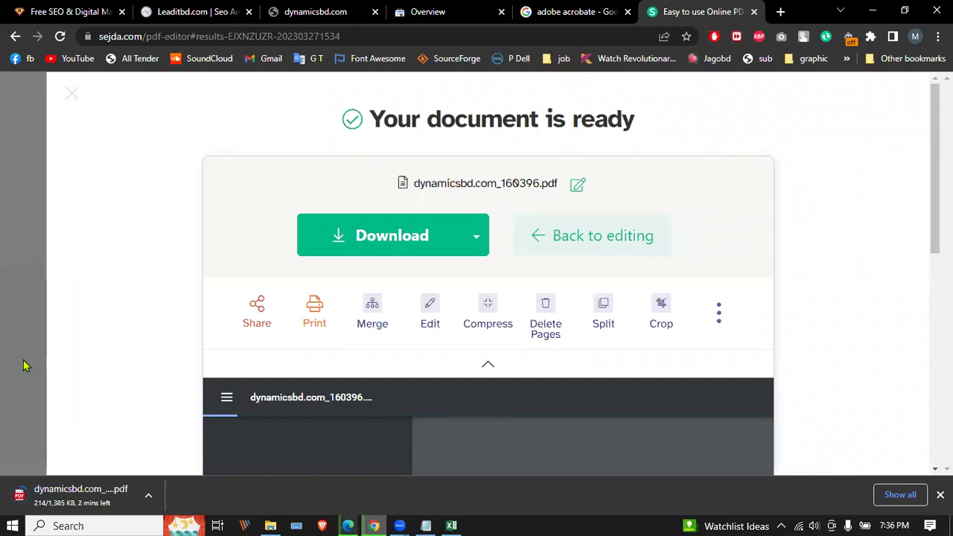
{"action": "left_click", "coordinate": [367, 523]}
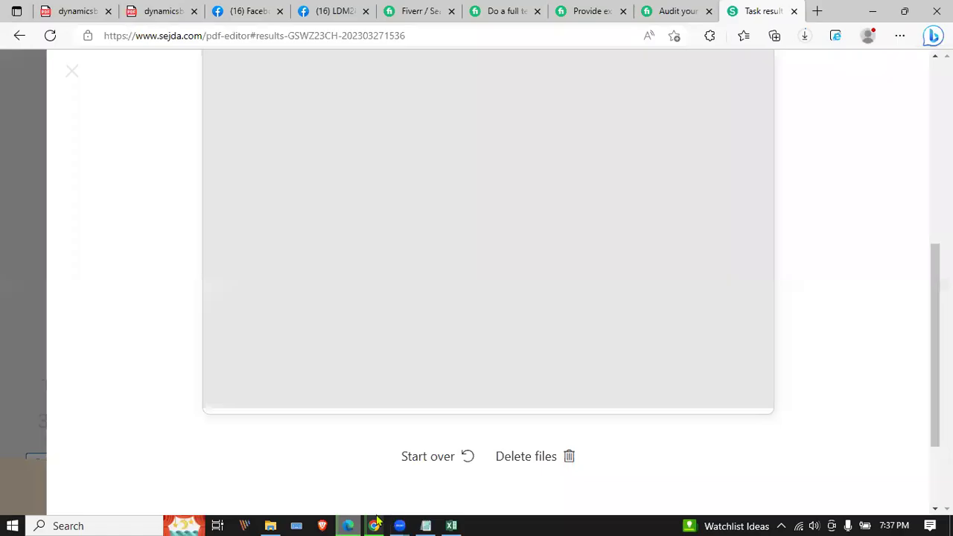
Step: Restore the Chrome window showing Sejda's 'Your document is ready' page
{"action": "left_click", "coordinate": [376, 523]}
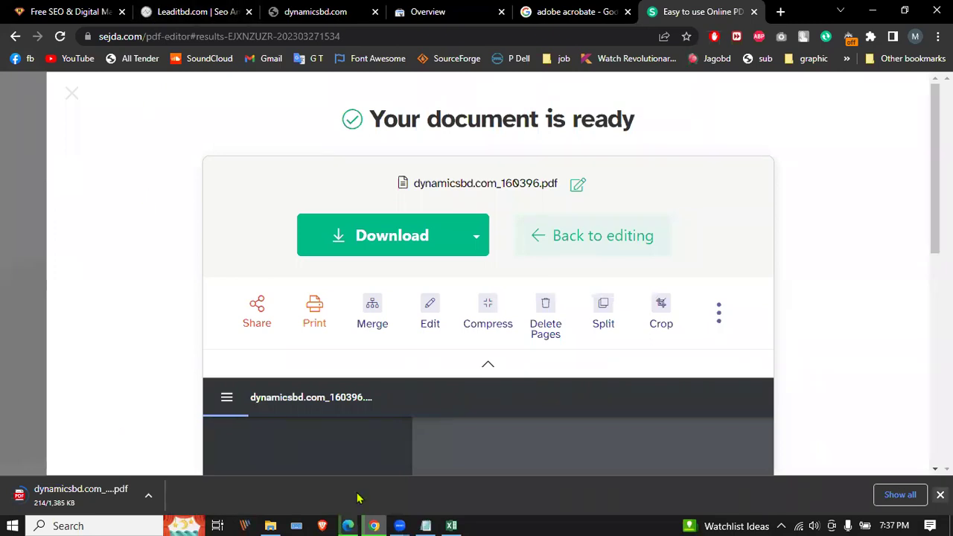
Step: Check Edge's recent downloads for the stalled report and close Chrome with Alt+F4
{"action": "left_click", "coordinate": [347, 523]}
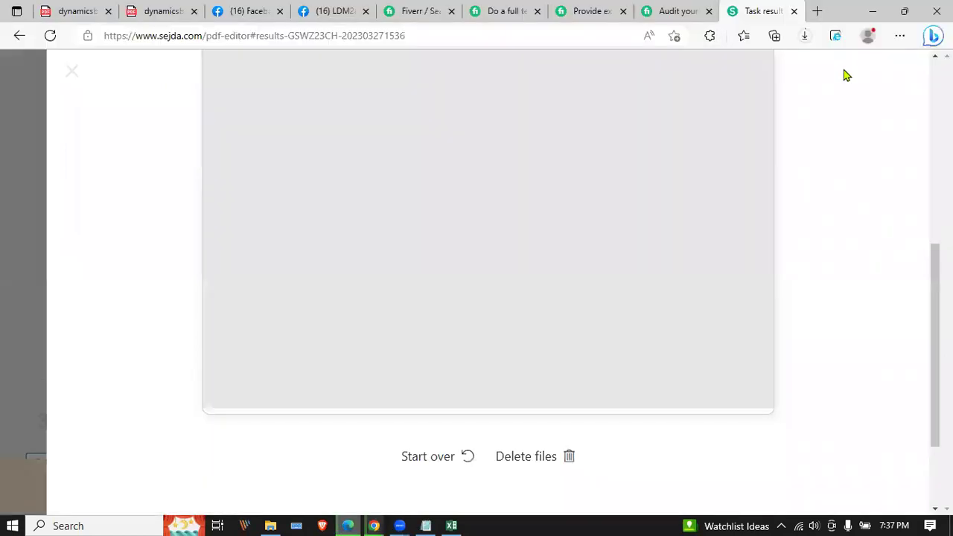
{"action": "left_click", "coordinate": [804, 41]}
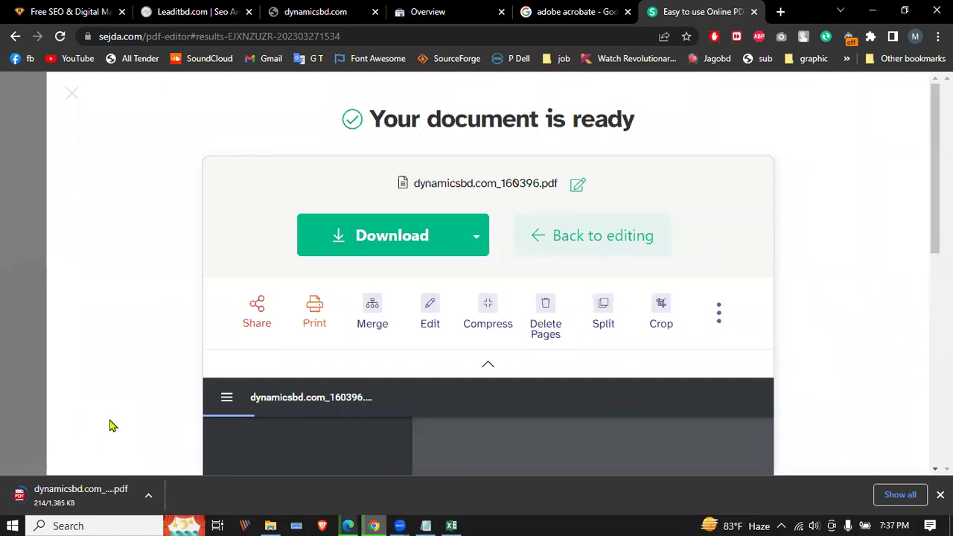
{"action": "scroll", "coordinate": [113, 428], "scroll_direction": "down", "scroll_amount": 3}
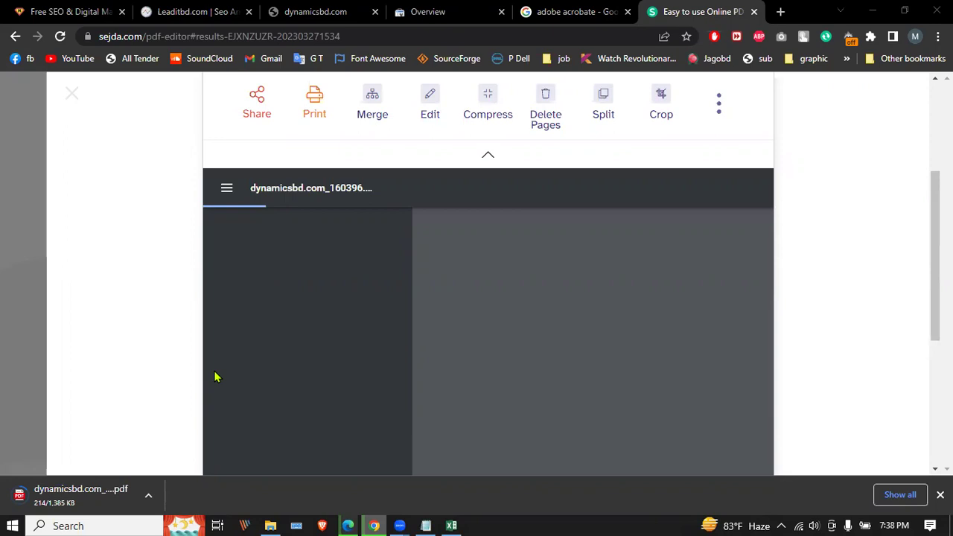
{"action": "key", "text": "alt+F4"}
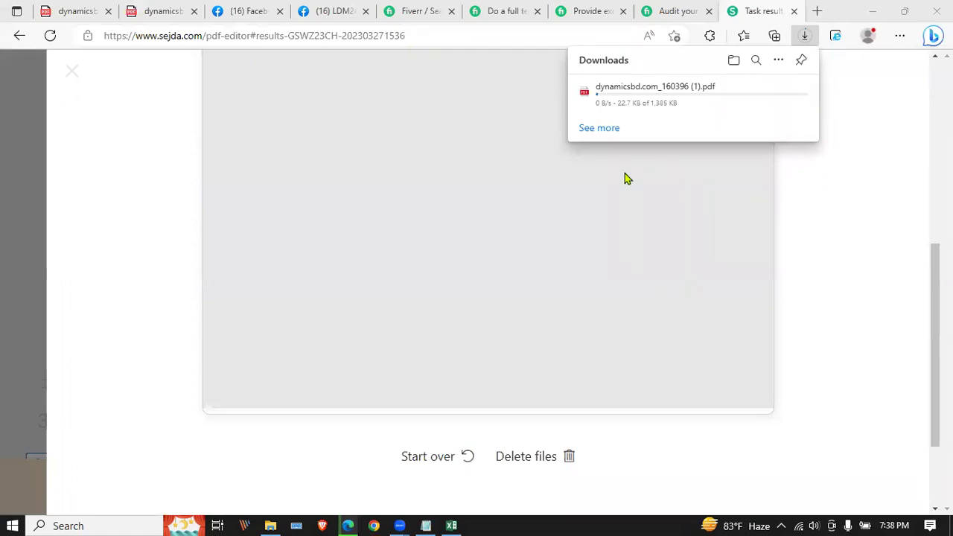
Step: Review Edge's full downloads list, then return to Sejda's results page
{"action": "left_click", "coordinate": [595, 130]}
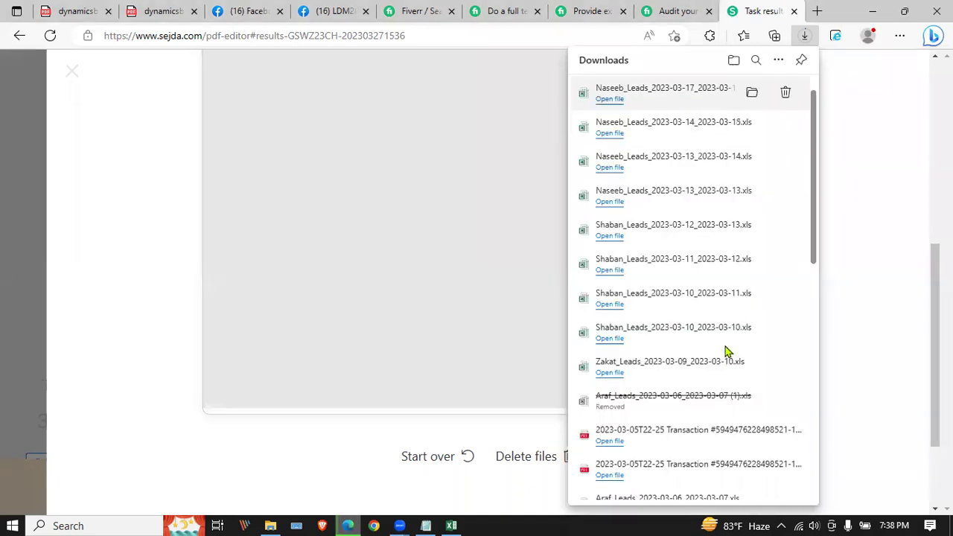
{"action": "scroll", "coordinate": [728, 356], "scroll_direction": "down", "scroll_amount": 10}
{"action": "scroll", "coordinate": [723, 335], "scroll_direction": "down", "scroll_amount": 10}
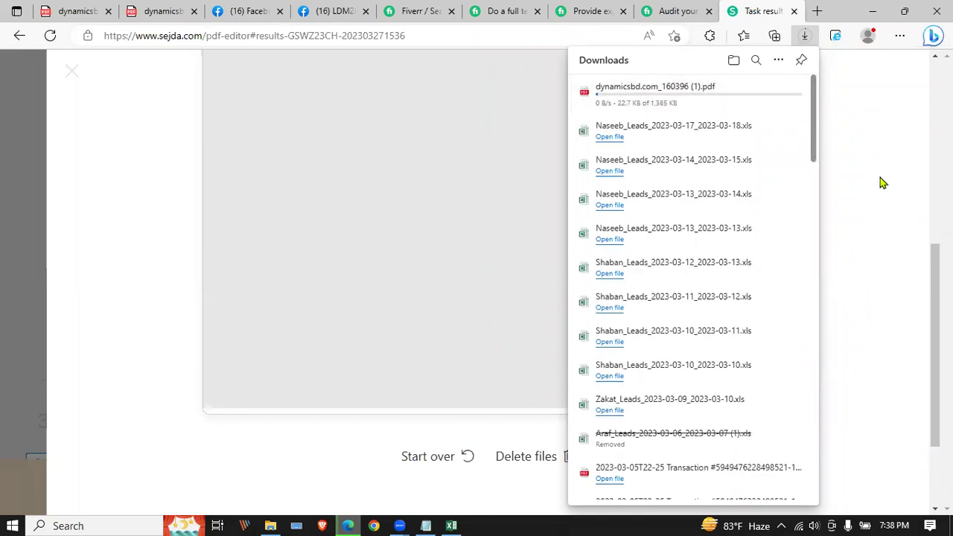
{"action": "left_click", "coordinate": [374, 524]}
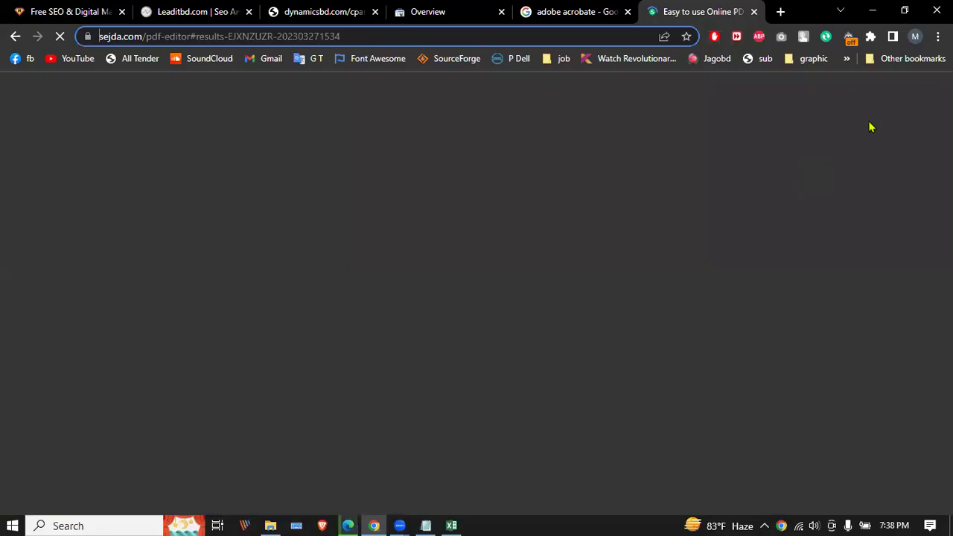
{"action": "key", "text": "alt+Tab"}
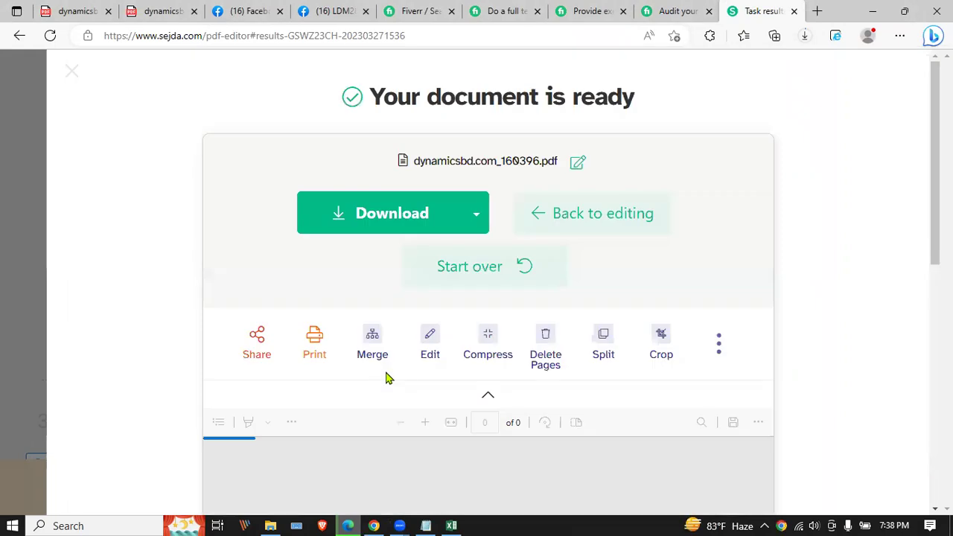
{"action": "scroll", "coordinate": [385, 377], "scroll_direction": "down", "scroll_amount": 3}
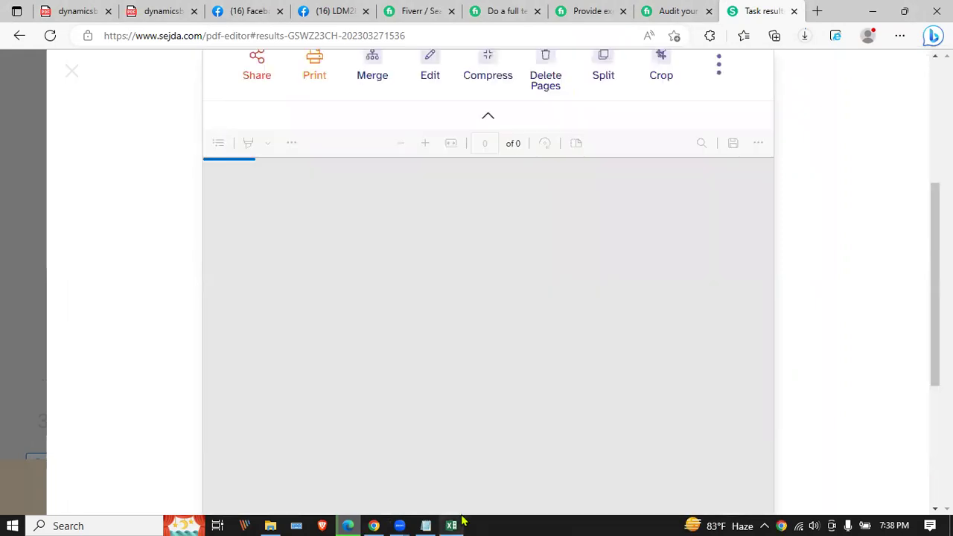
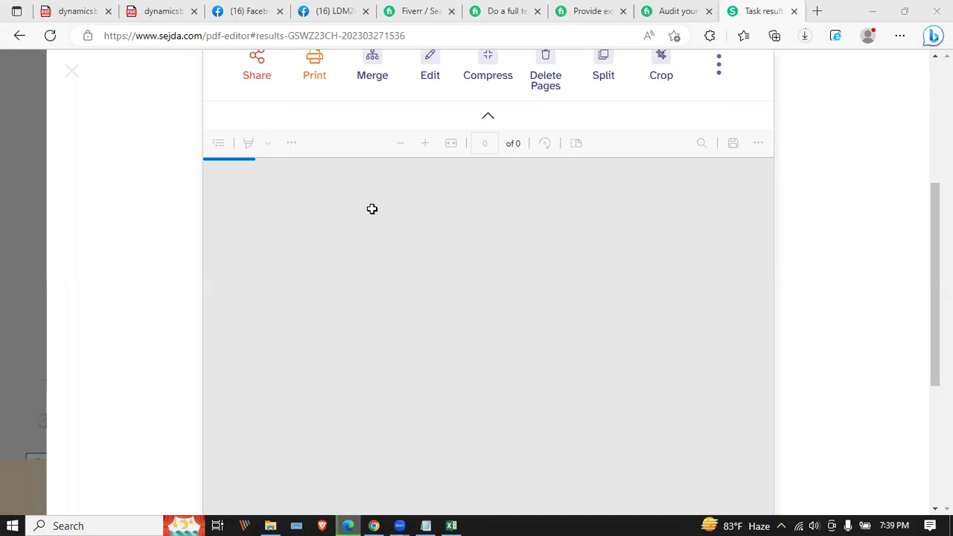
Step: Bring the SEO Audit workbook to the front and scroll through its checklist
{"action": "key", "text": "alt+Tab"}
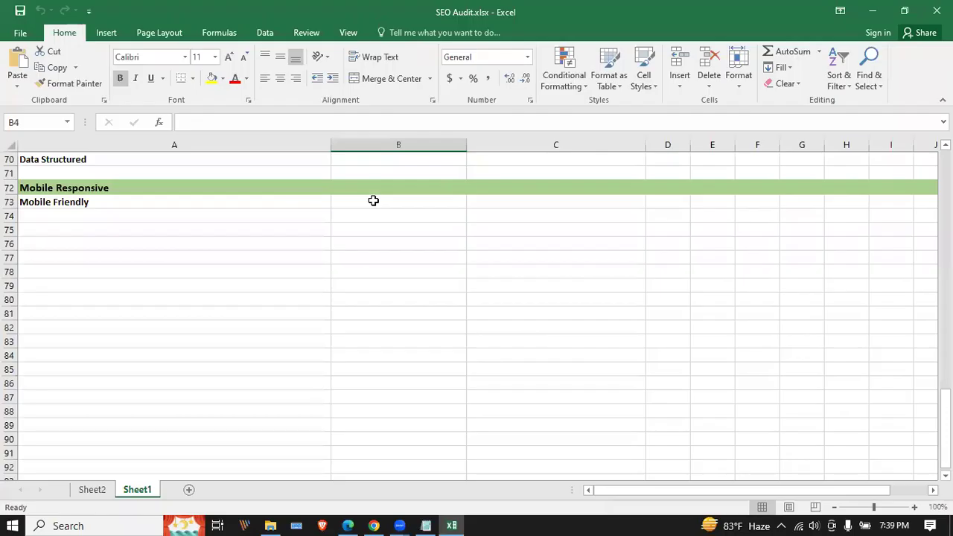
{"action": "scroll", "coordinate": [373, 200], "scroll_direction": "up", "scroll_amount": 20}
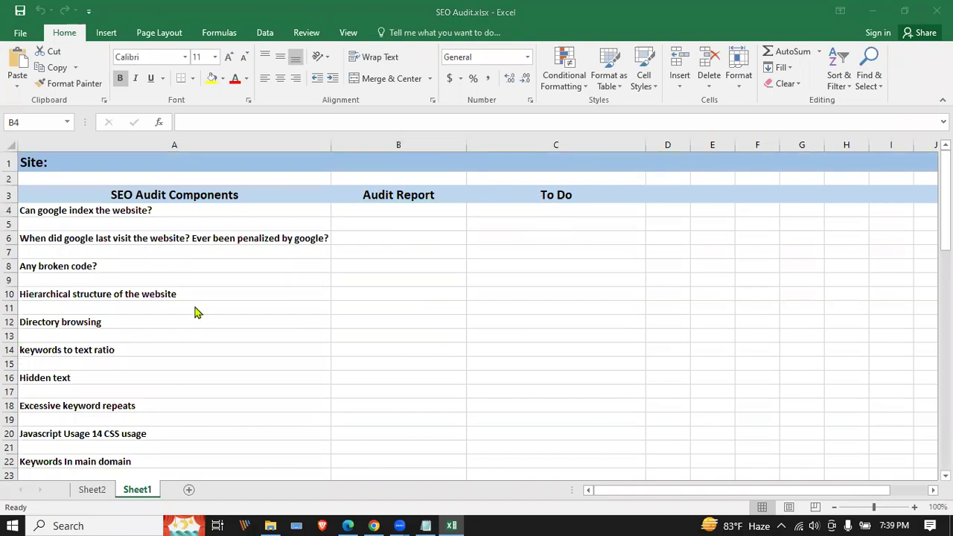
{"action": "scroll", "coordinate": [195, 312], "scroll_direction": "down", "scroll_amount": 11}
{"action": "scroll", "coordinate": [196, 313], "scroll_direction": "up", "scroll_amount": 2}
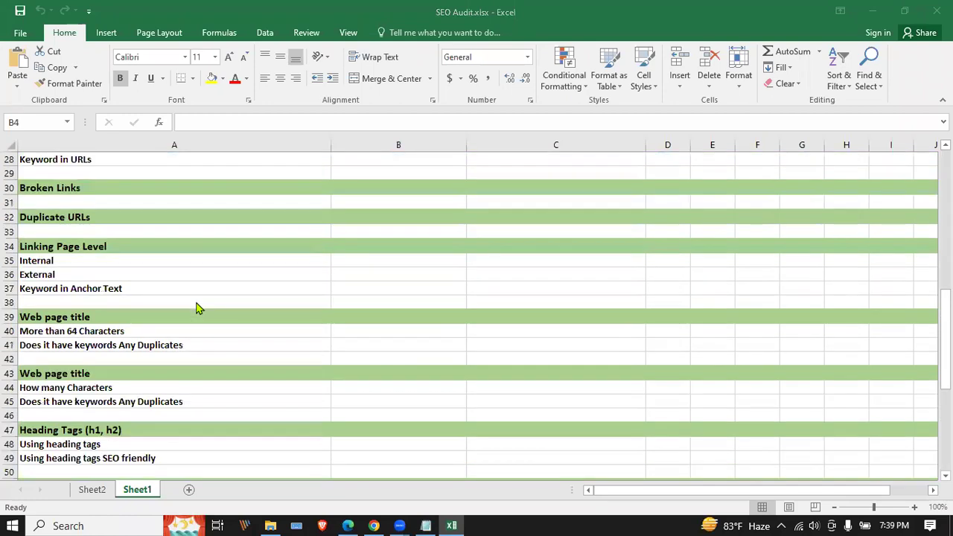
{"action": "scroll", "coordinate": [197, 307], "scroll_direction": "up", "scroll_amount": 9}
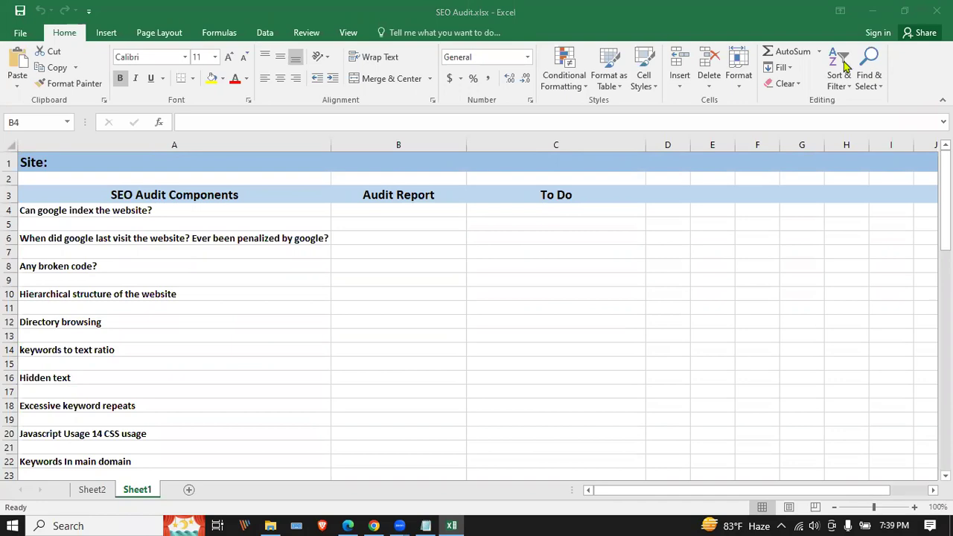
Step: Glance at Sejda in Edge, recheck the workbook, then show Chrome's Sejda results page
{"action": "left_click", "coordinate": [347, 525]}
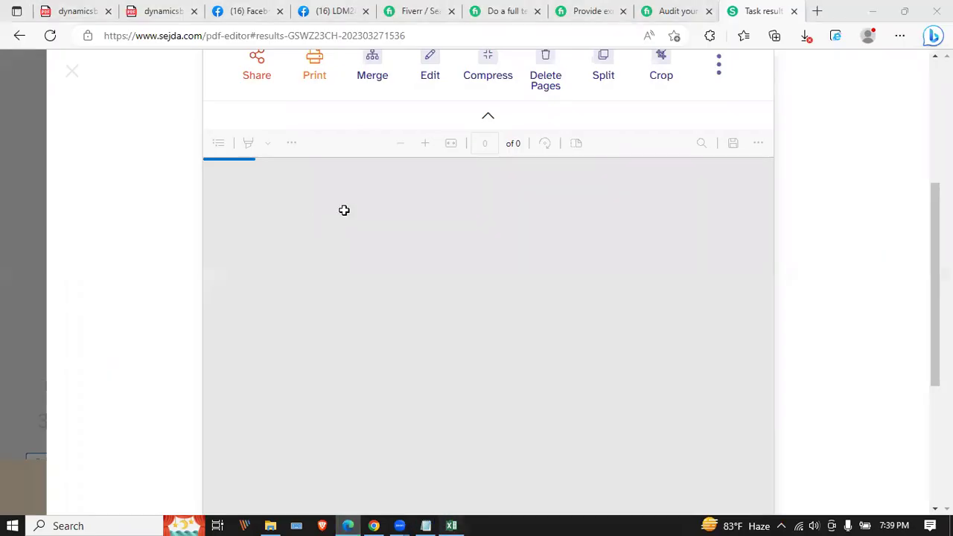
{"action": "key", "text": "alt+Tab"}
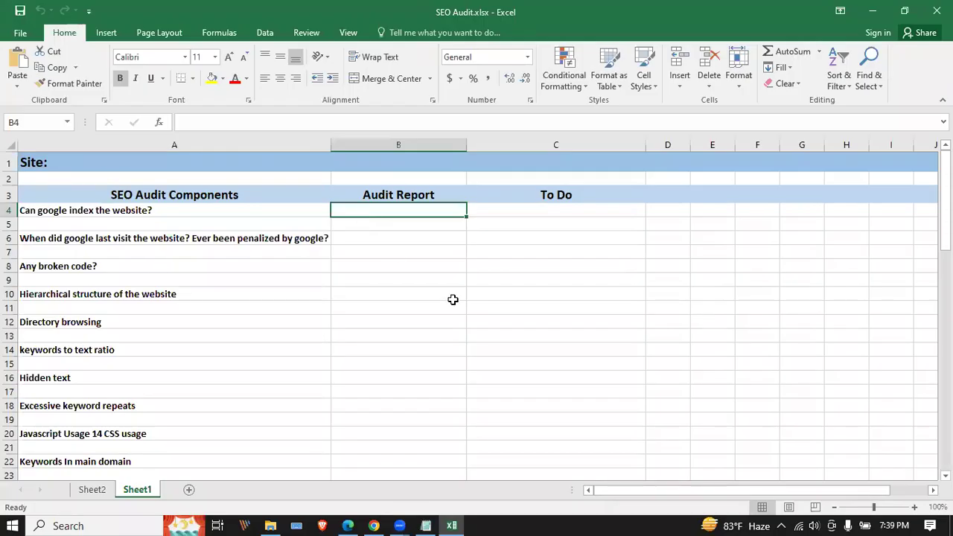
{"action": "scroll", "coordinate": [452, 299], "scroll_direction": "down", "scroll_amount": 6}
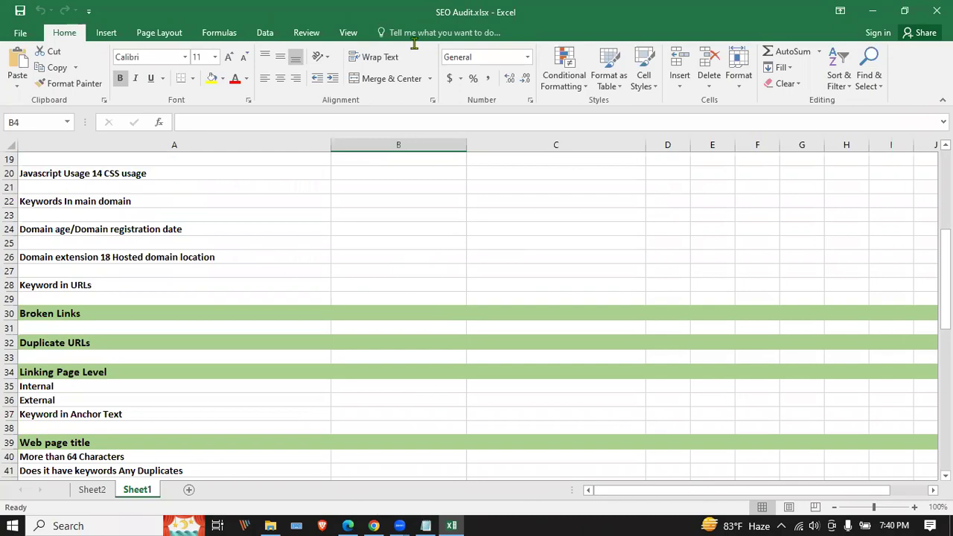
{"action": "key", "text": "alt+Tab"}
{"action": "scroll", "coordinate": [389, 330], "scroll_direction": "up", "scroll_amount": 5}
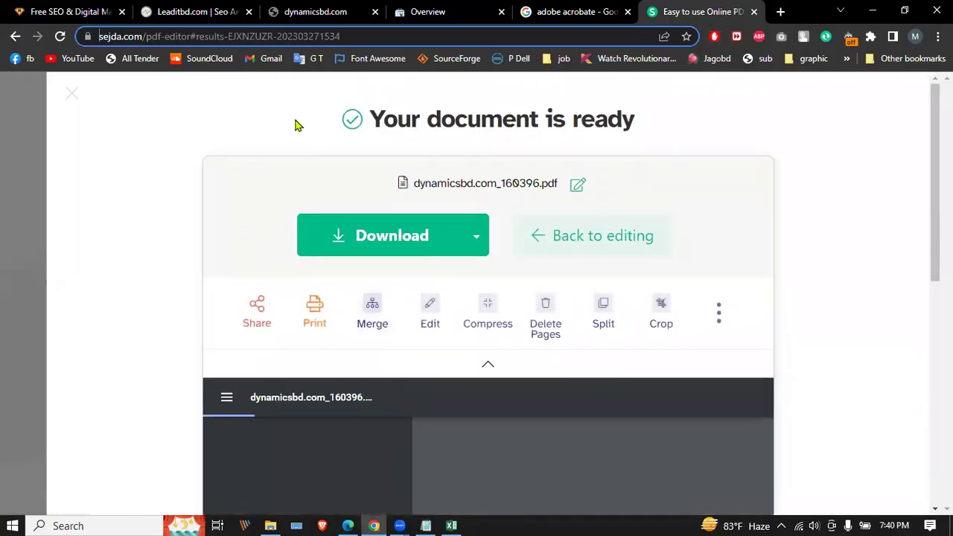
Step: Start a new post in the LDM28 Facebook group with a file attachment
{"action": "left_click", "coordinate": [348, 526]}
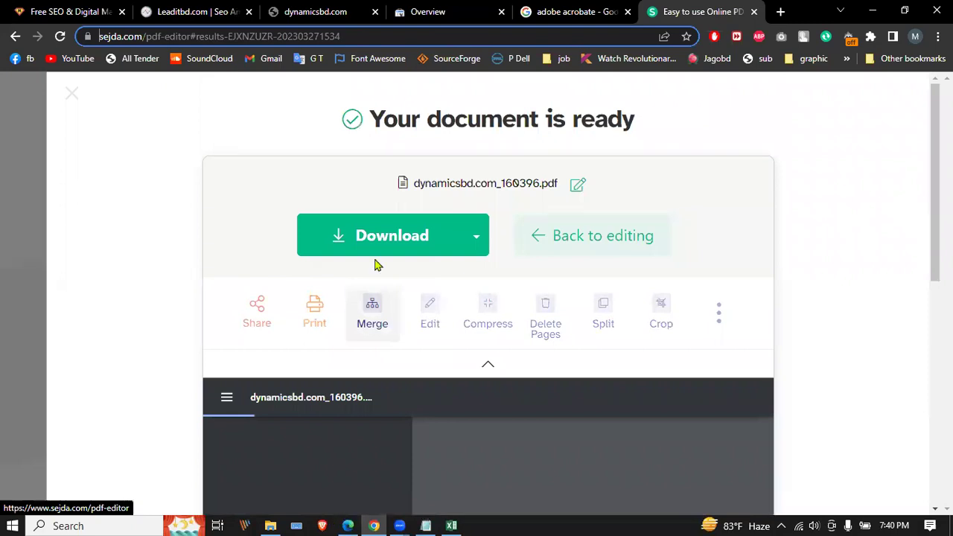
{"action": "left_click", "coordinate": [339, 11]}
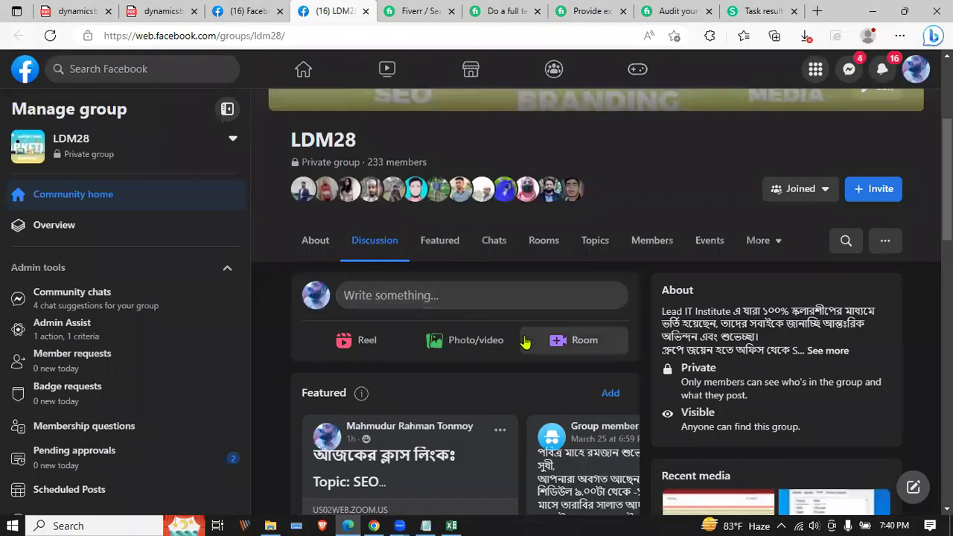
{"action": "left_click", "coordinate": [546, 303]}
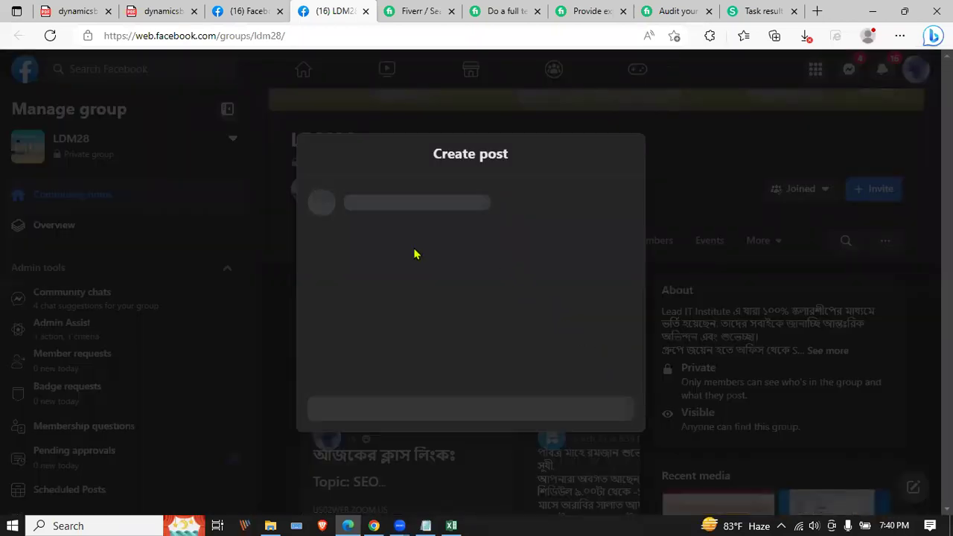
{"action": "left_click", "coordinate": [620, 396]}
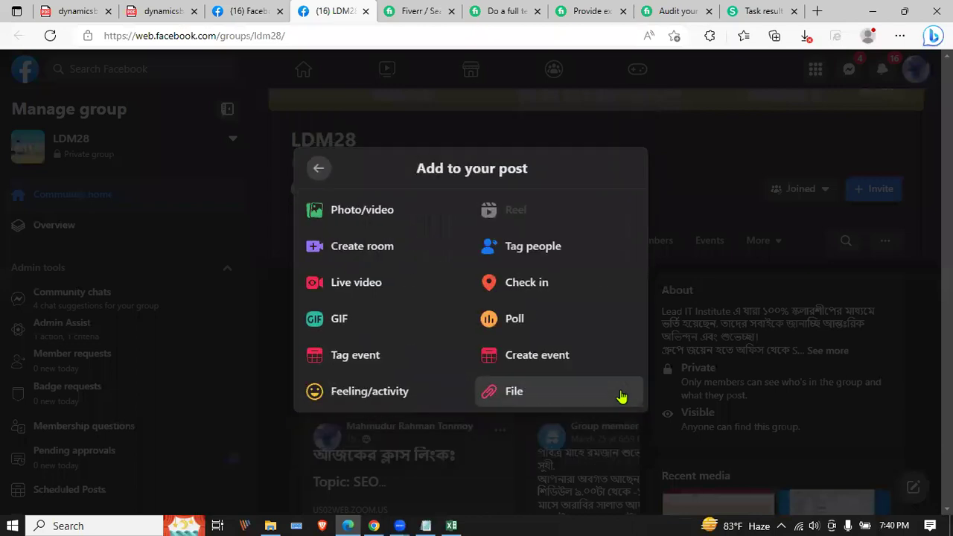
{"action": "left_click", "coordinate": [527, 386]}
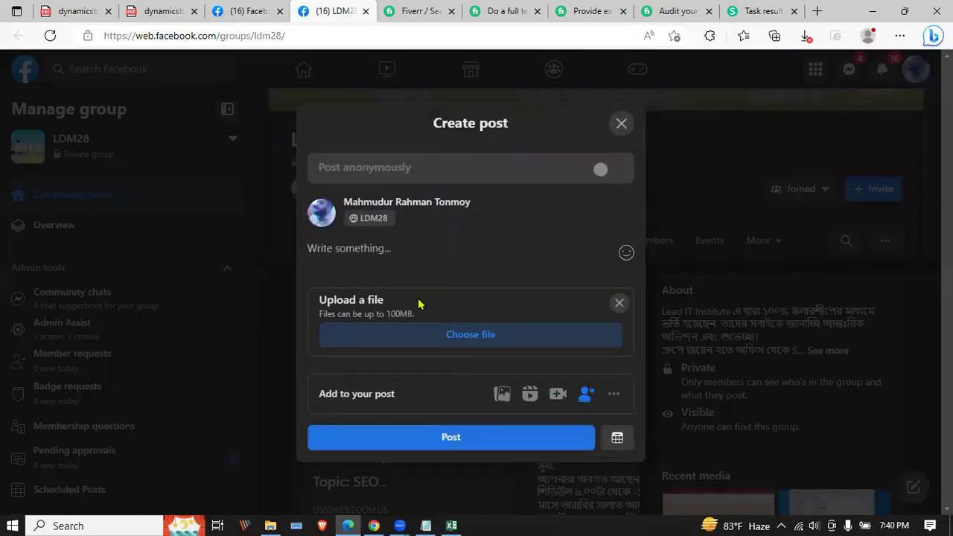
Step: Browse to G:\Lead IT Class\Slide\seo and select SEO Audit.xlsx for upload
{"action": "left_click", "coordinate": [486, 342]}
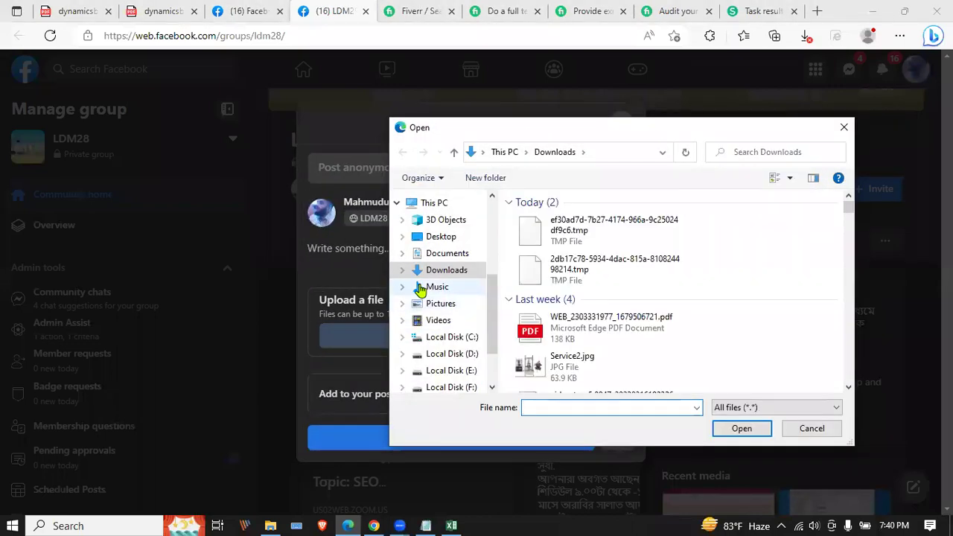
{"action": "scroll", "coordinate": [421, 290], "scroll_direction": "down", "scroll_amount": 1}
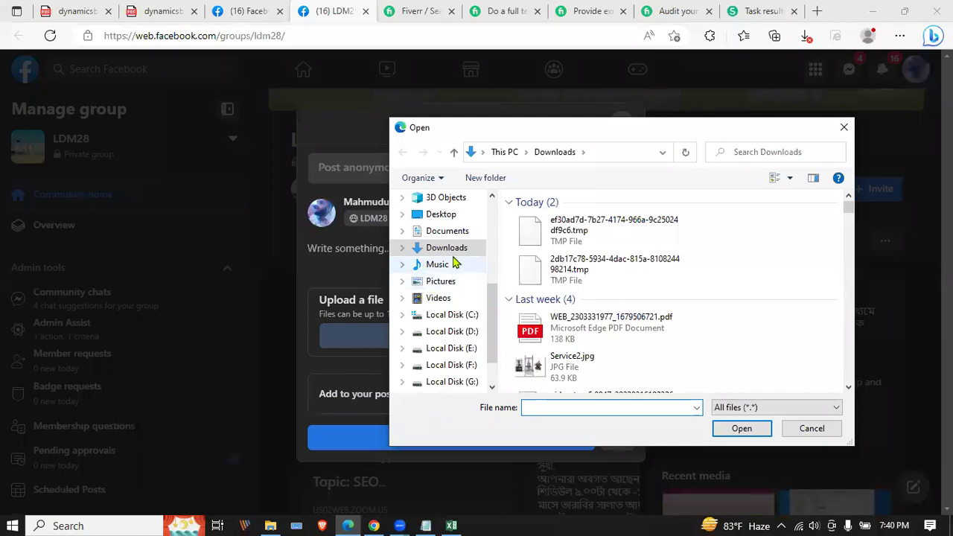
{"action": "scroll", "coordinate": [451, 256], "scroll_direction": "down", "scroll_amount": 1}
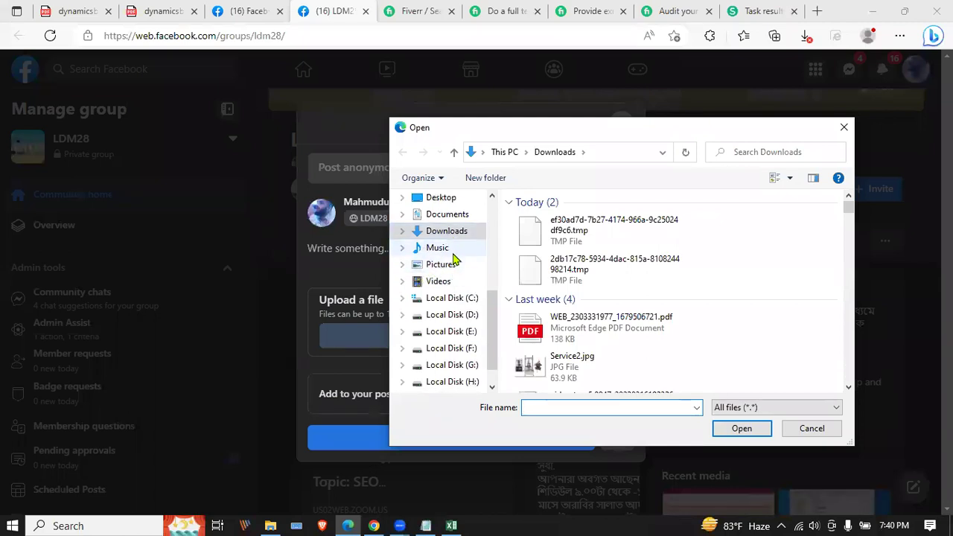
{"action": "left_click", "coordinate": [452, 367]}
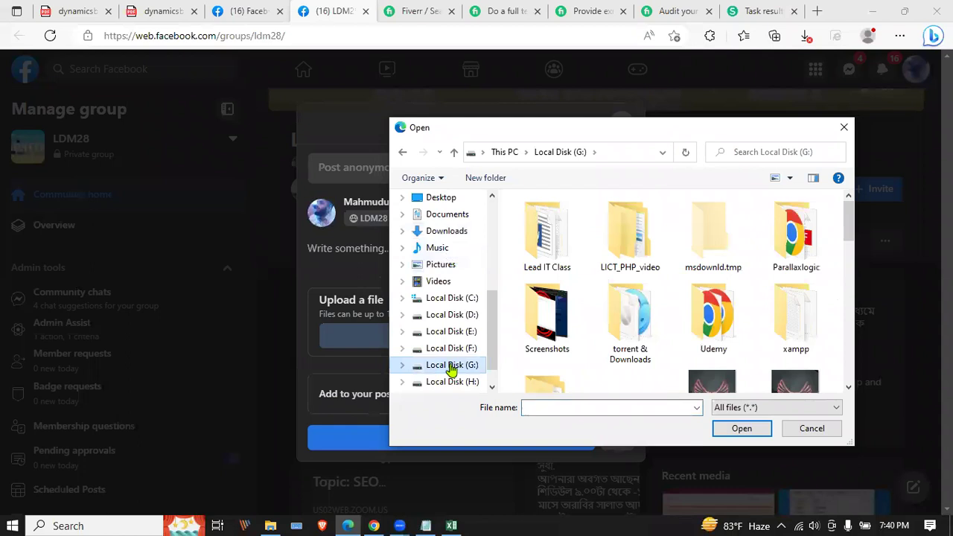
{"action": "double_click", "coordinate": [570, 225]}
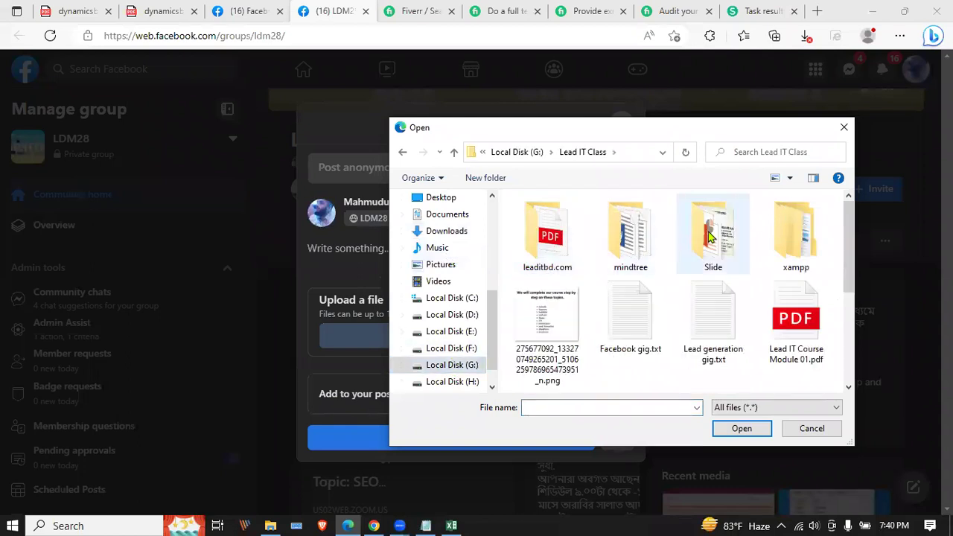
{"action": "double_click", "coordinate": [712, 235]}
{"action": "double_click", "coordinate": [810, 241]}
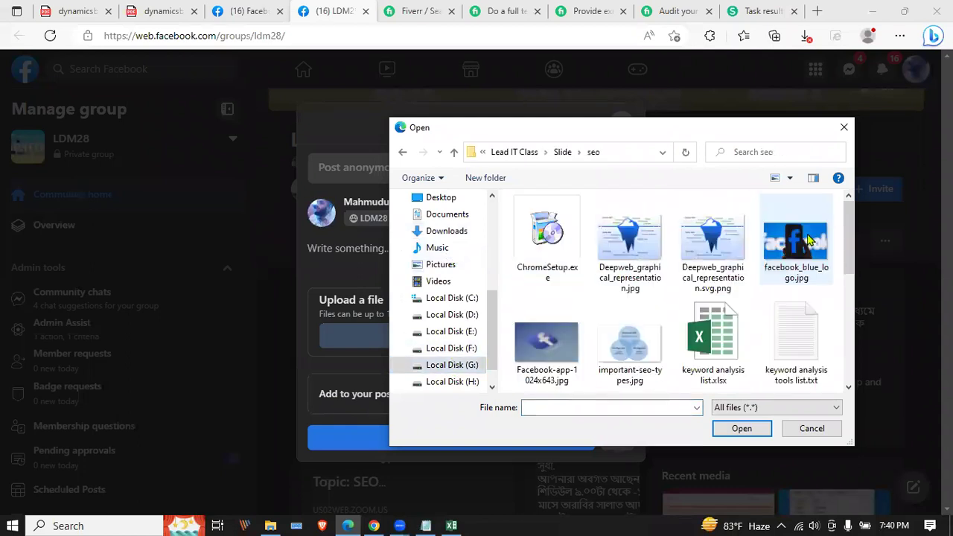
{"action": "scroll", "coordinate": [719, 253], "scroll_direction": "down", "scroll_amount": 1}
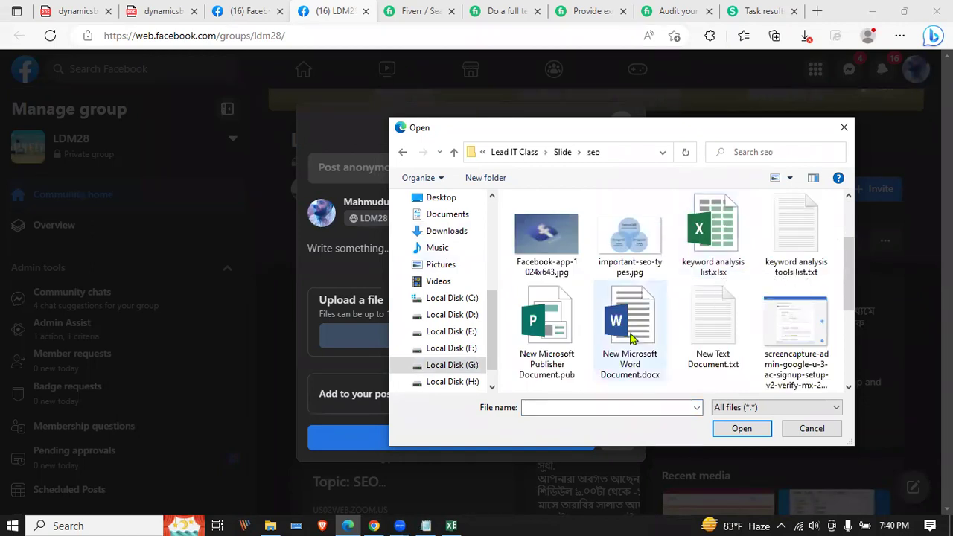
{"action": "scroll", "coordinate": [719, 260], "scroll_direction": "down", "scroll_amount": 1}
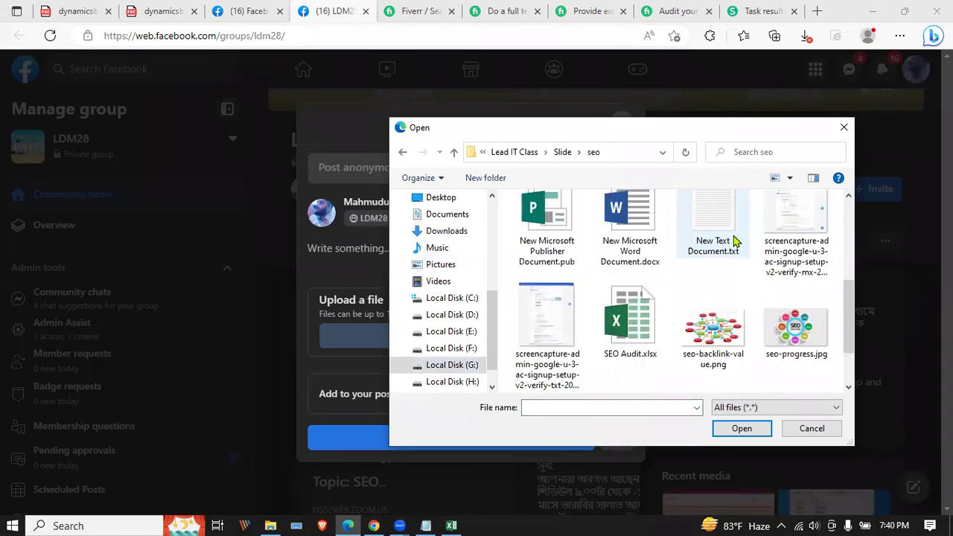
{"action": "left_click", "coordinate": [621, 325]}
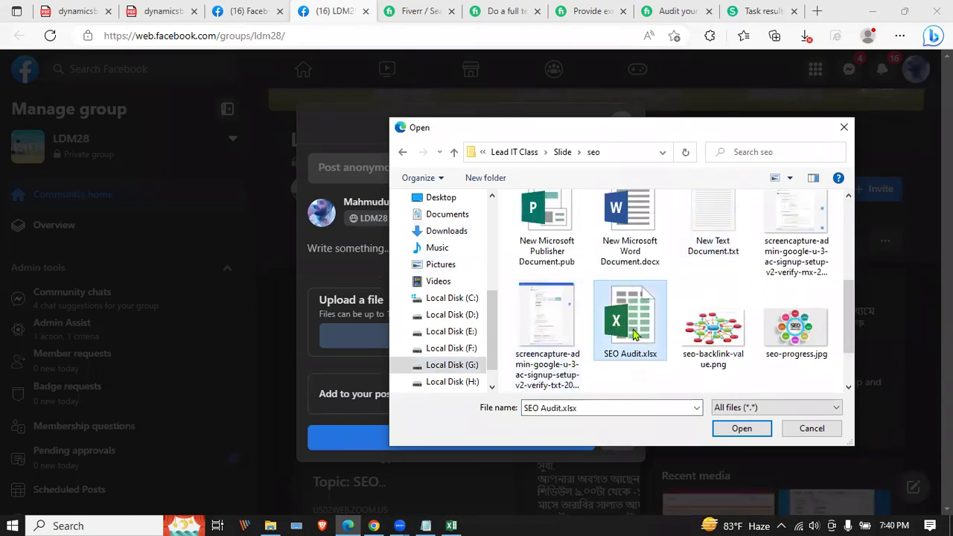
Step: Attach SEO Audit.xlsx, write 'SEO Audit Report' as the post text, and publish it
{"action": "left_click", "coordinate": [741, 428]}
{"action": "type", "text": "SEO"}
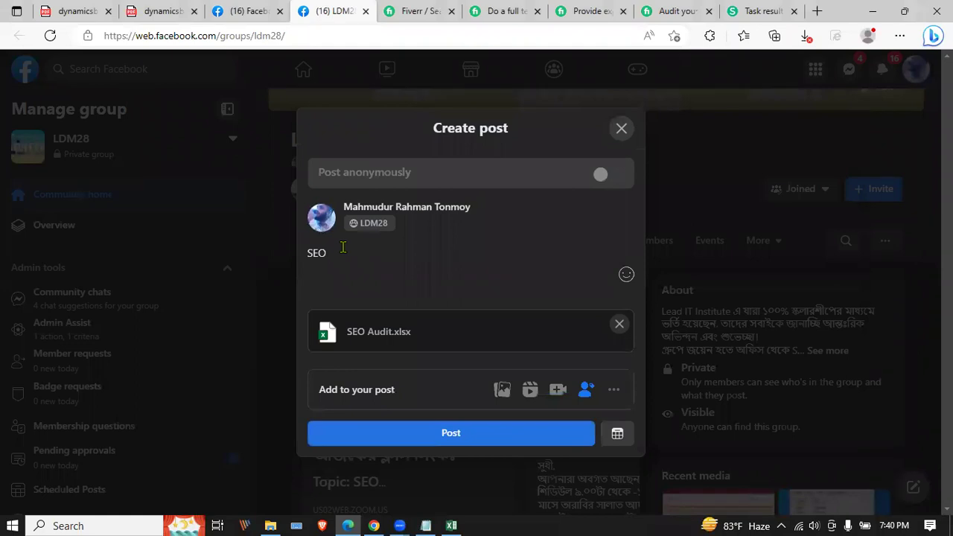
{"action": "type", "text": "Audit Report"}
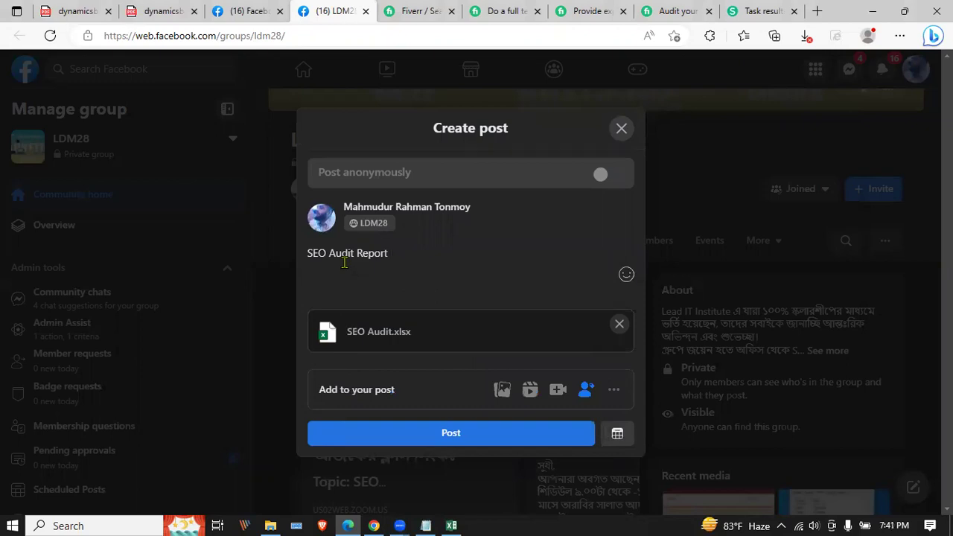
{"action": "left_click", "coordinate": [456, 432]}
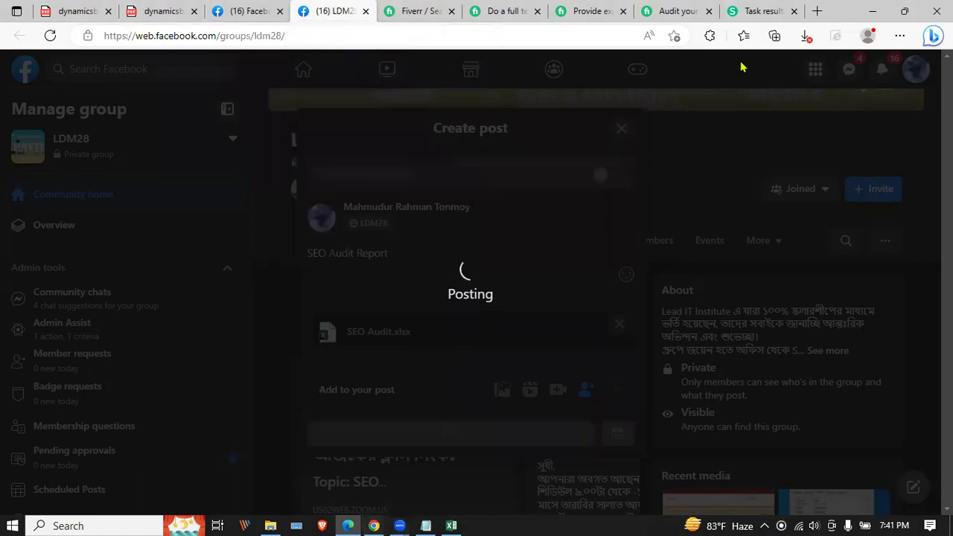
{"action": "left_click", "coordinate": [816, 11]}
Step: Search the web for h-supertools and open the H-supertools website
{"action": "type", "text": "h"}
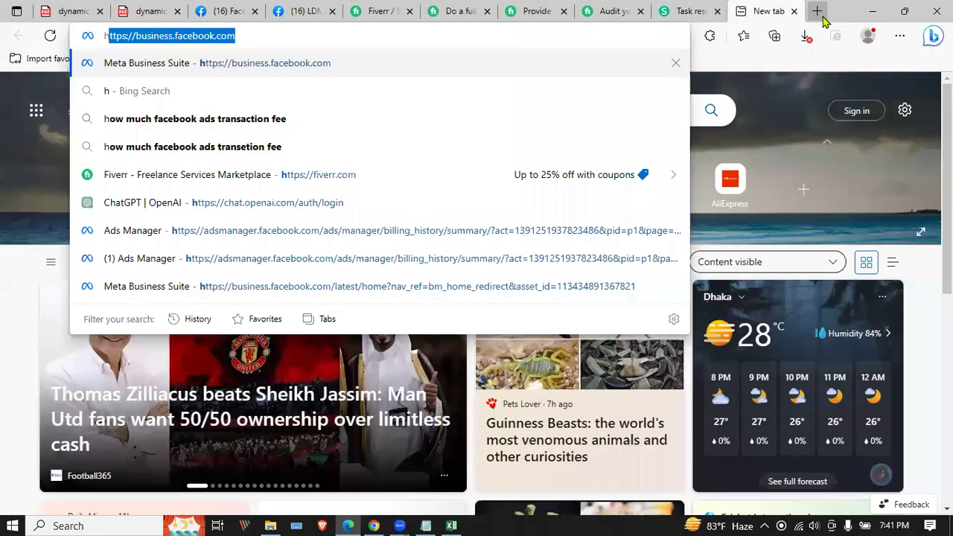
{"action": "key", "text": "BackSpace"}
{"action": "type", "text": "-"}
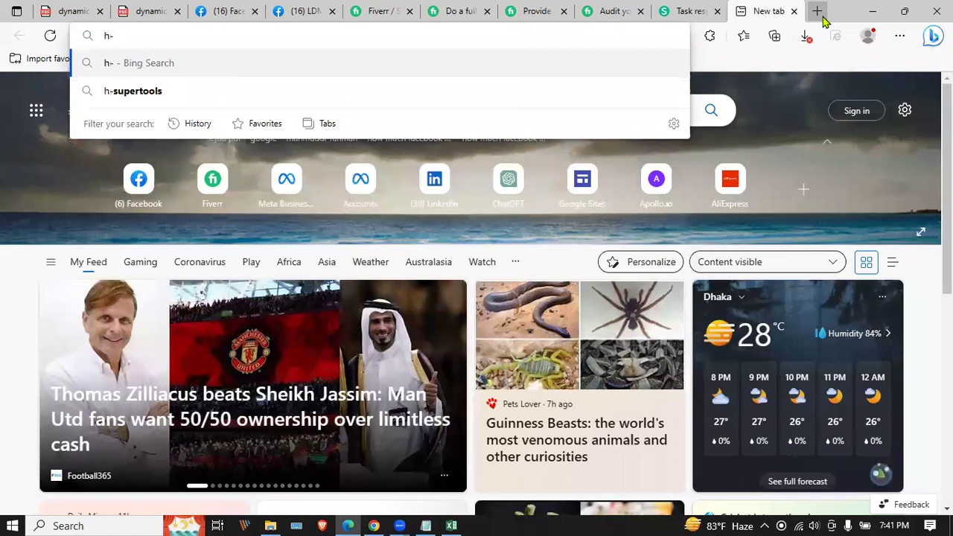
{"action": "key", "text": "Down"}
{"action": "key", "text": "Return"}
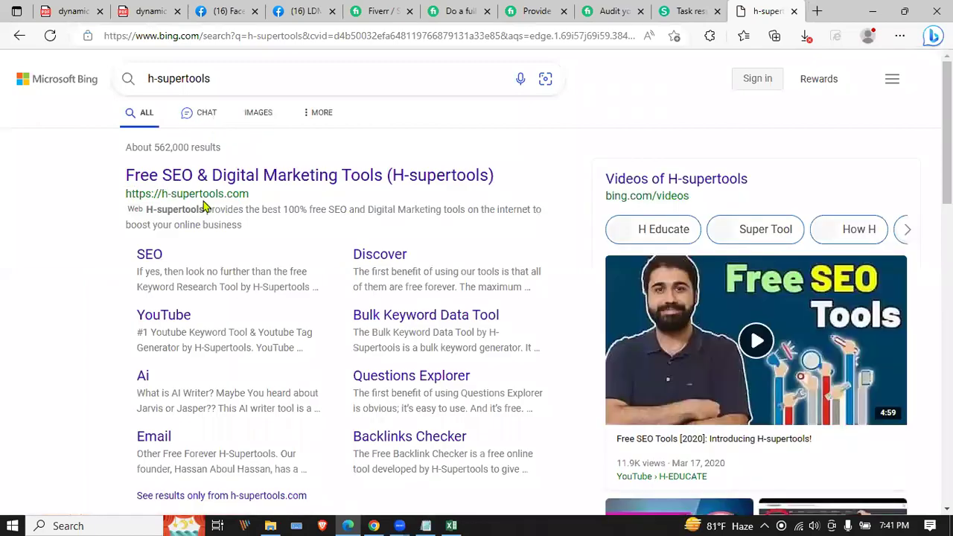
{"action": "left_click", "coordinate": [266, 180]}
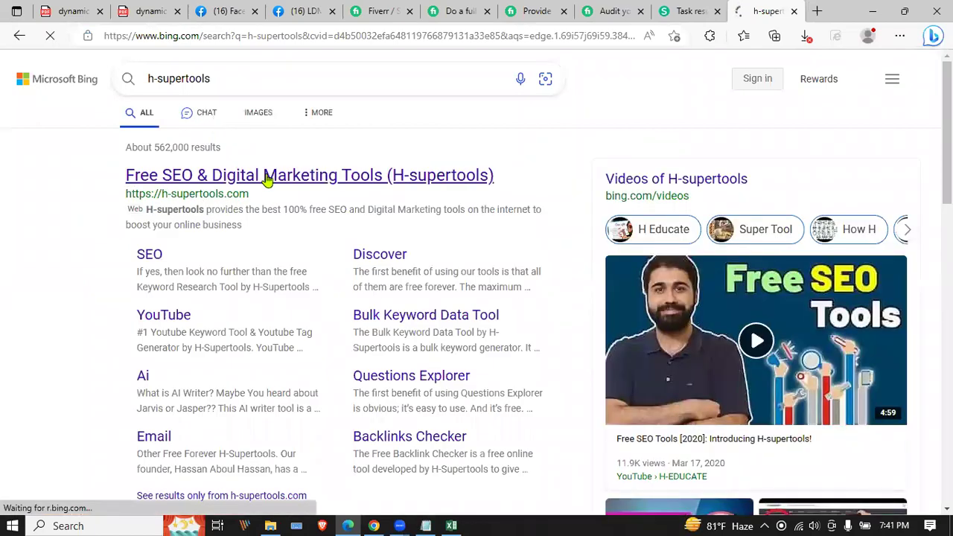
Step: Run a Bing search for 'seo analyzer' in a new tab
{"action": "left_click", "coordinate": [822, 12]}
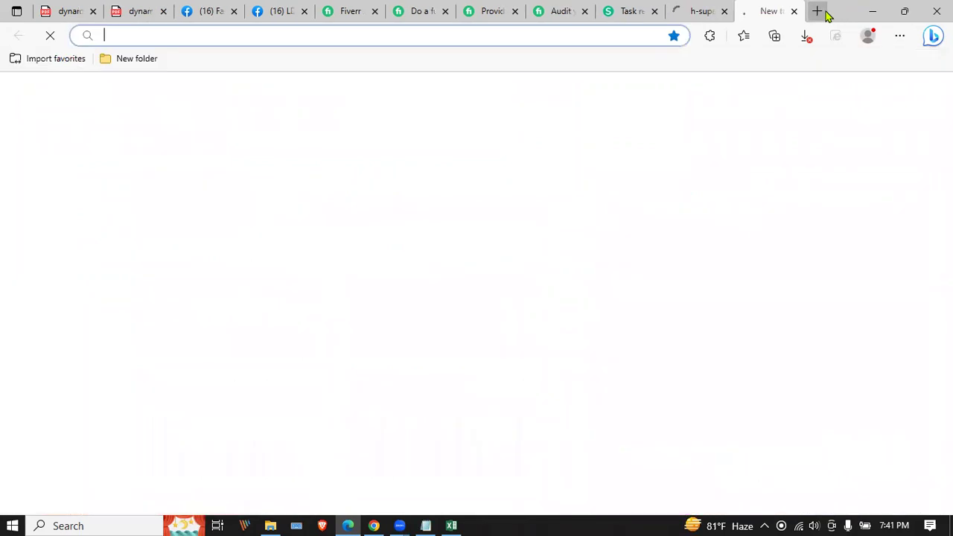
{"action": "left_click", "coordinate": [223, 32]}
{"action": "type", "text": "se"}
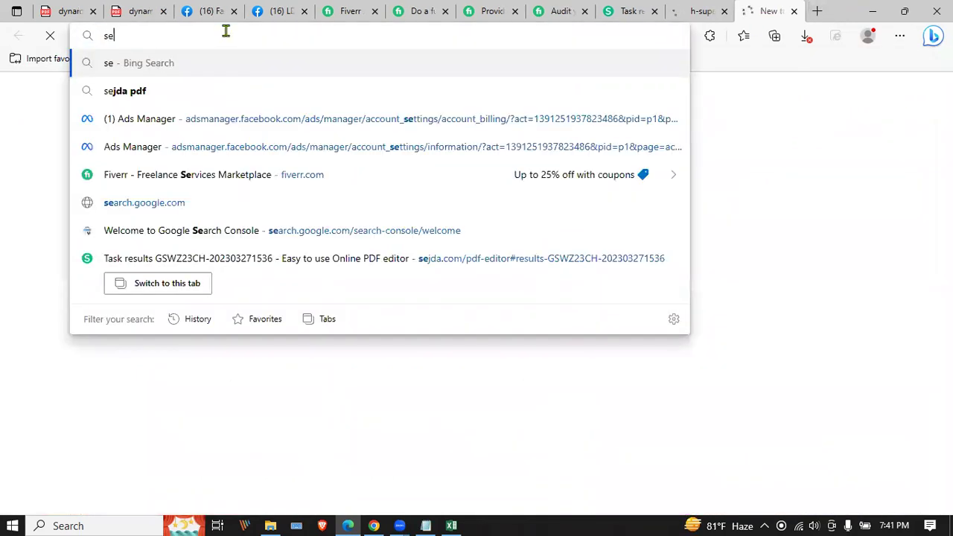
{"action": "type", "text": "oana"}
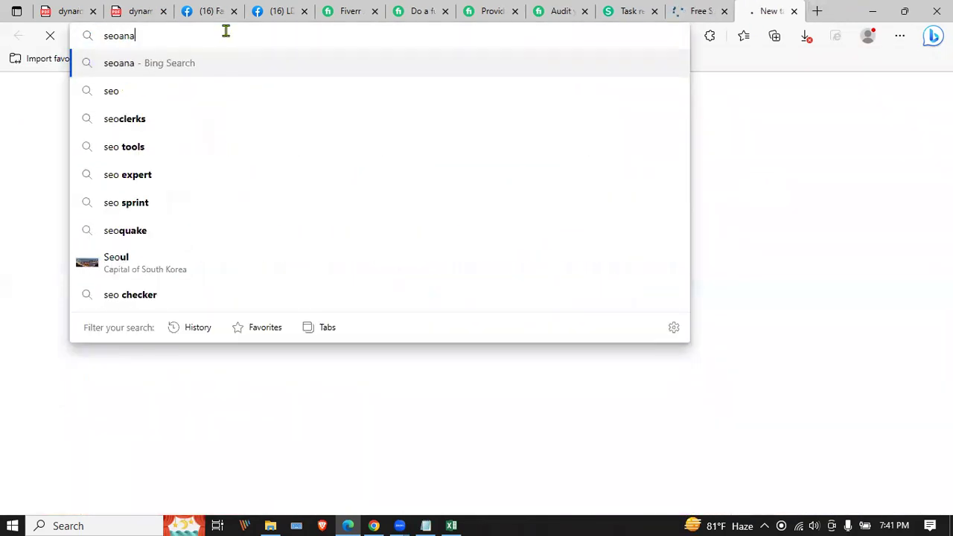
{"action": "key", "text": "Down"}
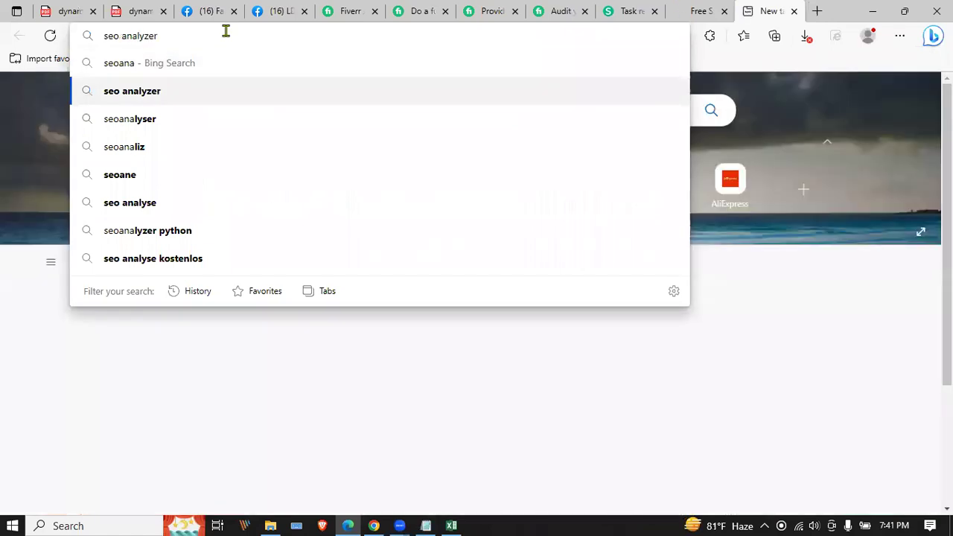
{"action": "key", "text": "Return"}
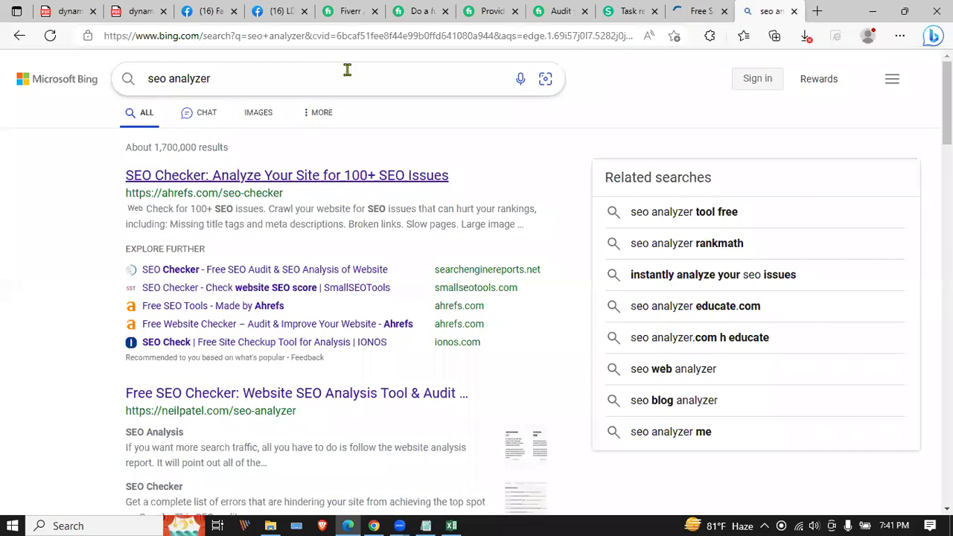
Step: Refine the Bing query to 'seoanalyzer.me' and open the Seo Analyzer site
{"action": "left_click", "coordinate": [347, 70]}
{"action": "key", "text": "End"}
{"action": "type", "text": ".me"}
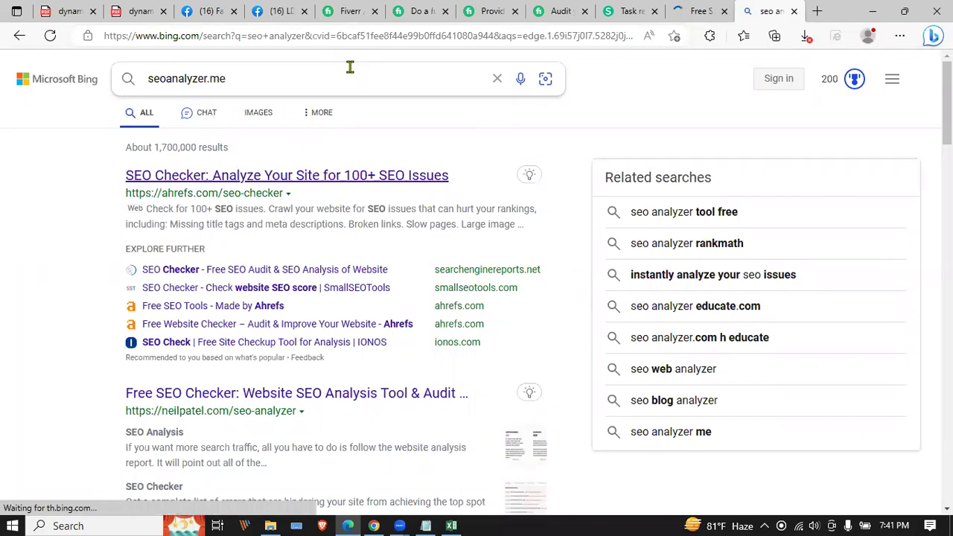
{"action": "left_click_drag", "start_coordinate": [221, 74], "coordinate": [222, 35]}
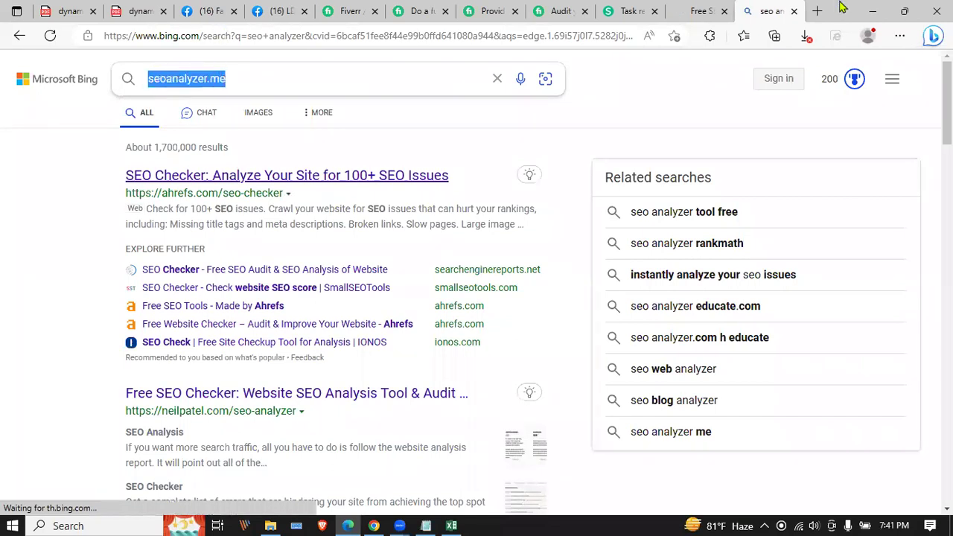
{"action": "key", "text": "ctrl+3"}
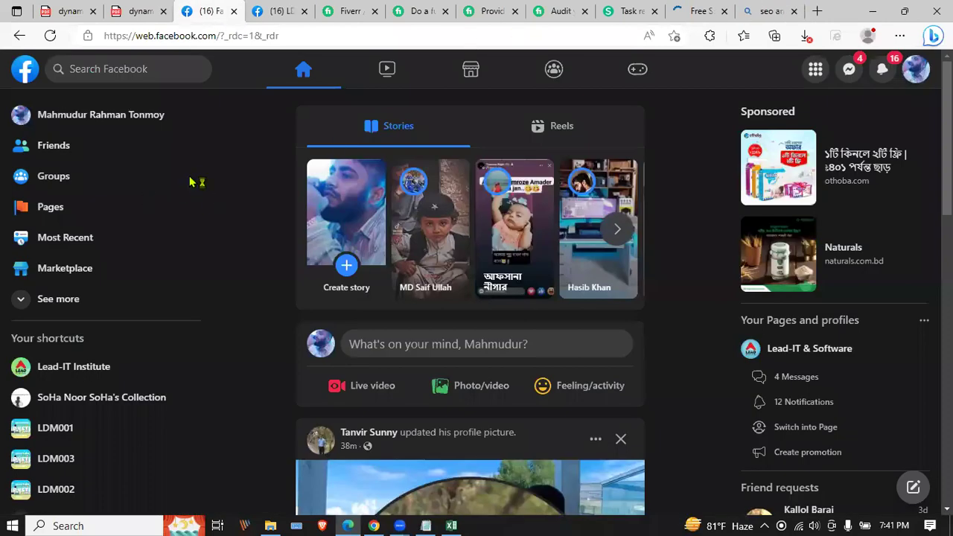
{"action": "key", "text": "ctrl+9"}
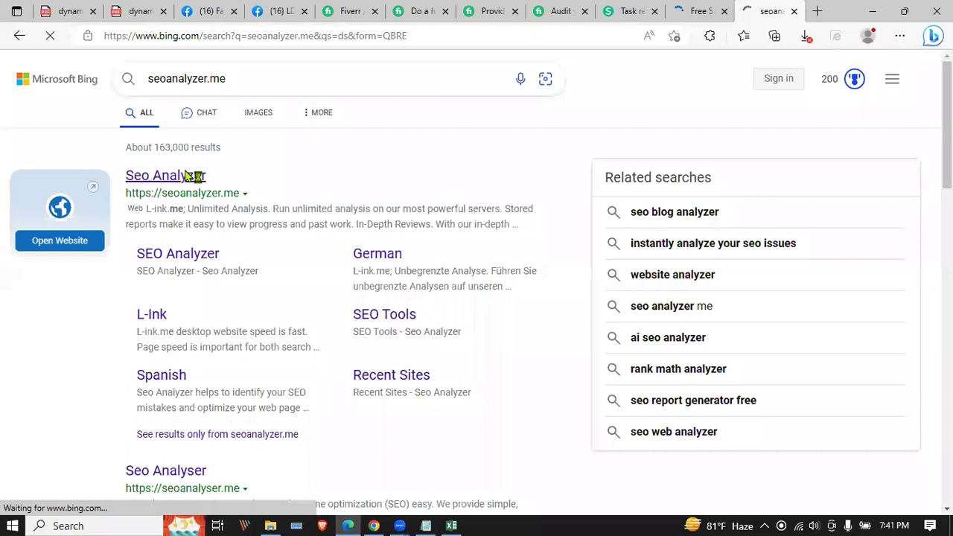
{"action": "left_click", "coordinate": [108, 189]}
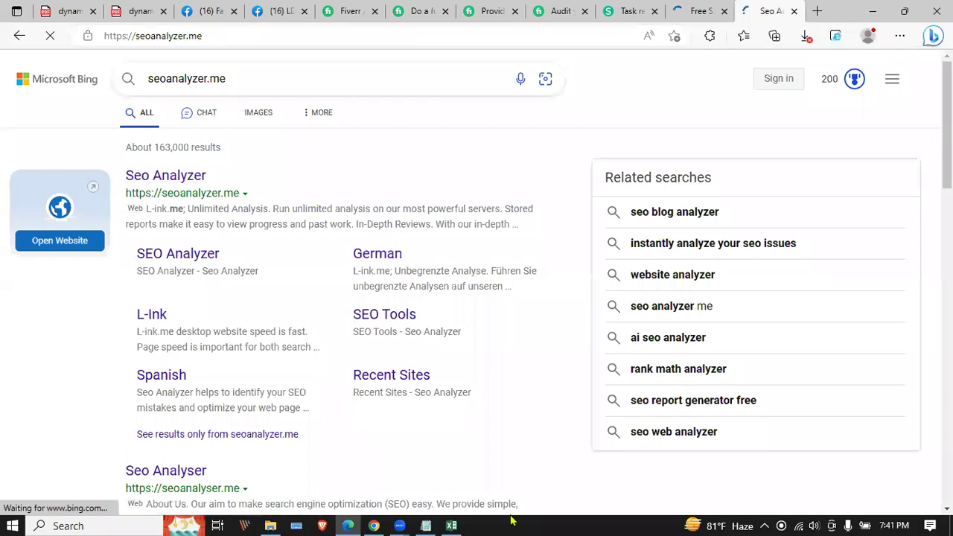
Step: Load the seoanalyzer.me home page and check Edge's recent downloads list
{"action": "left_click", "coordinate": [512, 521]}
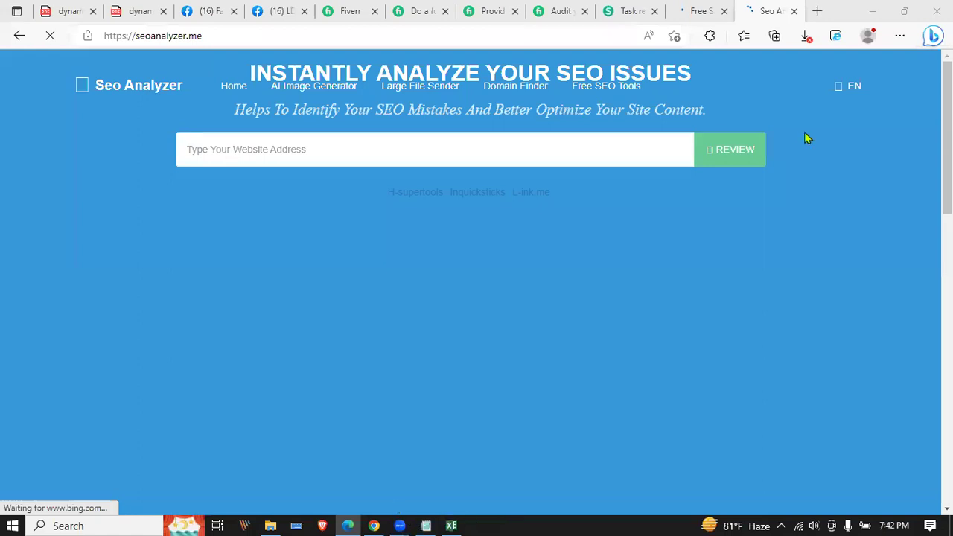
{"action": "left_click", "coordinate": [807, 37]}
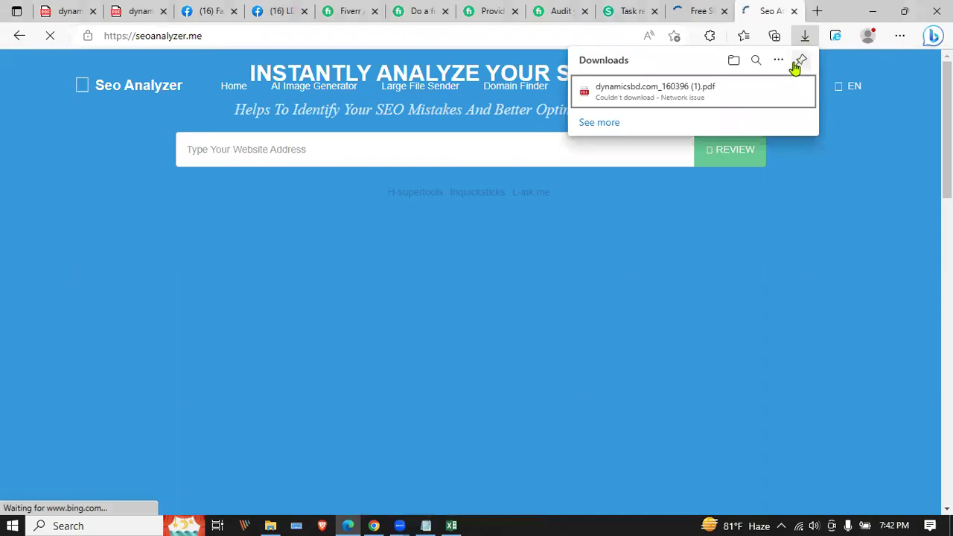
Step: Retry the failed dynamicsbd.com_160396 (1).pdf download
{"action": "left_click", "coordinate": [792, 95]}
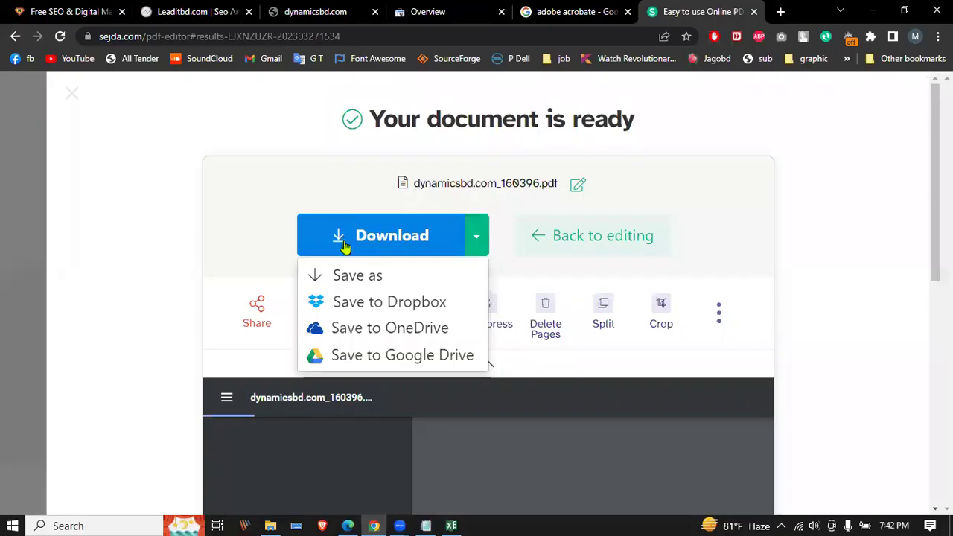
Step: Download the edited dynamicsbd.com_160396.pdf from Sejda's 'Your document is ready' page
{"action": "left_click", "coordinate": [350, 245]}
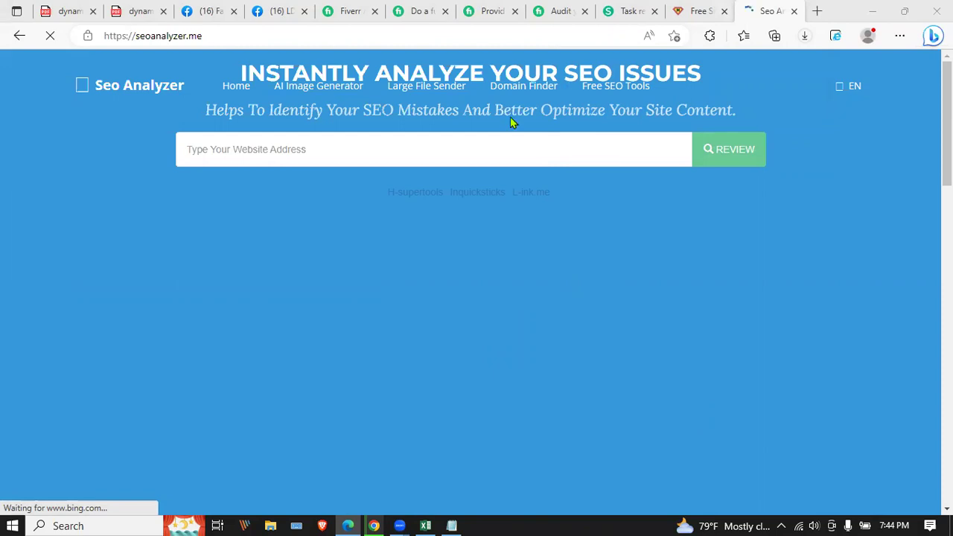
Step: Check the LDM28 feed for the SEO Audit Report post with SEO Audit.xlsx attached
{"action": "left_click", "coordinate": [346, 523]}
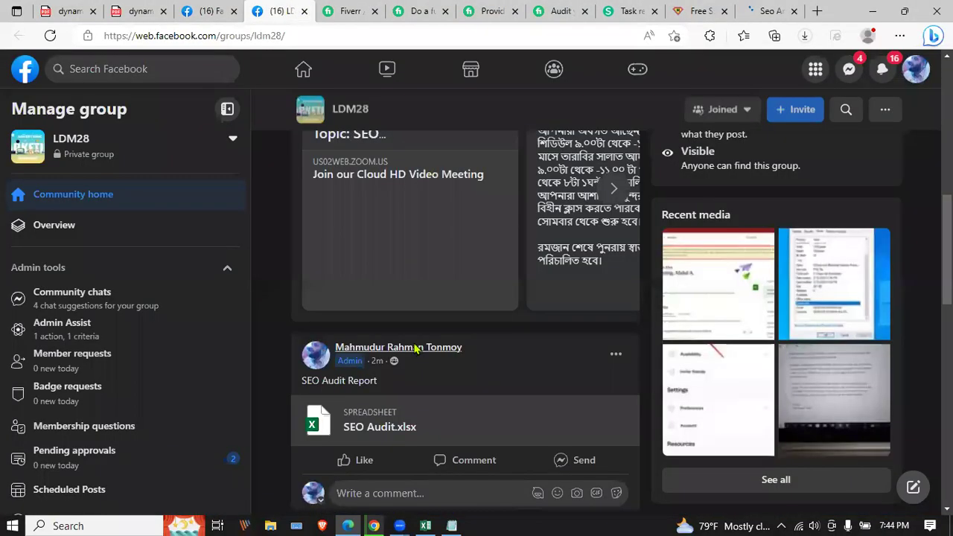
{"action": "scroll", "coordinate": [415, 348], "scroll_direction": "down", "scroll_amount": 10}
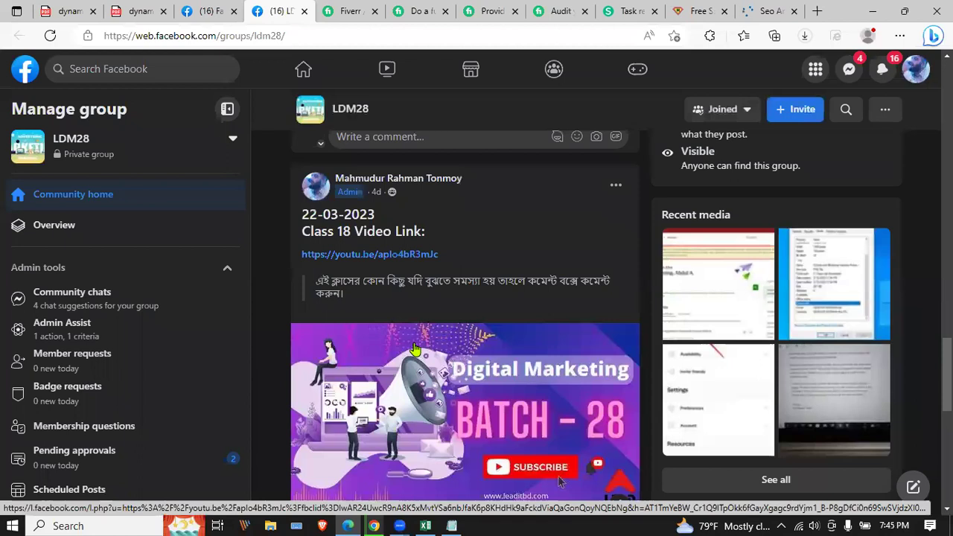
{"action": "scroll", "coordinate": [415, 348], "scroll_direction": "down", "scroll_amount": 6}
{"action": "scroll", "coordinate": [416, 348], "scroll_direction": "down", "scroll_amount": 6}
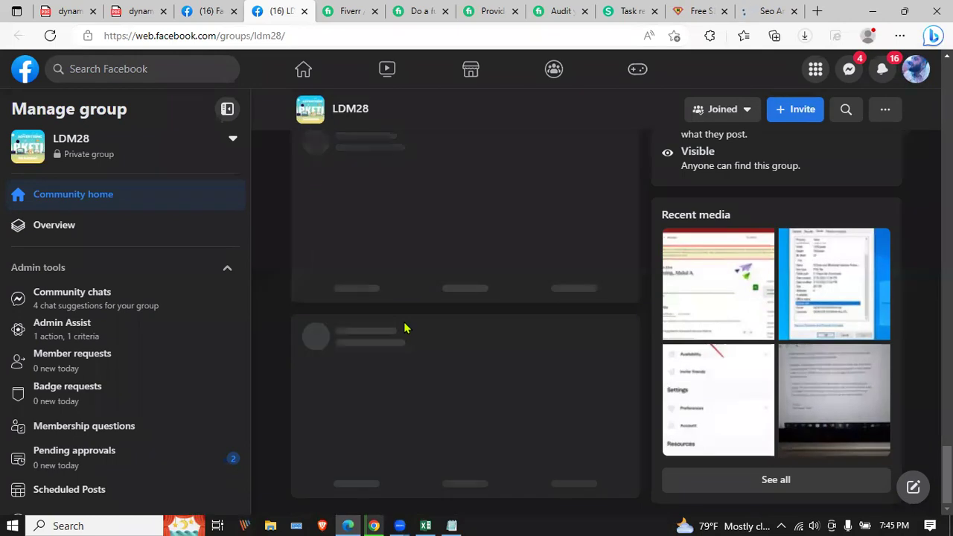
{"action": "scroll", "coordinate": [406, 323], "scroll_direction": "up", "scroll_amount": 10}
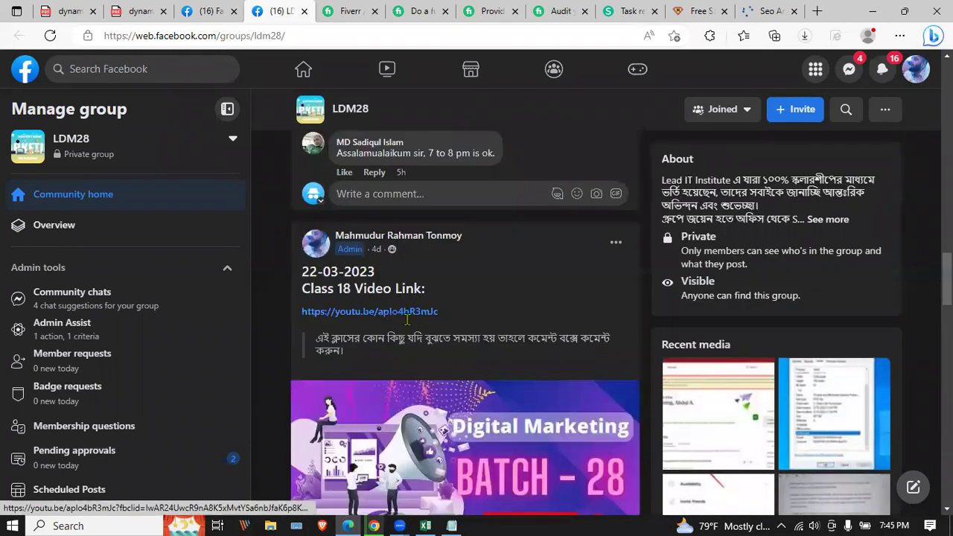
{"action": "scroll", "coordinate": [406, 320], "scroll_direction": "up", "scroll_amount": 5}
{"action": "scroll", "coordinate": [406, 320], "scroll_direction": "up", "scroll_amount": 5}
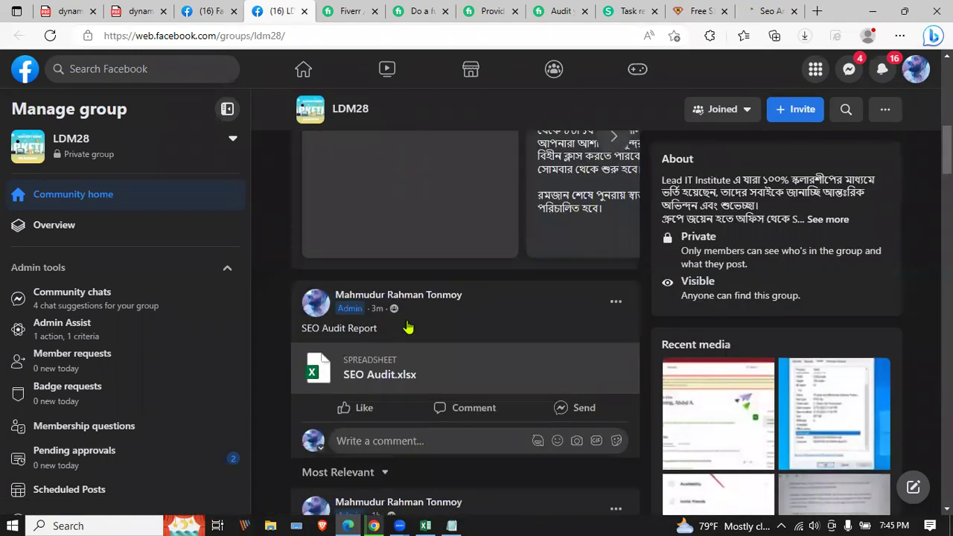
{"action": "scroll", "coordinate": [408, 328], "scroll_direction": "up", "scroll_amount": 10}
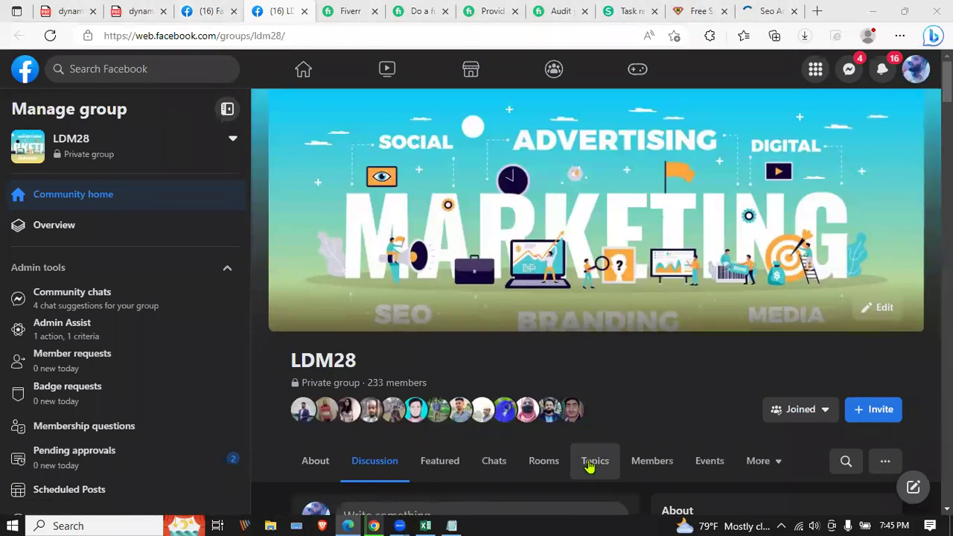
{"action": "left_click", "coordinate": [375, 524]}
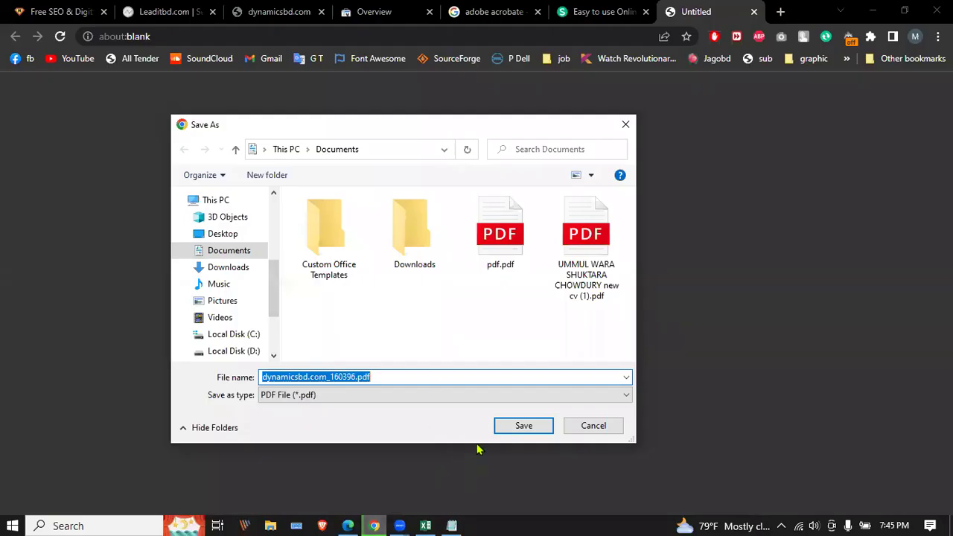
Step: Save dynamicsbd.com_160396.pdf to the Documents folder
{"action": "left_click", "coordinate": [523, 425]}
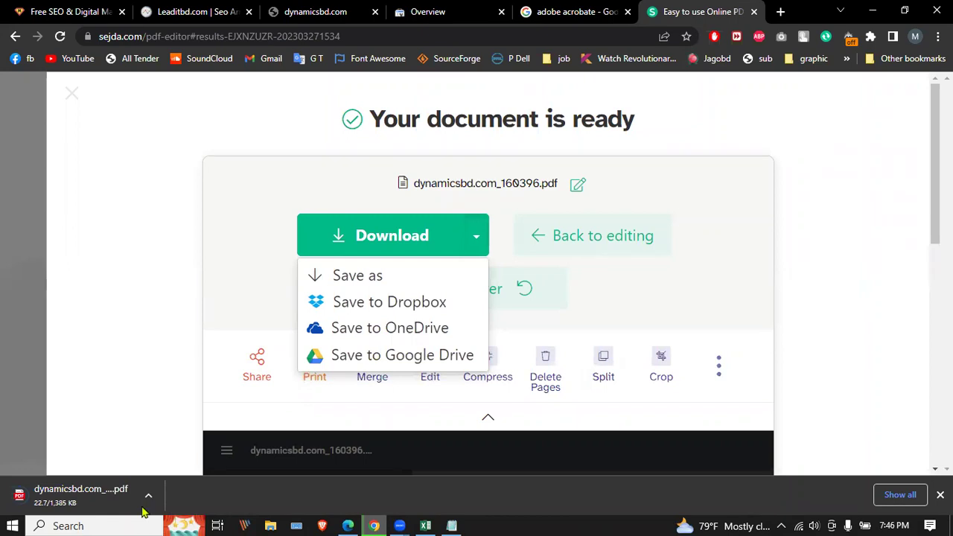
Step: Review the LDM28 group's 2 posts pending approval
{"action": "left_click", "coordinate": [349, 525]}
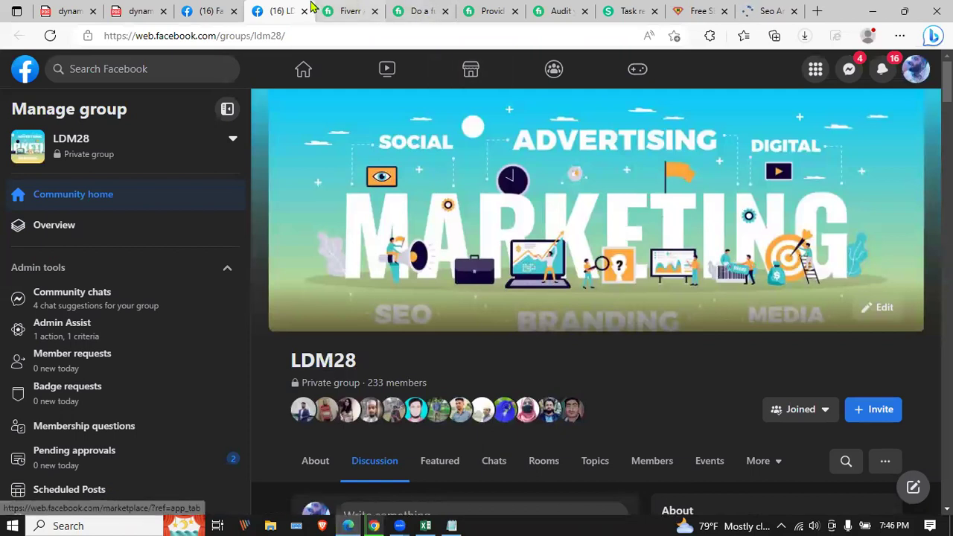
{"action": "scroll", "coordinate": [563, 342], "scroll_direction": "down", "scroll_amount": 5}
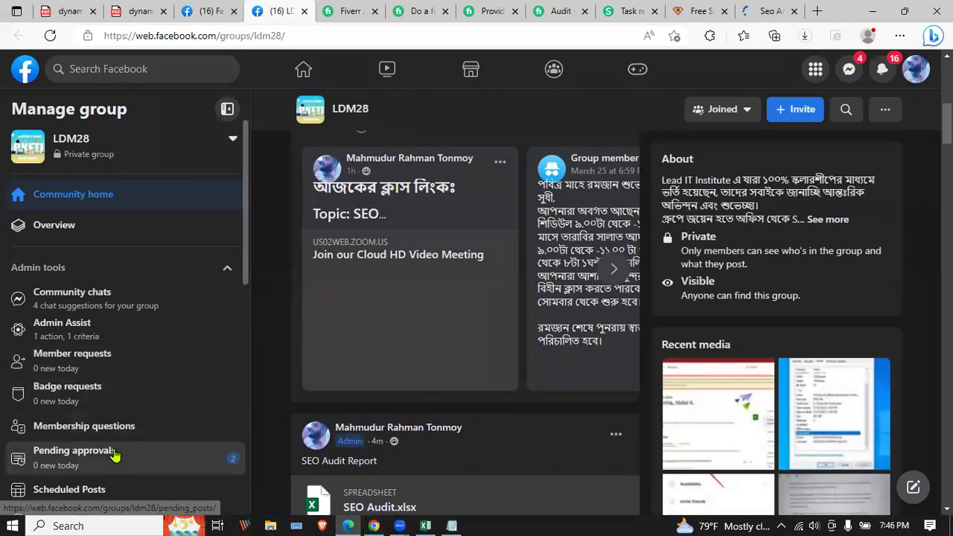
{"action": "left_click", "coordinate": [114, 455]}
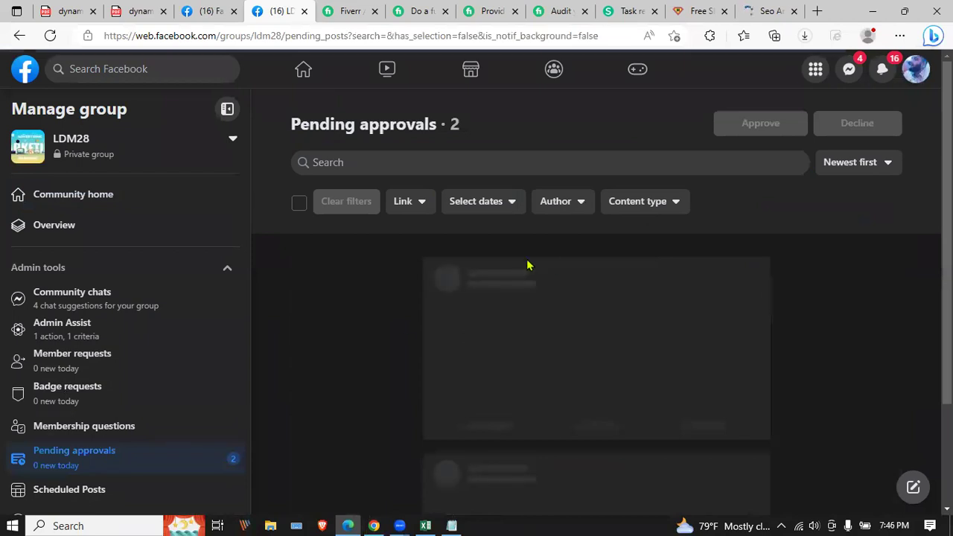
{"action": "scroll", "coordinate": [376, 245], "scroll_direction": "down", "scroll_amount": 4}
{"action": "scroll", "coordinate": [377, 239], "scroll_direction": "up", "scroll_amount": 3}
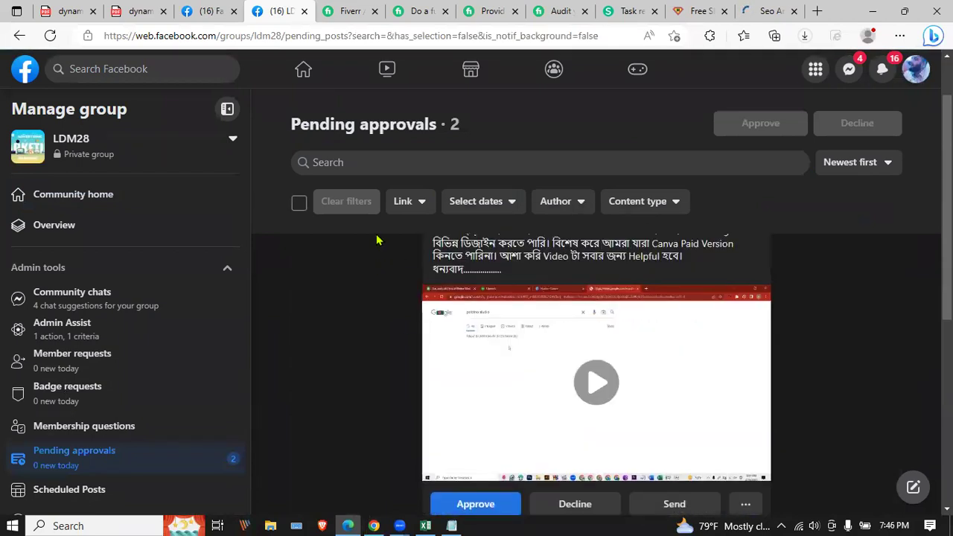
{"action": "scroll", "coordinate": [377, 235], "scroll_direction": "up", "scroll_amount": 1}
{"action": "scroll", "coordinate": [377, 235], "scroll_direction": "down", "scroll_amount": 5}
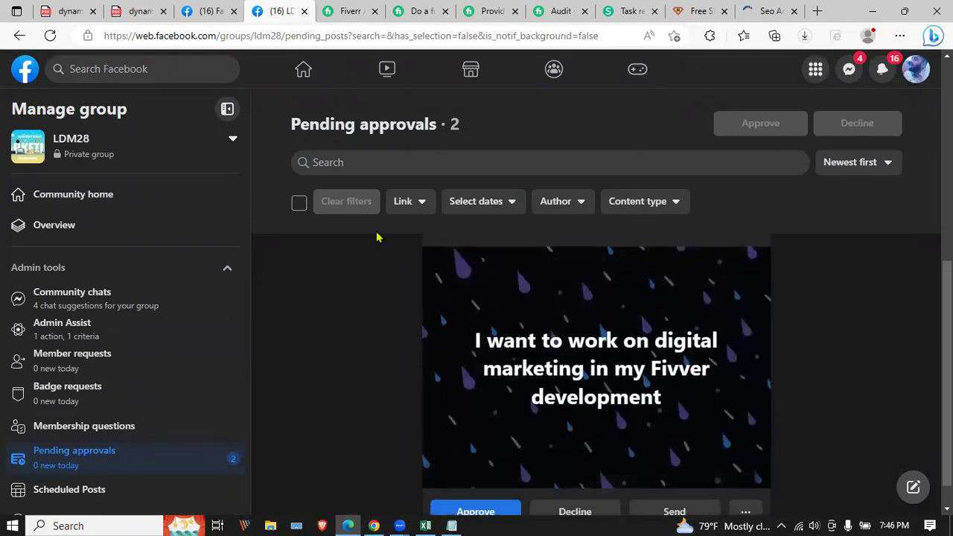
Step: Return to the group's Community home and scroll through its feed
{"action": "left_click", "coordinate": [117, 200]}
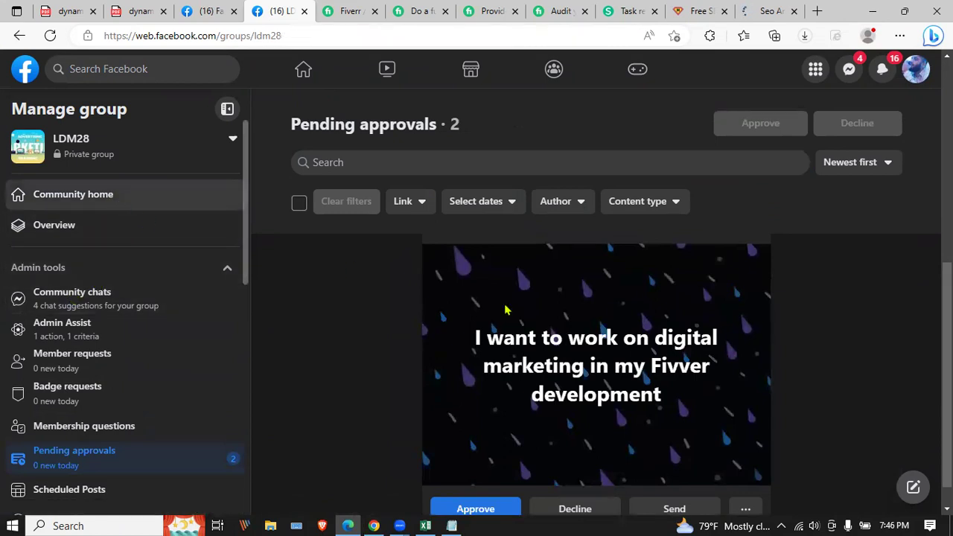
{"action": "scroll", "coordinate": [455, 313], "scroll_direction": "down", "scroll_amount": 8}
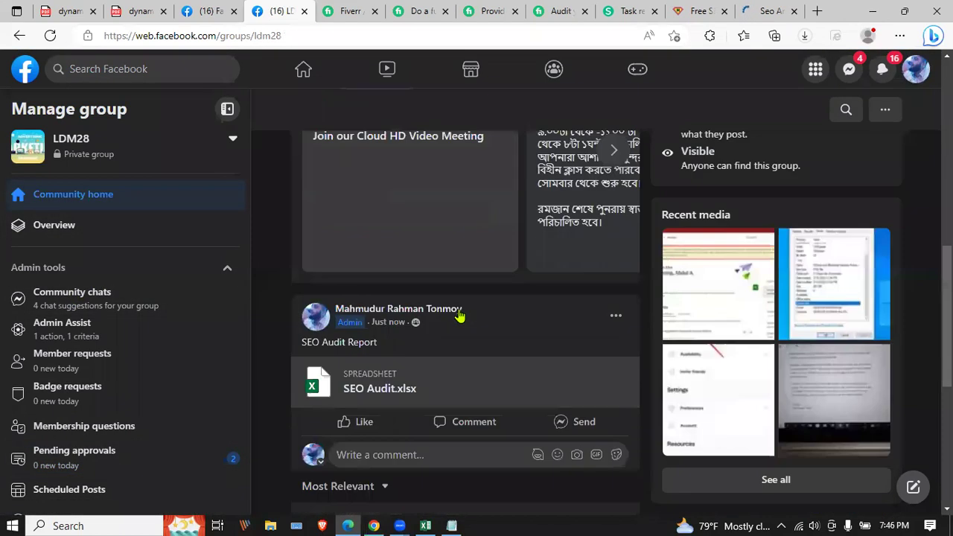
{"action": "scroll", "coordinate": [460, 316], "scroll_direction": "down", "scroll_amount": 5}
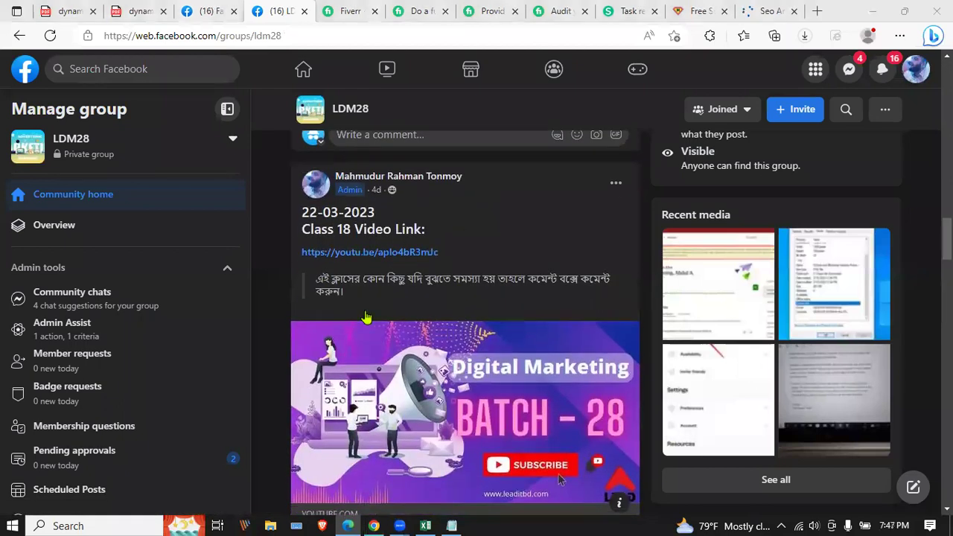
{"action": "scroll", "coordinate": [367, 318], "scroll_direction": "down", "scroll_amount": 5}
{"action": "scroll", "coordinate": [367, 318], "scroll_direction": "down", "scroll_amount": 10}
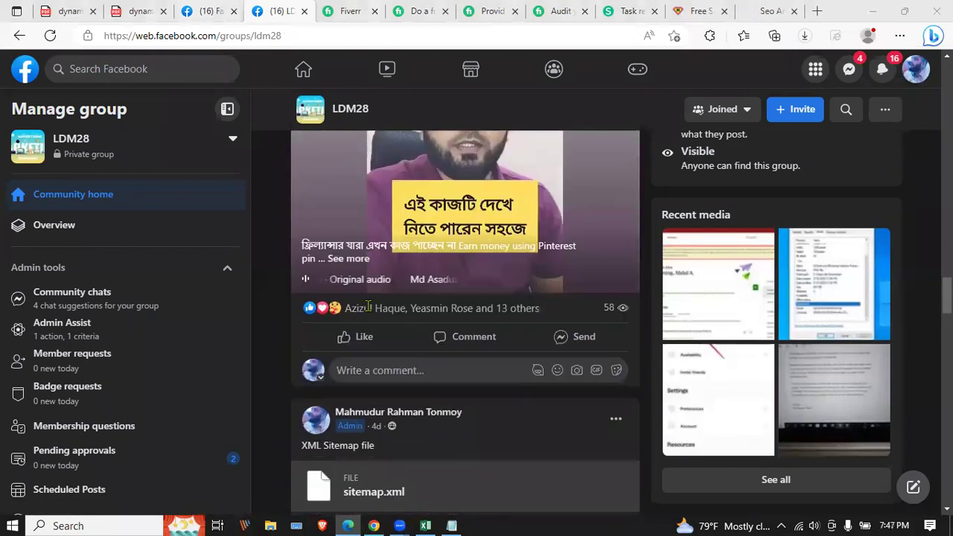
Step: Open the recent photo, zoom to 110%, and open the Upwork screenshot in a new tab
{"action": "left_click", "coordinate": [729, 278]}
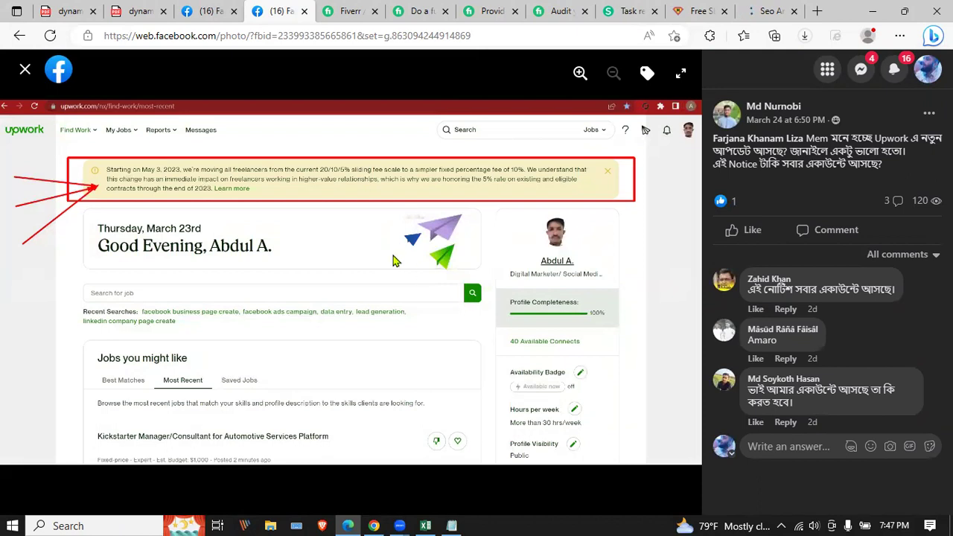
{"action": "key", "text": "ctrl+plus"}
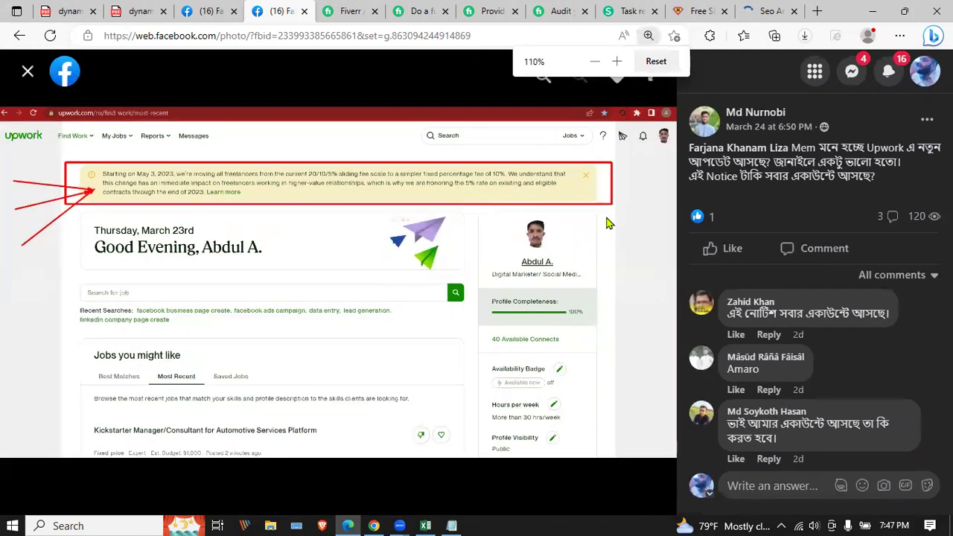
{"action": "right_click", "coordinate": [352, 232]}
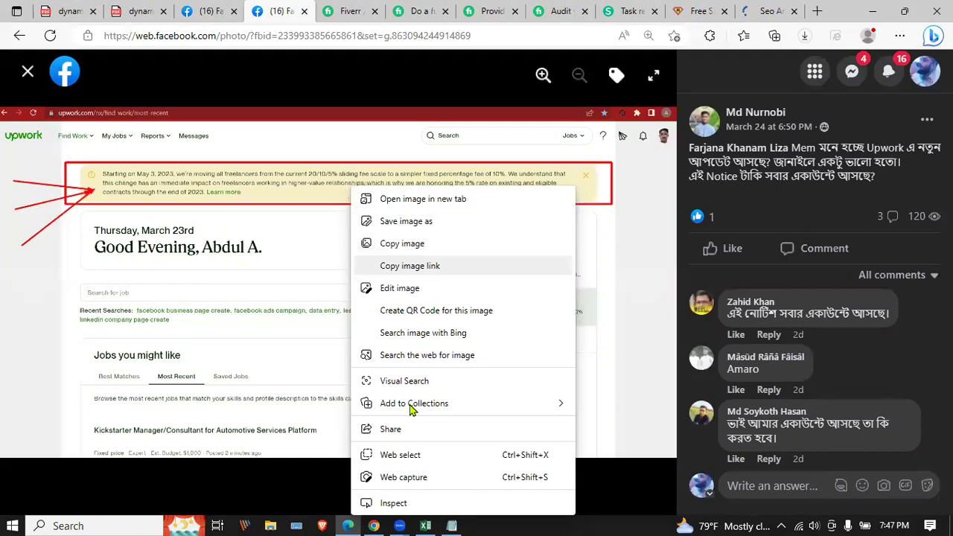
{"action": "left_click", "coordinate": [439, 199]}
Step: View the full-size Upwork screenshot, then return to the Facebook home feed
{"action": "left_click", "coordinate": [325, 10]}
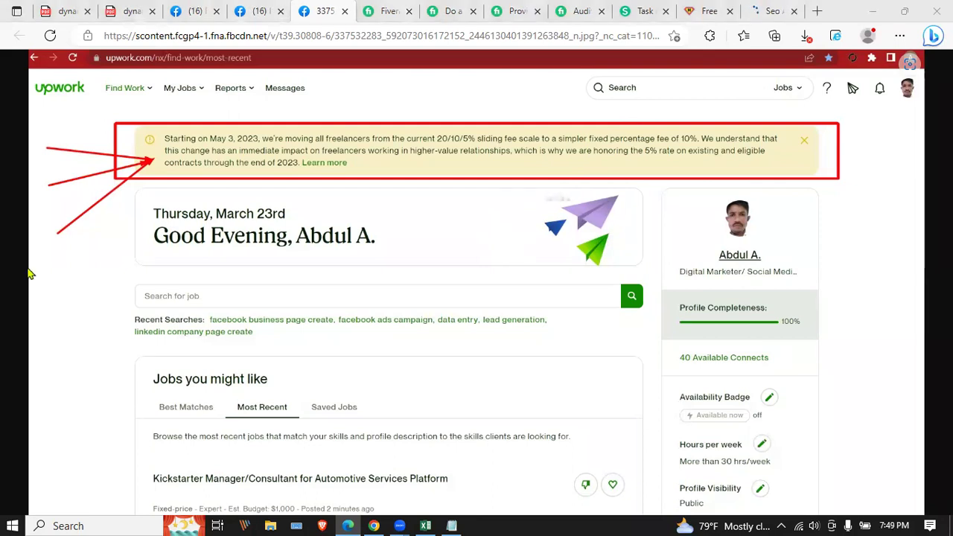
{"action": "left_click", "coordinate": [273, 9]}
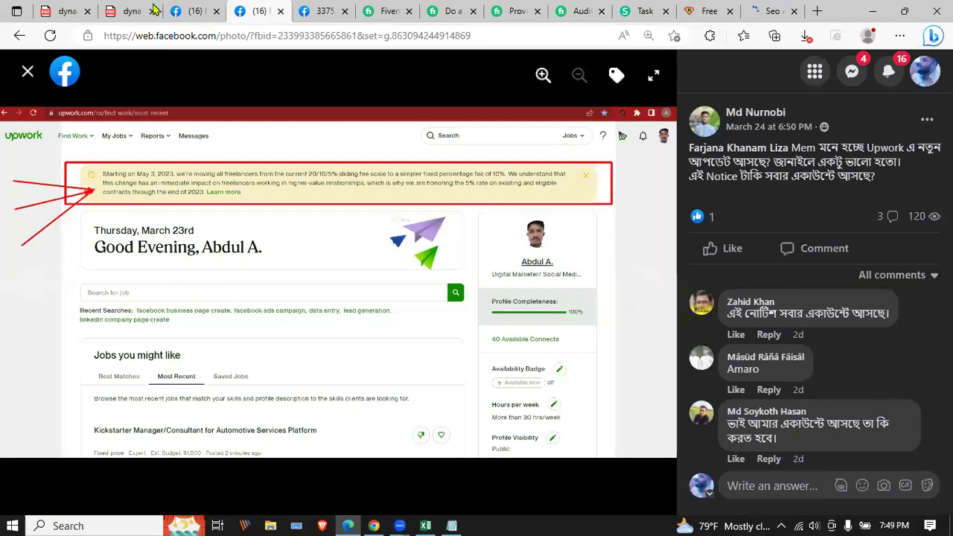
{"action": "left_click", "coordinate": [213, 9]}
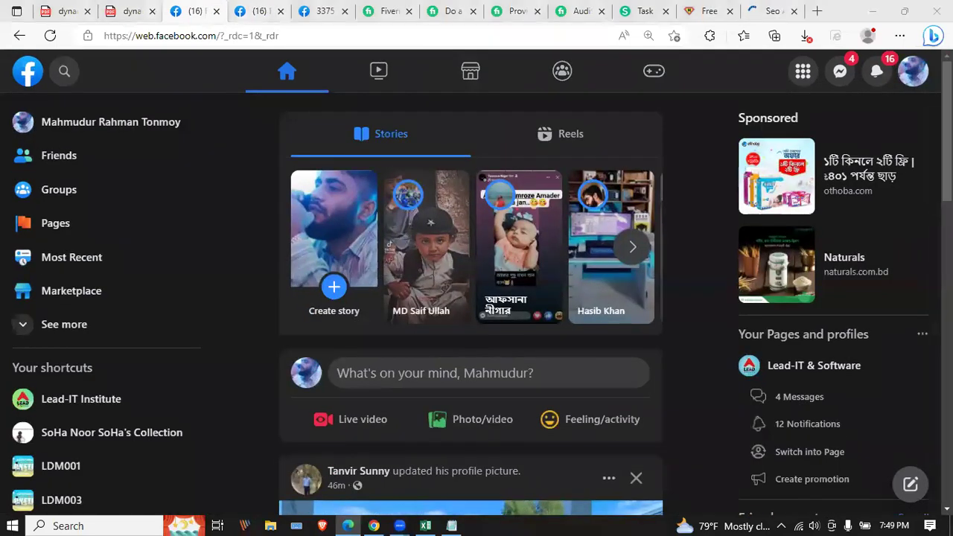
Step: Check the failed dynamicsbd.com PDF download's error details in Chrome, then close the help page
{"action": "left_click", "coordinate": [806, 39]}
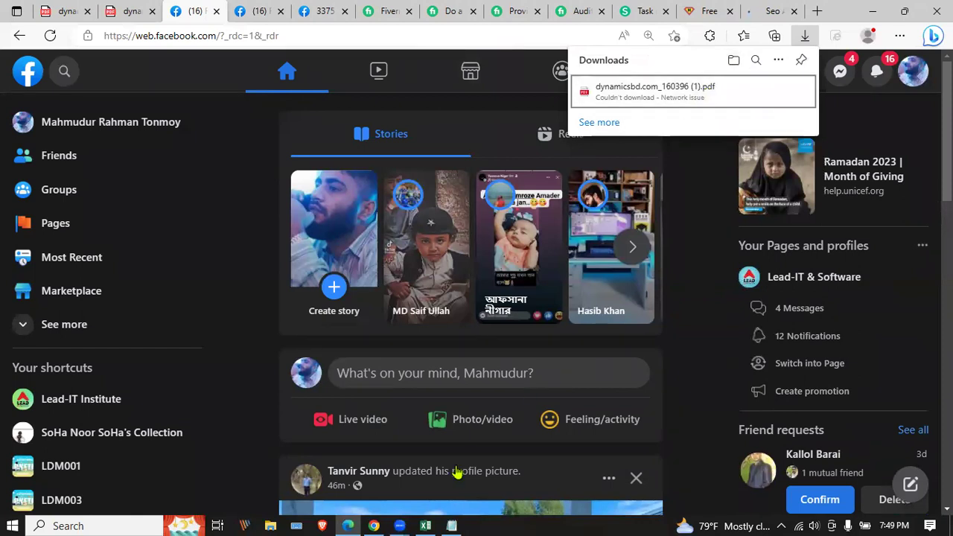
{"action": "left_click", "coordinate": [373, 524]}
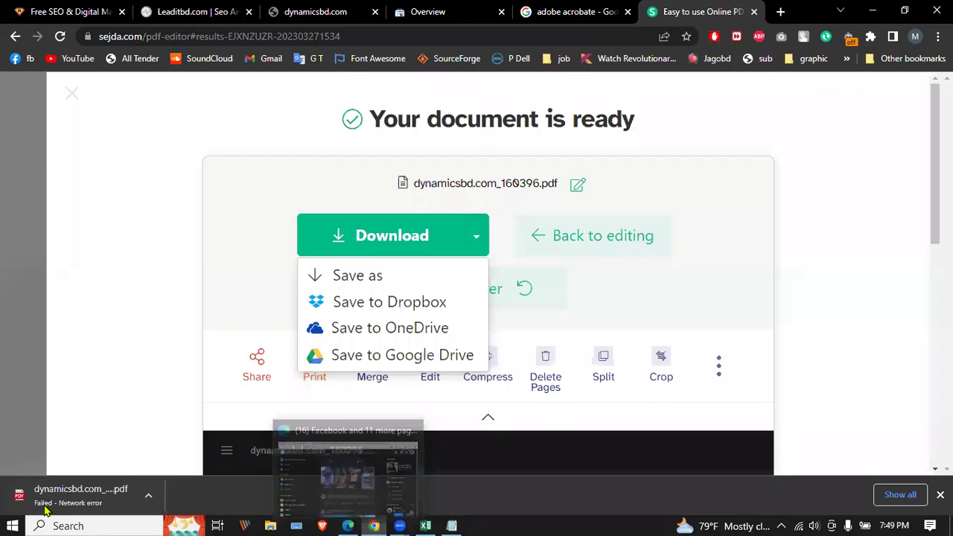
{"action": "left_click", "coordinate": [149, 495]}
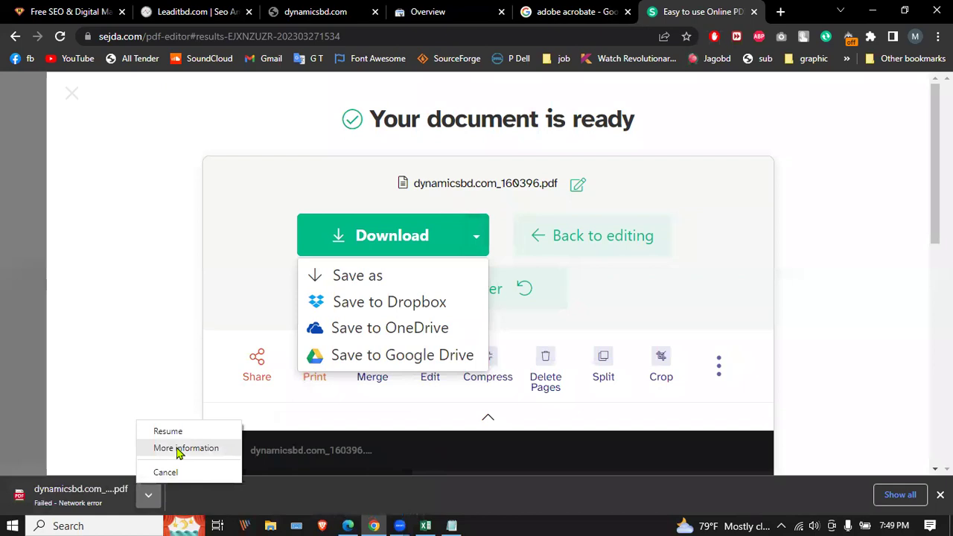
{"action": "left_click", "coordinate": [179, 450]}
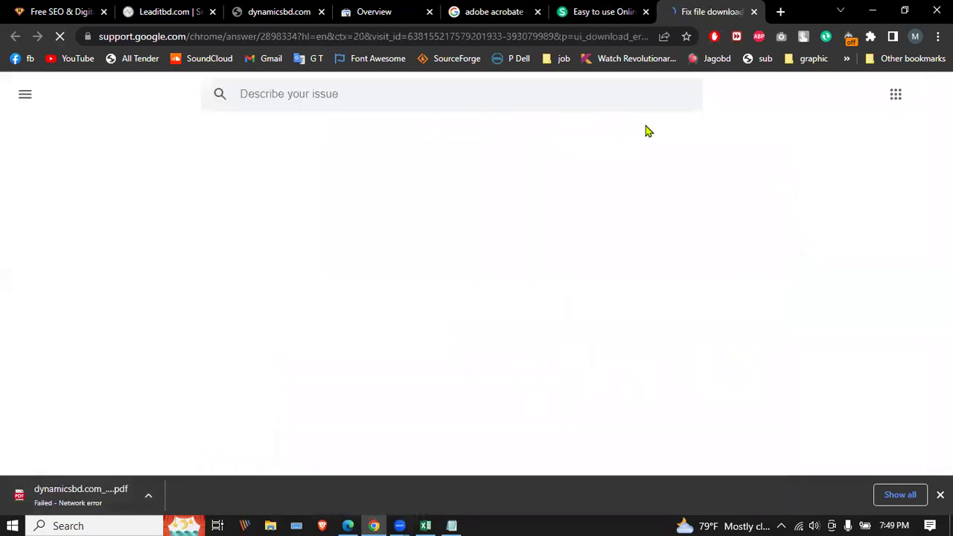
{"action": "scroll", "coordinate": [780, 335], "scroll_direction": "down", "scroll_amount": 3}
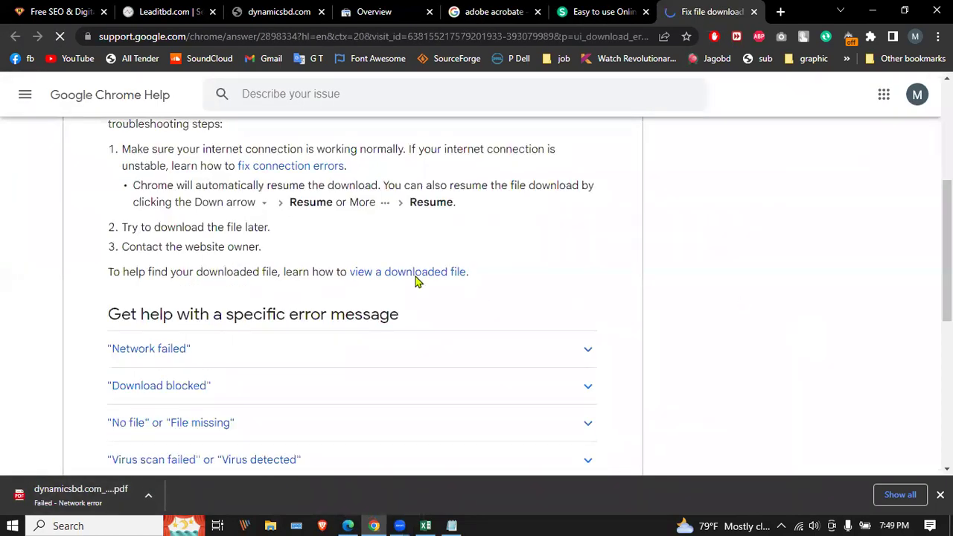
{"action": "left_click", "coordinate": [754, 12]}
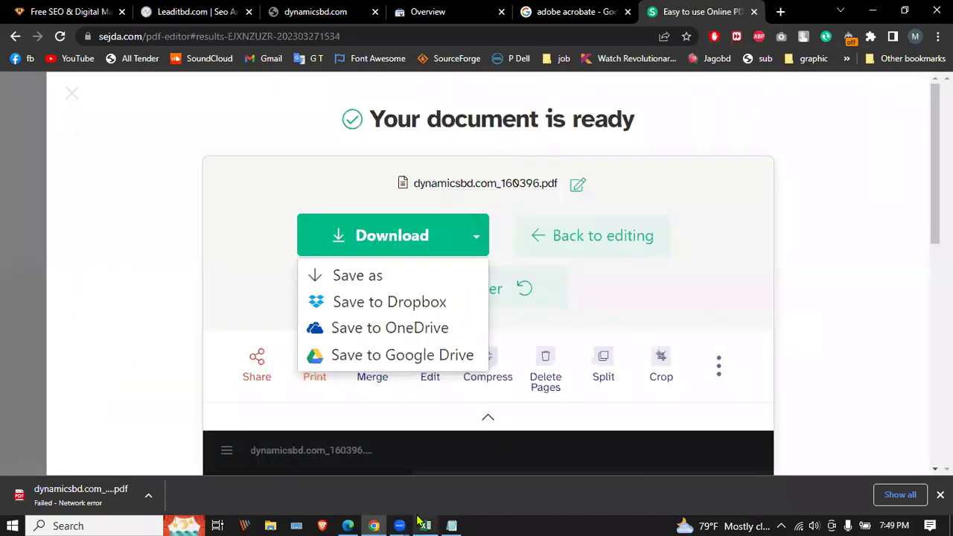
Step: Retry, then cancel, the failed dynamicsbd.com_160396 (1).pdf download in Edge's downloads list
{"action": "left_click", "coordinate": [348, 526]}
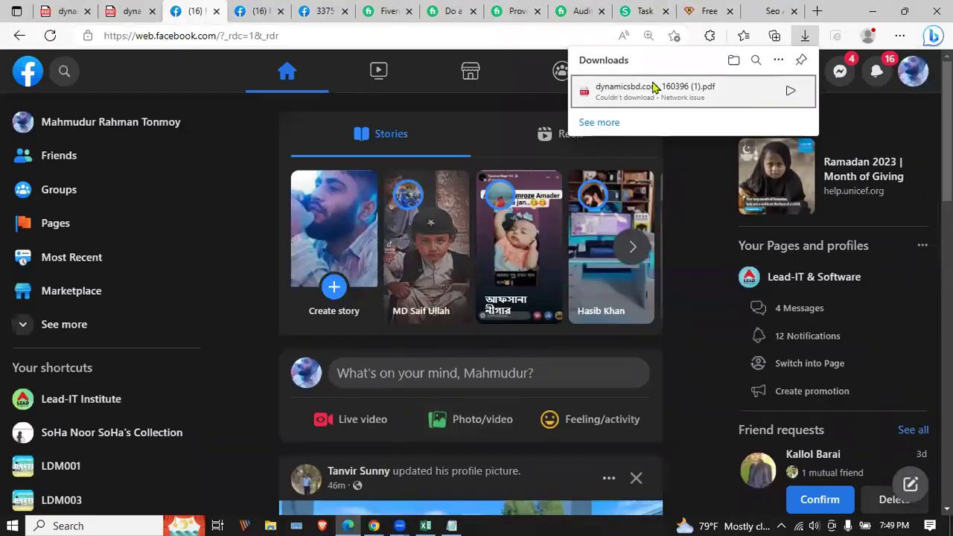
{"action": "left_click", "coordinate": [791, 91]}
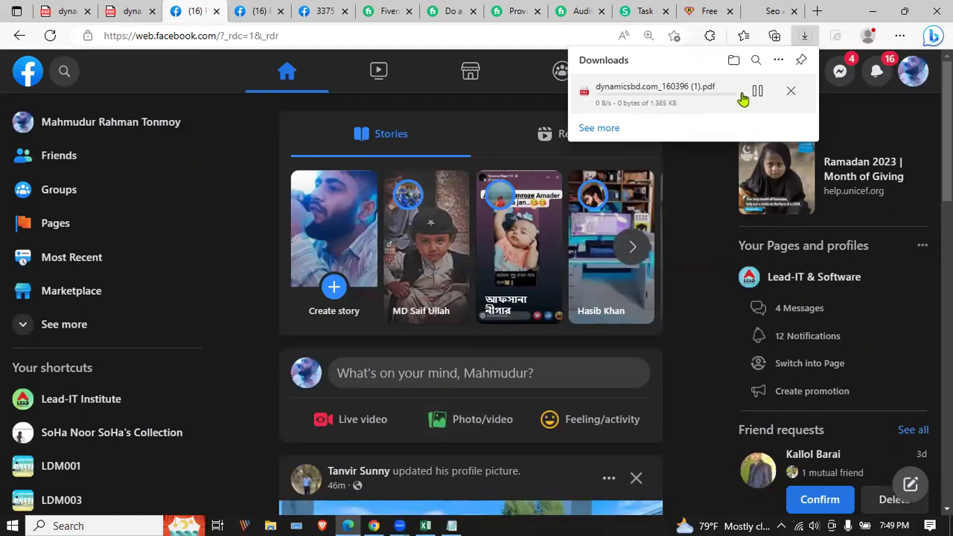
{"action": "left_click", "coordinate": [792, 92]}
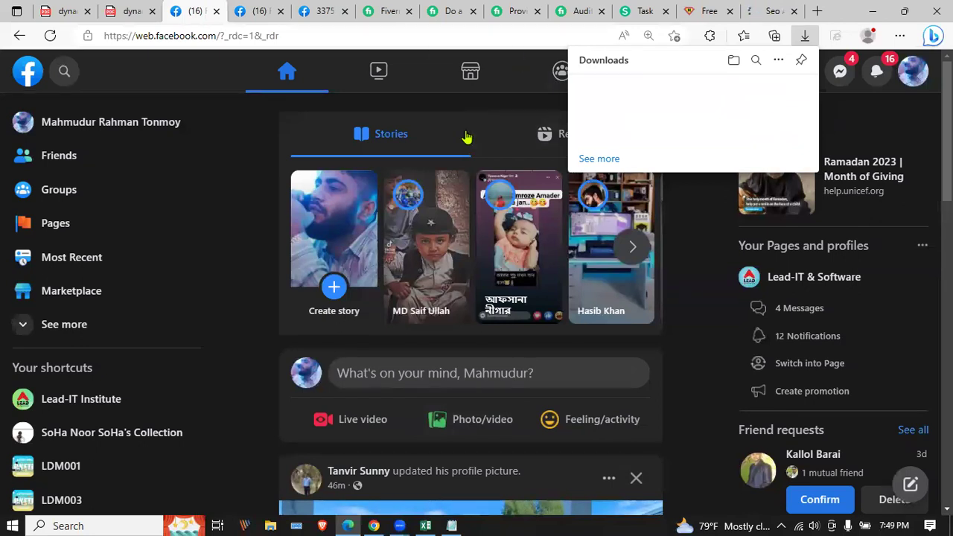
{"action": "left_click", "coordinate": [469, 106]}
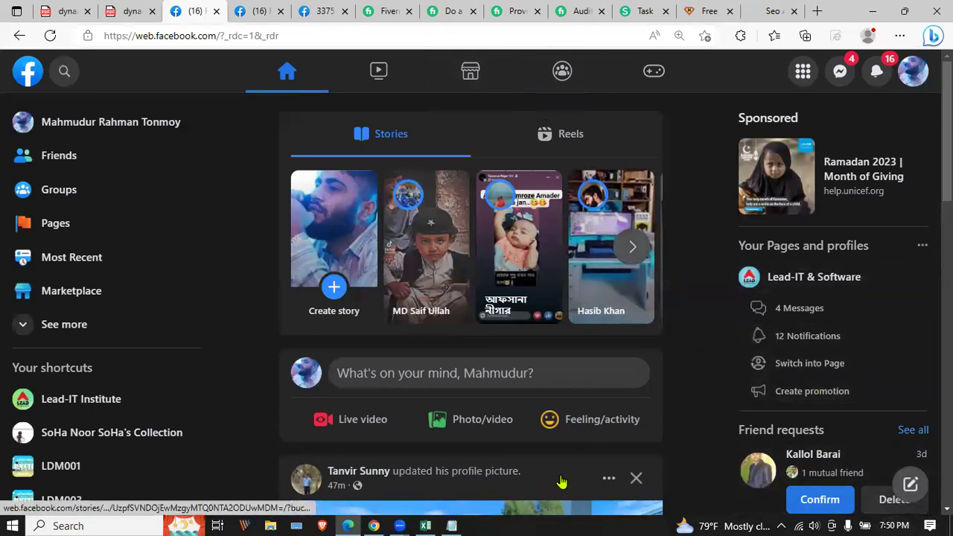
{"action": "left_click", "coordinate": [272, 525]}
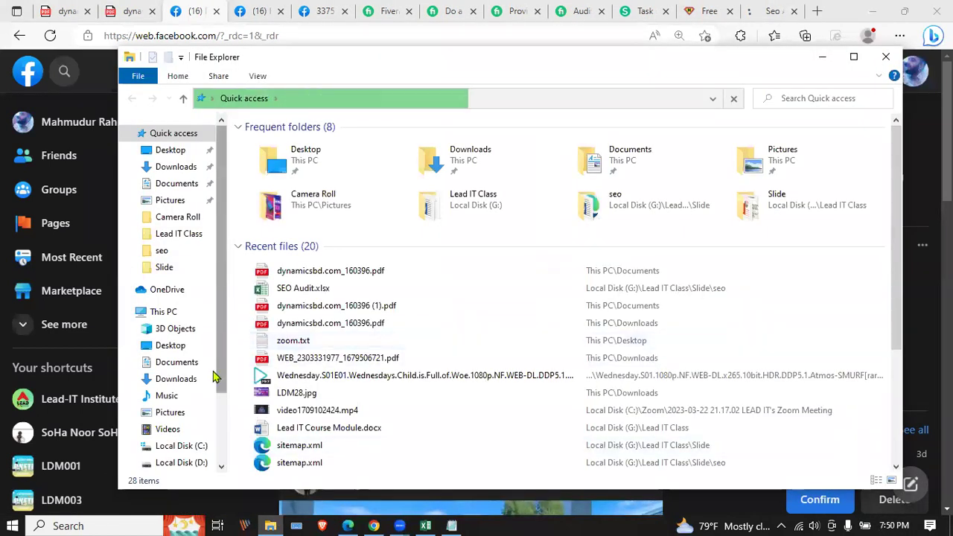
Step: Open Lead IT Course Module.docx from the Lead IT Class folder on Local Disk (G:)
{"action": "left_click_drag", "start_coordinate": [217, 383], "coordinate": [221, 477]}
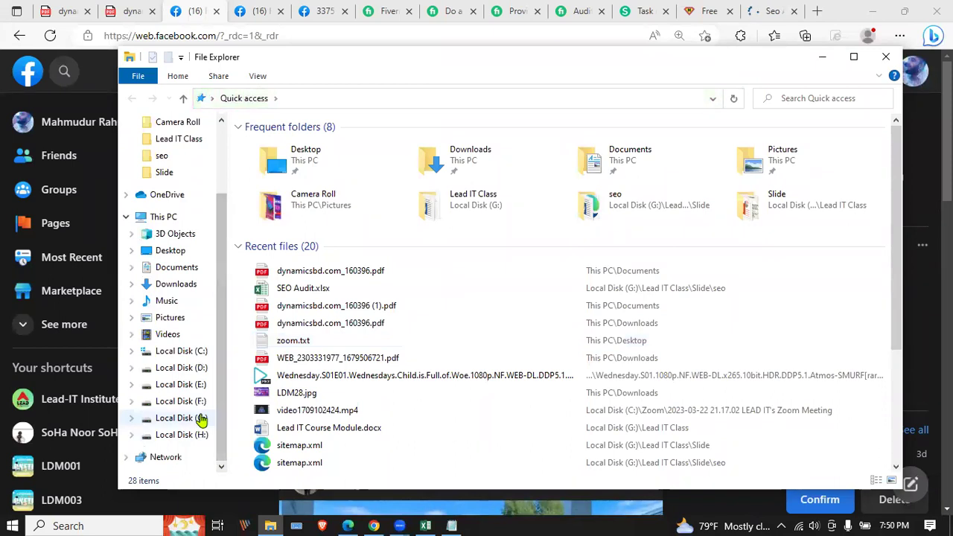
{"action": "left_click", "coordinate": [195, 418]}
{"action": "double_click", "coordinate": [271, 167]}
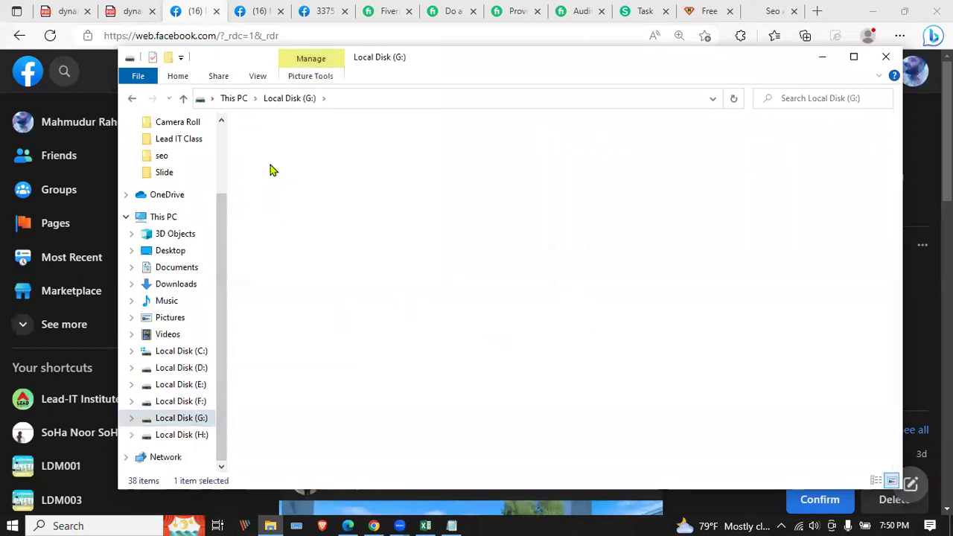
{"action": "double_click", "coordinate": [291, 278]}
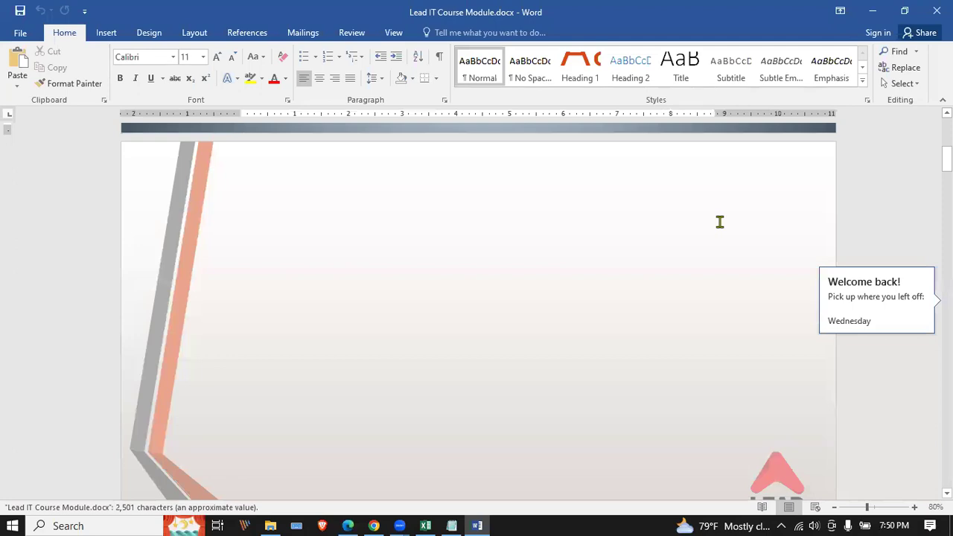
Step: Scroll through the document's day-by-day class schedule tables
{"action": "left_click_drag", "start_coordinate": [946, 158], "coordinate": [946, 425]}
{"action": "scroll", "coordinate": [594, 331], "scroll_direction": "down", "scroll_amount": 3}
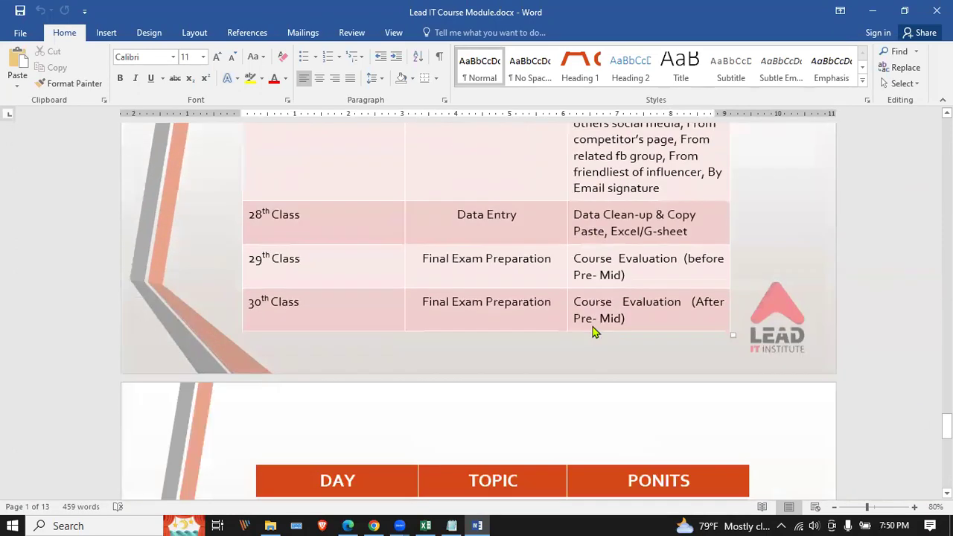
{"action": "scroll", "coordinate": [593, 332], "scroll_direction": "down", "scroll_amount": 8}
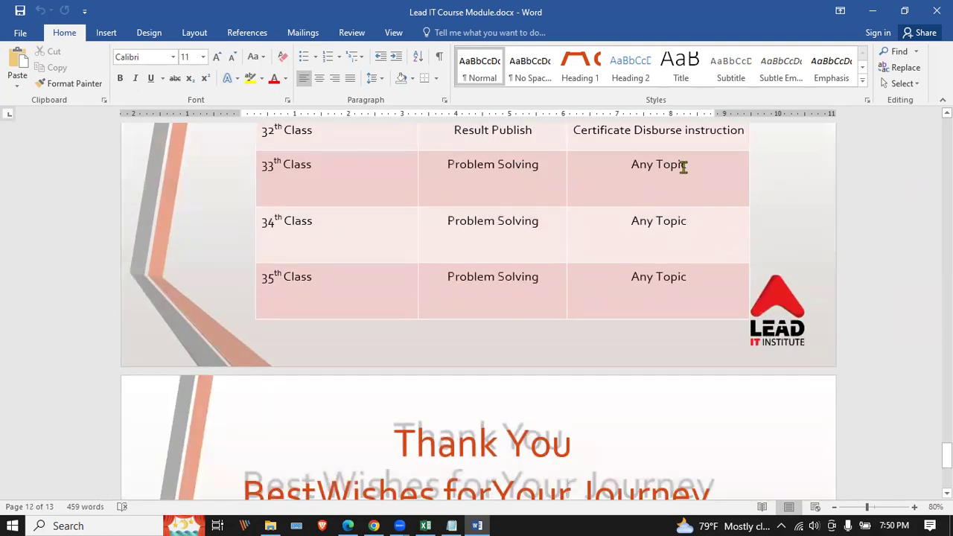
{"action": "scroll", "coordinate": [789, 278], "scroll_direction": "up", "scroll_amount": 5}
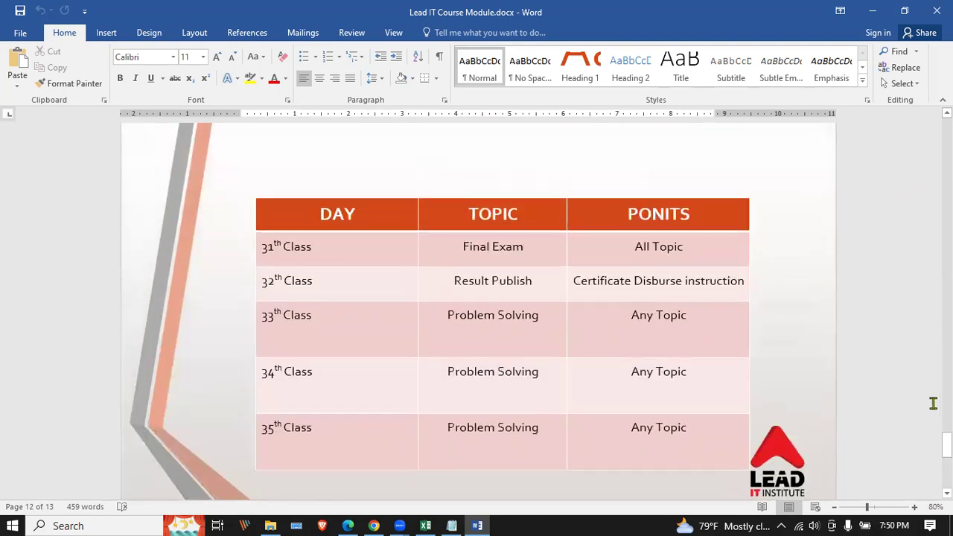
{"action": "scroll", "coordinate": [774, 293], "scroll_direction": "up", "scroll_amount": 1}
{"action": "scroll", "coordinate": [775, 286], "scroll_direction": "down", "scroll_amount": 1}
{"action": "scroll", "coordinate": [775, 283], "scroll_direction": "up", "scroll_amount": 10}
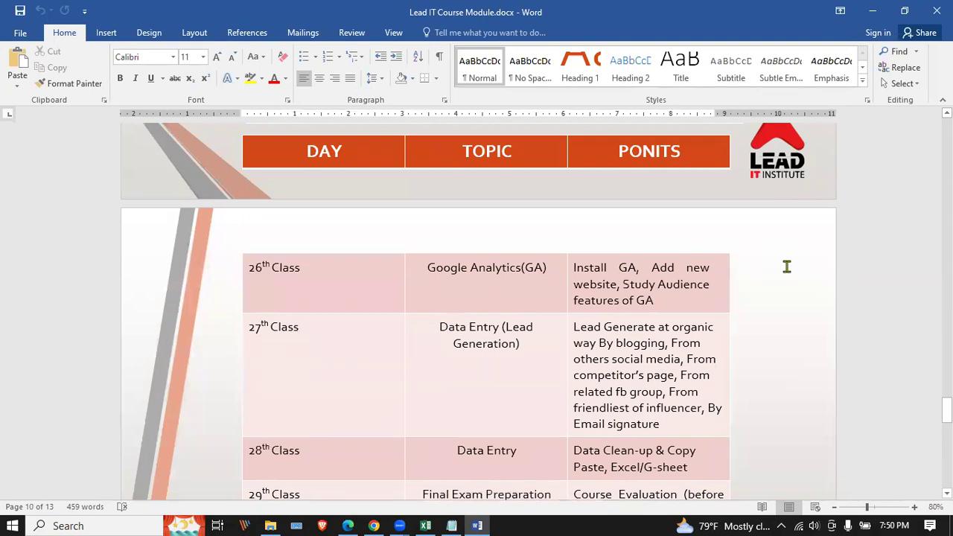
{"action": "scroll", "coordinate": [786, 266], "scroll_direction": "up", "scroll_amount": 10}
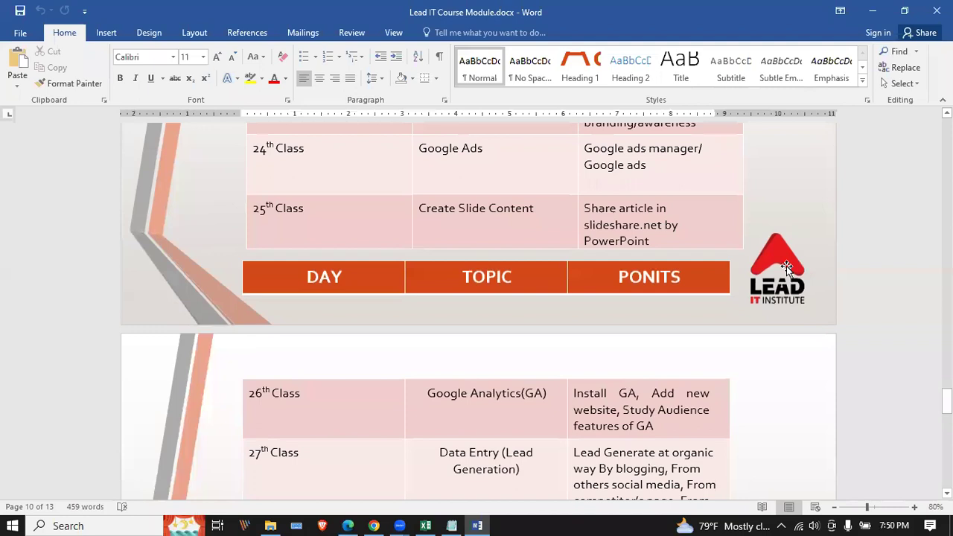
{"action": "scroll", "coordinate": [787, 270], "scroll_direction": "down", "scroll_amount": 3}
{"action": "scroll", "coordinate": [787, 271], "scroll_direction": "up", "scroll_amount": 10}
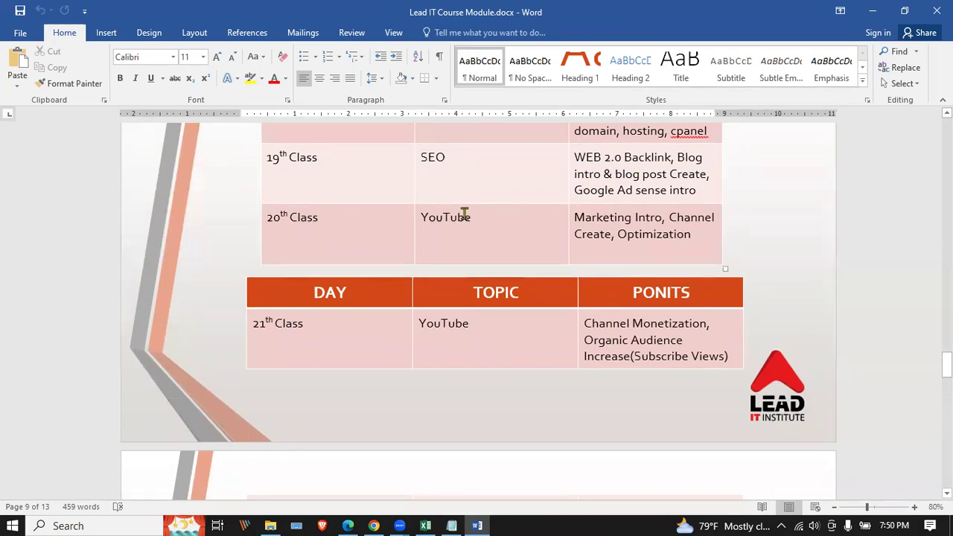
{"action": "scroll", "coordinate": [494, 242], "scroll_direction": "down", "scroll_amount": 10}
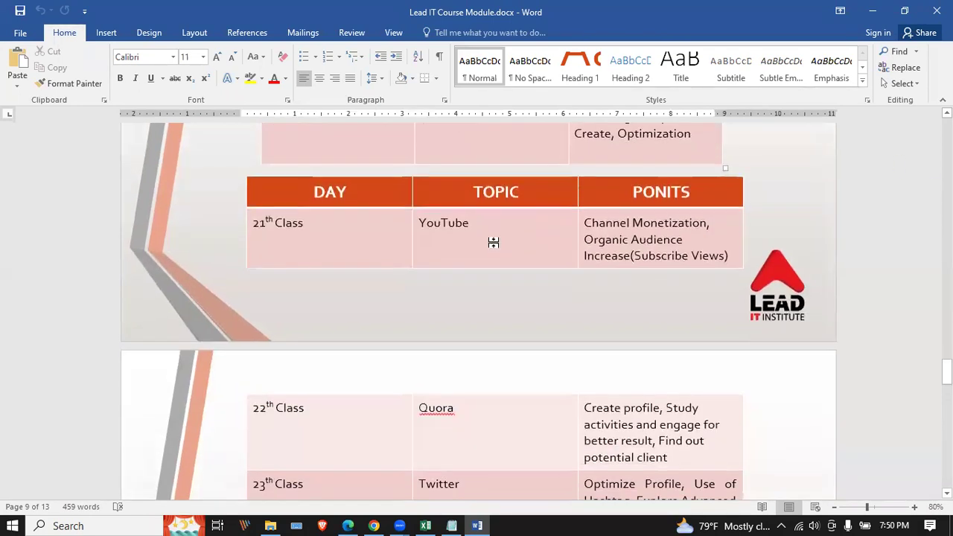
{"action": "scroll", "coordinate": [665, 356], "scroll_direction": "down", "scroll_amount": 5}
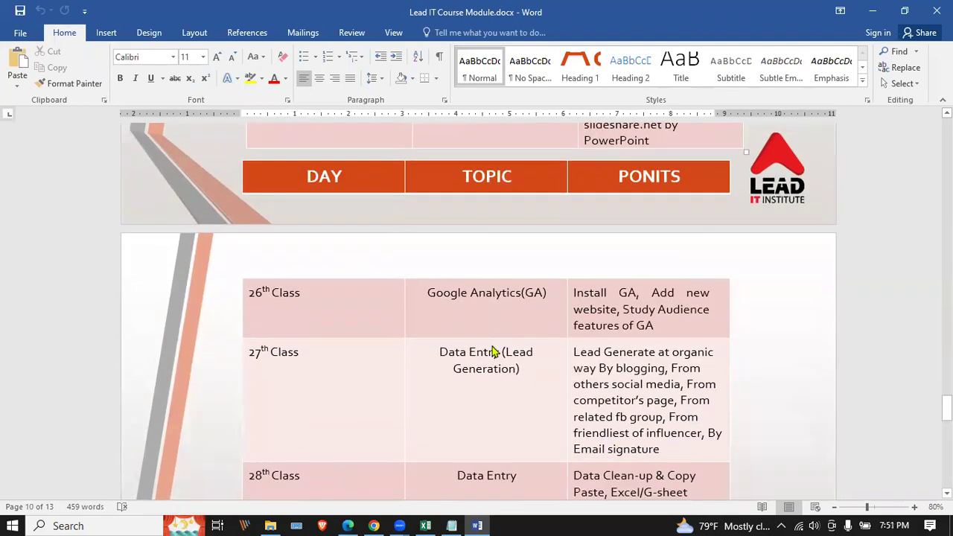
{"action": "scroll", "coordinate": [492, 346], "scroll_direction": "up", "scroll_amount": 12}
{"action": "scroll", "coordinate": [489, 339], "scroll_direction": "up", "scroll_amount": 2}
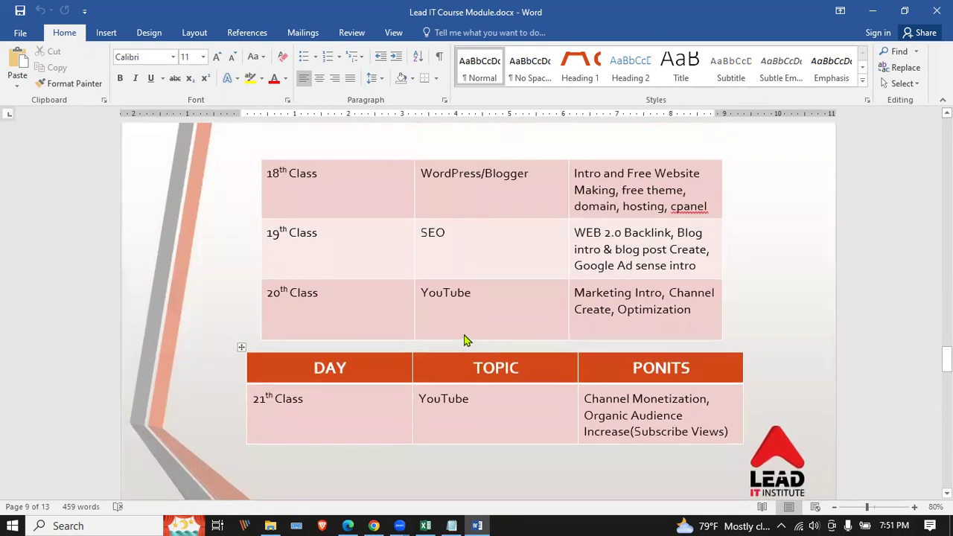
Step: Return to seoanalyzer.me in Edge, select its website address box, and scroll to the feature cards
{"action": "left_click", "coordinate": [373, 526]}
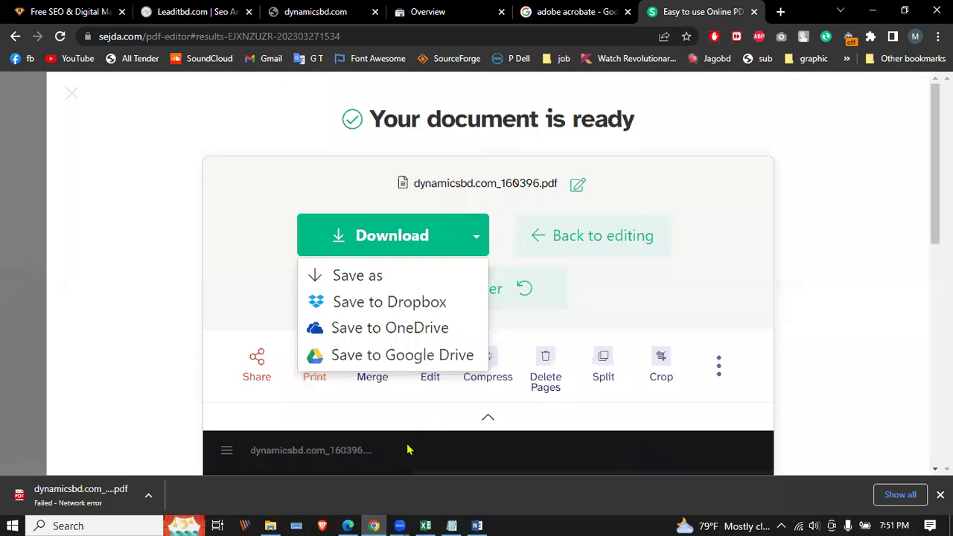
{"action": "left_click", "coordinate": [348, 525]}
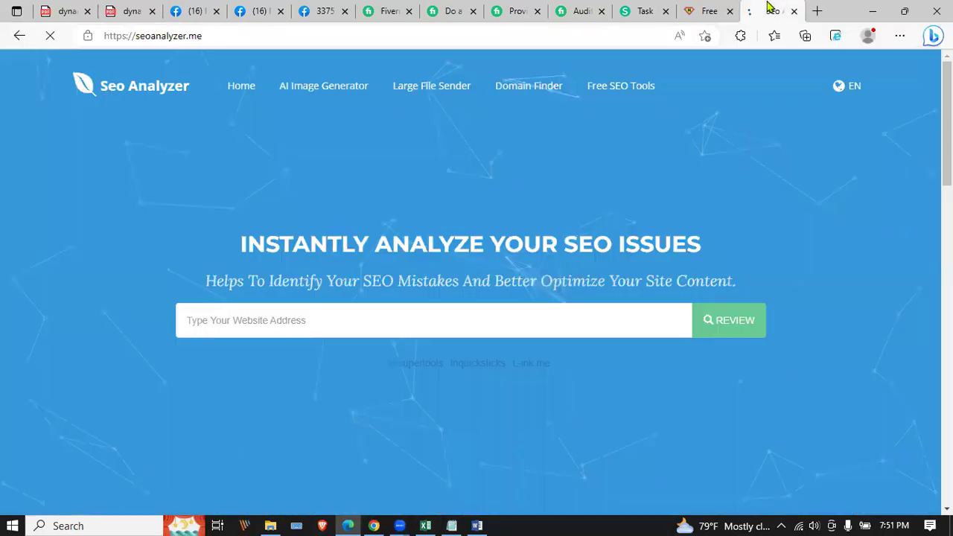
{"action": "left_click", "coordinate": [771, 10]}
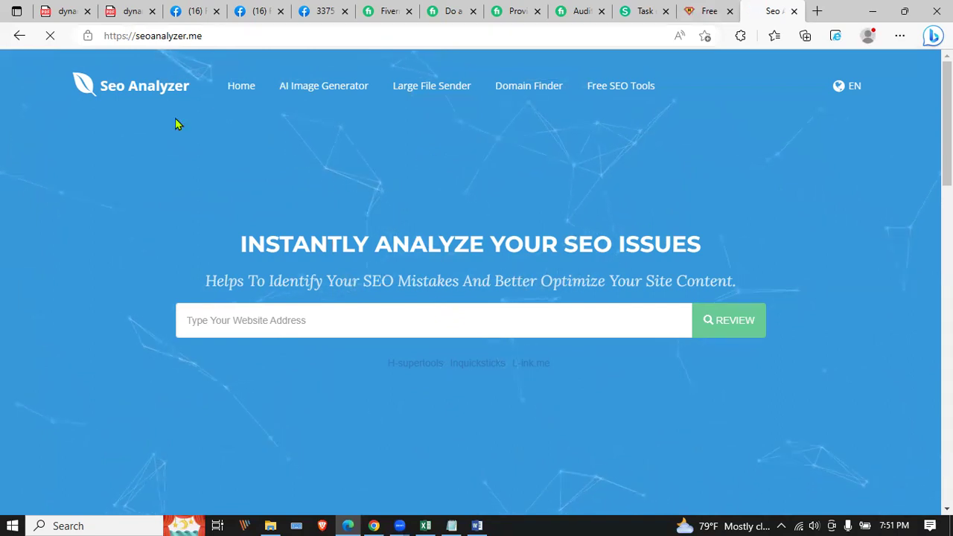
{"action": "left_click", "coordinate": [284, 326]}
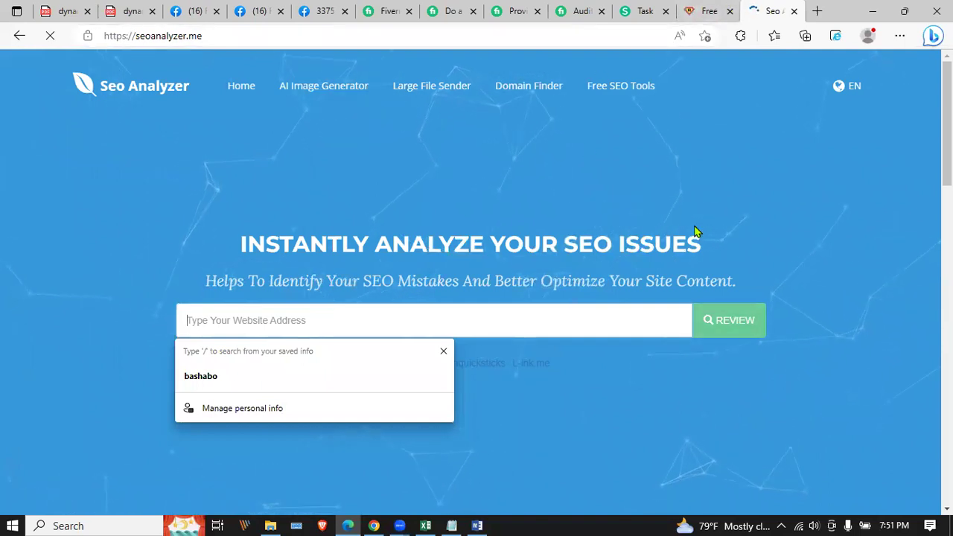
{"action": "scroll", "coordinate": [709, 315], "scroll_direction": "down", "scroll_amount": 1}
{"action": "scroll", "coordinate": [708, 315], "scroll_direction": "down", "scroll_amount": 2}
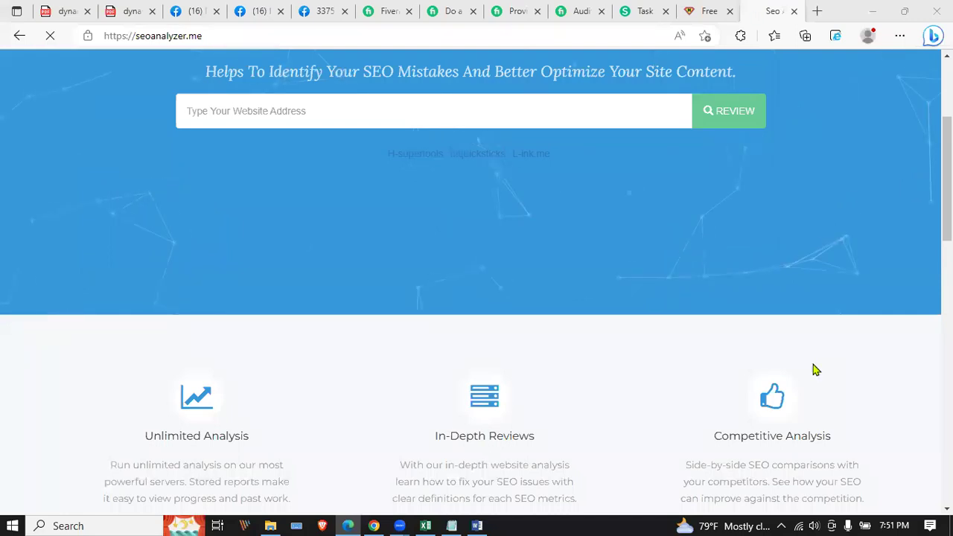
{"action": "key", "text": "alt+Tab"}
Step: Look through the dynamicsbd.com and Search Console Overview tabs, then open the Leaditbd.com analysis
{"action": "left_click", "coordinate": [328, 10]}
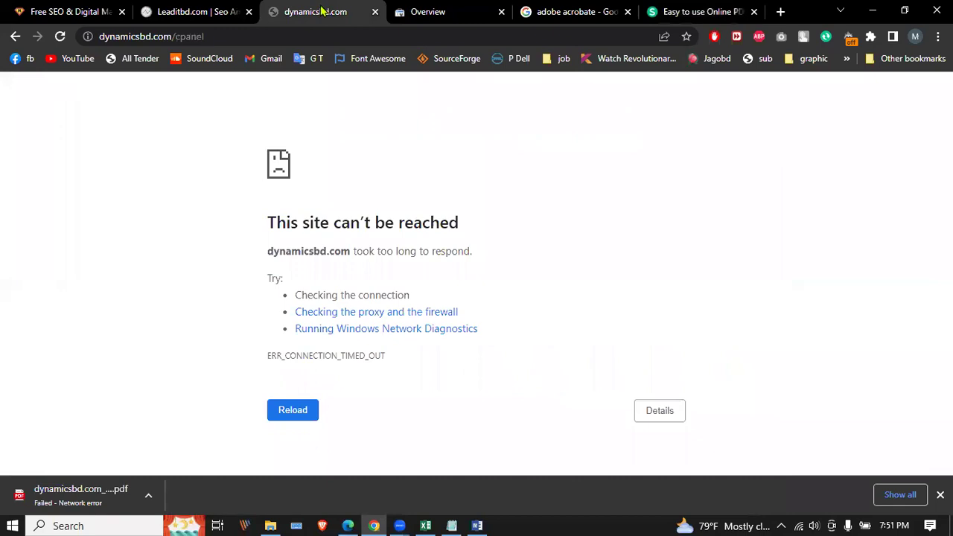
{"action": "left_click", "coordinate": [242, 37]}
{"action": "left_click", "coordinate": [132, 36]}
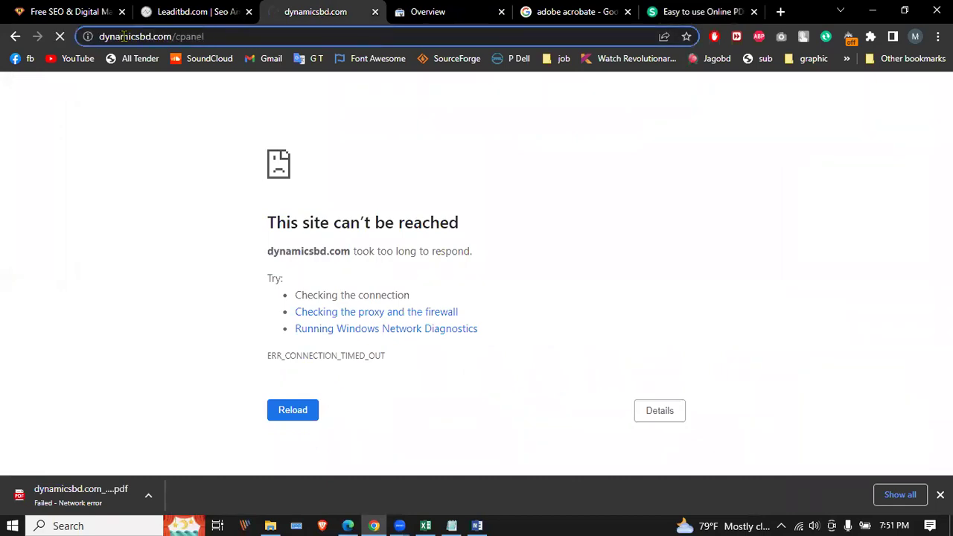
{"action": "left_click", "coordinate": [473, 8]}
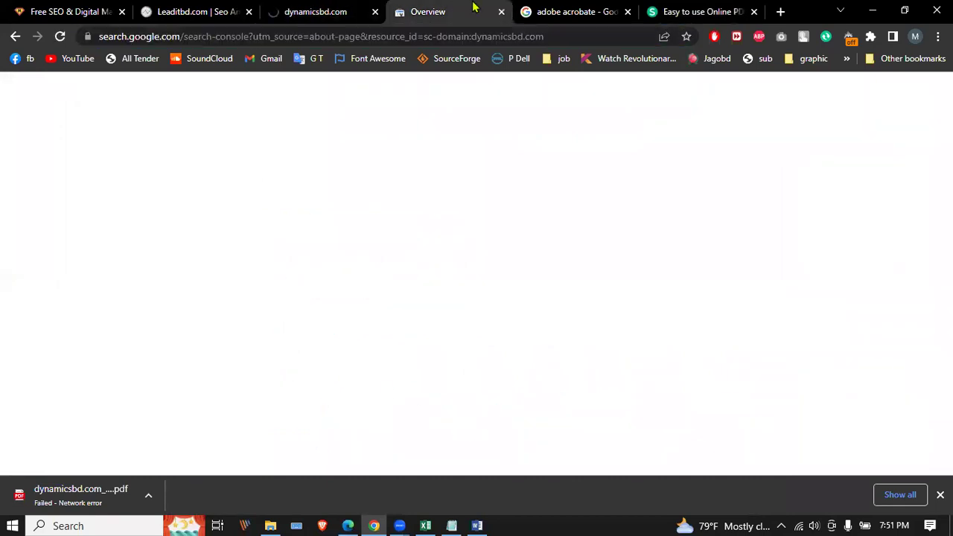
{"action": "left_click", "coordinate": [212, 12]}
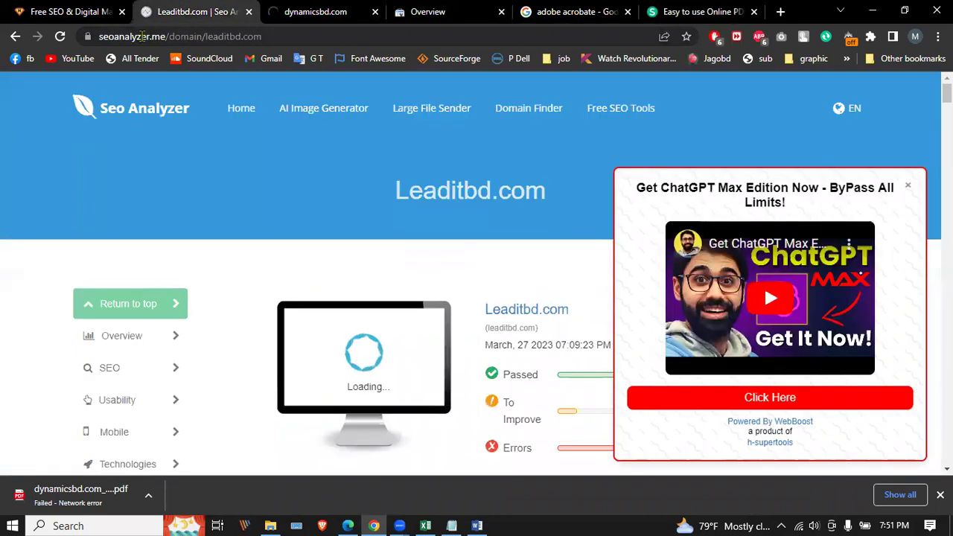
Step: Close the ChatGPT popup and the failed download bar over the Leaditbd.com report (score 54)
{"action": "left_click", "coordinate": [909, 190]}
{"action": "scroll", "coordinate": [615, 265], "scroll_direction": "down", "scroll_amount": 1}
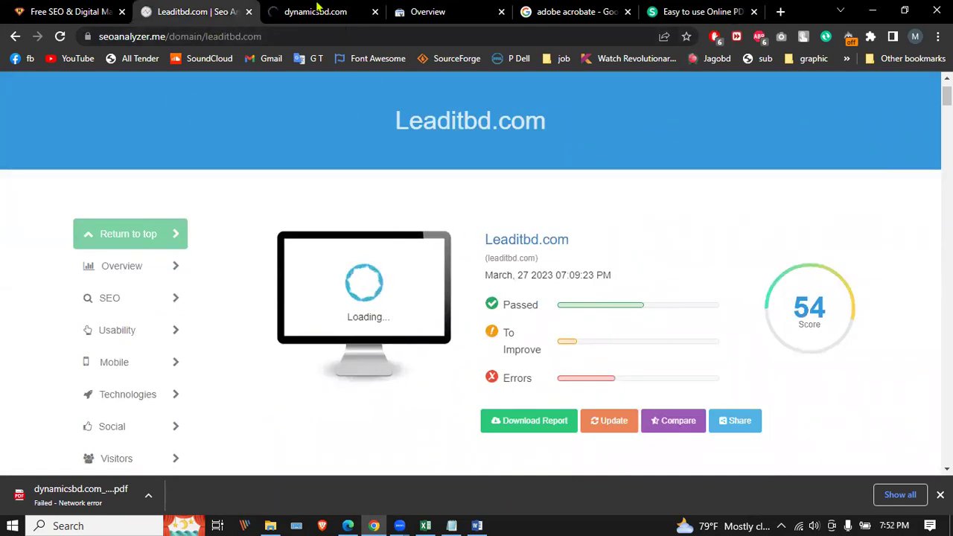
{"action": "left_click", "coordinate": [318, 9]}
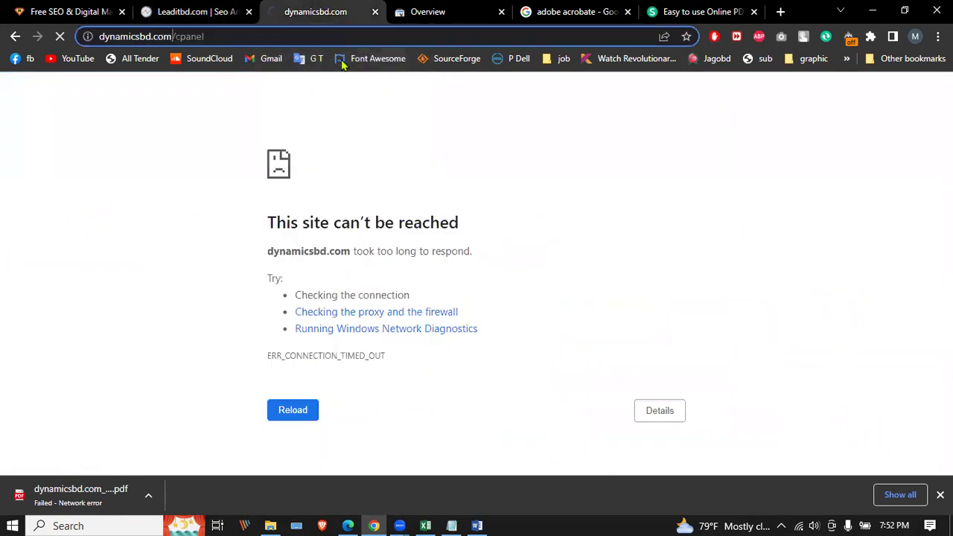
{"action": "left_click", "coordinate": [208, 11]}
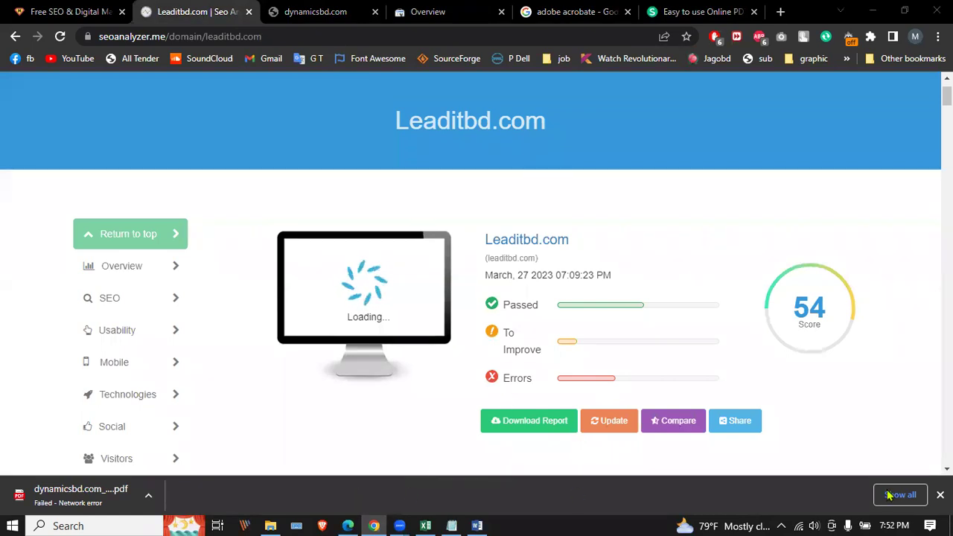
{"action": "left_click", "coordinate": [940, 495]}
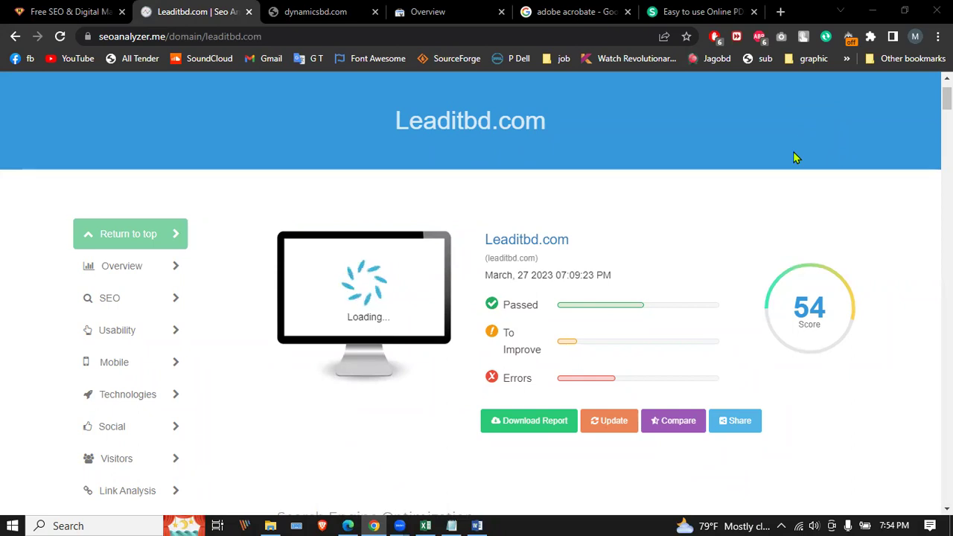
Step: Search 'gmail' in a new tab and start creating a new Google account
{"action": "left_click", "coordinate": [781, 11]}
{"action": "type", "text": "gmail"}
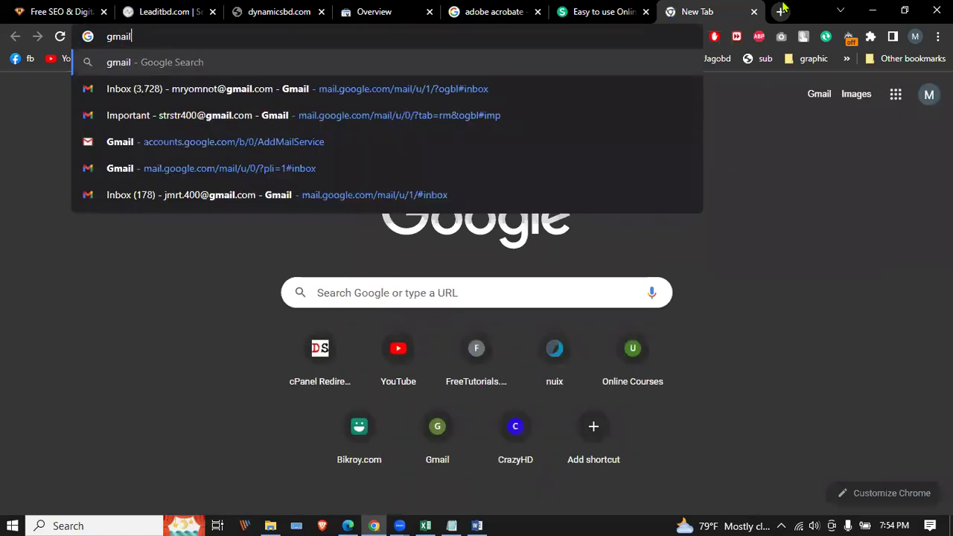
{"action": "key", "text": "Return"}
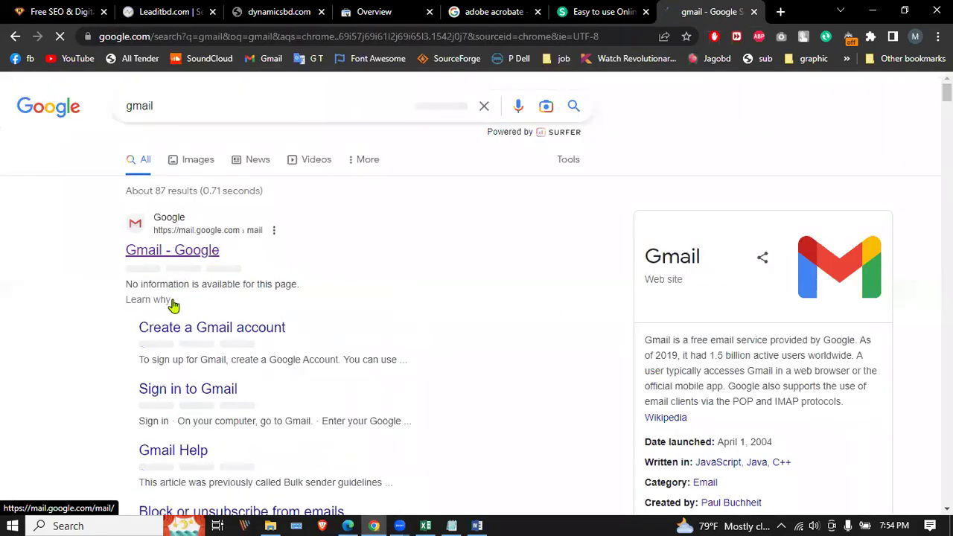
{"action": "left_click", "coordinate": [181, 328]}
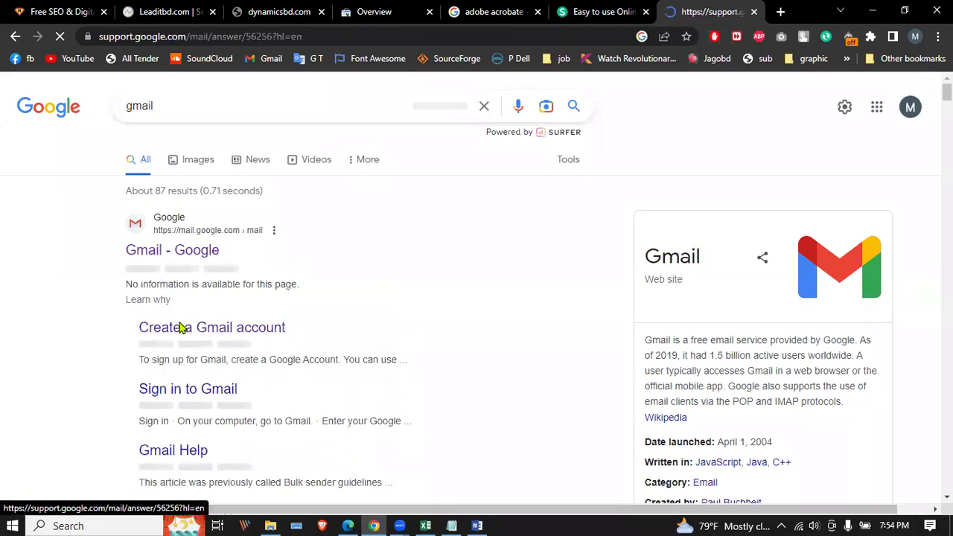
{"action": "left_click", "coordinate": [179, 449]}
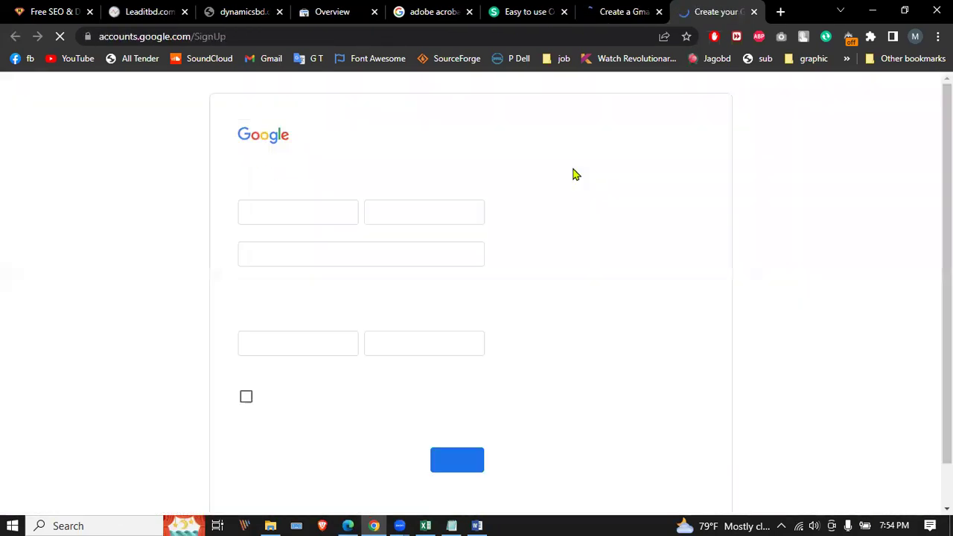
Step: Enter the user's first and last name in the signup form
{"action": "left_click", "coordinate": [334, 253]}
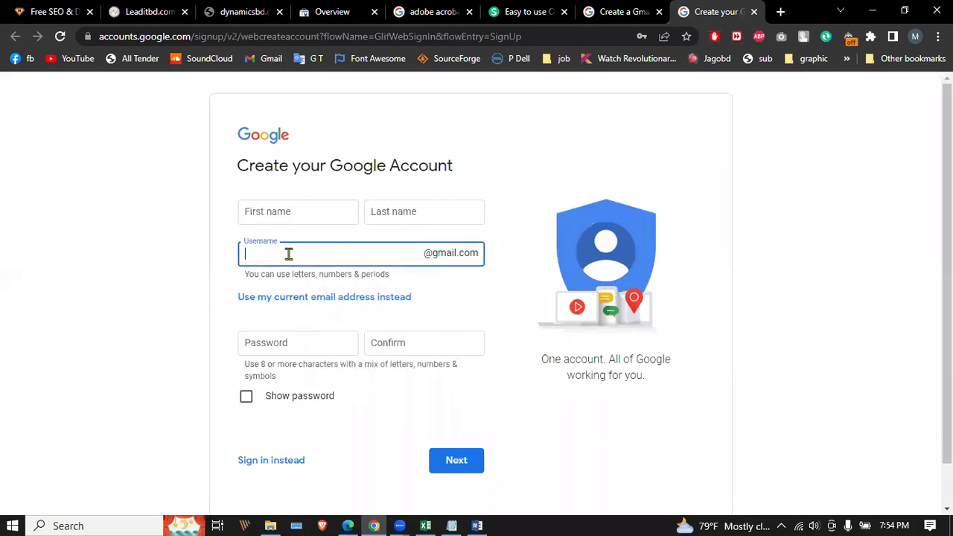
{"action": "left_click", "coordinate": [317, 212]}
{"action": "left_click", "coordinate": [419, 210]}
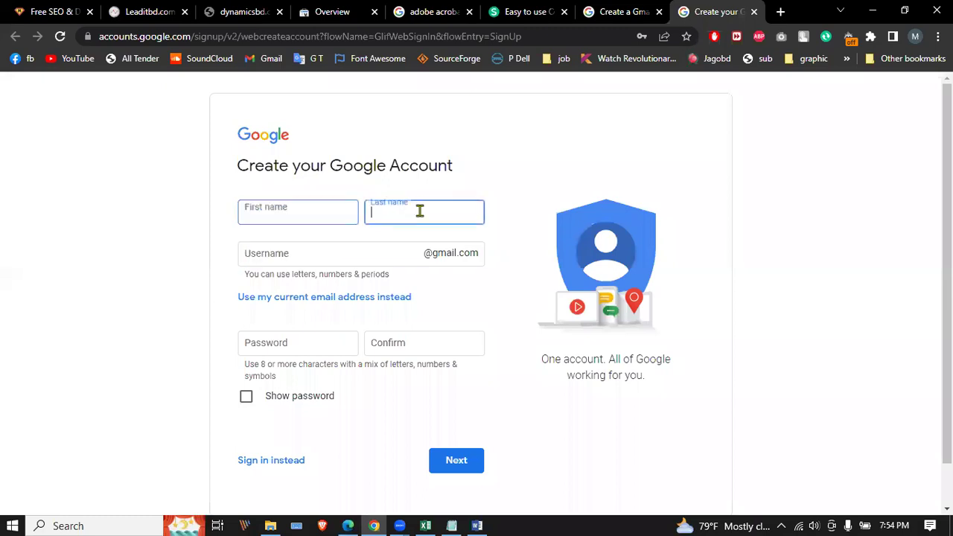
{"action": "left_click", "coordinate": [314, 251]}
{"action": "left_click", "coordinate": [311, 215]}
{"action": "type", "text": "mahmudur"}
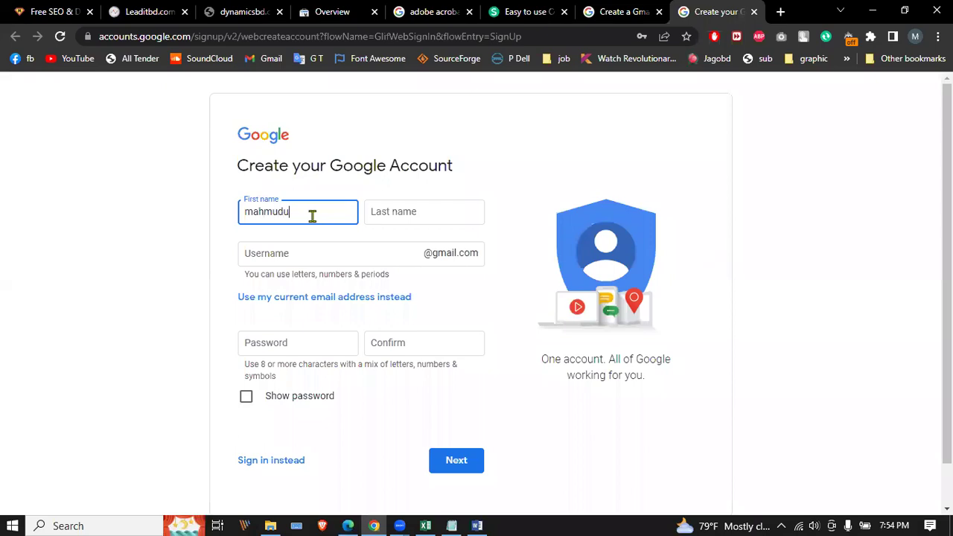
{"action": "left_click", "coordinate": [417, 211]}
{"action": "type", "text": "rahman"}
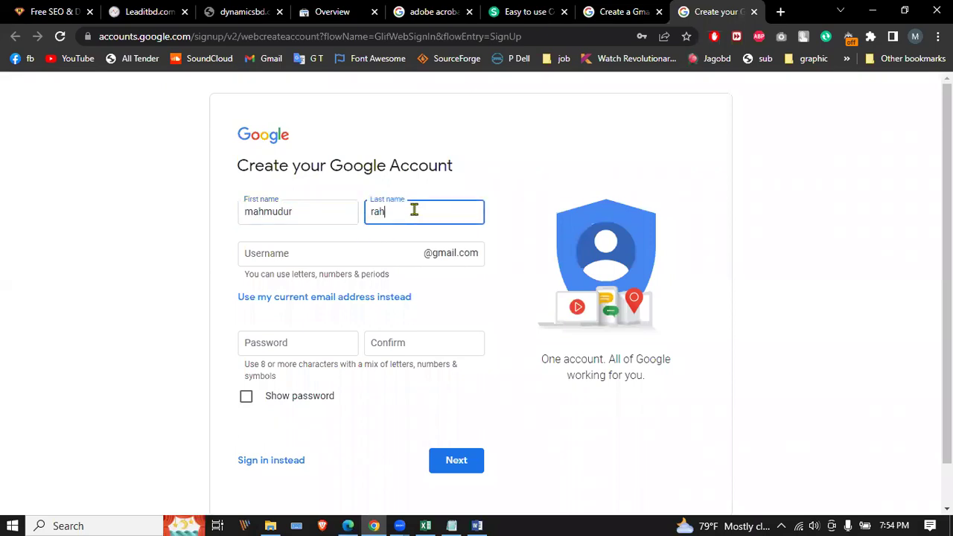
Step: Fill the username from a saved address, append '40', and move to the password field
{"action": "left_click", "coordinate": [277, 254]}
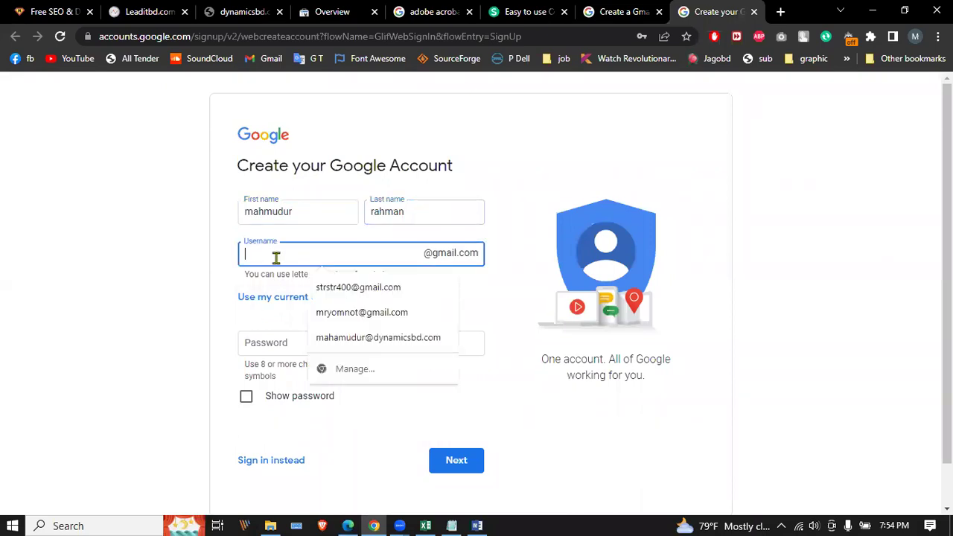
{"action": "left_click", "coordinate": [242, 298]}
{"action": "left_click", "coordinate": [257, 296]}
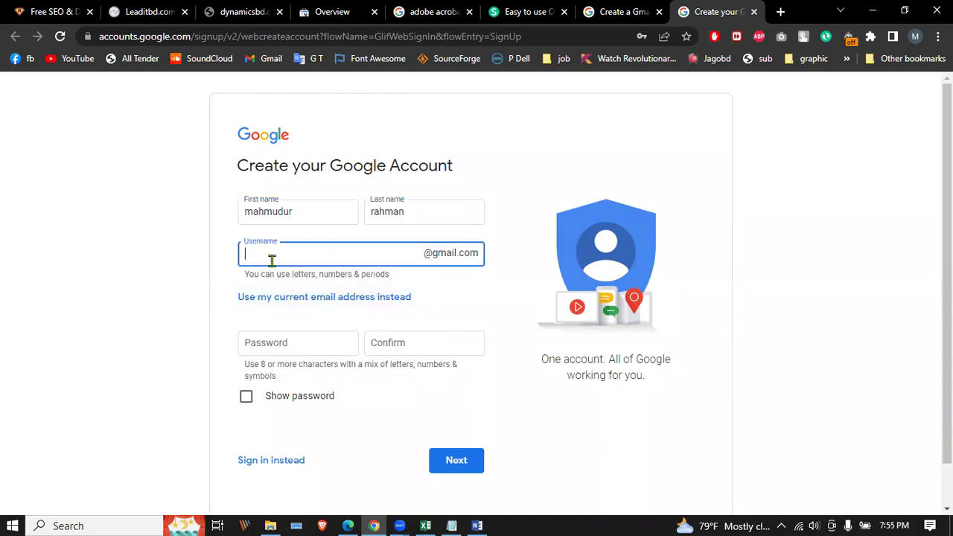
{"action": "left_click", "coordinate": [274, 258]}
{"action": "left_click", "coordinate": [231, 281]}
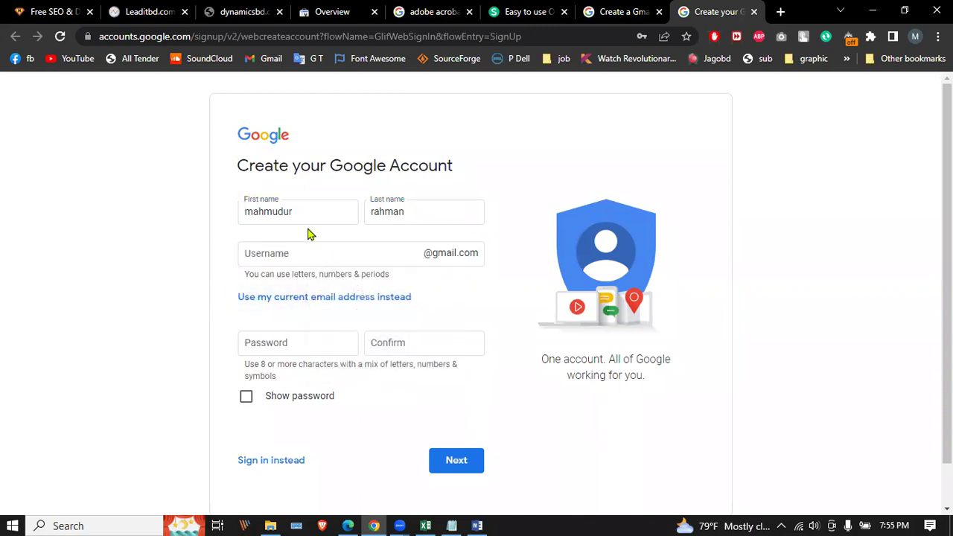
{"action": "left_click", "coordinate": [277, 251]}
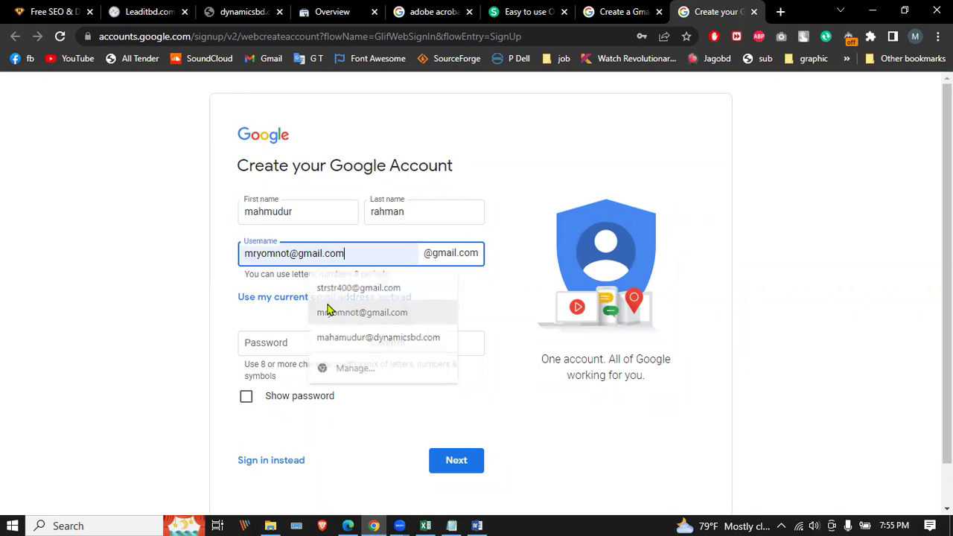
{"action": "left_click", "coordinate": [330, 312]}
{"action": "left_click", "coordinate": [290, 254]}
{"action": "left_click", "coordinate": [313, 285]}
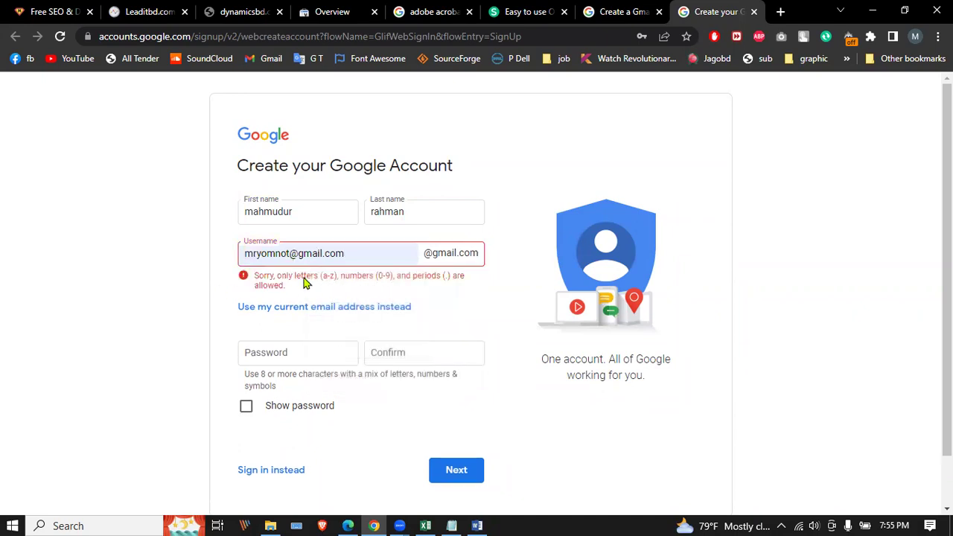
{"action": "left_click", "coordinate": [292, 253]}
{"action": "type", "text": "40"}
{"action": "key", "text": "Tab"}
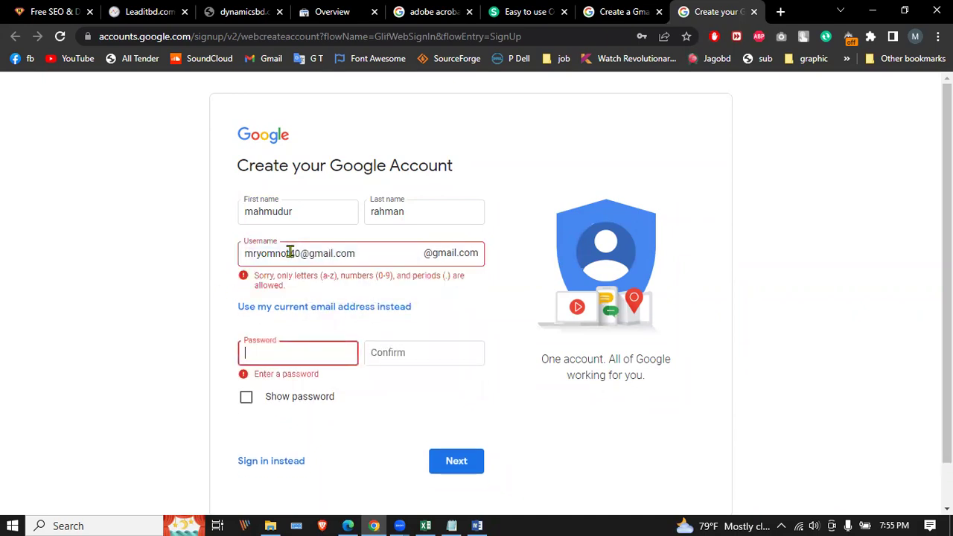
Step: Switch the form to use an existing email address and focus its email field
{"action": "left_click", "coordinate": [458, 293]}
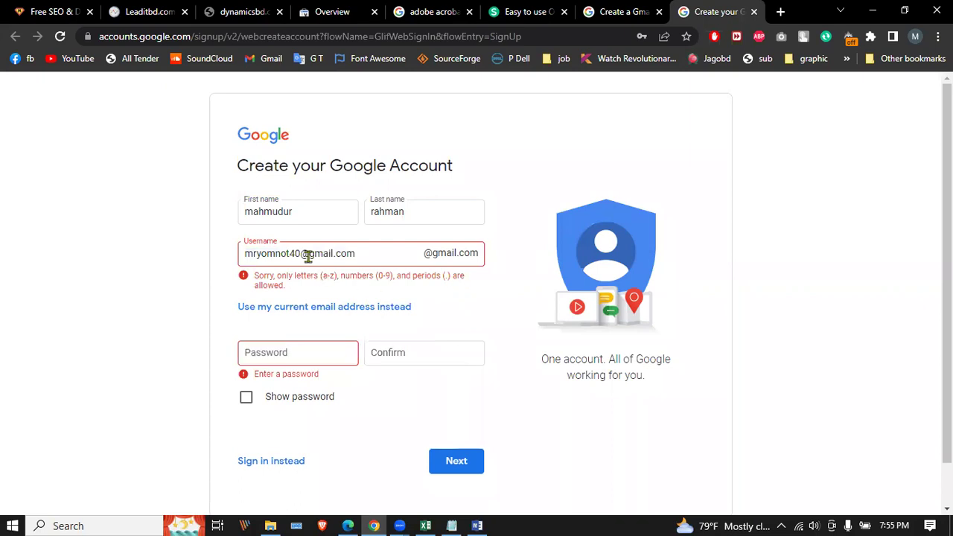
{"action": "left_click", "coordinate": [285, 309]}
{"action": "left_click", "coordinate": [291, 250]}
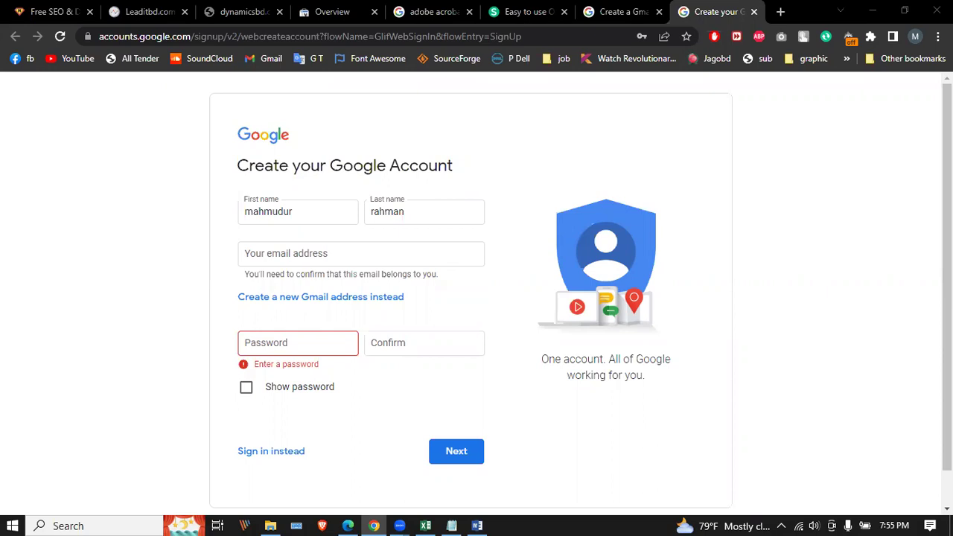
{"action": "left_click", "coordinate": [314, 255]}
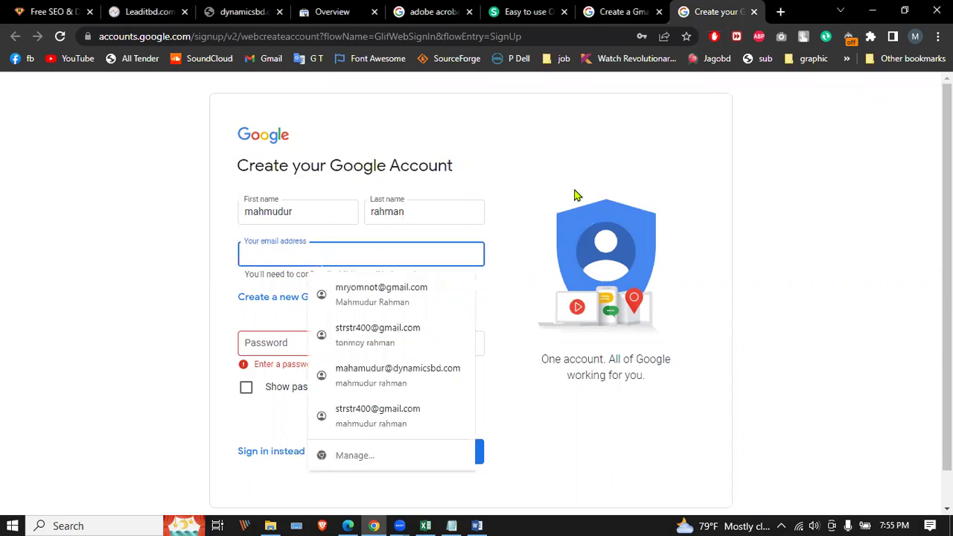
{"action": "left_click", "coordinate": [530, 172]}
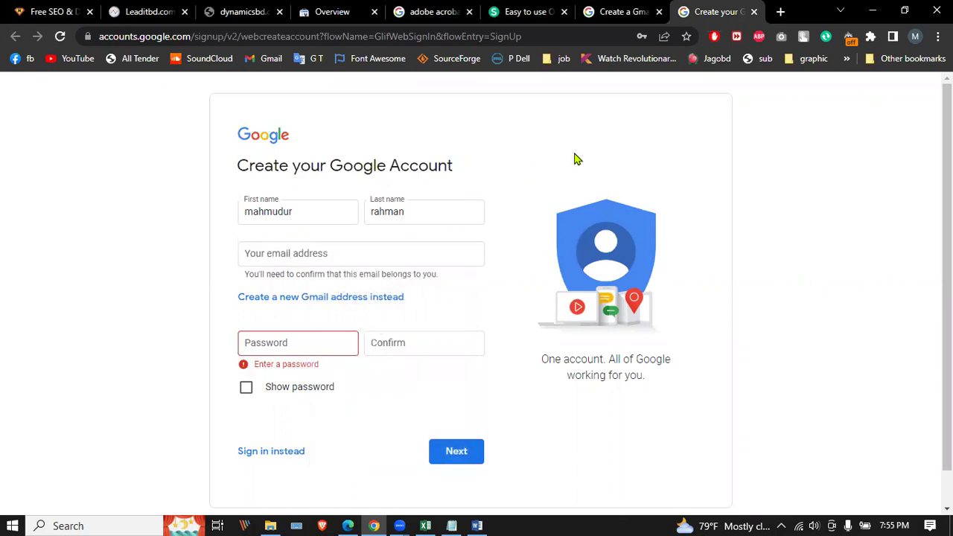